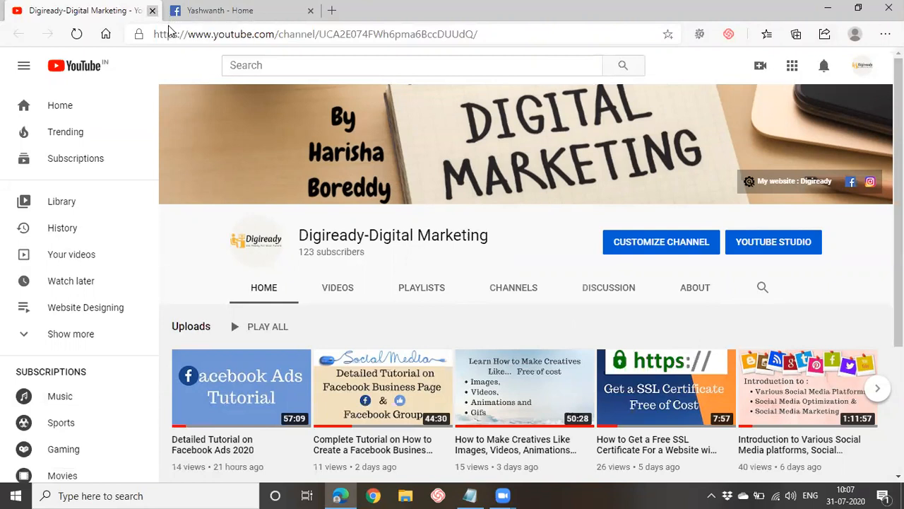
# Step: Close the YouTube channel tab, switch to the Notepad notes and add the line "pixel code" below the Digital Marketing heading
pyautogui.hotkey('ctrl', 'w')
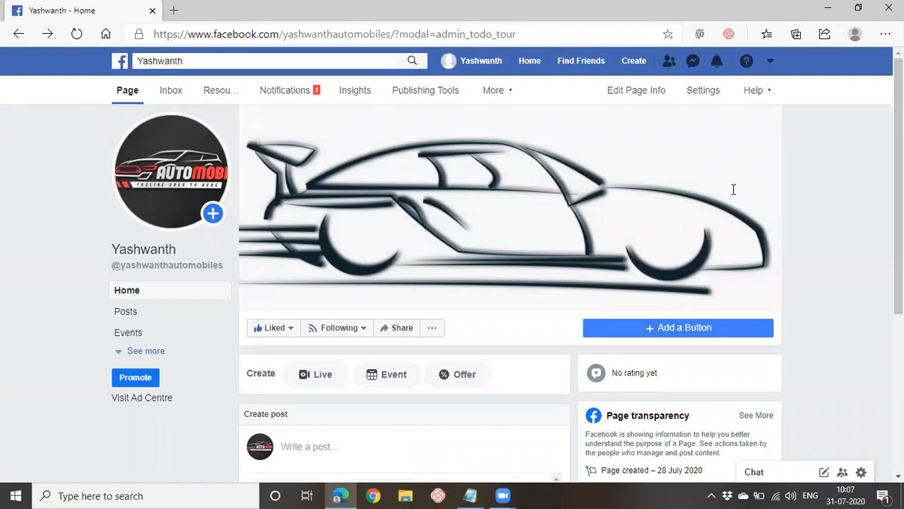
pyautogui.click(470, 495)
pyautogui.press('Return')
pyautogui.write('pixel code')
# Step: List "conversion tracking", "event tracking" and "retargeting" on separate lines under "pixel code"
pyautogui.press('Return')
pyautogui.write('conversion tracking')
pyautogui.press('Return')
pyautogui.write('even')
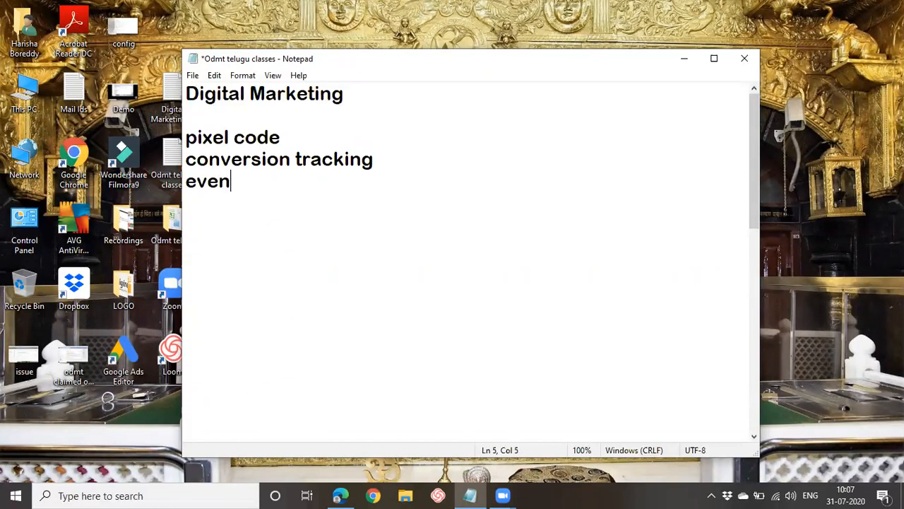
pyautogui.write('r')
pyautogui.press('BackSpace')
pyautogui.write('t tracking')
pyautogui.press('Return')
pyautogui.write('retargeting')
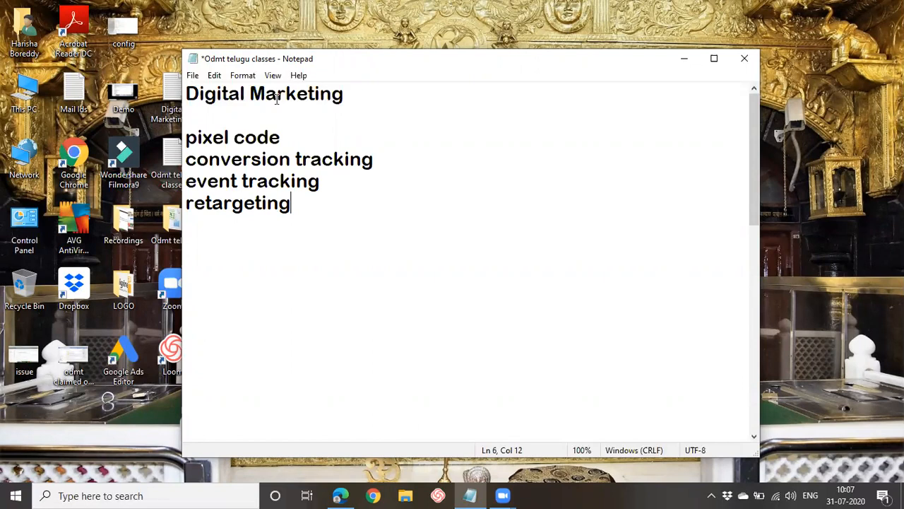
pyautogui.moveTo(187, 138); pyautogui.dragTo(387, 266)
pyautogui.click(387, 266)
pyautogui.moveTo(185, 138); pyautogui.dragTo(349, 211)
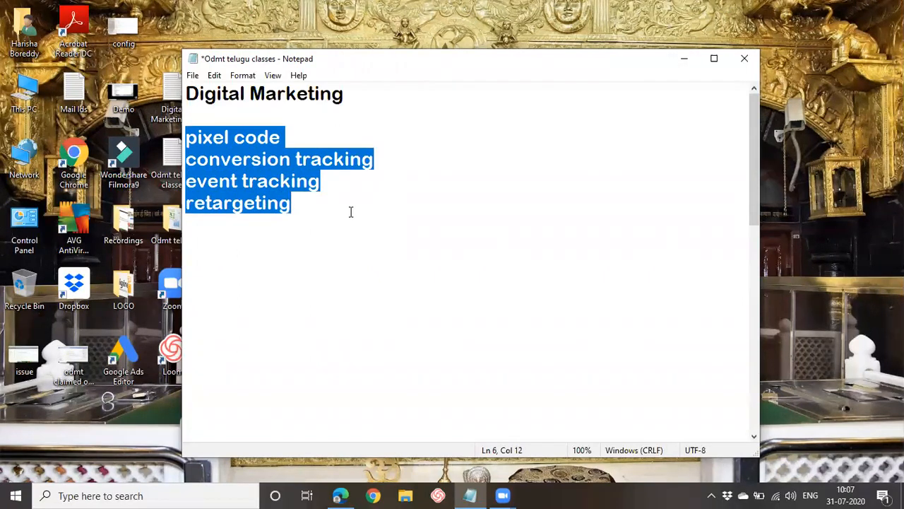
pyautogui.click(345, 227)
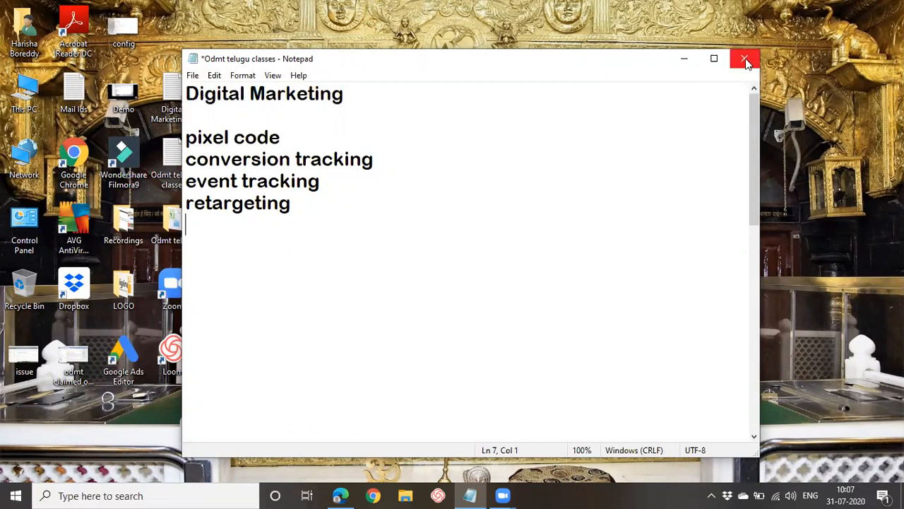
# Step: Return to the browser, duplicate the Facebook page's tab and load facebook.com/adsmanager in the duplicate
pyautogui.click(682, 60)
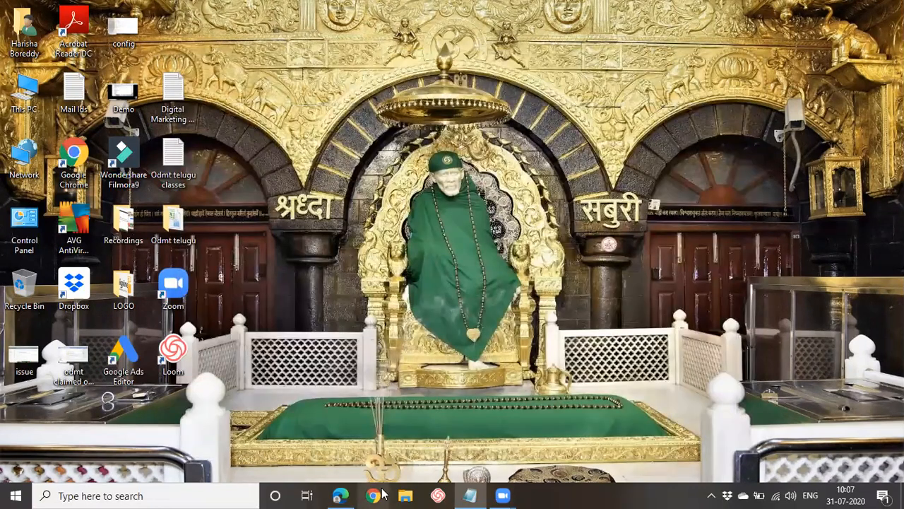
pyautogui.moveTo(344, 494)
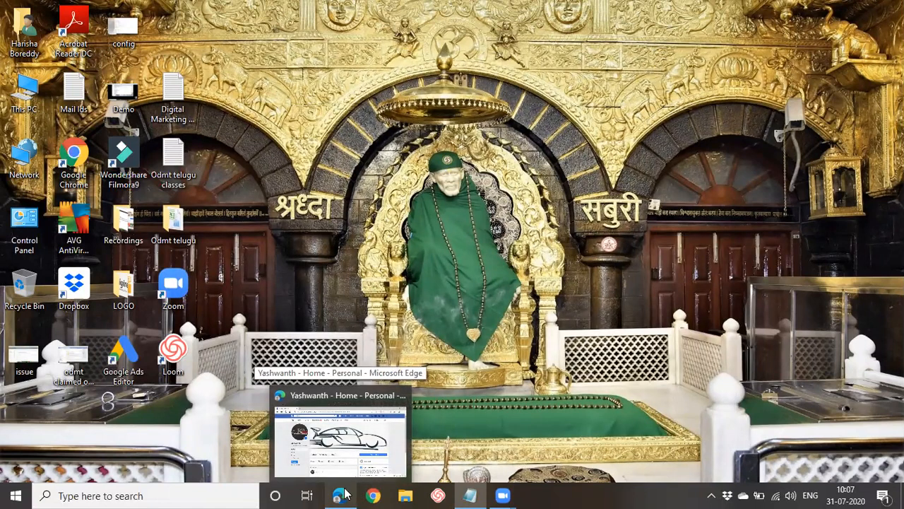
pyautogui.click(342, 494)
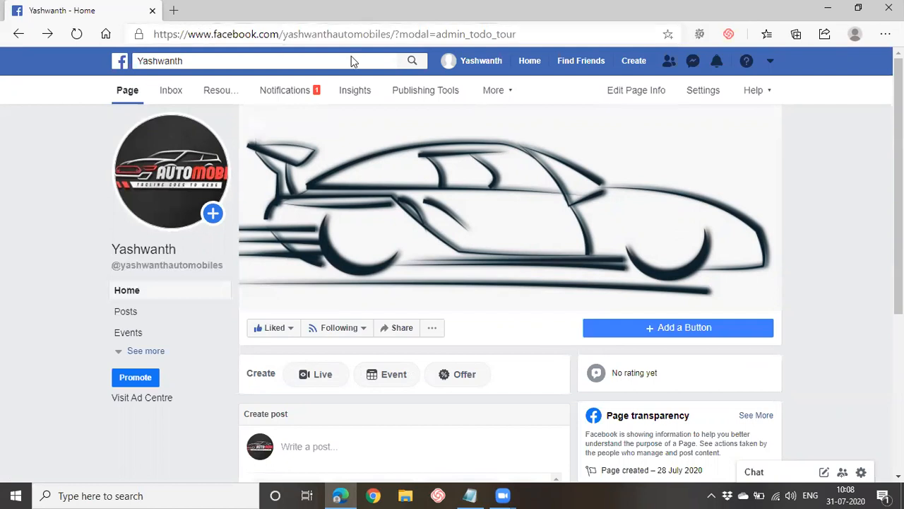
pyautogui.click(633, 60)
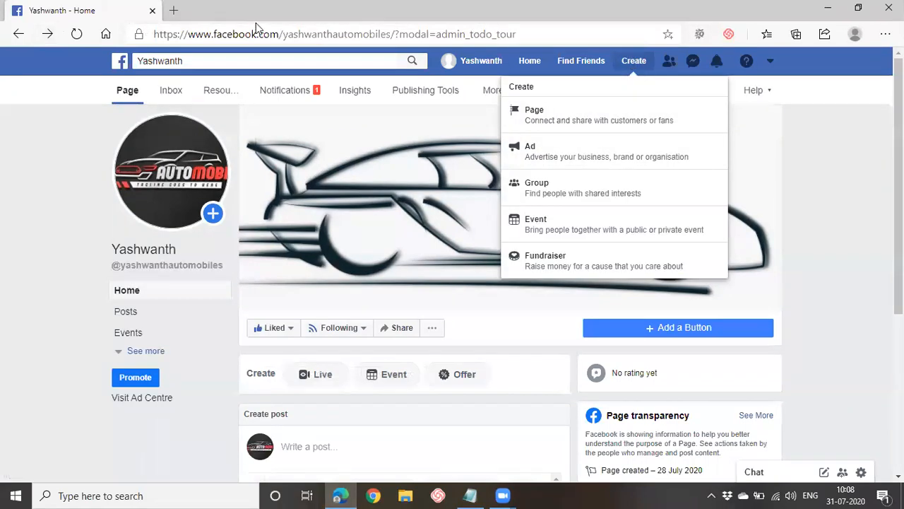
pyautogui.rightClick(111, 15)
pyautogui.click(147, 74)
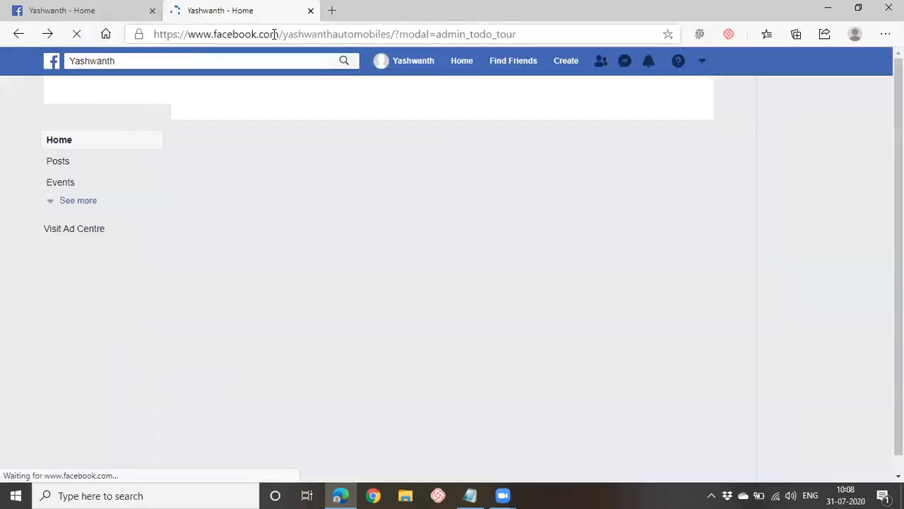
pyautogui.moveTo(283, 34); pyautogui.dragTo(590, 34)
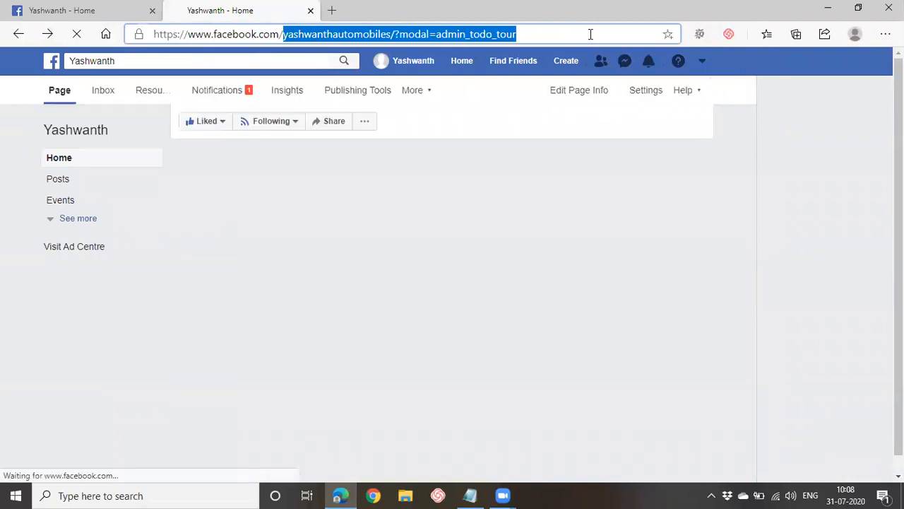
pyautogui.write('adsmanager')
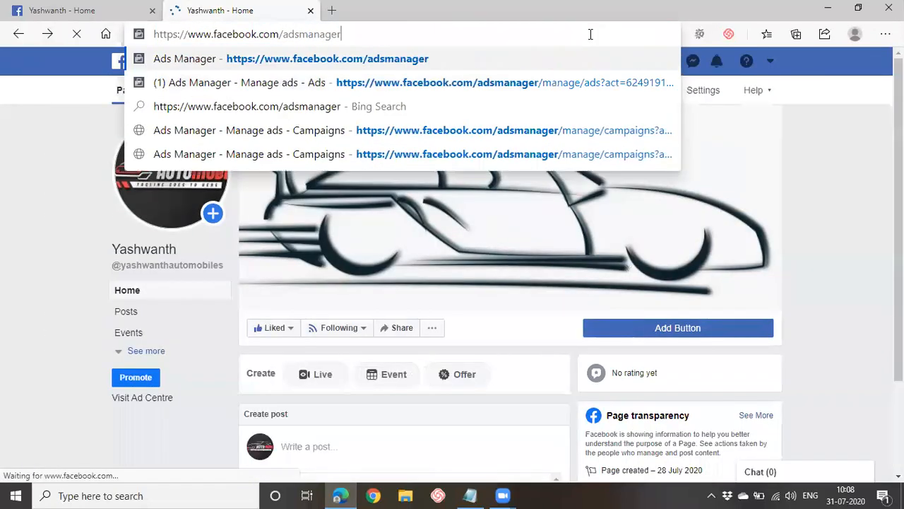
pyautogui.press('Return')
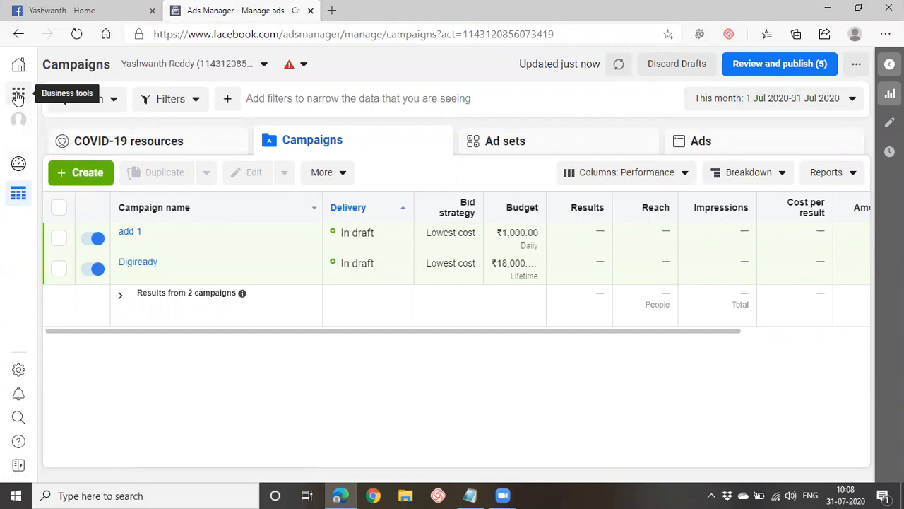
pyautogui.click(18, 95)
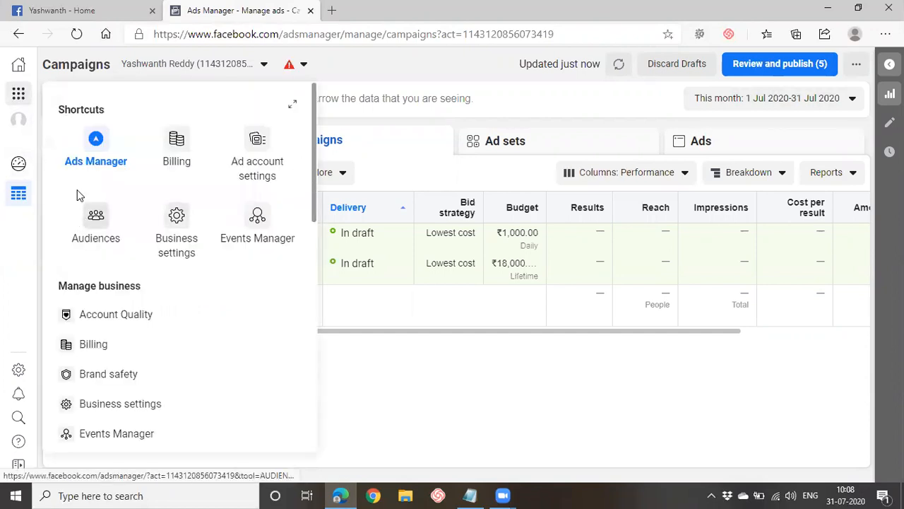
pyautogui.click(473, 407)
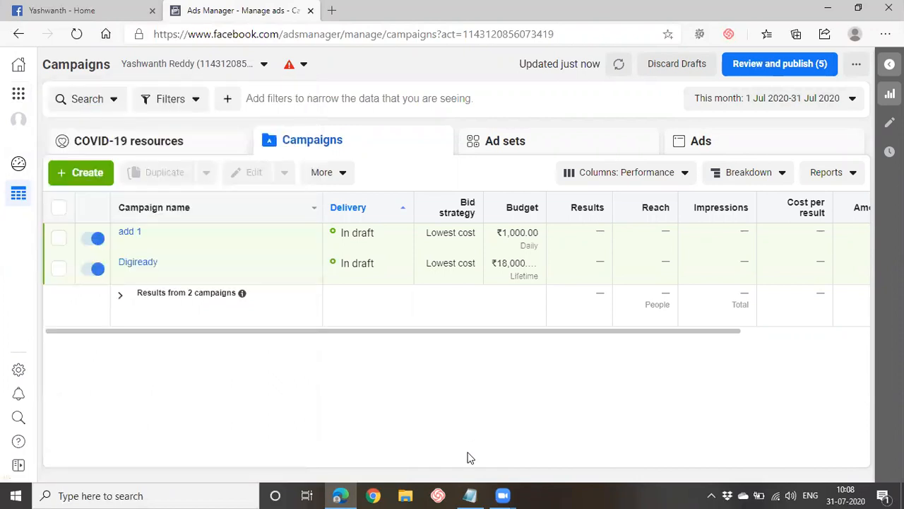
# Step: Switch to Notepad, put "Facebook" in front of "pixel code" and delete the three topic lines below it
pyautogui.click(469, 495)
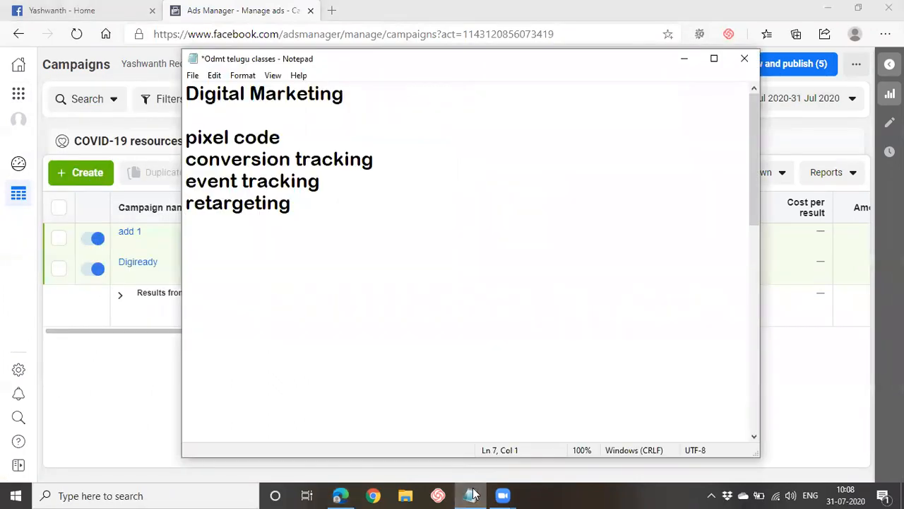
pyautogui.click(187, 137)
pyautogui.write('Facebook')
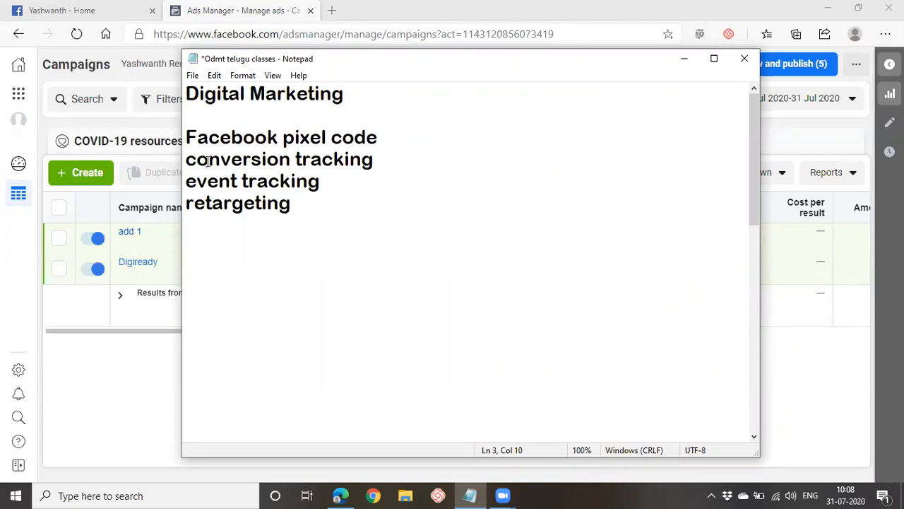
pyautogui.moveTo(186, 158); pyautogui.dragTo(440, 267)
pyautogui.press('Delete')
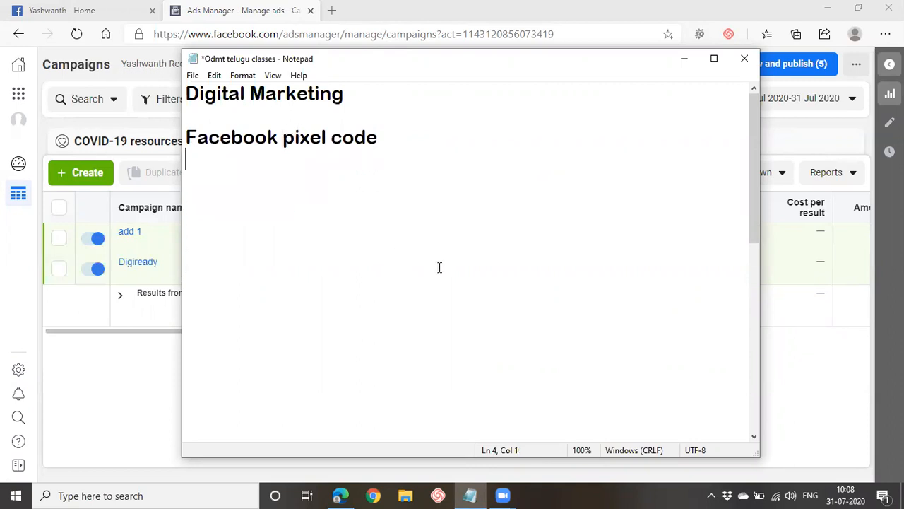
# Step: Append "---Analytics Tools" to the "Facebook pixel code" line
pyautogui.click(423, 137)
pyautogui.write('---')
pyautogui.write('Analytics Tools')
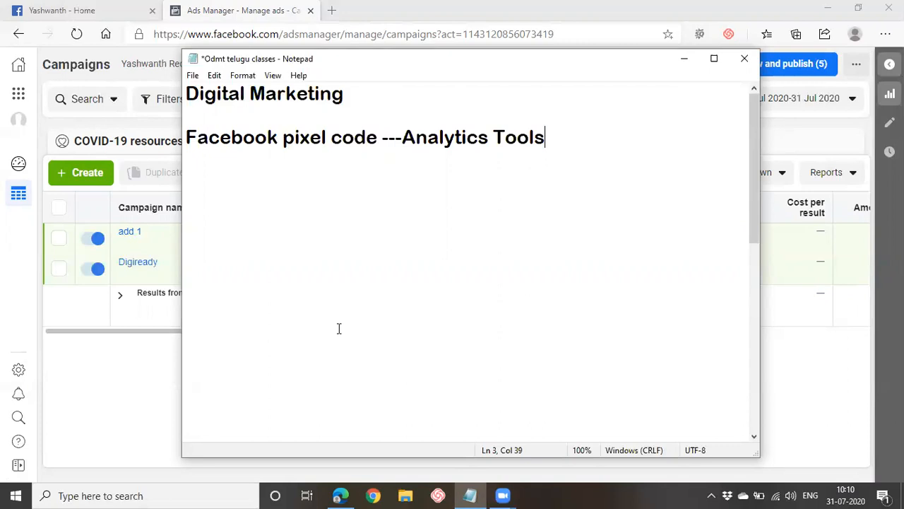
# Step: Leave a blank line below the Facebook pixel code line and add the lines "Custom pixel" and "conversion pixel"
pyautogui.press('Return')
pyautogui.press('Return')
pyautogui.write('Custom pixel')
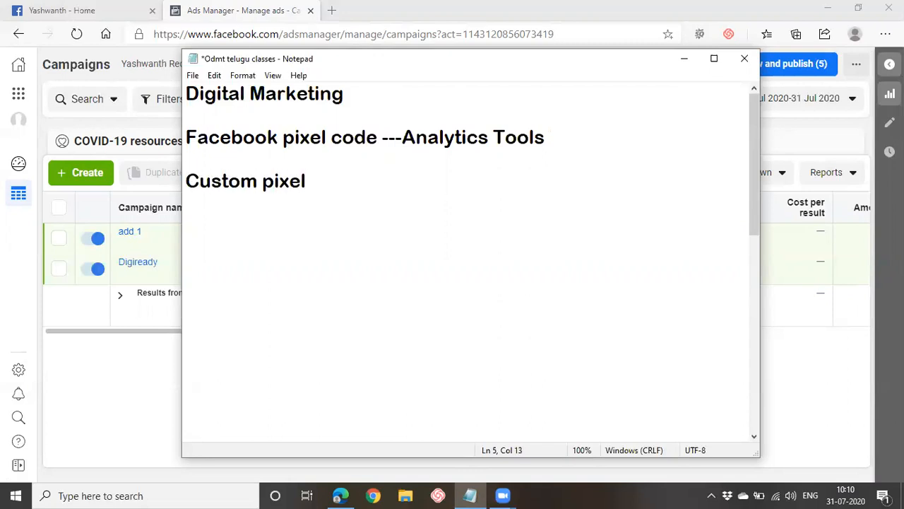
pyautogui.press('Return')
pyautogui.write('conversio')
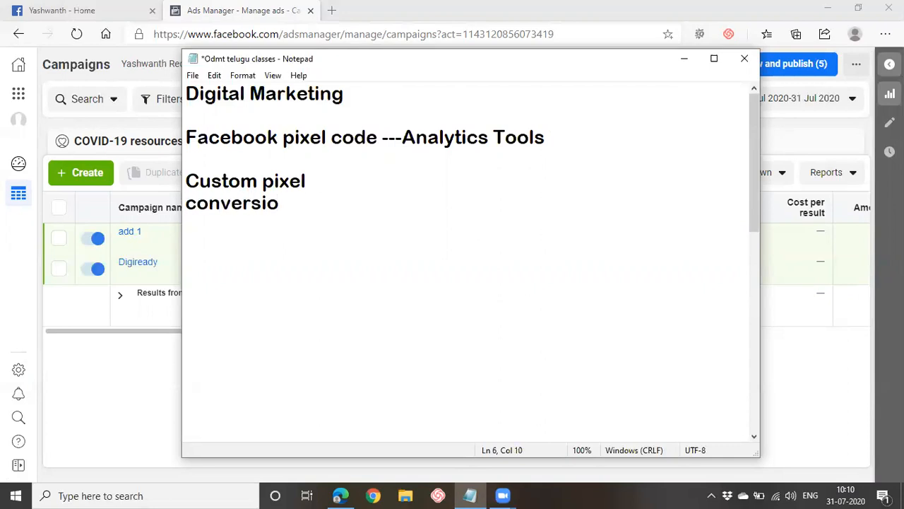
pyautogui.write('n pixel')
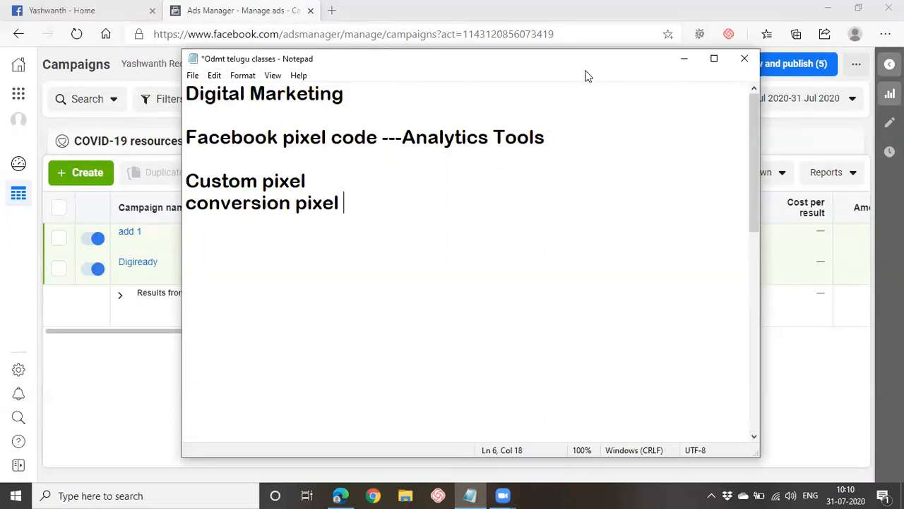
# Step: Append the description "-- track every visit in website" to the "Custom pixel" line
pyautogui.click(313, 181)
pyautogui.write('-- tack')
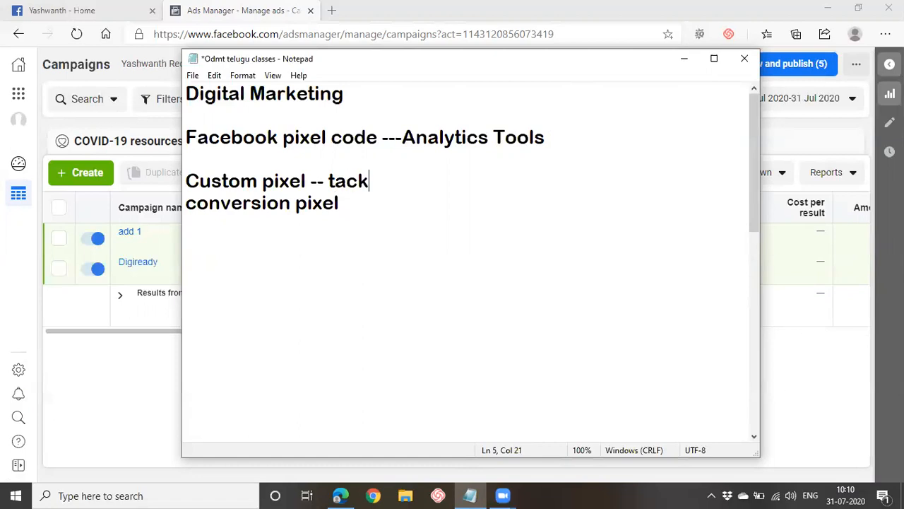
pyautogui.press('BackSpace')
pyautogui.press('BackSpace')
pyautogui.press('BackSpace')
pyautogui.press('BackSpace')
pyautogui.write('rack')
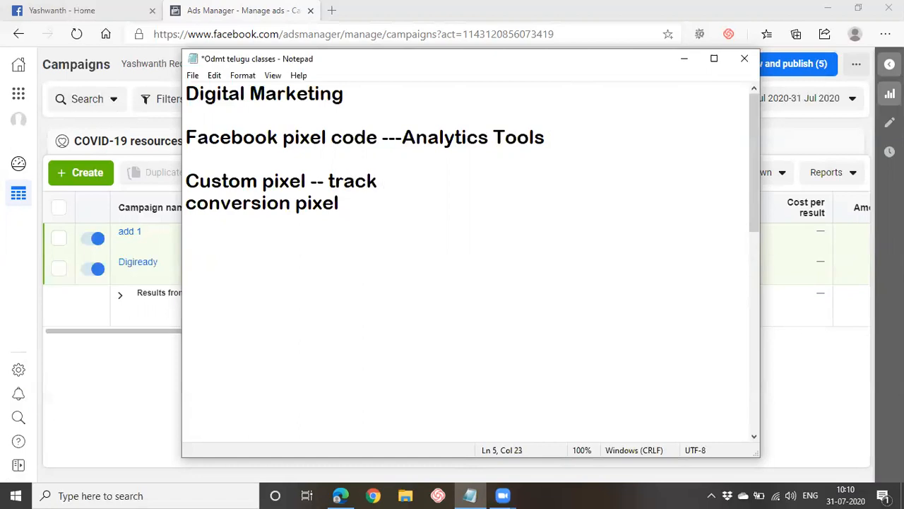
pyautogui.write(' every visi')
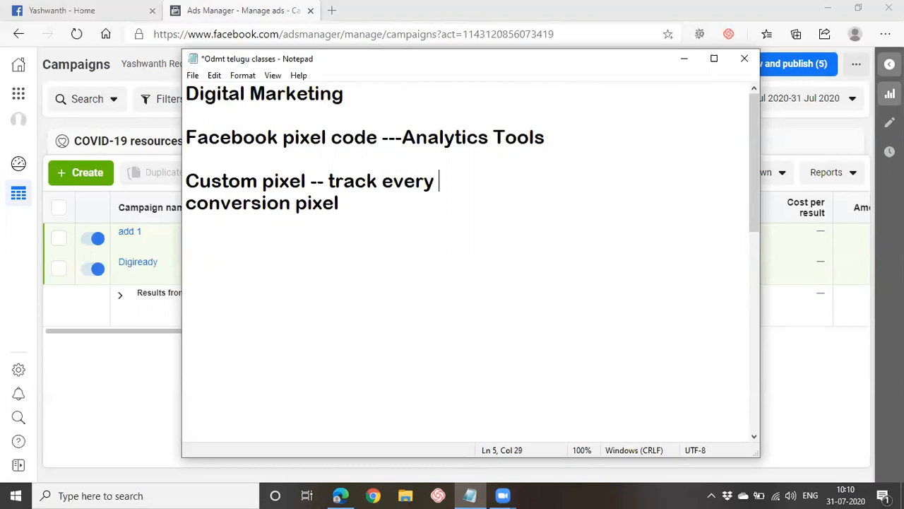
pyautogui.write('t ')
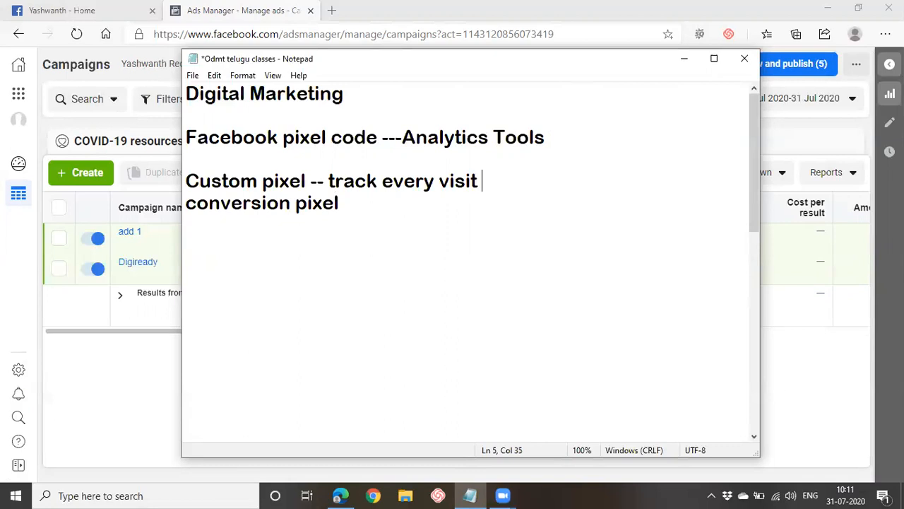
pyautogui.write('in website')
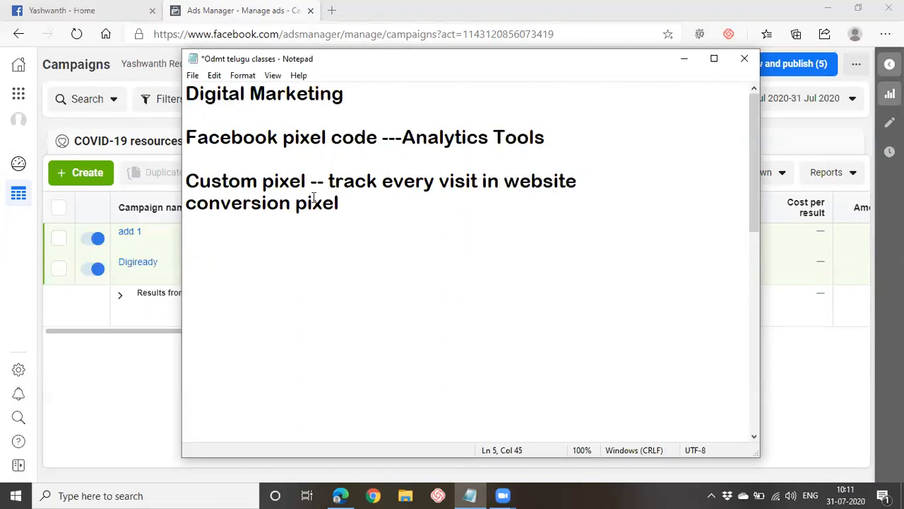
# Step: Append the description "- track conversion" to the "conversion pixel" line
pyautogui.click(373, 202)
pyautogui.write('-')
pyautogui.write('track ')
pyautogui.write('convers')
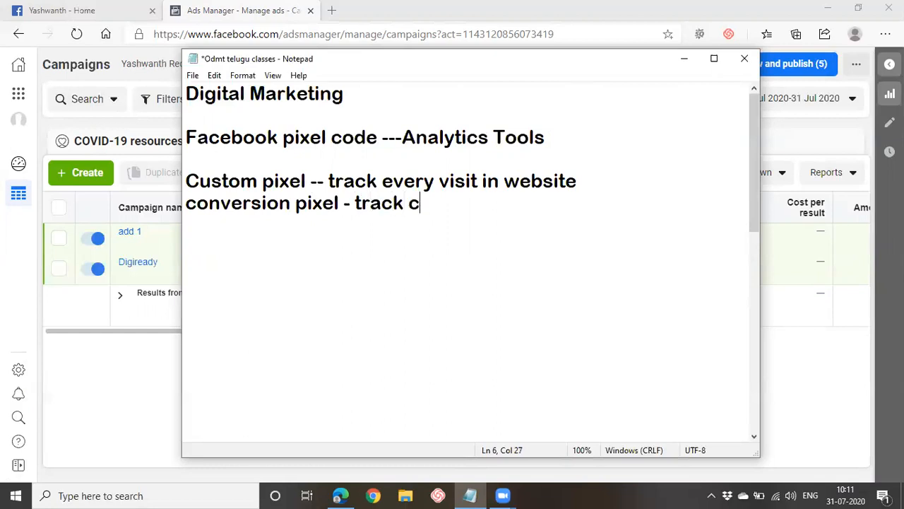
pyautogui.write('ion')
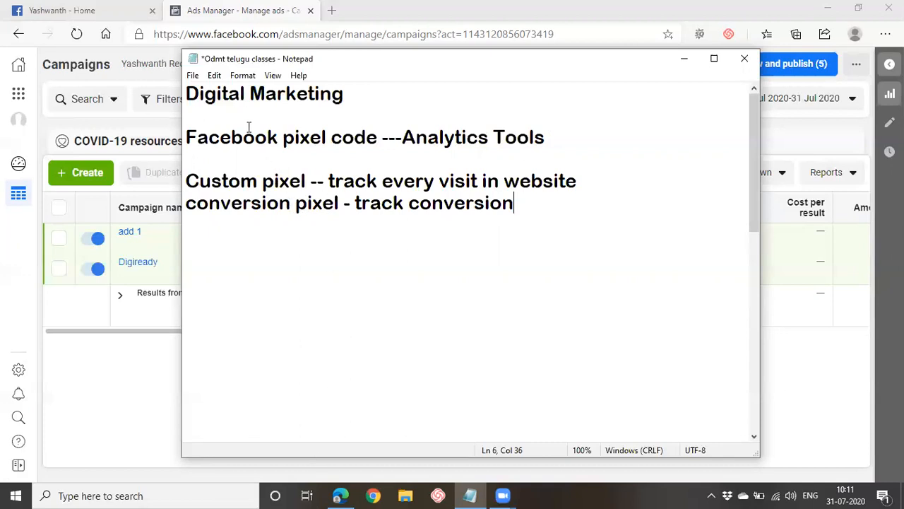
# Step: Change "Analytics Tools" to "Analytics Tool" on the Facebook pixel code line
pyautogui.moveTo(281, 137); pyautogui.dragTo(379, 141)
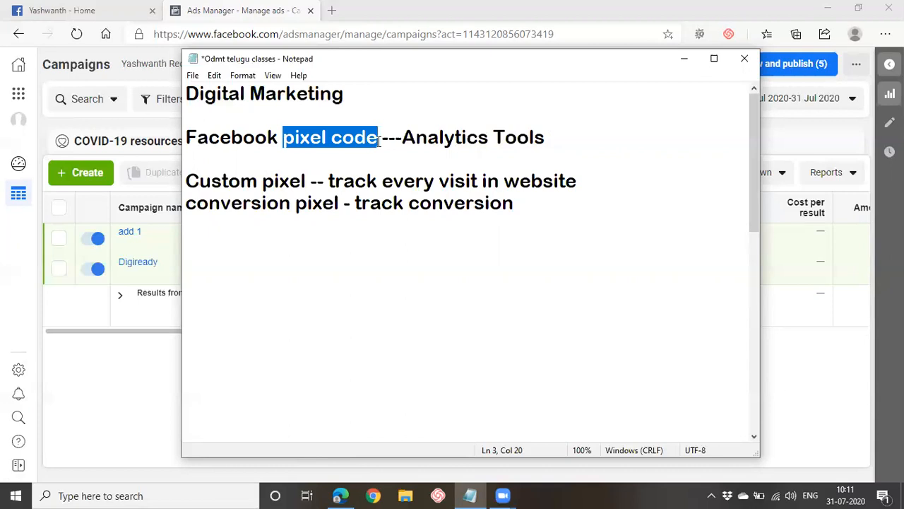
pyautogui.click(369, 247)
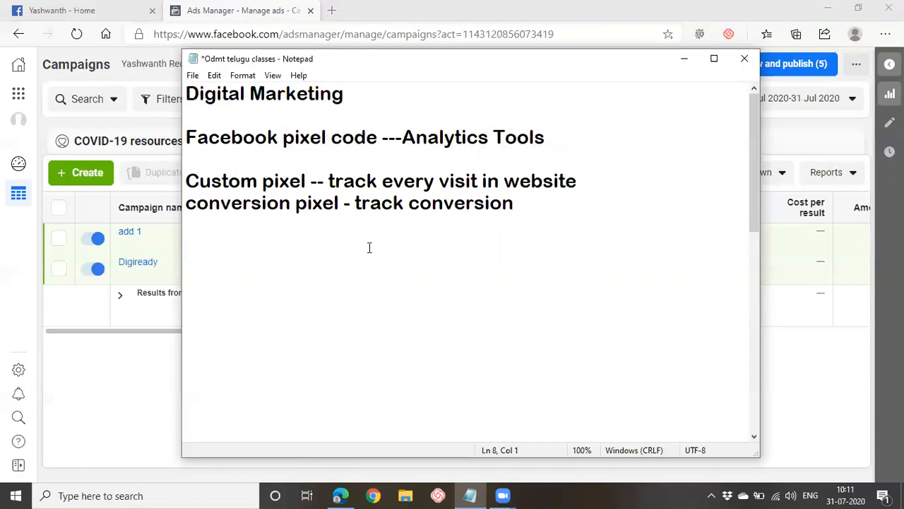
pyautogui.click(552, 136)
pyautogui.press('BackSpace')
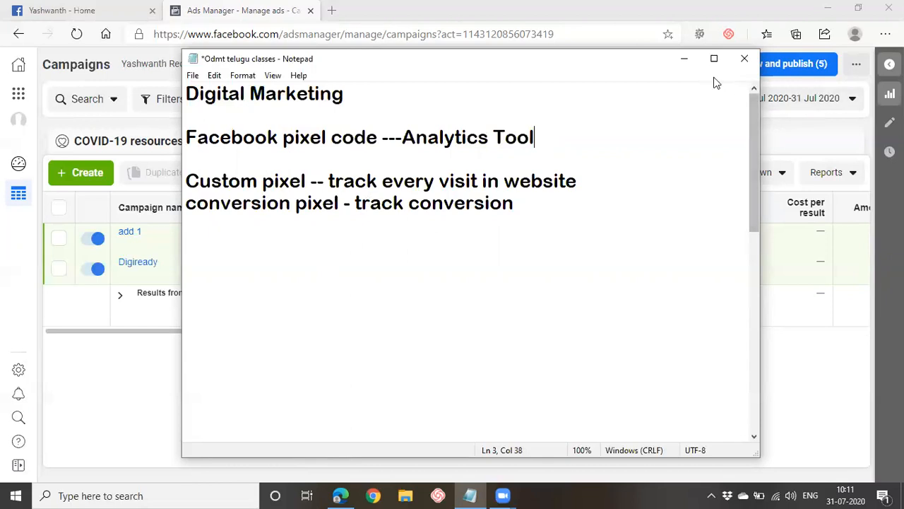
# Step: Set the notes aside, open Events Manager from Ads Manager's business tools, and dismiss its account introduction and guided tour
pyautogui.click(685, 58)
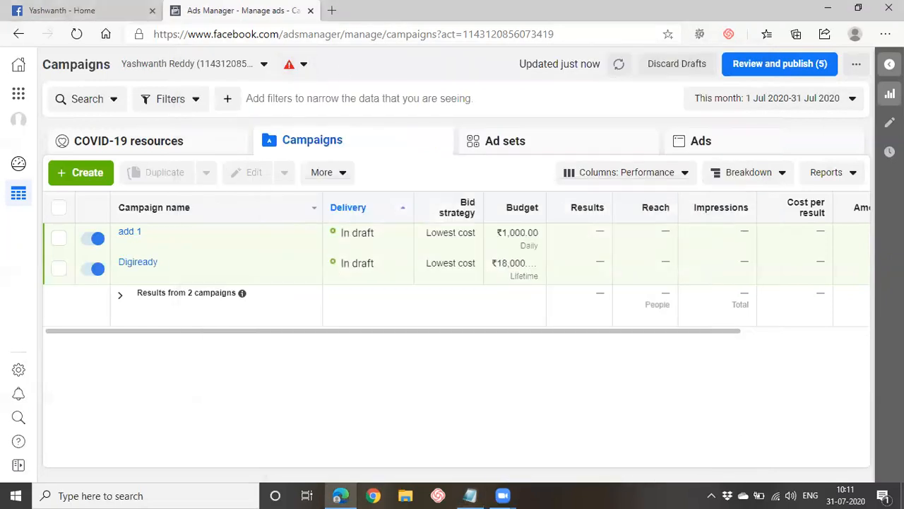
pyautogui.click(16, 96)
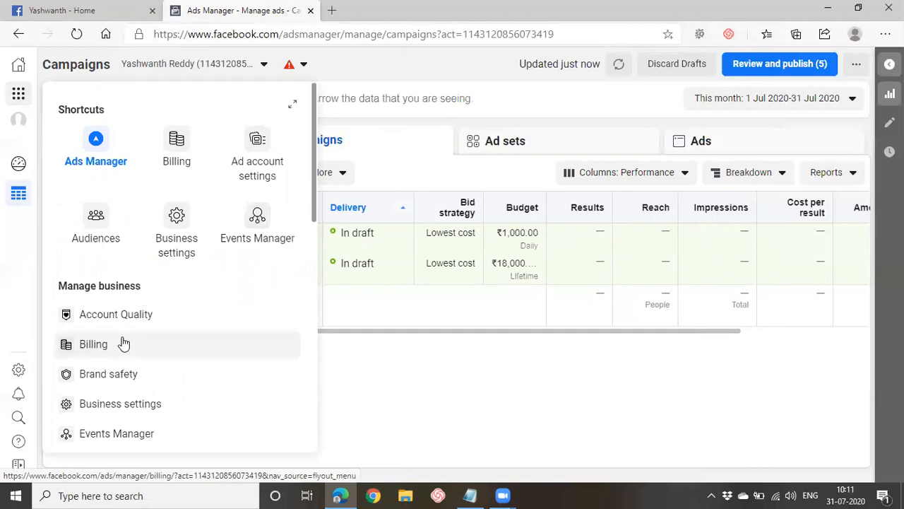
pyautogui.scroll(-2, 121, 344)
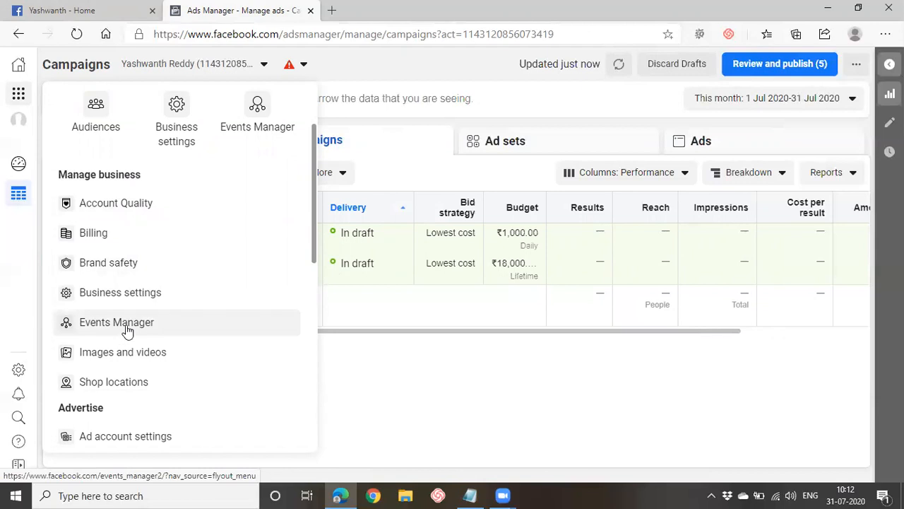
pyautogui.click(127, 331)
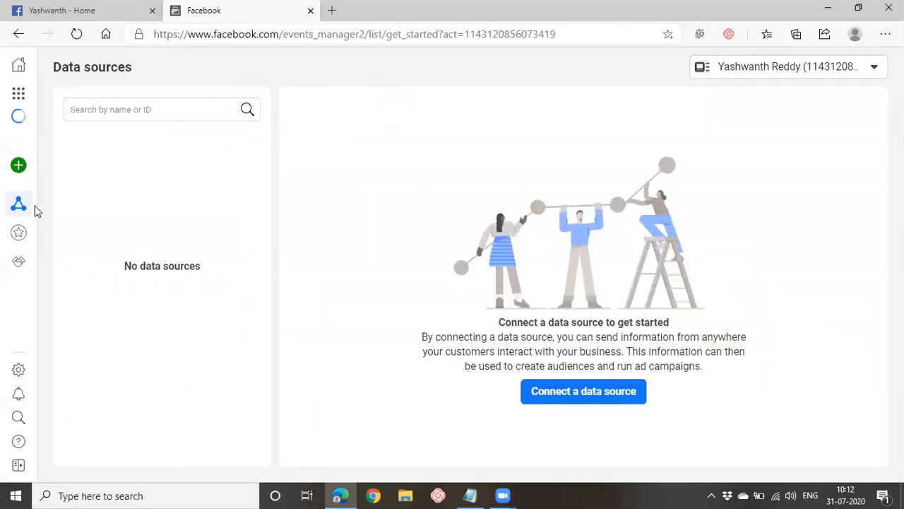
pyautogui.moveTo(20, 210)
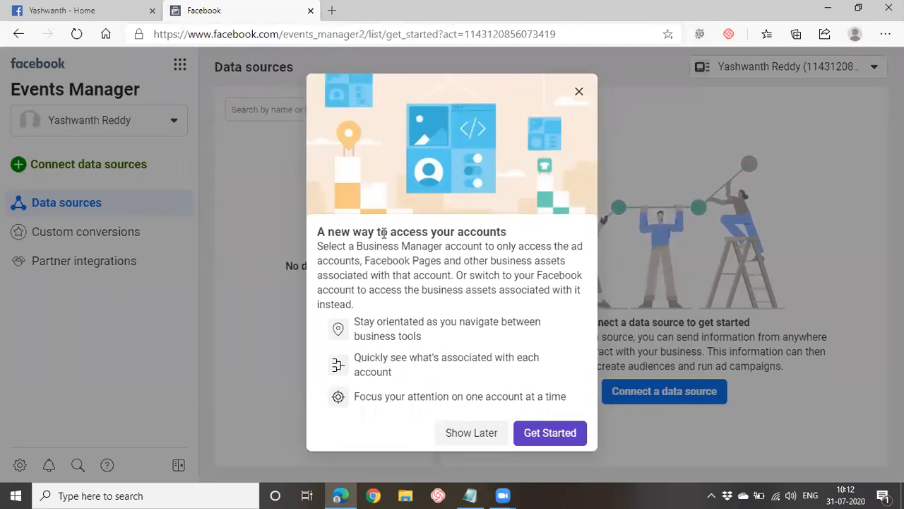
pyautogui.click(559, 433)
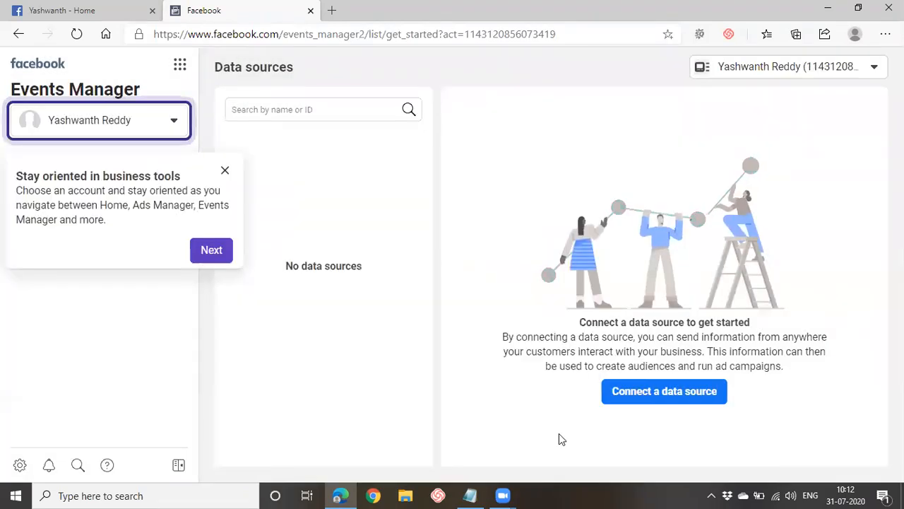
pyautogui.click(226, 172)
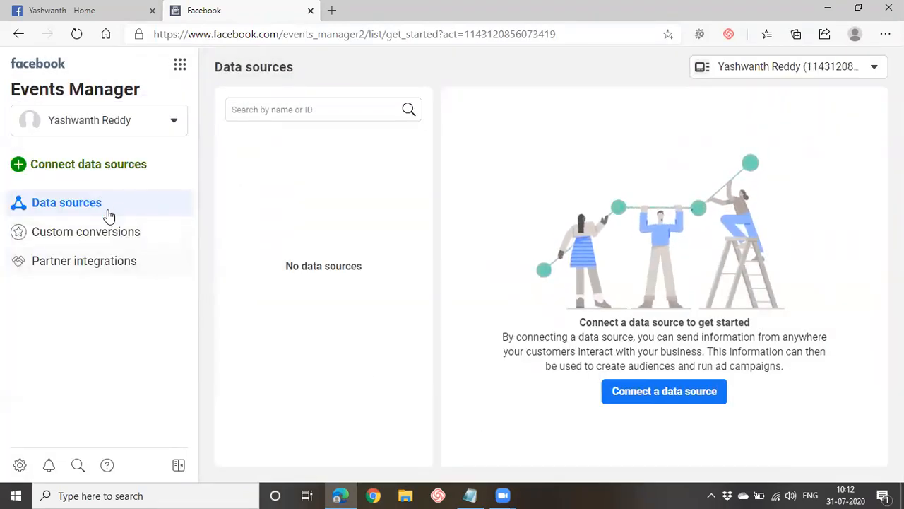
# Step: Start connecting a new Web data source and choose Facebook pixel as the connection method
pyautogui.click(633, 394)
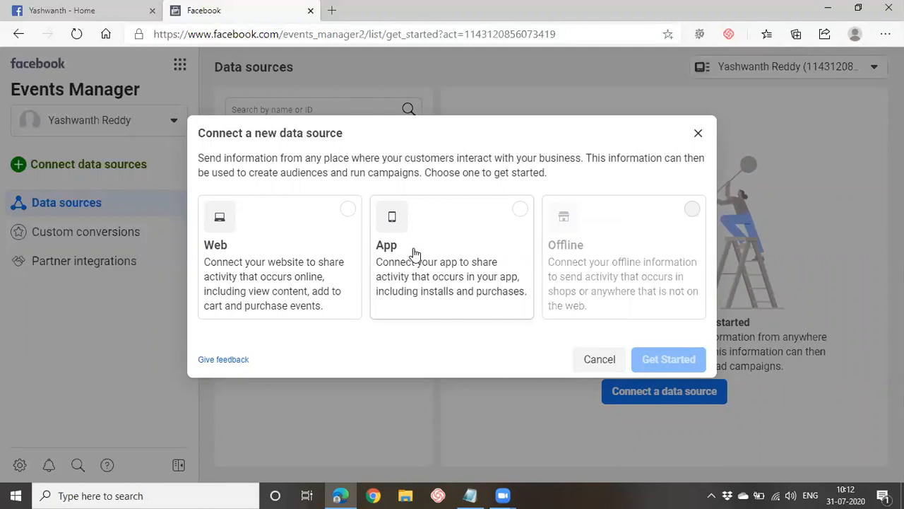
pyautogui.click(301, 242)
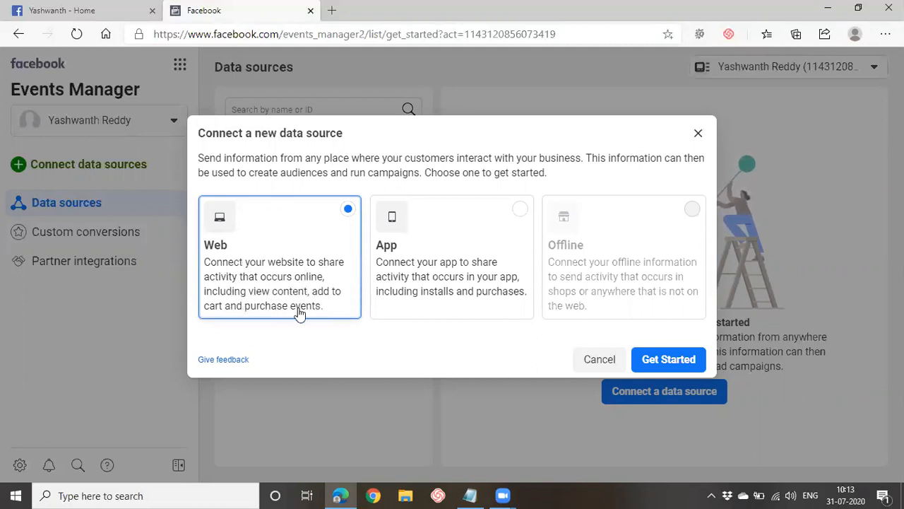
pyautogui.click(667, 365)
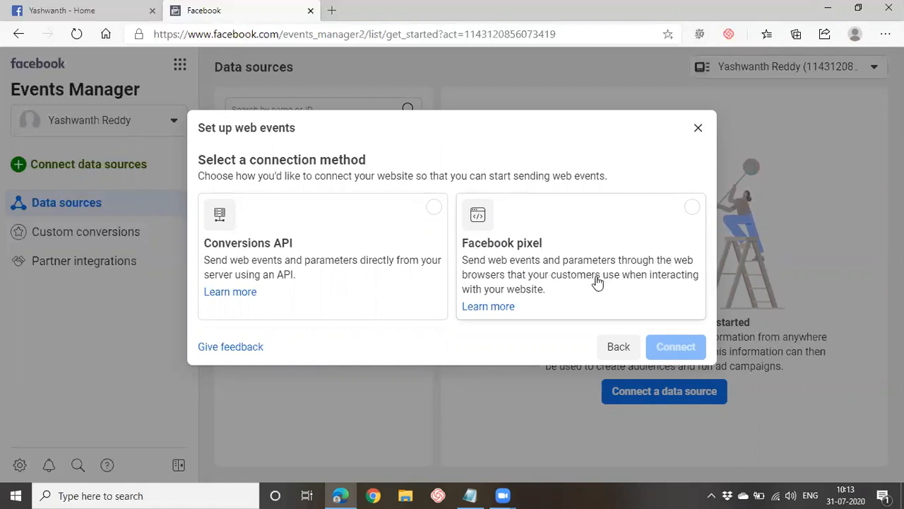
pyautogui.click(692, 215)
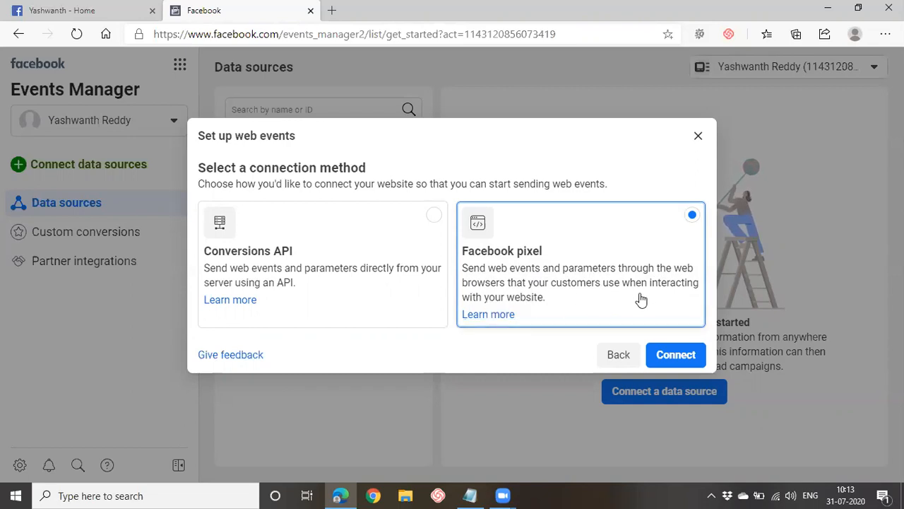
pyautogui.click(672, 359)
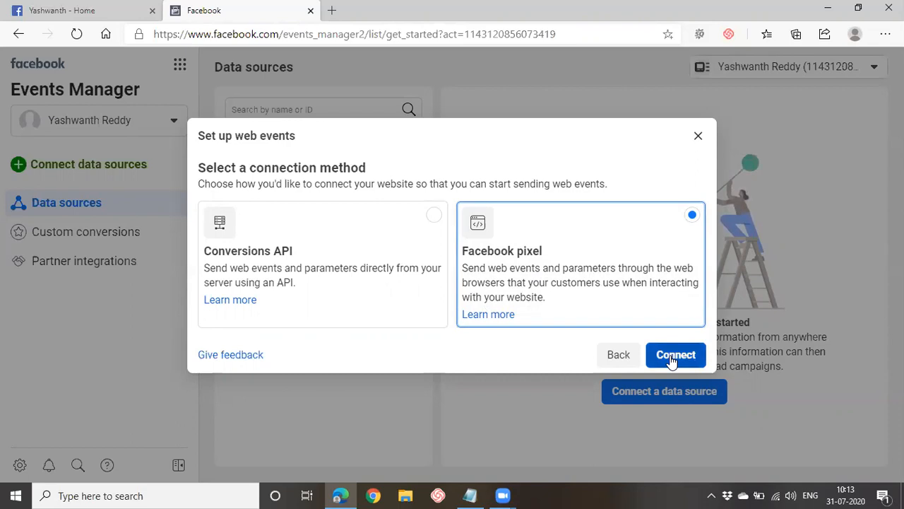
# Step: Name the new pixel "Digiready"
pyautogui.click(345, 258)
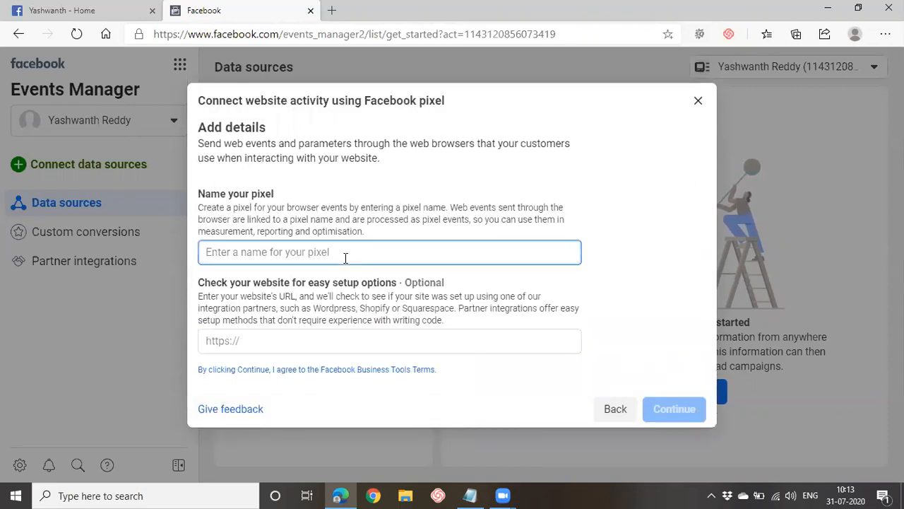
pyautogui.write('Digi')
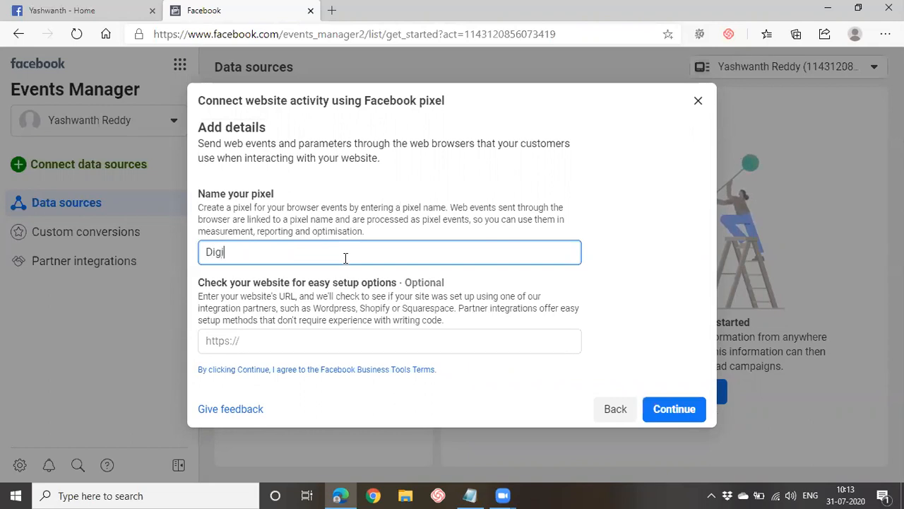
pyautogui.write('ready')
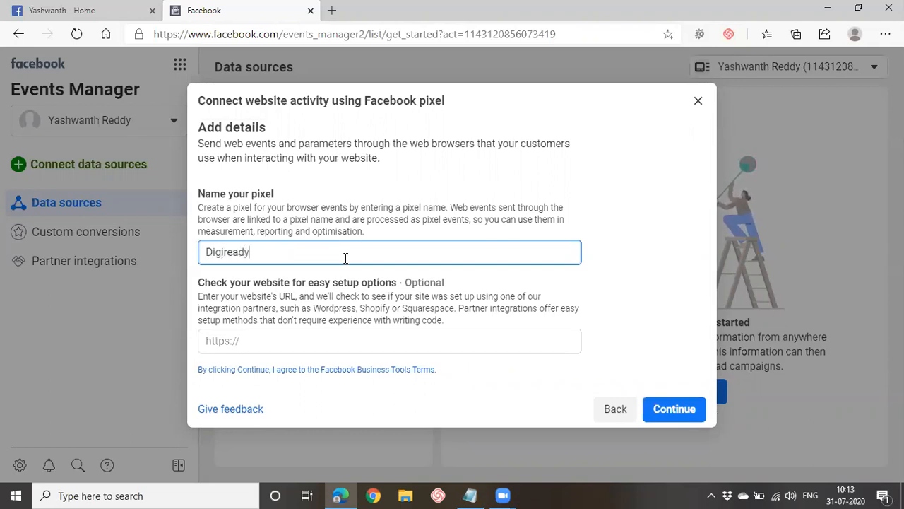
pyautogui.hotkey('ctrl', 'a')
# Step: Copy the MOTONEWS site's address into the pixel's website URL field and continue to the installation options
pyautogui.click(307, 345)
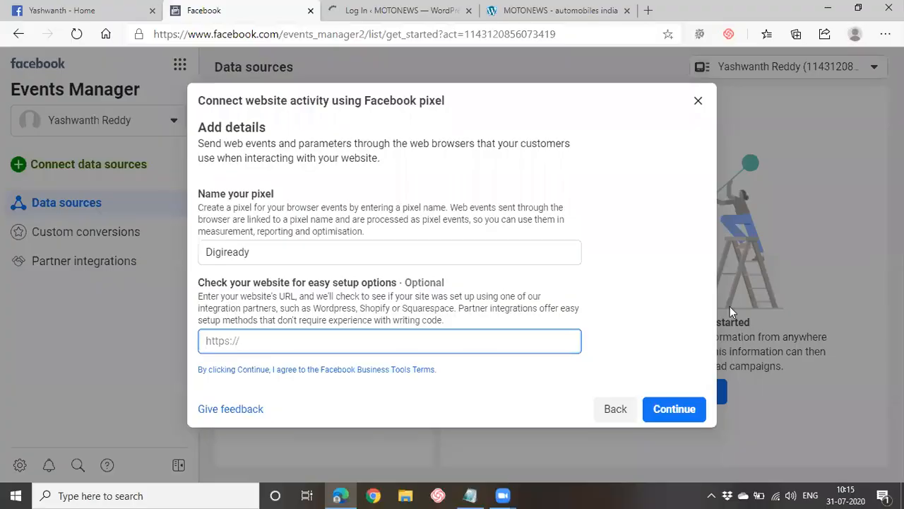
pyautogui.click(557, 8)
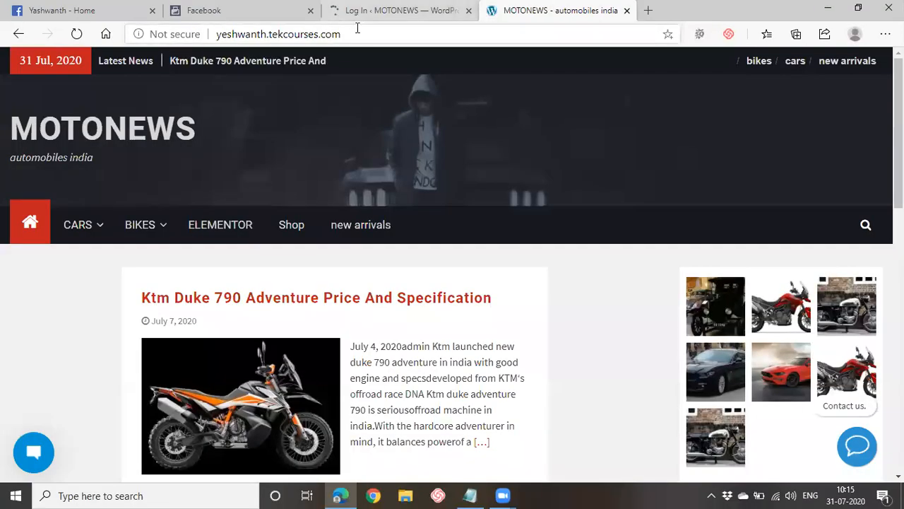
pyautogui.moveTo(321, 34); pyautogui.dragTo(358, 28)
pyautogui.tripleClick(358, 28)
pyautogui.hotkey('ctrl', 'c')
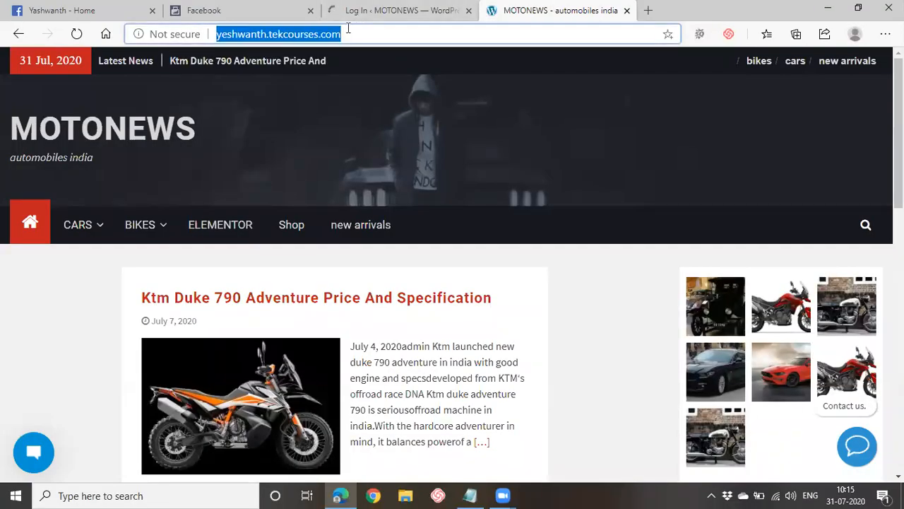
pyautogui.click(198, 11)
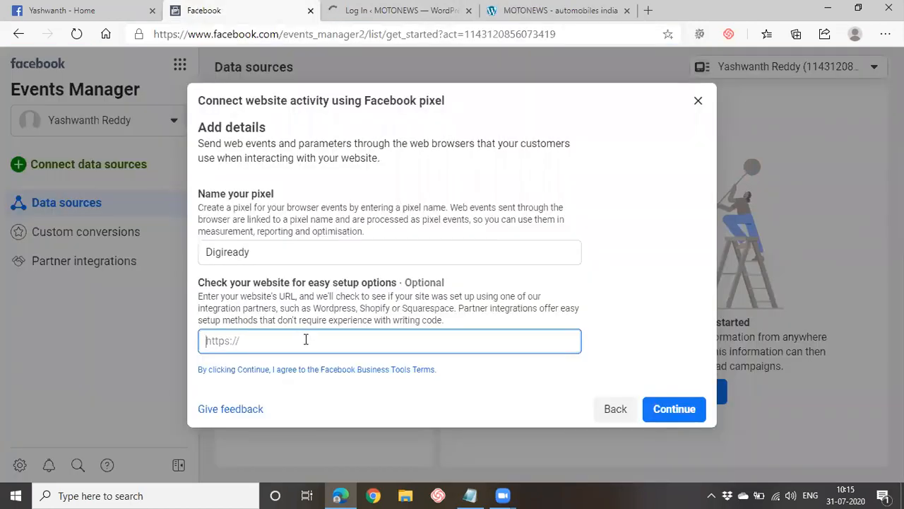
pyautogui.hotkey('ctrl', 'v')
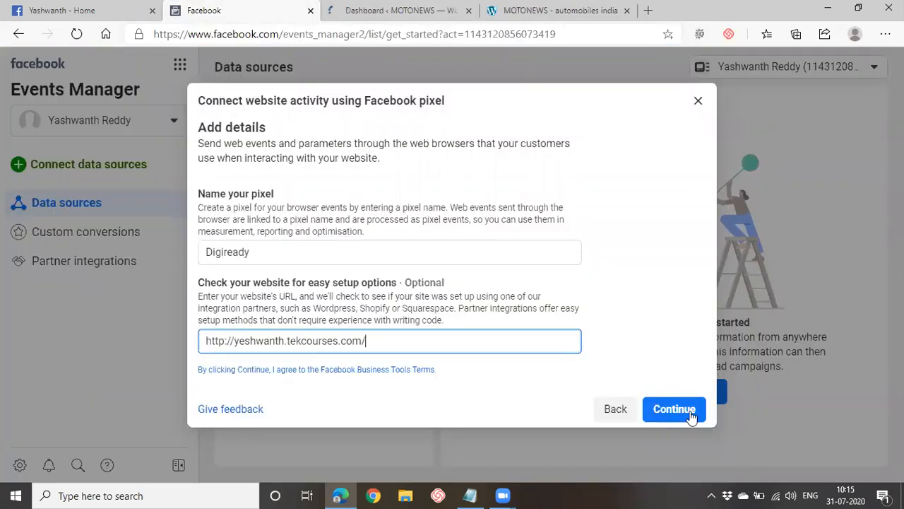
pyautogui.click(675, 409)
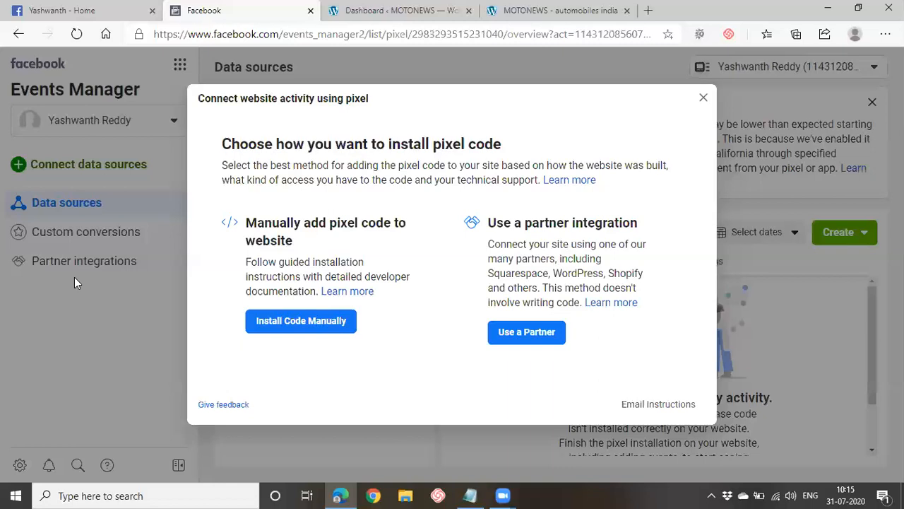
# Step: Choose to install the pixel code through a partner integration and pick WordPress as the partner
pyautogui.click(537, 342)
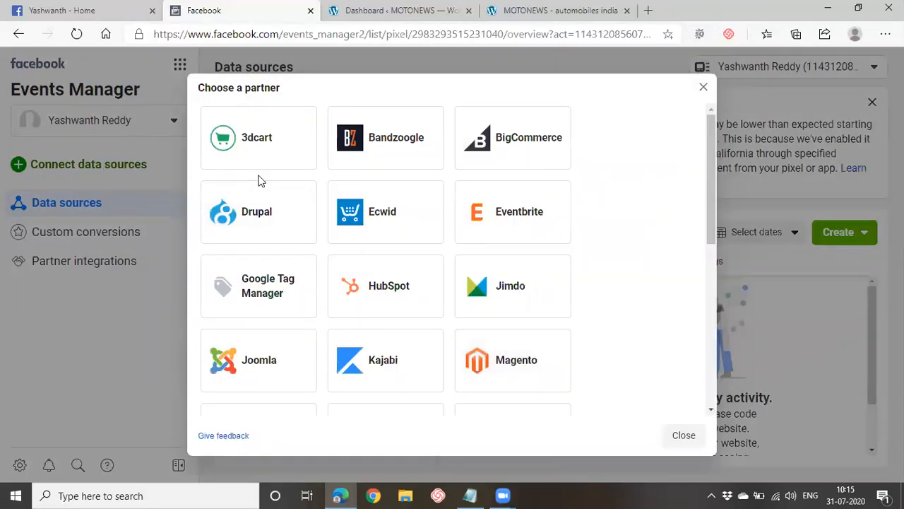
pyautogui.scroll(-3, 444, 315)
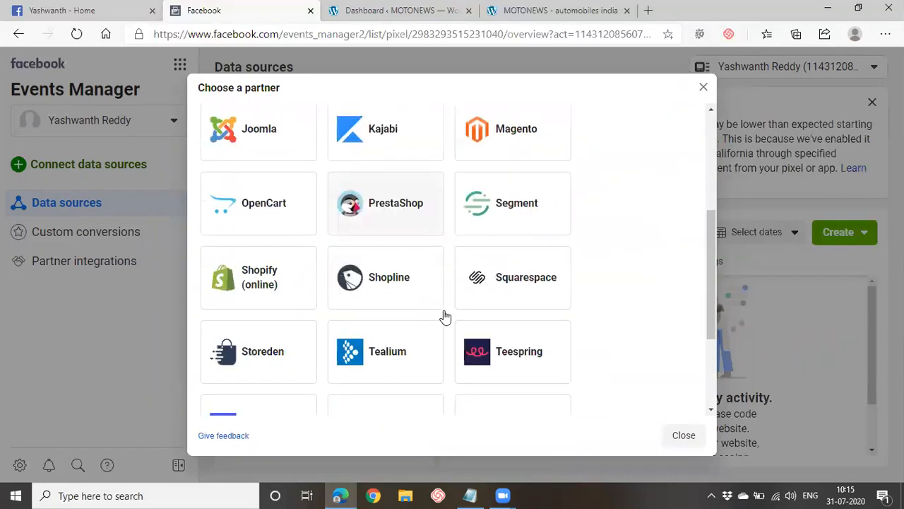
pyautogui.scroll(-3, 445, 315)
pyautogui.click(253, 343)
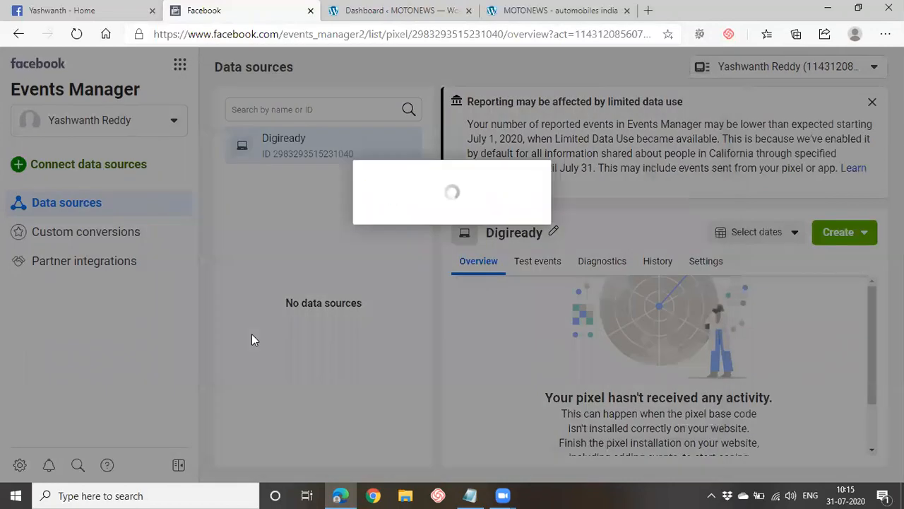
# Step: Include Advanced Matching in the WordPress integration, leave the Conversions API option off, and continue to the plugin download
pyautogui.click(244, 239)
pyautogui.click(239, 309)
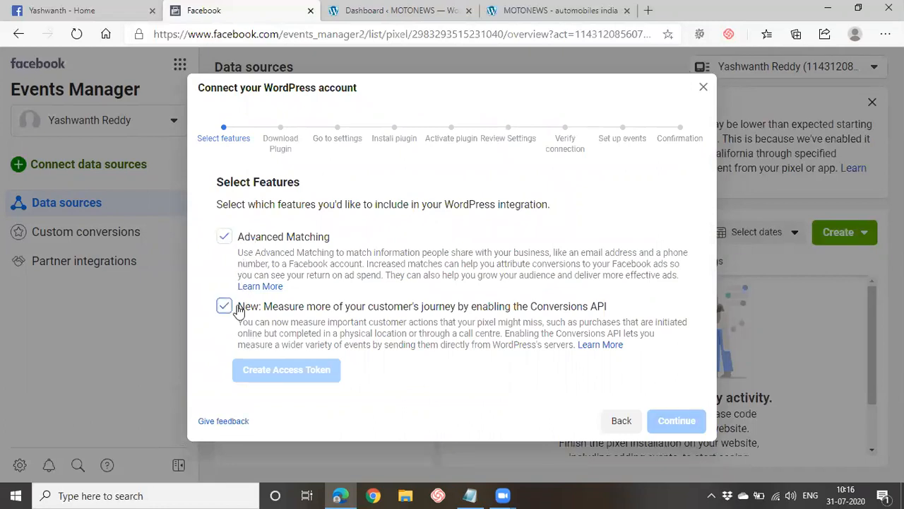
pyautogui.click(239, 309)
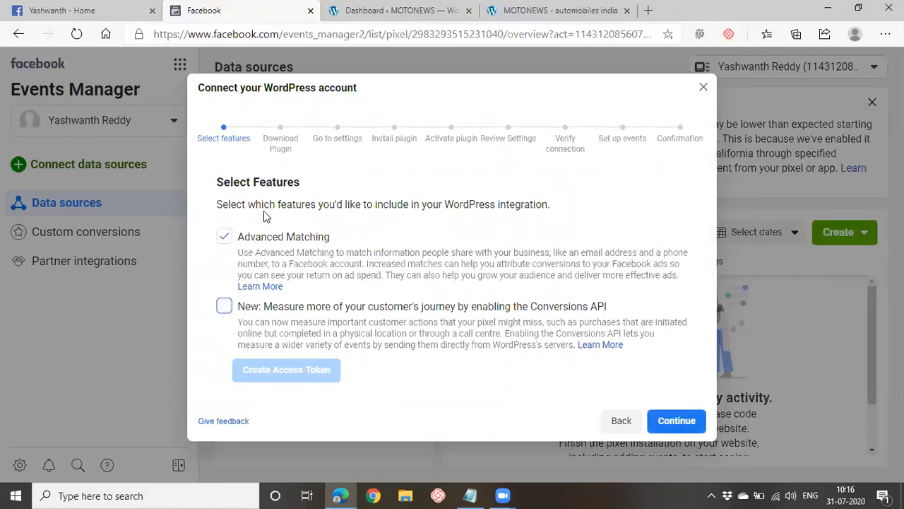
pyautogui.click(671, 424)
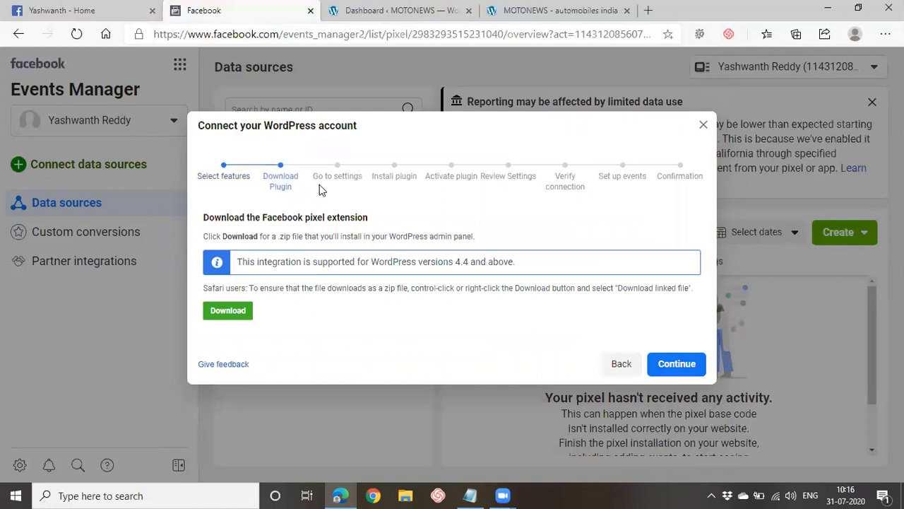
# Step: Download the Facebook pixel extension zip, open it in File Explorer, and minimize the folder window
pyautogui.click(224, 314)
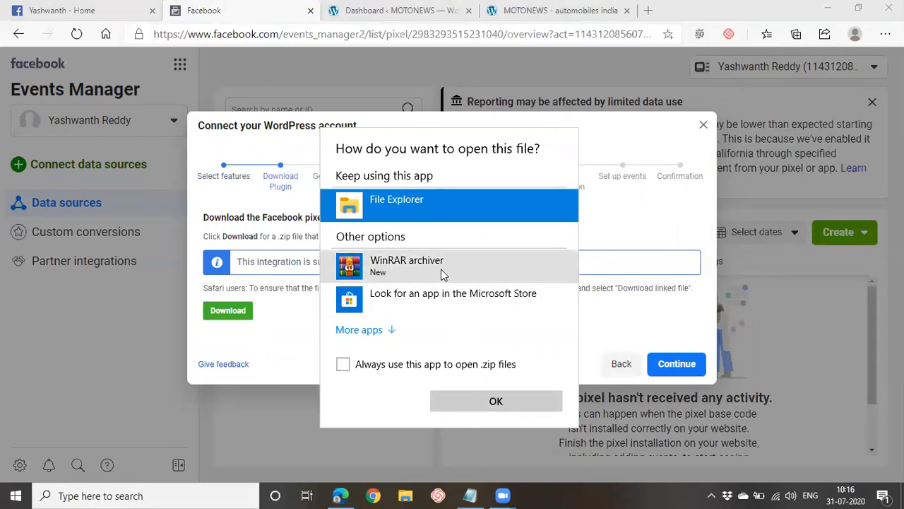
pyautogui.click(496, 402)
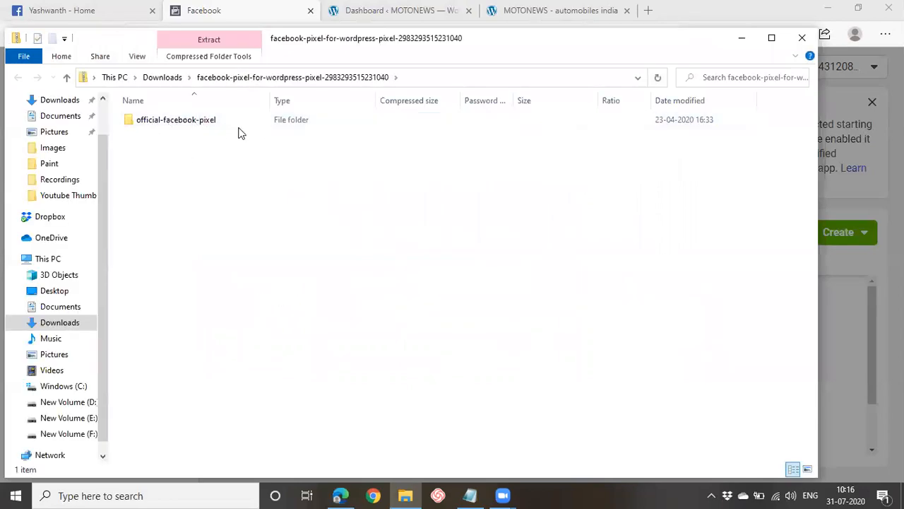
pyautogui.click(742, 37)
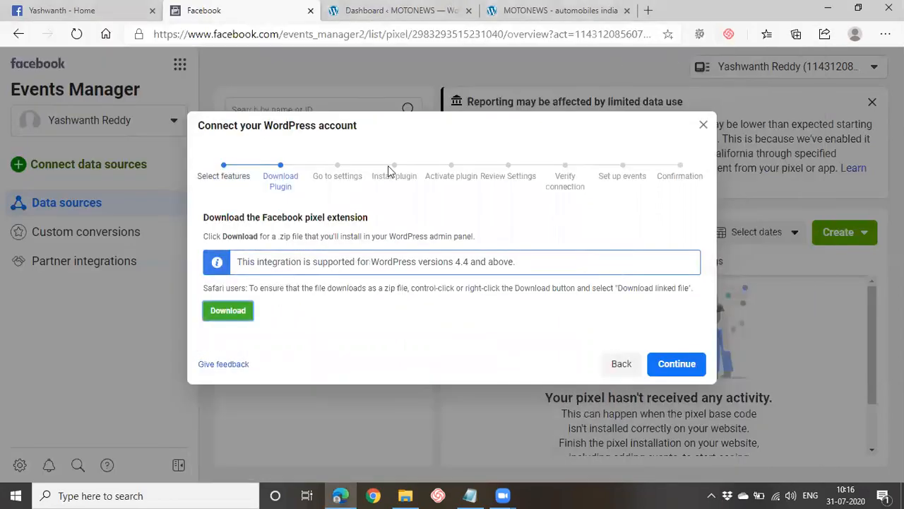
# Step: Continue to the "Go to settings" stage and review where new plugins are added in WordPress
pyautogui.click(684, 368)
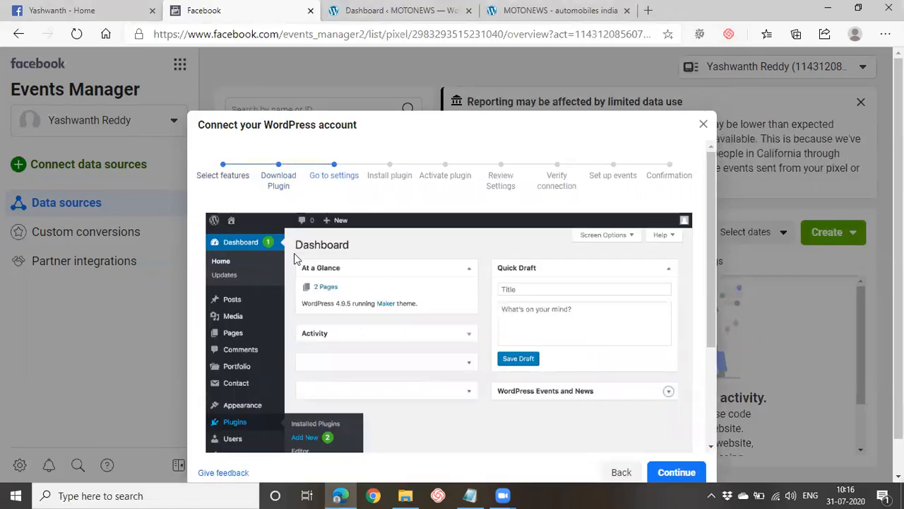
pyautogui.scroll(-2, 396, 339)
pyautogui.scroll(1, 355, 382)
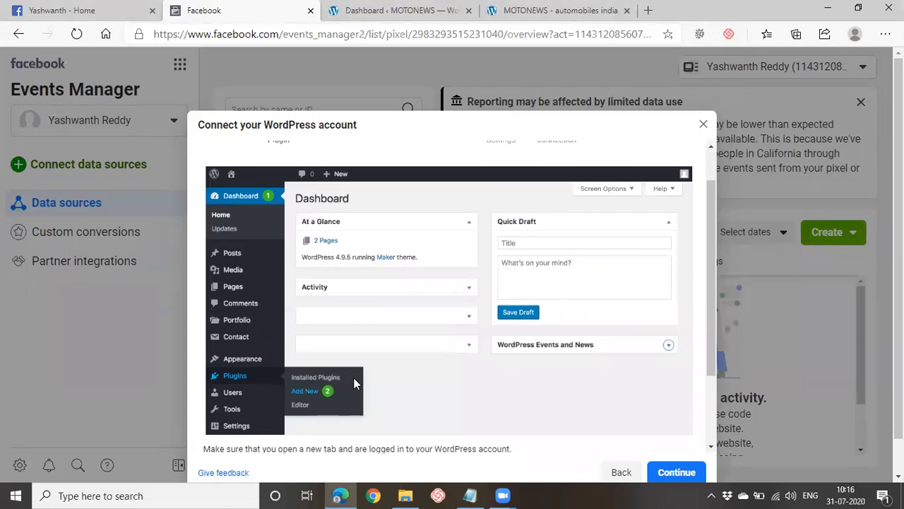
# Step: Switch to the MOTONEWS WordPress dashboard and open the page for adding a new plugin
pyautogui.click(393, 7)
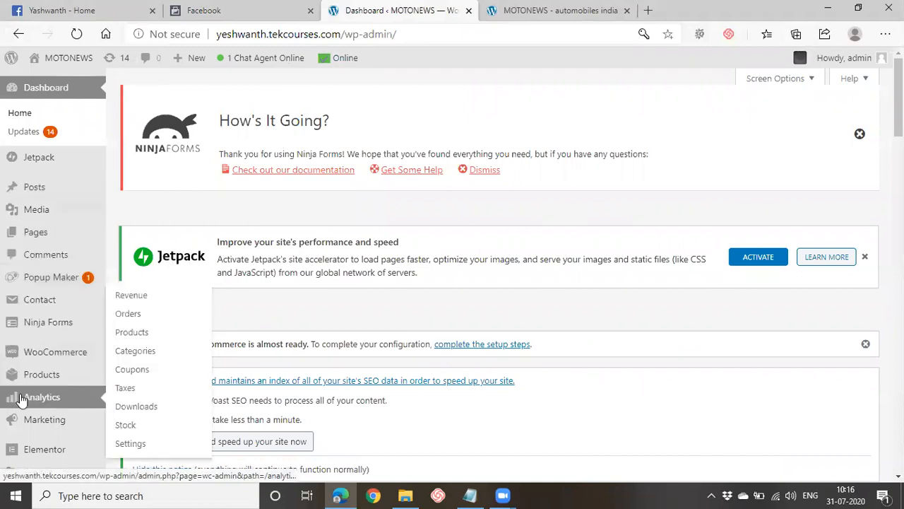
pyautogui.scroll(-2, 21, 398)
pyautogui.moveTo(20, 396)
pyautogui.click(141, 414)
# Step: Check the other open site pages and return to the WordPress connection instructions in Events Manager
pyautogui.click(507, 8)
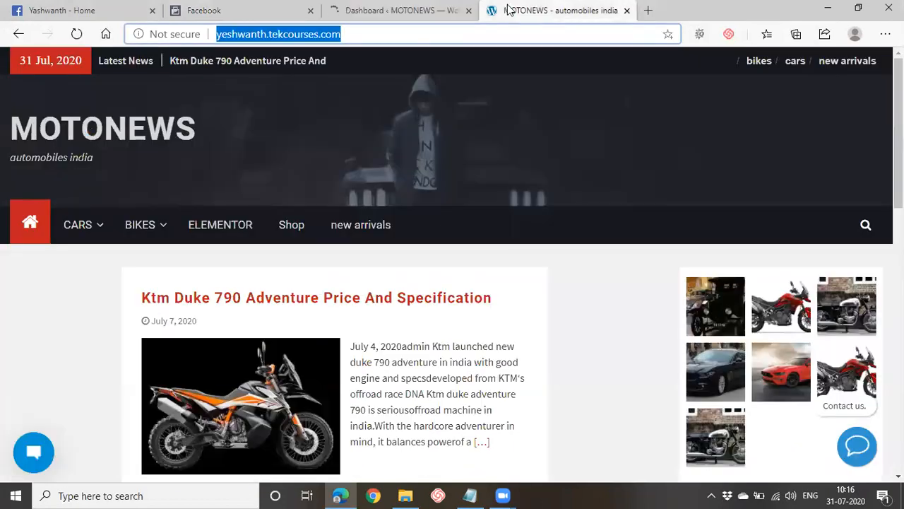
pyautogui.click(353, 10)
pyautogui.click(211, 9)
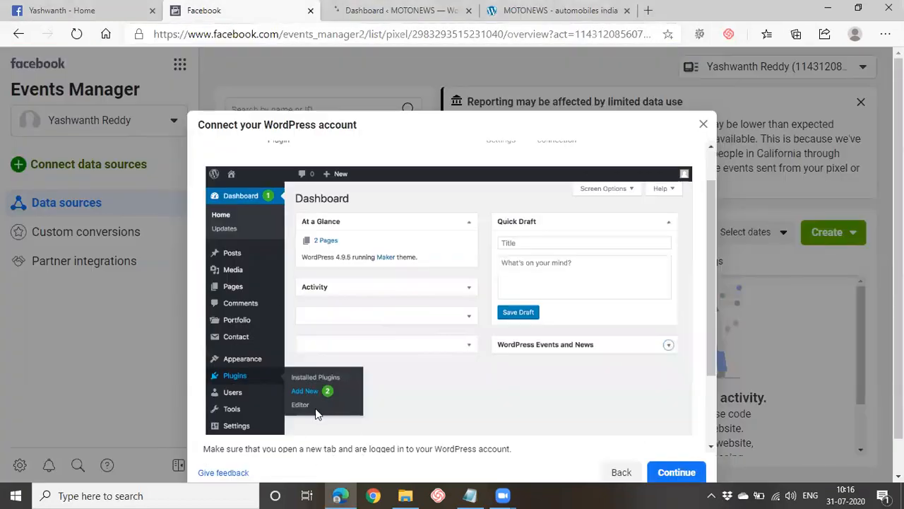
# Step: Continue the WordPress connection guide to the "Install plugin" stage and open the plugin upload form on the MOTONEWS site
pyautogui.scroll(-2, 633, 442)
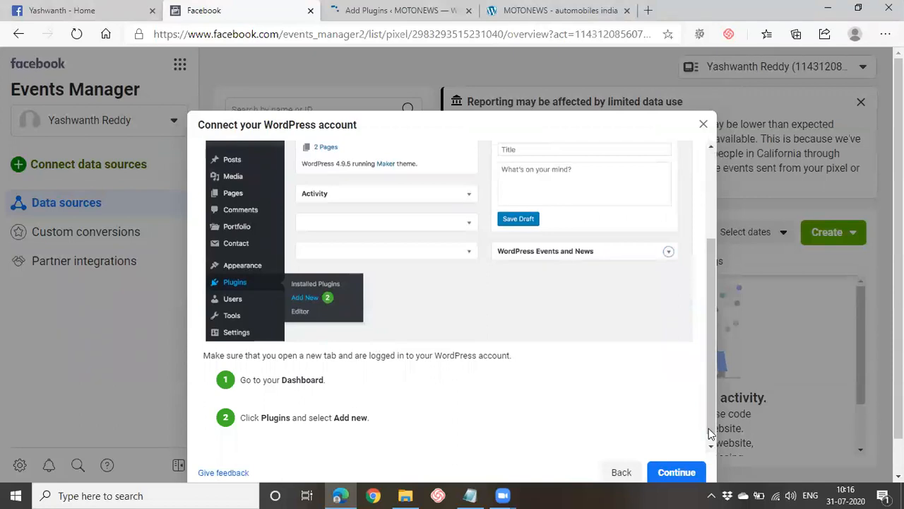
pyautogui.click(702, 465)
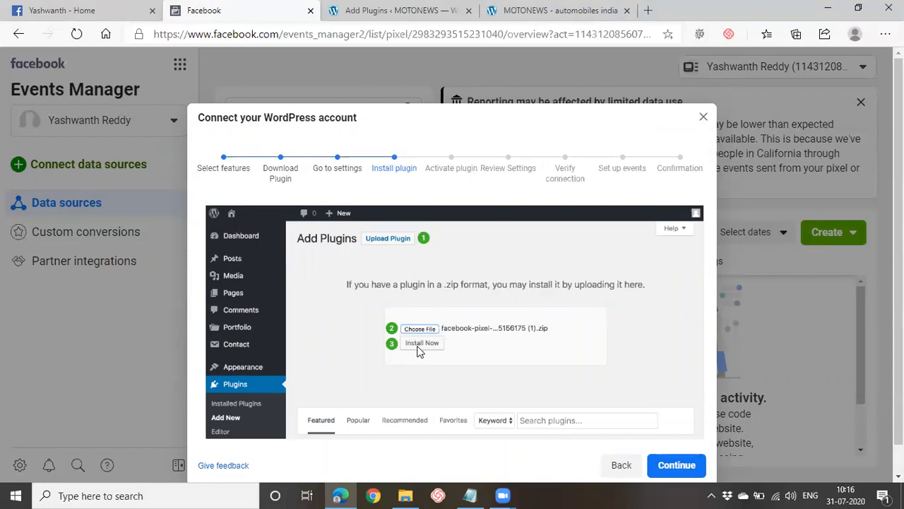
pyautogui.click(399, 7)
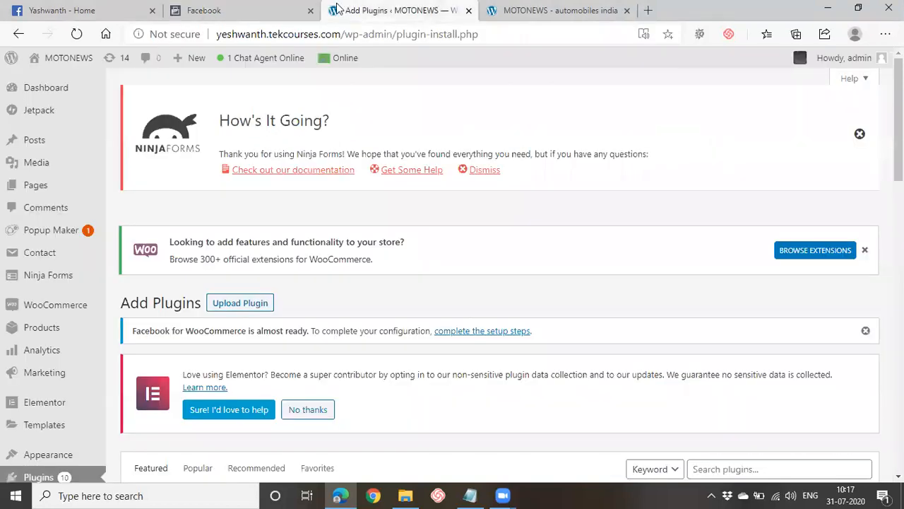
pyautogui.click(227, 313)
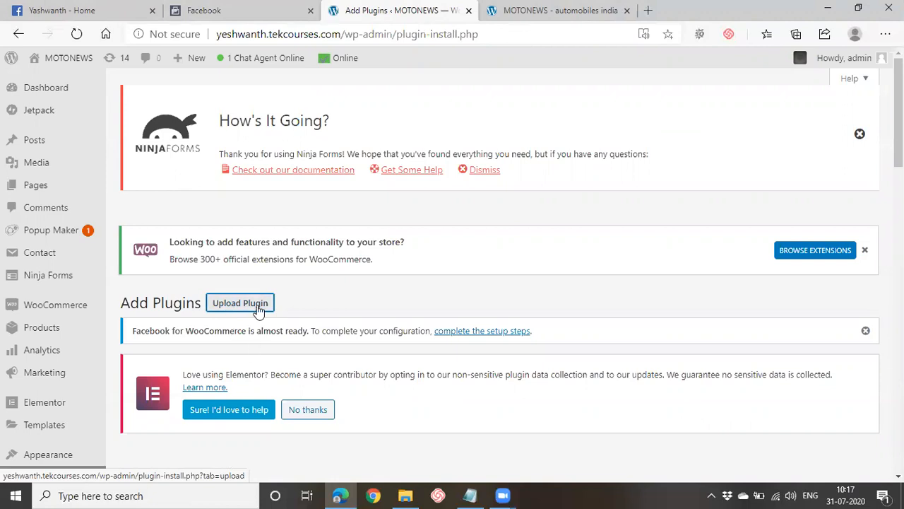
pyautogui.click(256, 309)
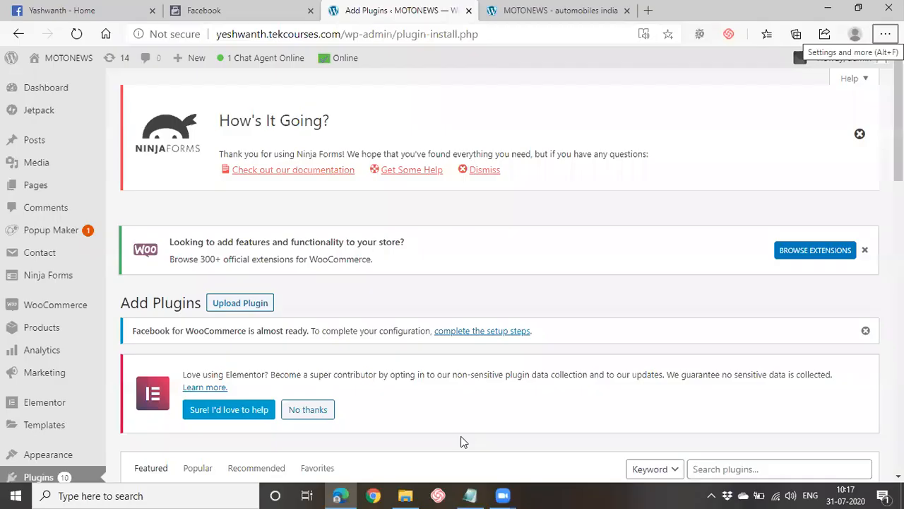
pyautogui.click(239, 309)
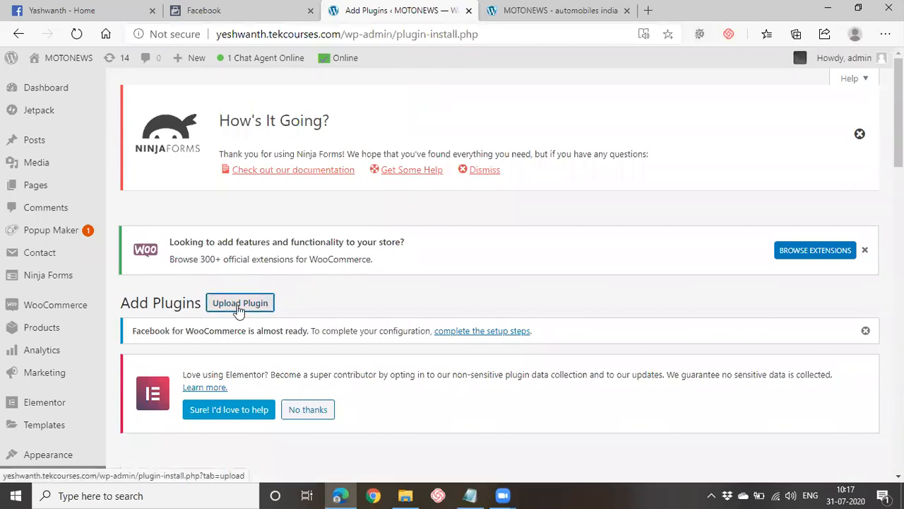
# Step: Choose the downloaded facebook-pixel-for-wordpress zip from the Downloads folder as the plugin file to upload
pyautogui.scroll(-3, 329, 317)
pyautogui.scroll(-1, 420, 303)
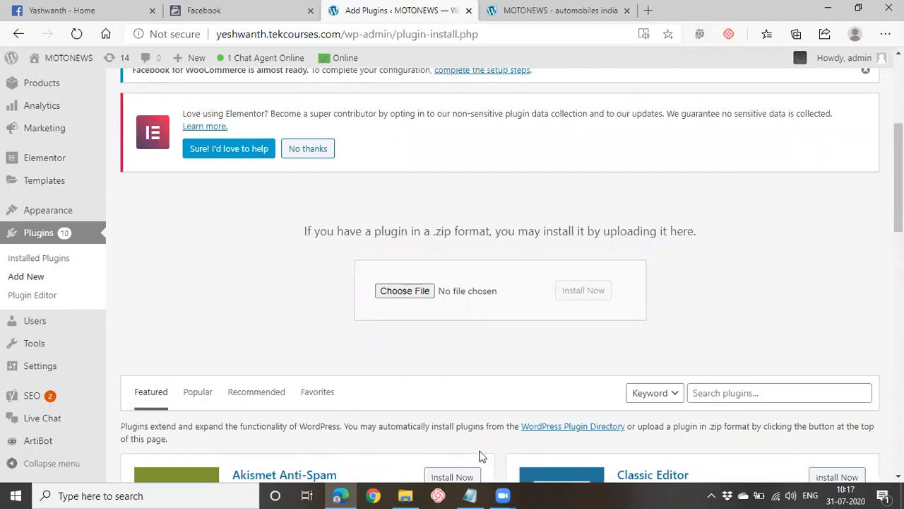
pyautogui.scroll(4, 478, 456)
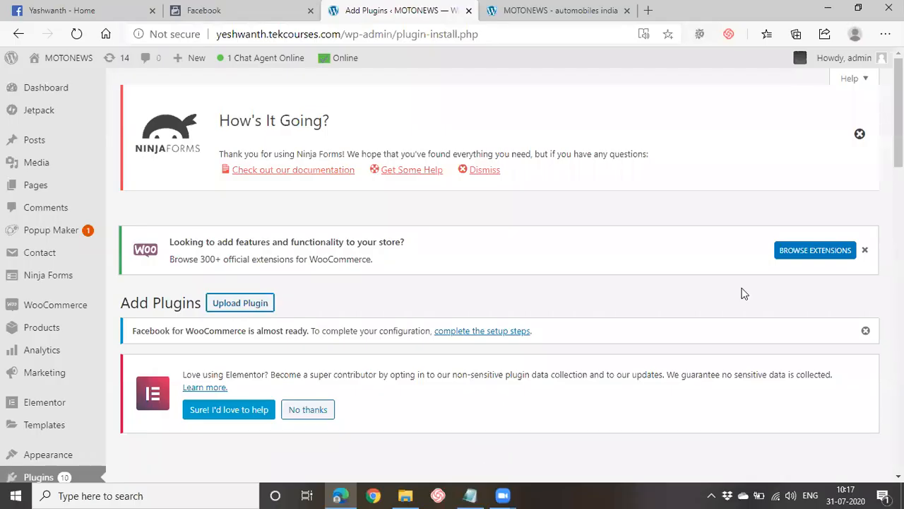
pyautogui.scroll(-4, 423, 287)
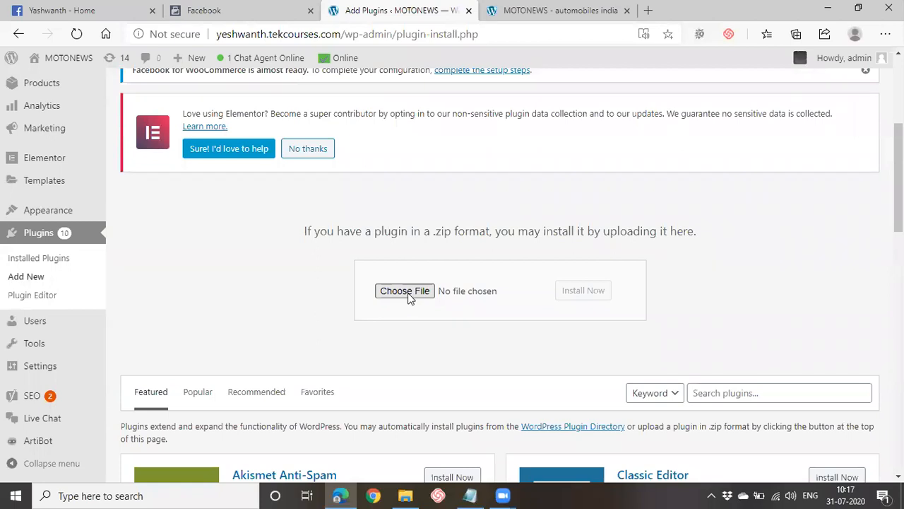
pyautogui.click(407, 293)
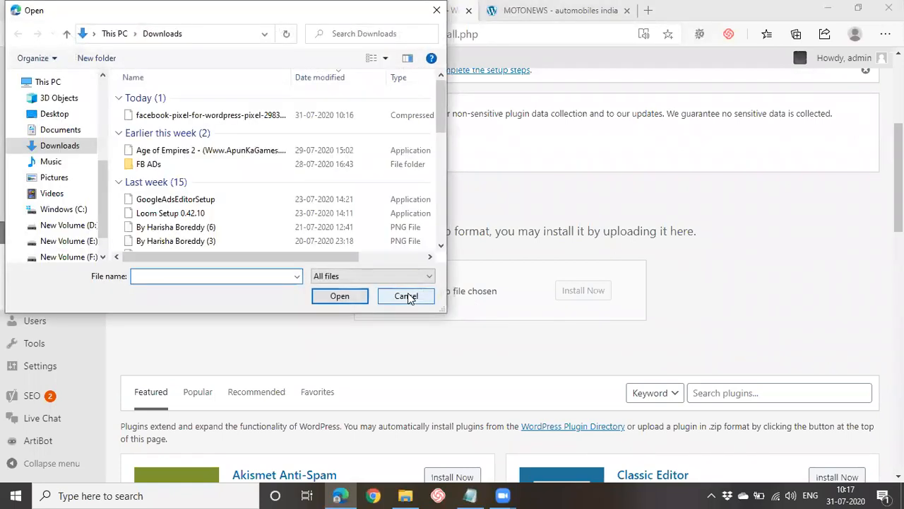
pyautogui.click(245, 116)
pyautogui.click(328, 297)
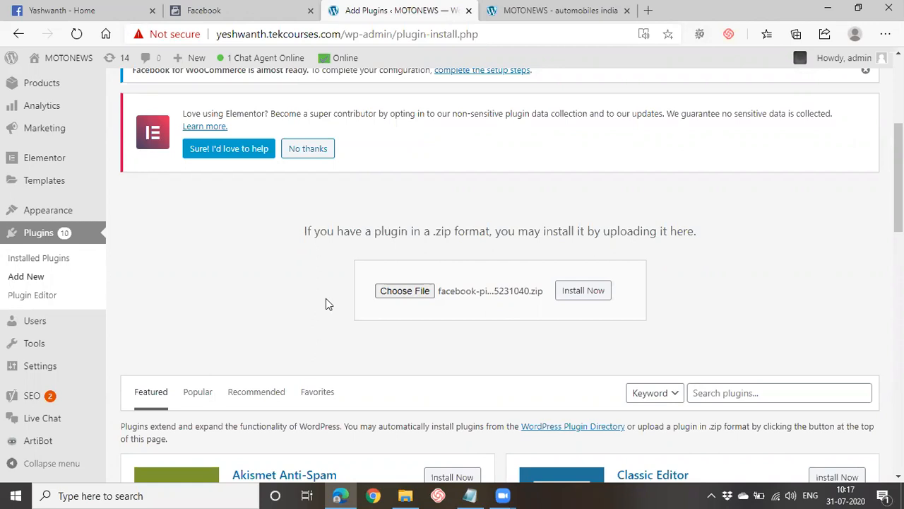
# Step: Advance the Events Manager guide to "Activate plugin", and install and activate the uploaded Facebook pixel plugin in WordPress
pyautogui.click(212, 10)
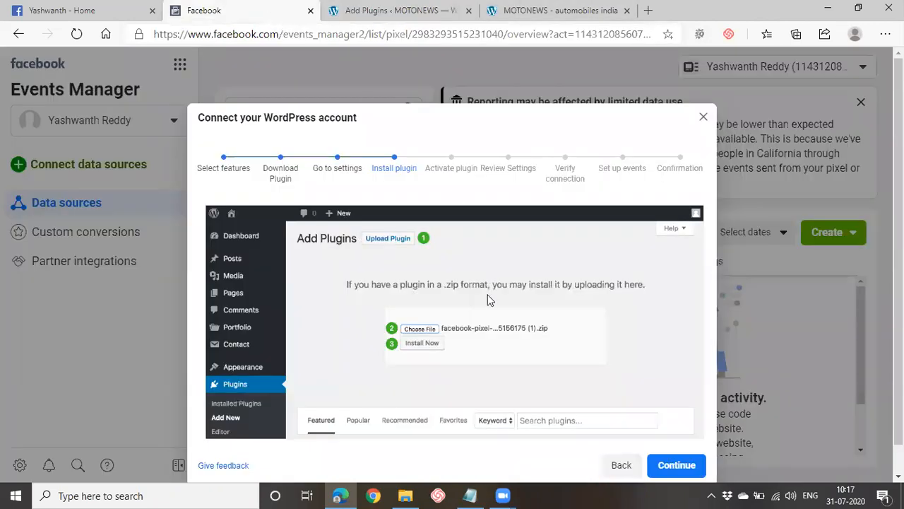
pyautogui.click(684, 435)
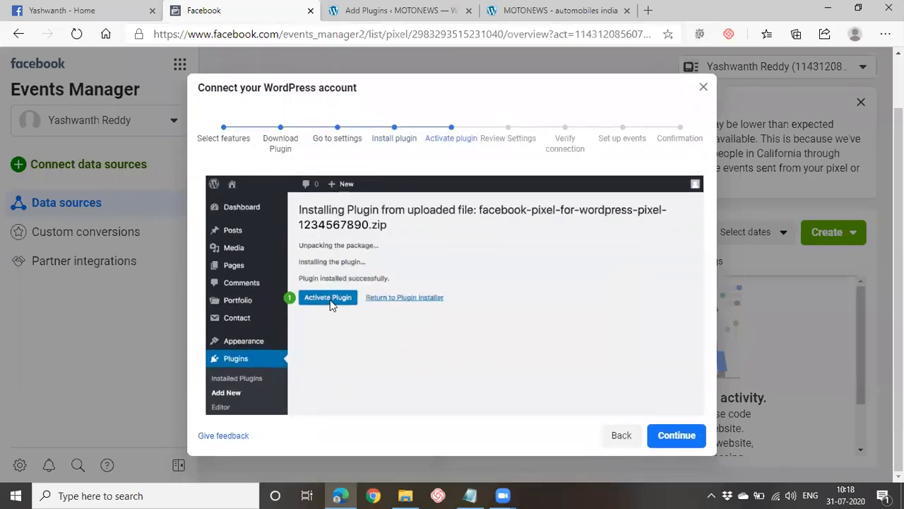
pyautogui.click(409, 6)
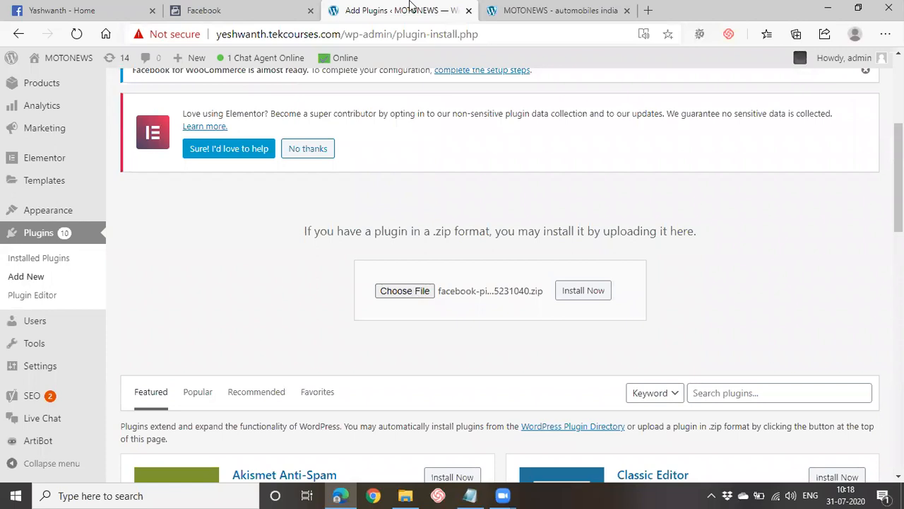
pyautogui.click(585, 295)
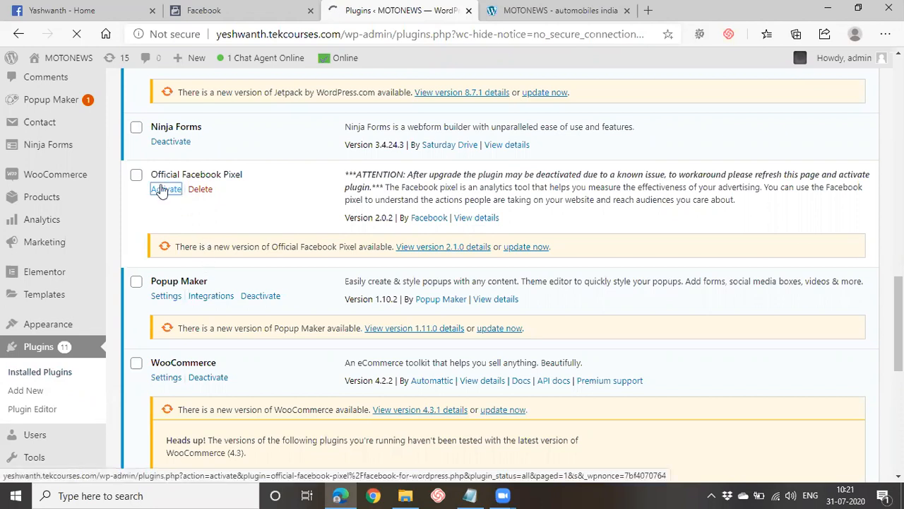
# Step: Return to Events Manager, continue to the "Review Settings" stage and look over the example pixel settings
pyautogui.click(209, 10)
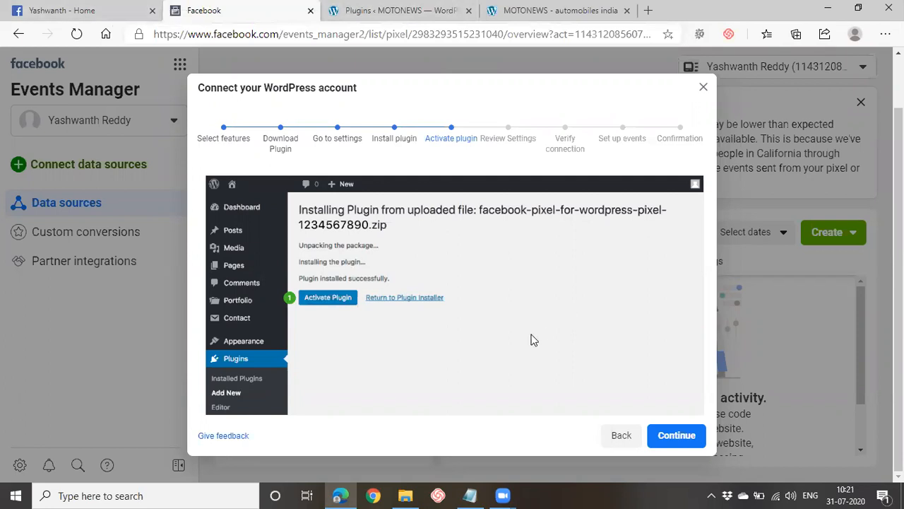
pyautogui.click(676, 435)
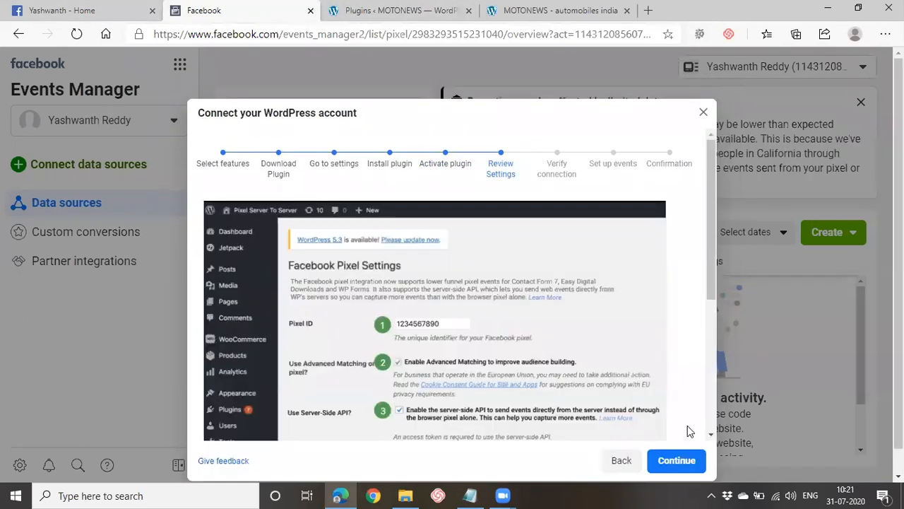
pyautogui.scroll(-1, 392, 322)
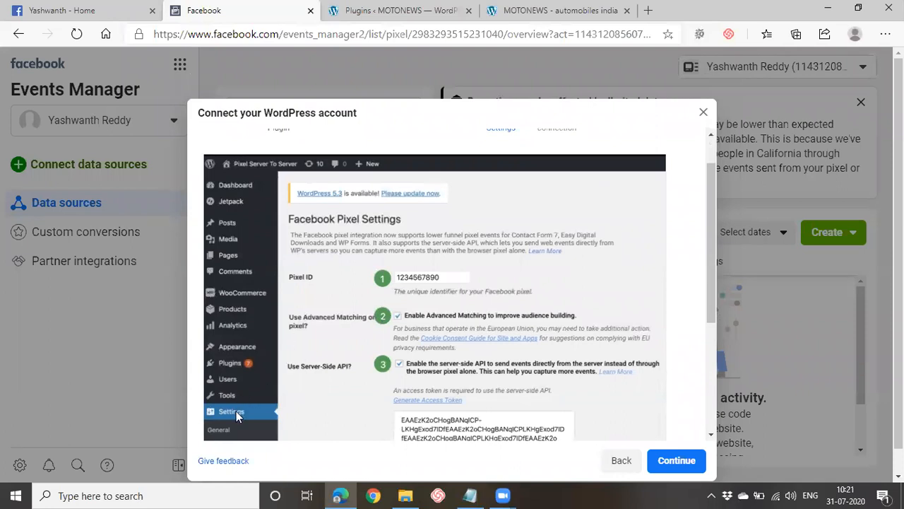
# Step: Find Official Facebook Pixel in the WordPress list of installed plugins and check the site's settings options
pyautogui.click(399, 9)
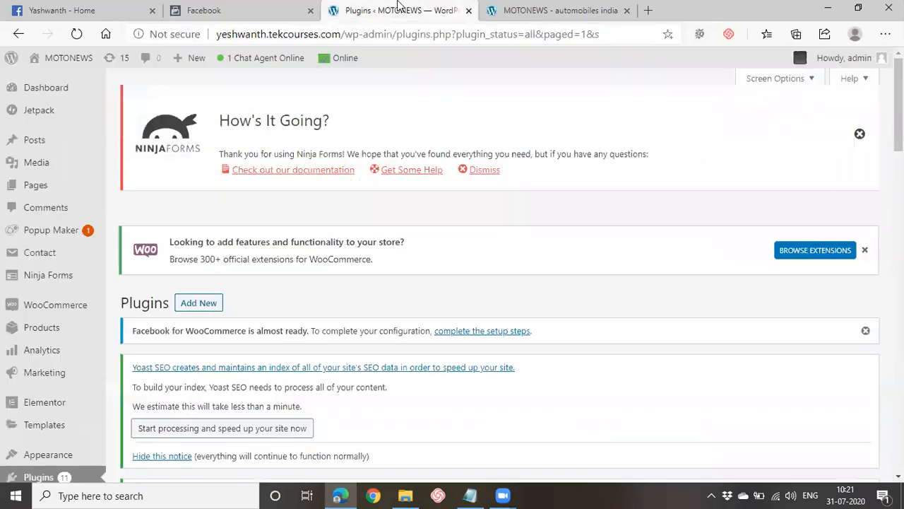
pyautogui.scroll(-2, 233, 157)
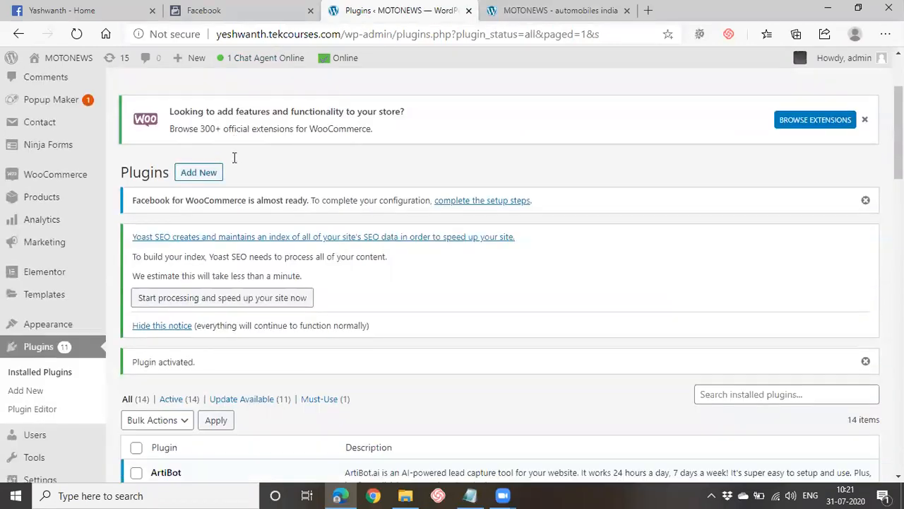
pyautogui.scroll(-2, 233, 158)
pyautogui.scroll(-5, 234, 158)
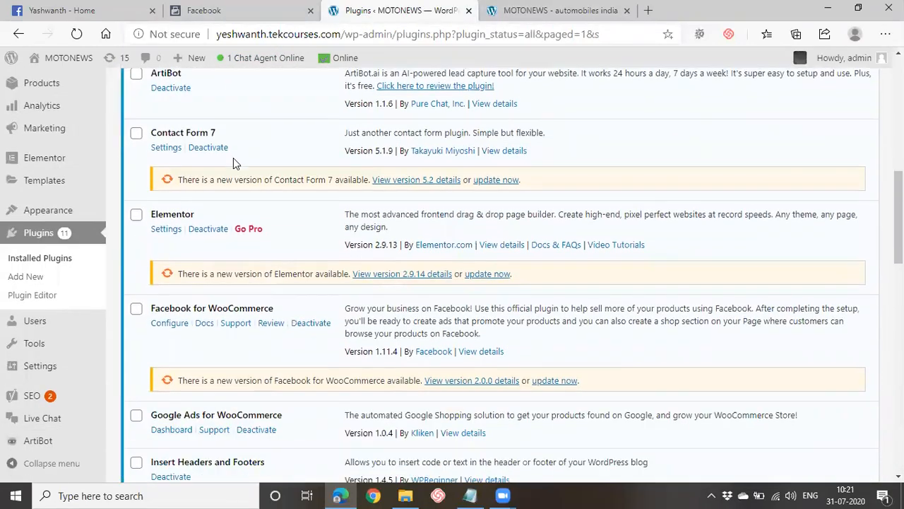
pyautogui.scroll(-5, 236, 162)
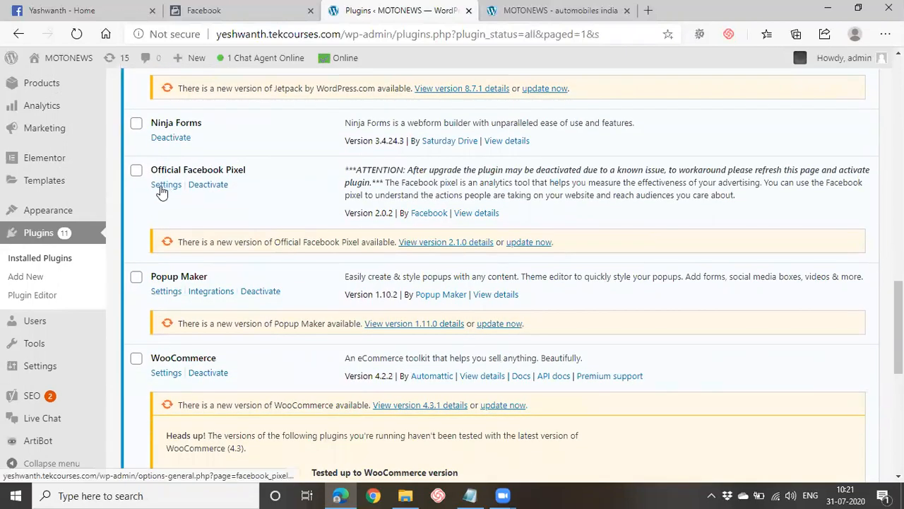
pyautogui.moveTo(78, 360)
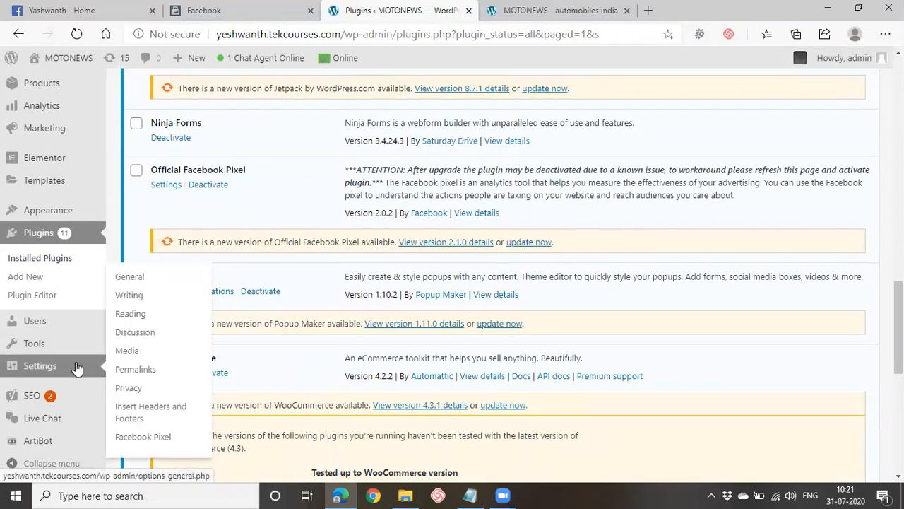
# Step: Recheck the guide's example pixel settings, and open and review the Facebook Pixel settings page in WordPress
pyautogui.click(202, 9)
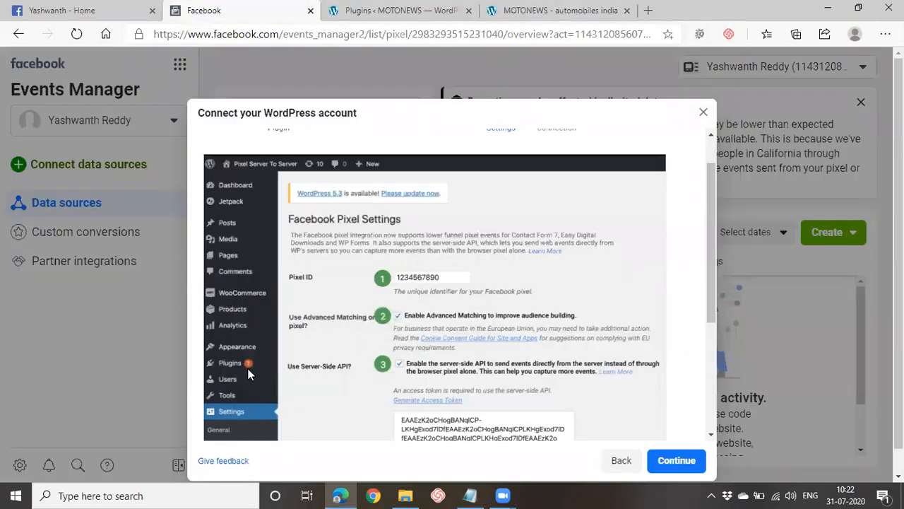
pyautogui.scroll(-2, 248, 343)
pyautogui.scroll(-2, 248, 344)
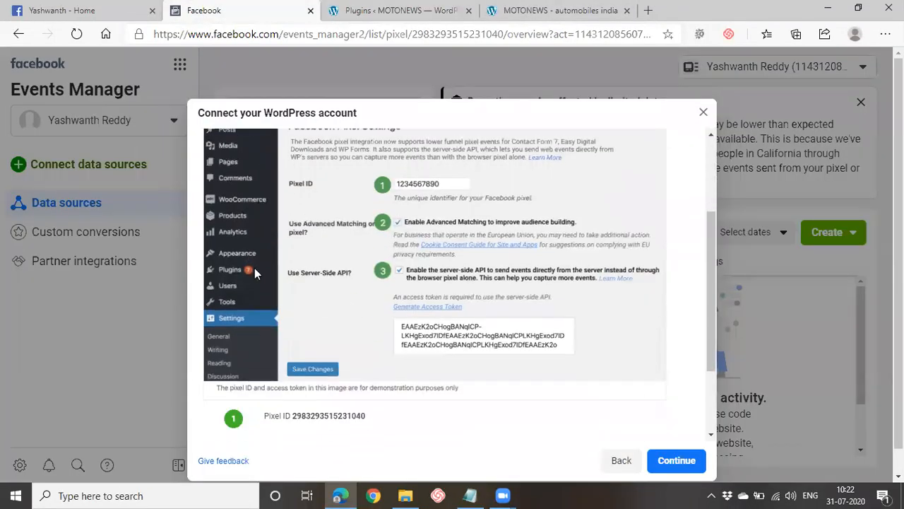
pyautogui.click(62, 8)
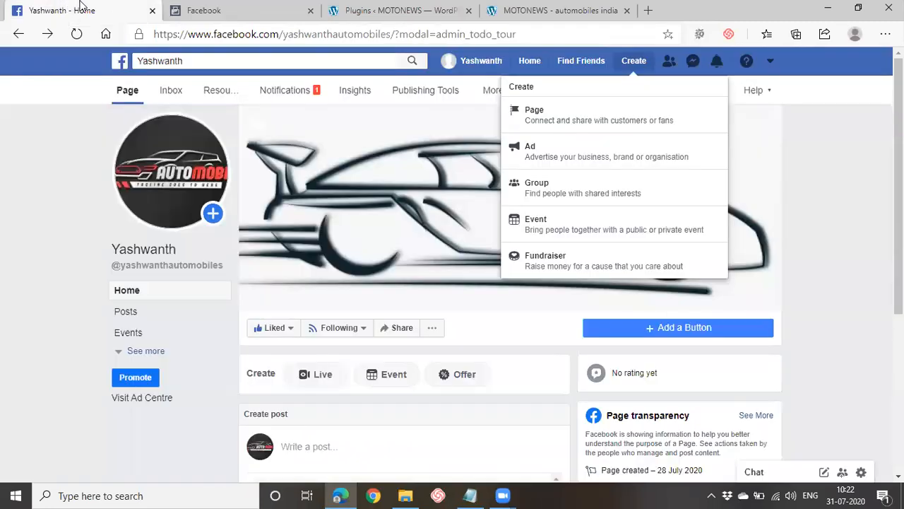
pyautogui.click(355, 8)
pyautogui.moveTo(45, 372)
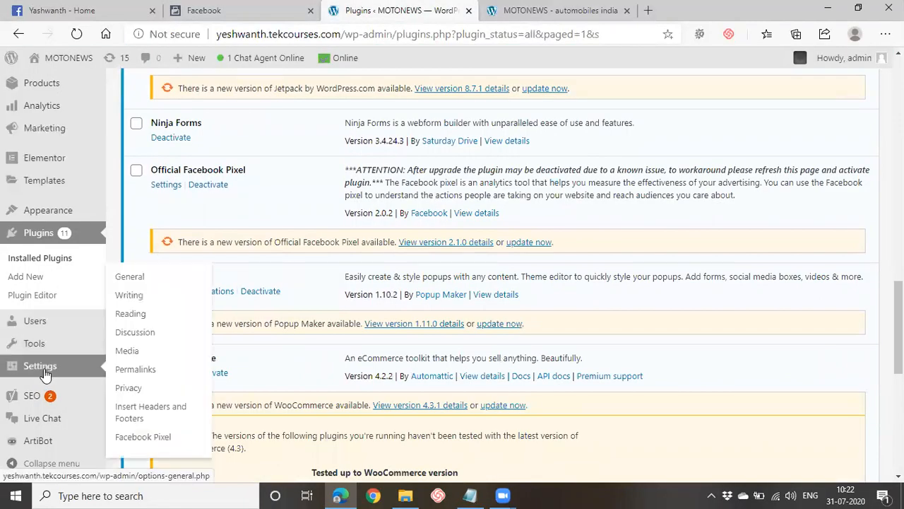
pyautogui.click(140, 437)
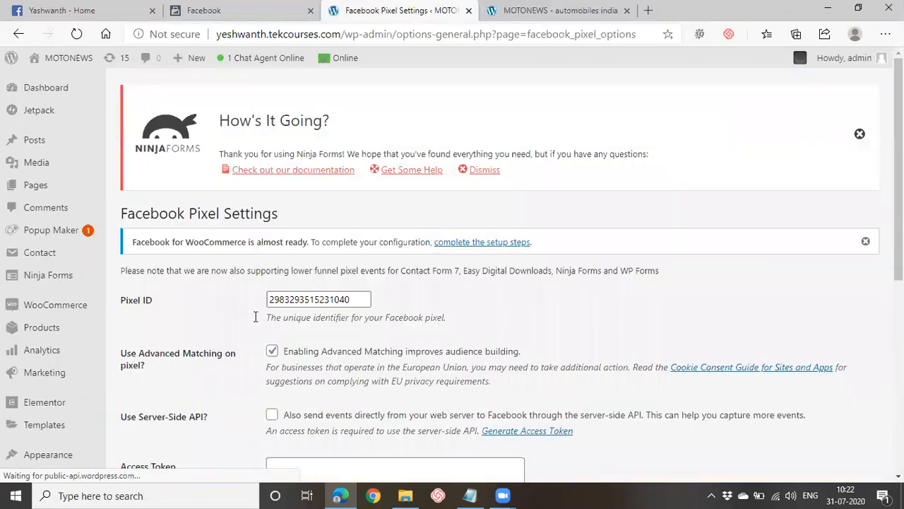
pyautogui.scroll(-2, 126, 320)
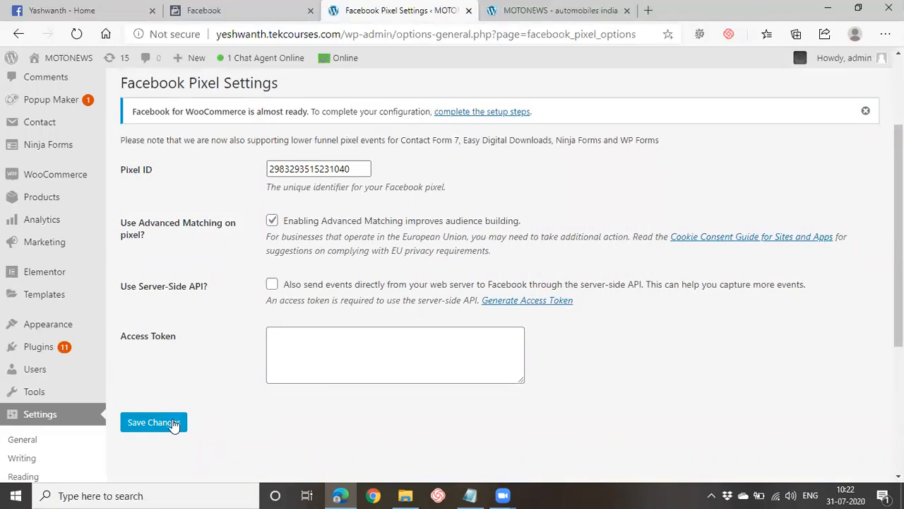
# Step: Review the guide's pixel ID, Advanced Matching, Server-Side API and access token values, and continue to "Verify connection"
pyautogui.click(229, 4)
pyautogui.scroll(-3, 654, 320)
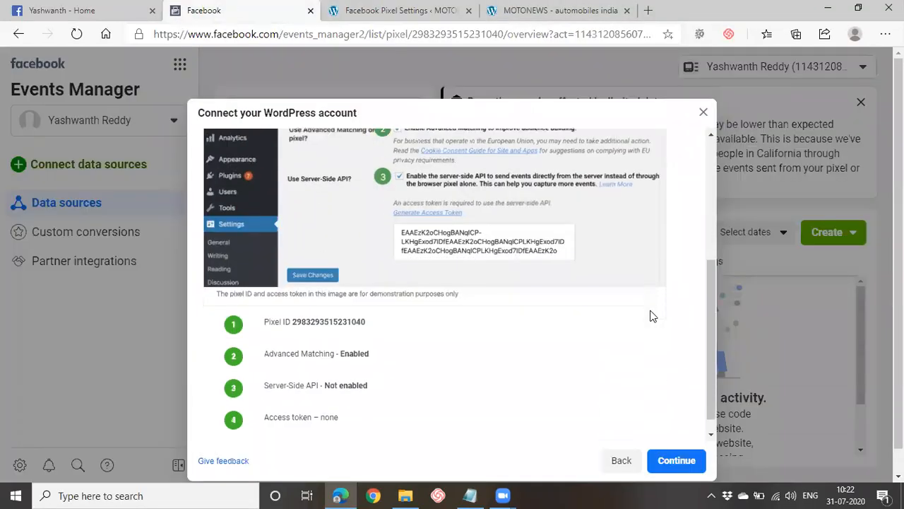
pyautogui.scroll(-1, 341, 339)
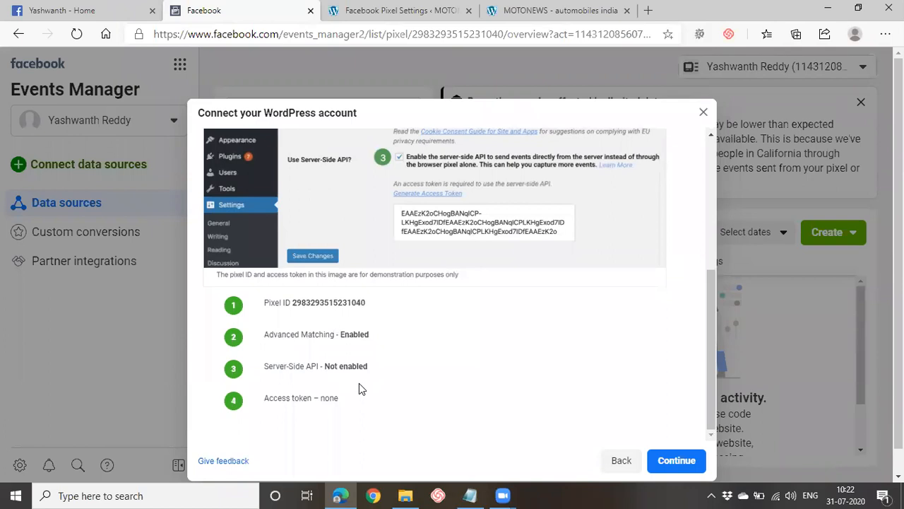
pyautogui.click(671, 460)
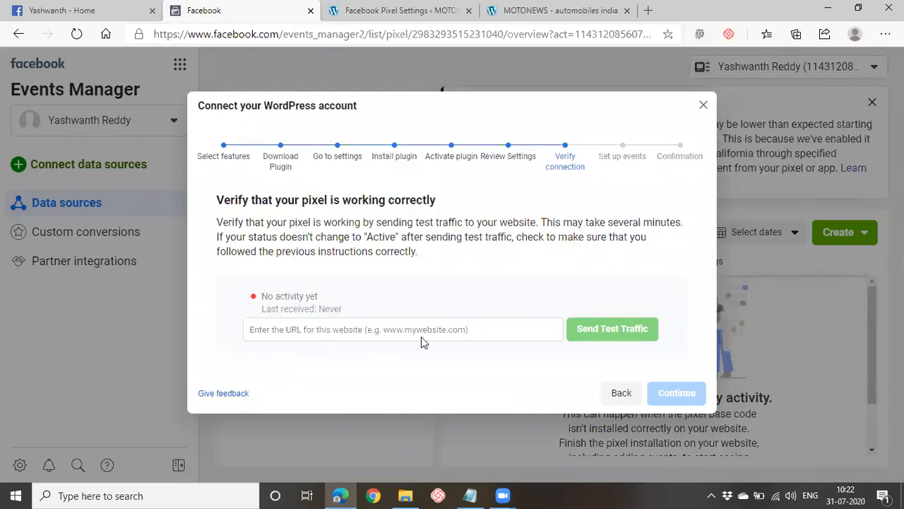
# Step: Save the Facebook Pixel settings in WordPress with Advanced Matching enabled, the server-side API off and no access token
pyautogui.click(385, 10)
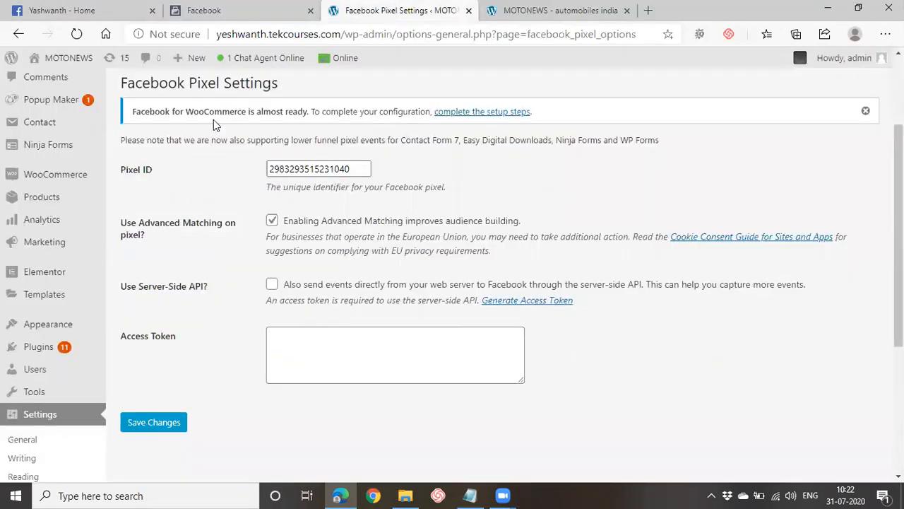
pyautogui.click(175, 421)
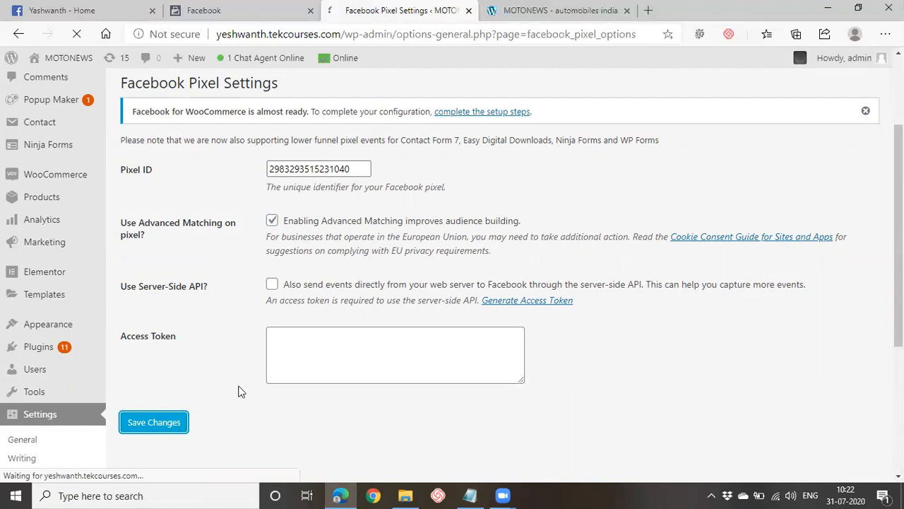
pyautogui.scroll(-4, 327, 250)
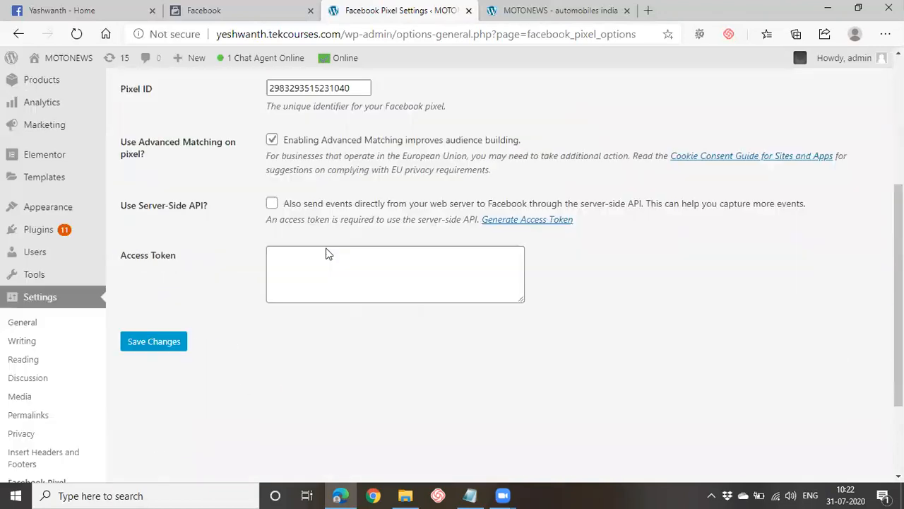
# Step: Send test traffic from the "Verify connection" stage in Events Manager to the MOTONEWS site, using the site's home page URL
pyautogui.scroll(4, 322, 313)
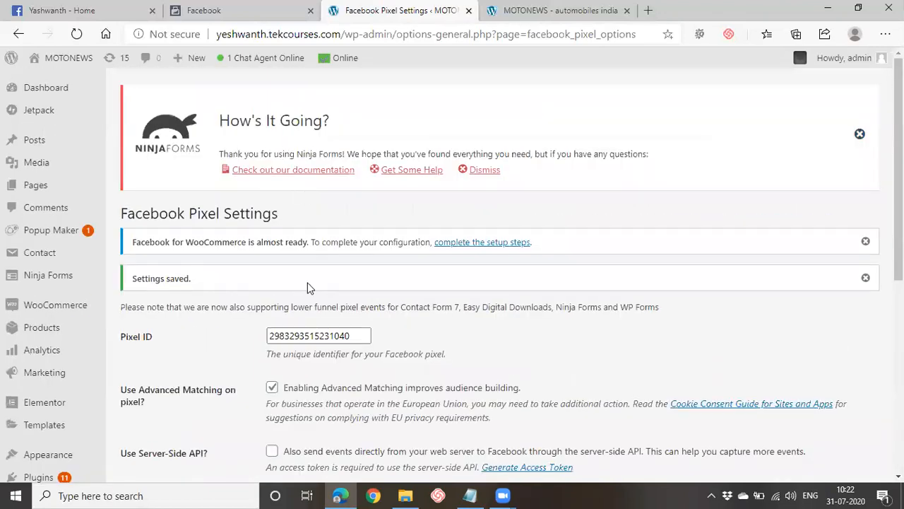
pyautogui.click(249, 5)
pyautogui.click(380, 332)
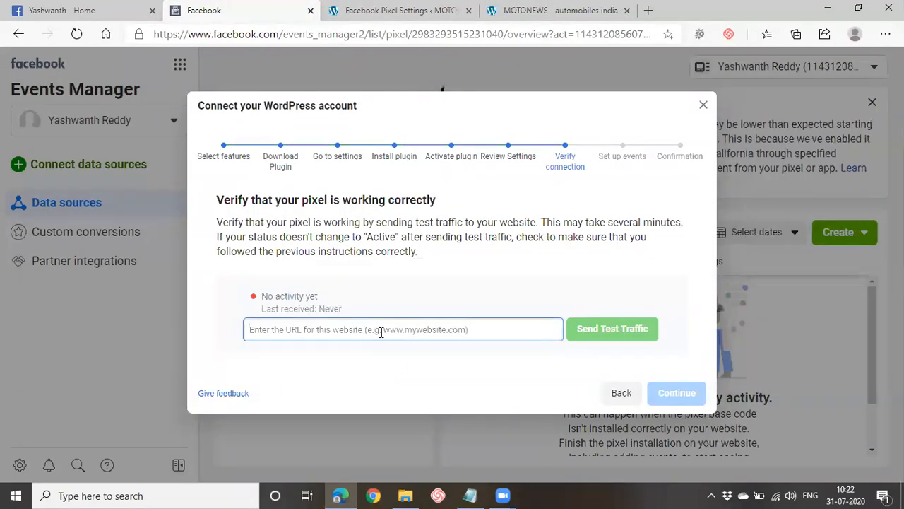
pyautogui.write('http://yeshwanth.tekcourses.com/')
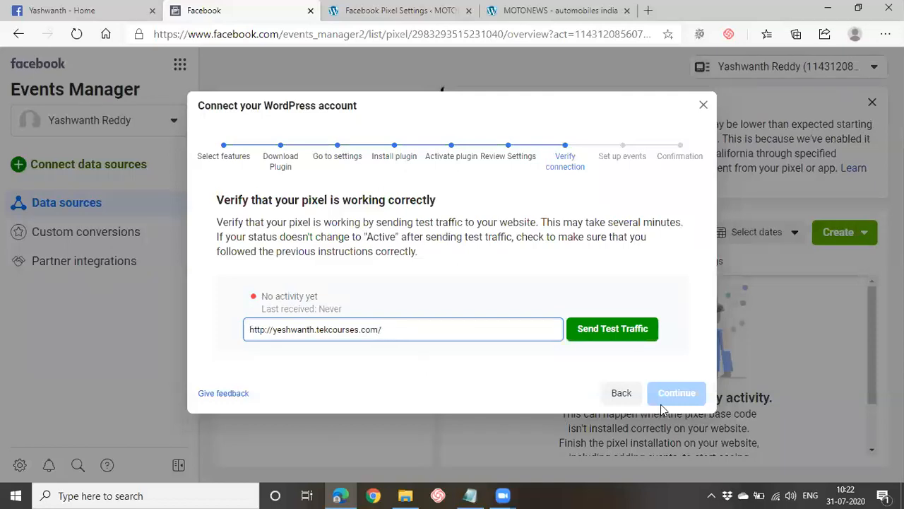
pyautogui.click(622, 335)
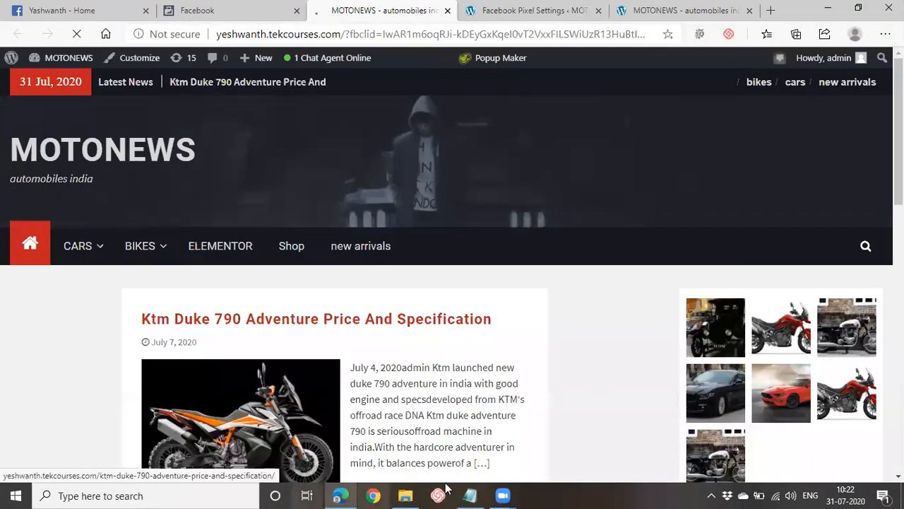
# Step: Return to the WordPress connection guide, continue past "Verify connection", and close the guide at "Set up events"
pyautogui.click(252, 8)
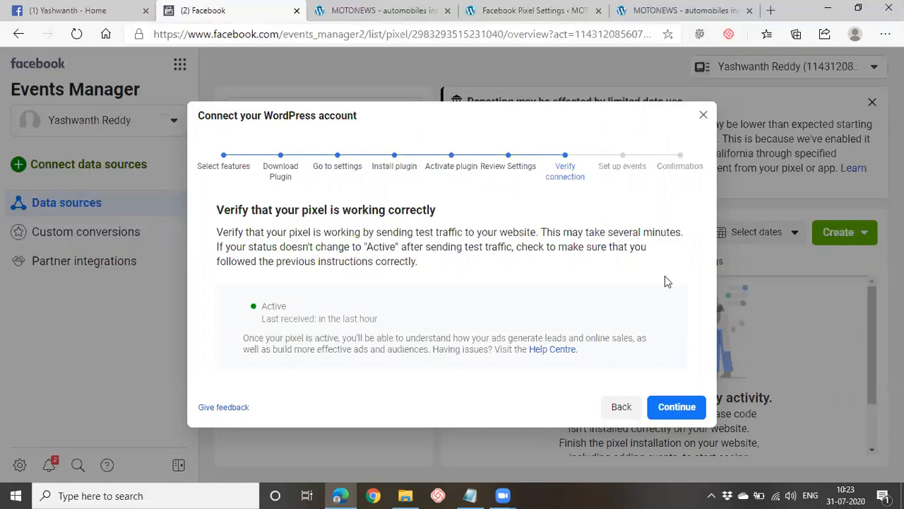
pyautogui.click(673, 413)
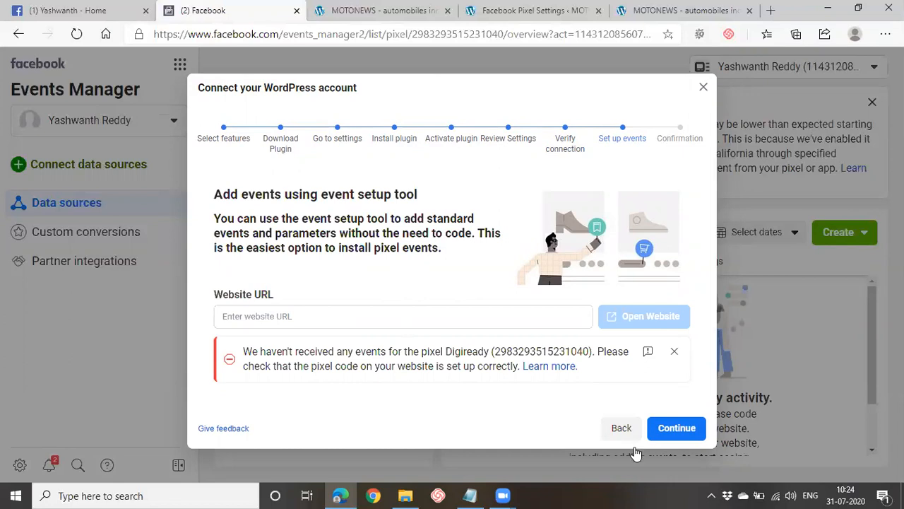
pyautogui.click(703, 90)
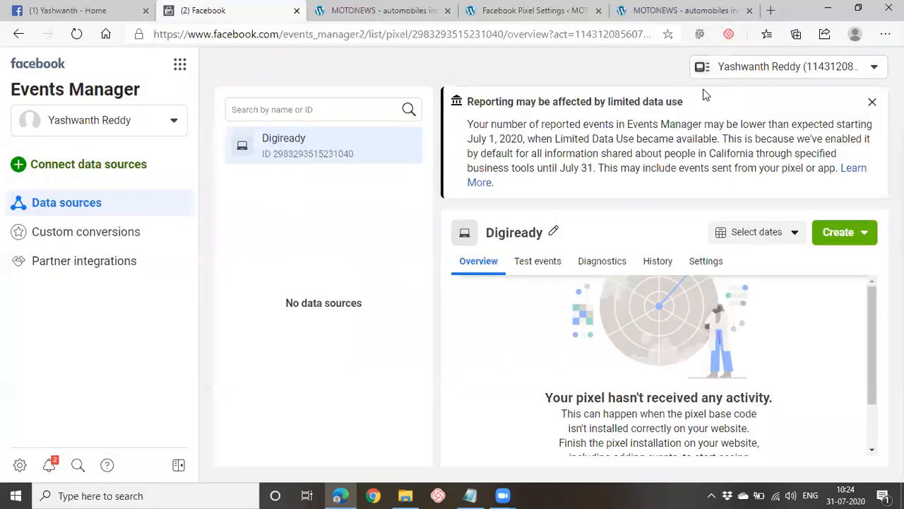
# Step: Review the Digiready pixel's overview and check its diagnostics for any issues
pyautogui.scroll(-1, 599, 318)
pyautogui.scroll(-1, 599, 286)
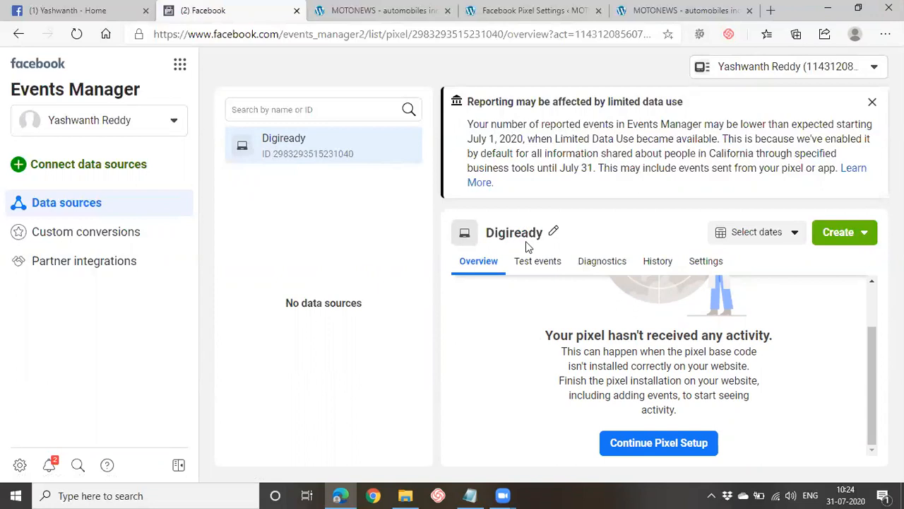
pyautogui.click(591, 265)
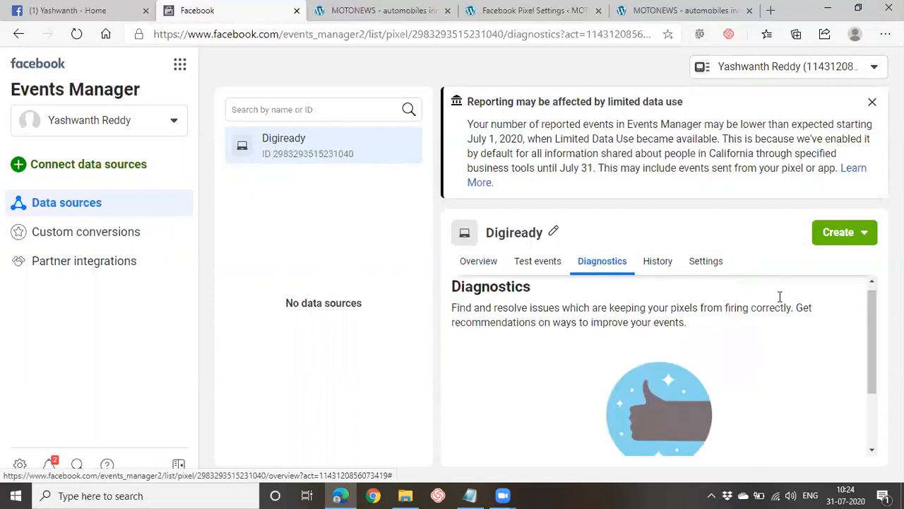
pyautogui.scroll(-2, 738, 349)
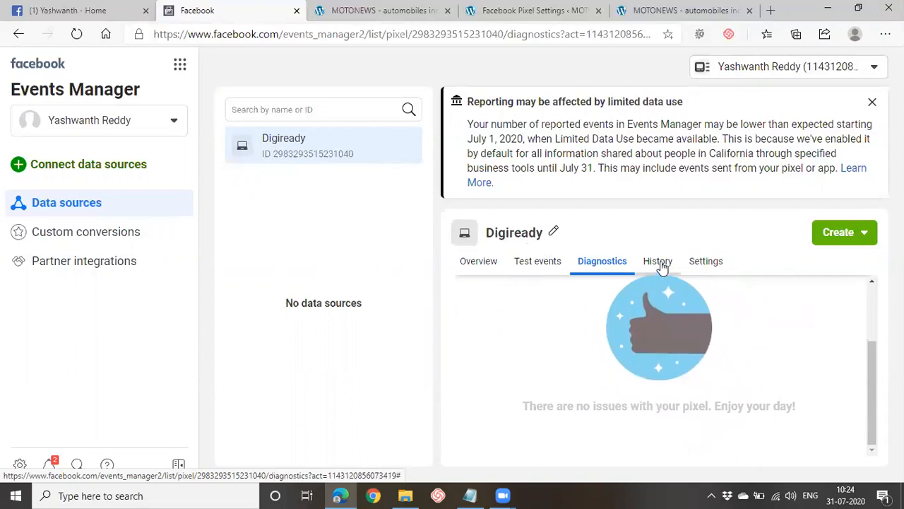
pyautogui.moveTo(563, 405); pyautogui.dragTo(704, 404)
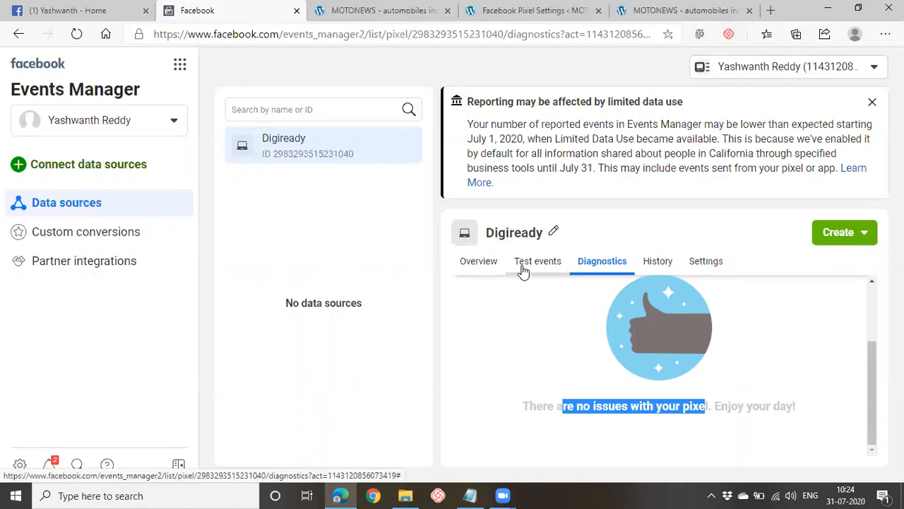
# Step: Check the Digiready pixel's change history and read how long changes may take to appear
pyautogui.click(656, 262)
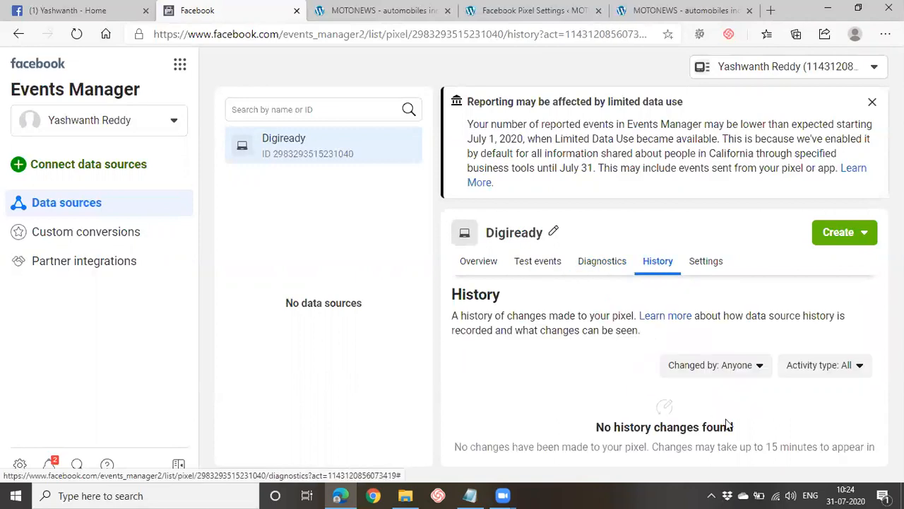
pyautogui.moveTo(707, 431); pyautogui.dragTo(747, 435)
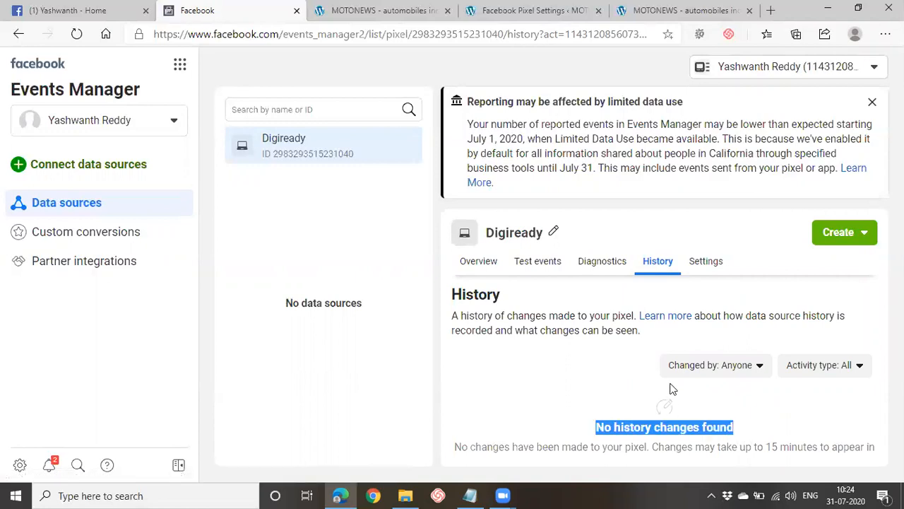
pyautogui.moveTo(664, 446); pyautogui.dragTo(831, 447)
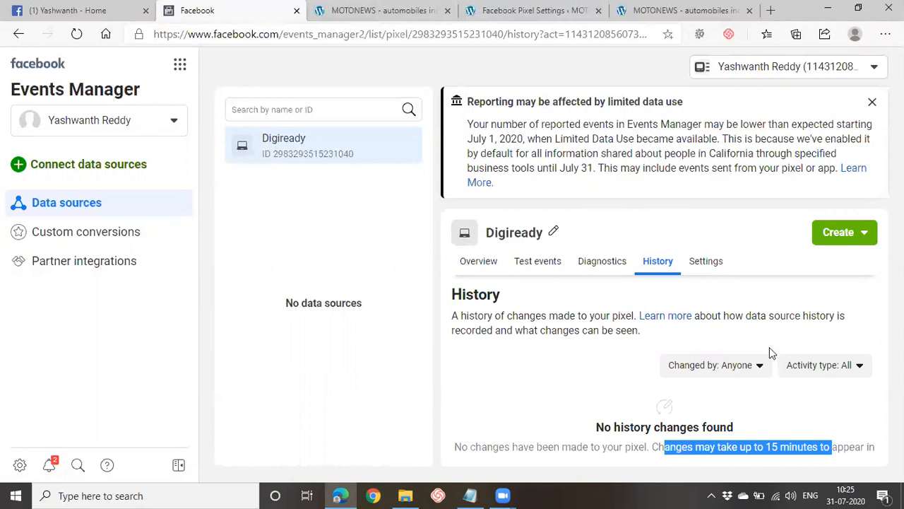
# Step: Examine the Digiready pixel's settings and details, and open its name for editing
pyautogui.click(704, 261)
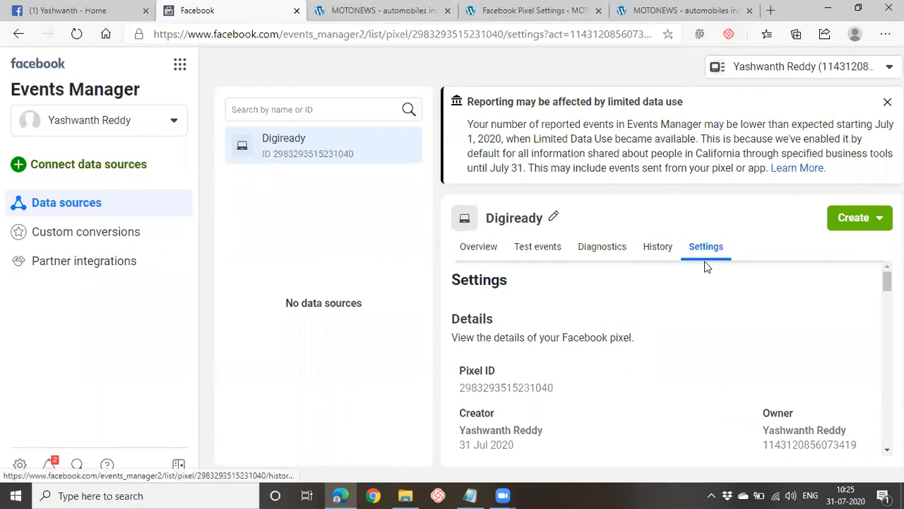
pyautogui.scroll(-1, 607, 398)
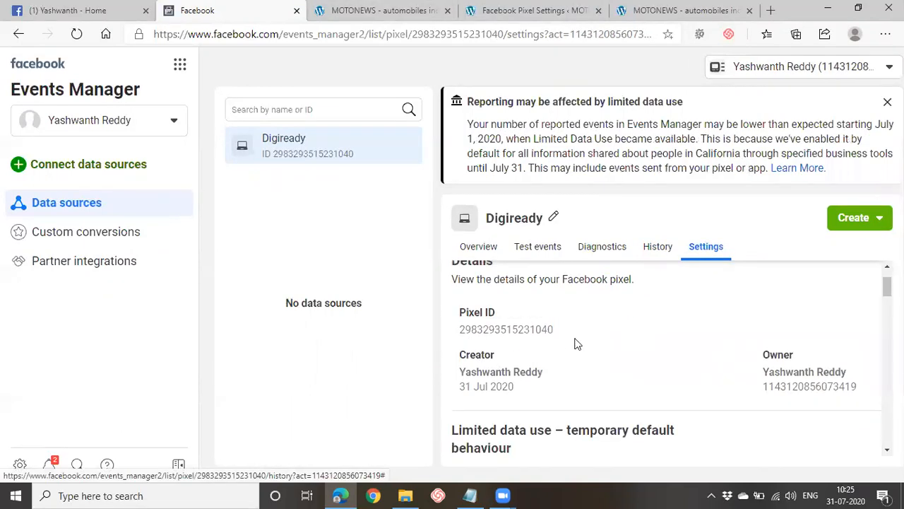
pyautogui.scroll(-2, 614, 361)
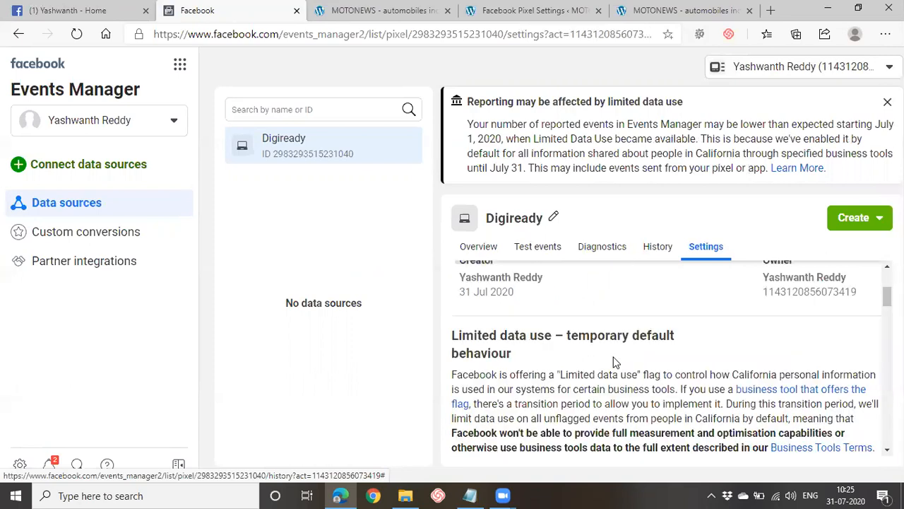
pyautogui.scroll(3, 614, 359)
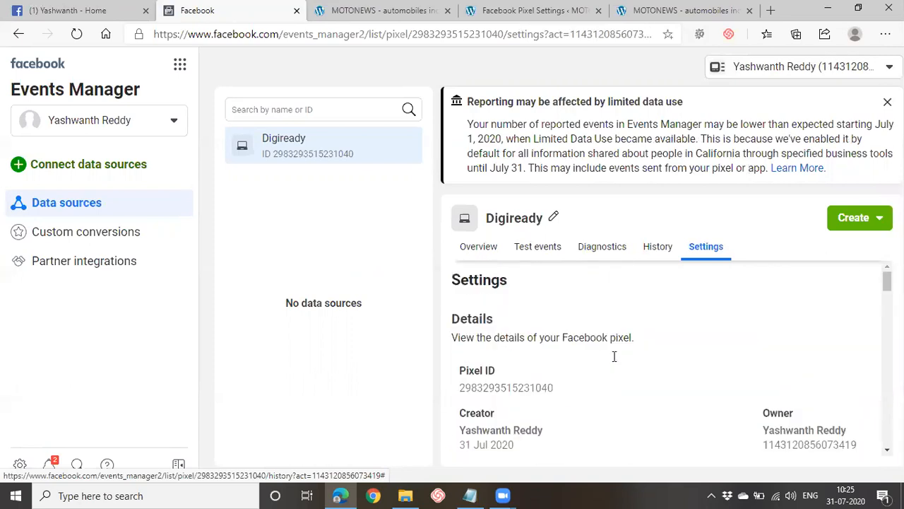
pyautogui.click(554, 217)
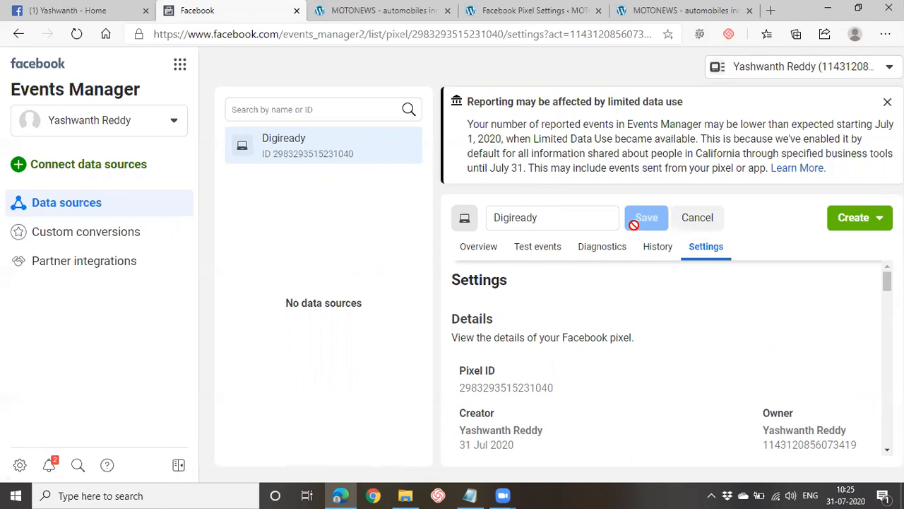
# Step: Examine the Digiready pixel's test events page and its website URL option for viewing activity
pyautogui.click(545, 248)
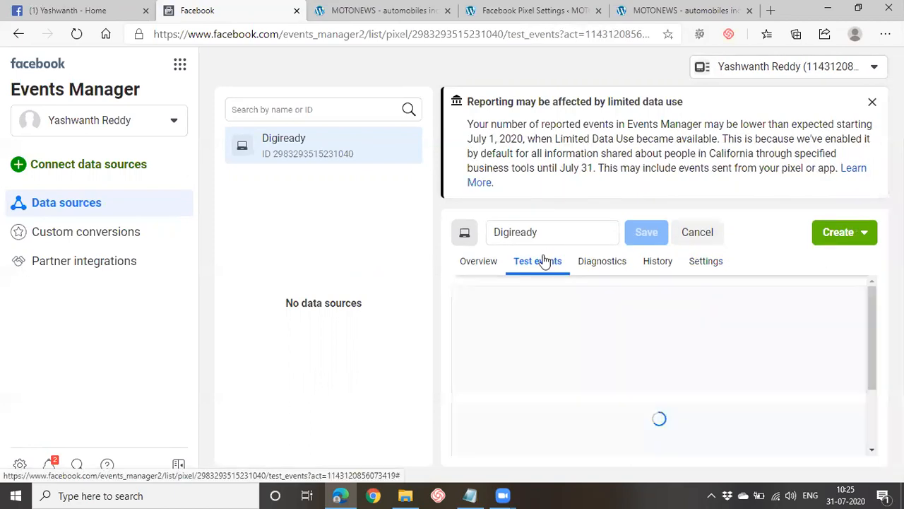
pyautogui.scroll(-1, 596, 309)
pyautogui.scroll(-4, 597, 309)
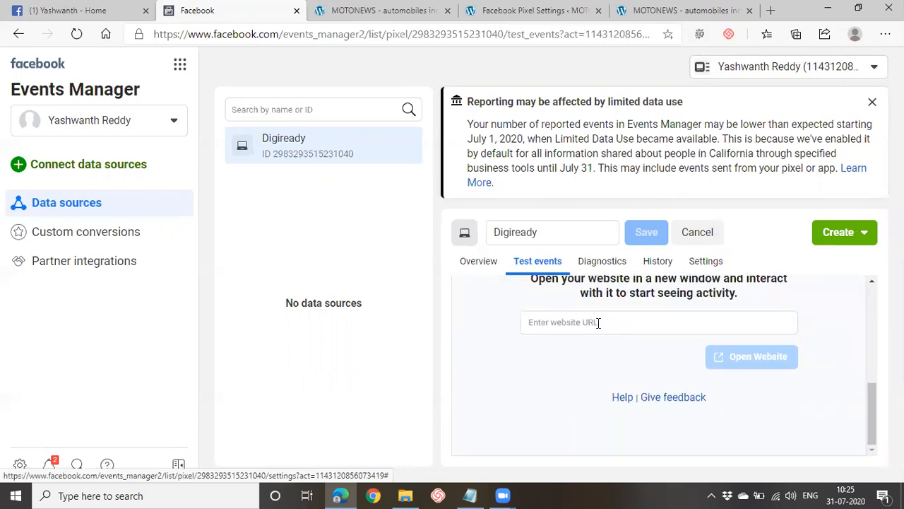
pyautogui.click(598, 322)
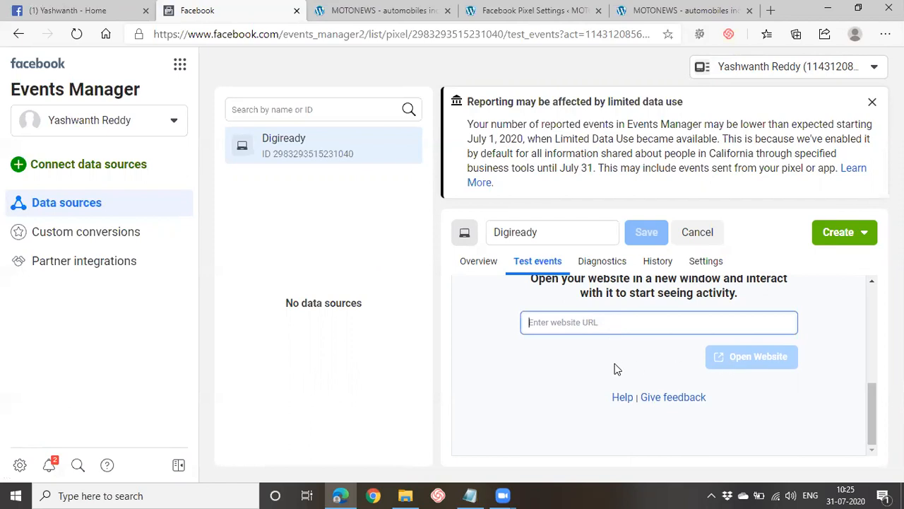
pyautogui.scroll(2, 615, 367)
pyautogui.scroll(2, 615, 367)
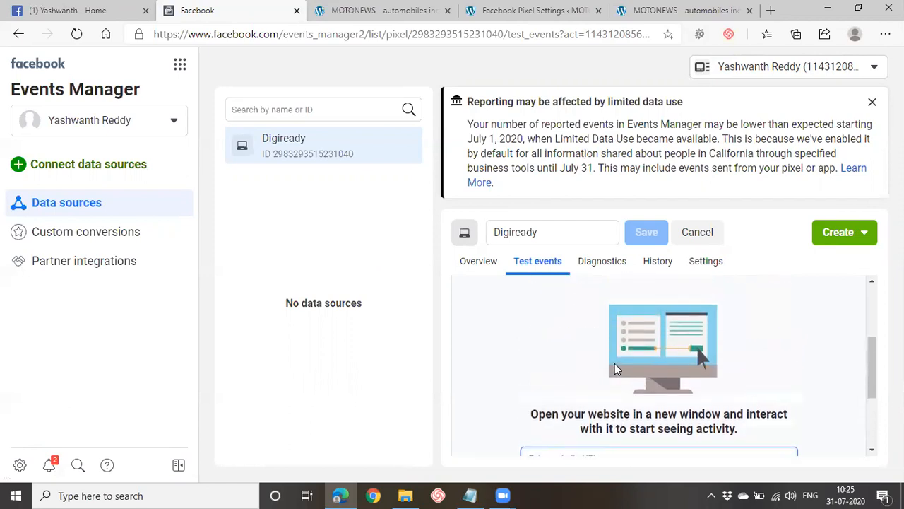
# Step: Continue the pixel setup from the Digiready overview, compare the two installation methods, and choose to install the code manually
pyautogui.click(484, 273)
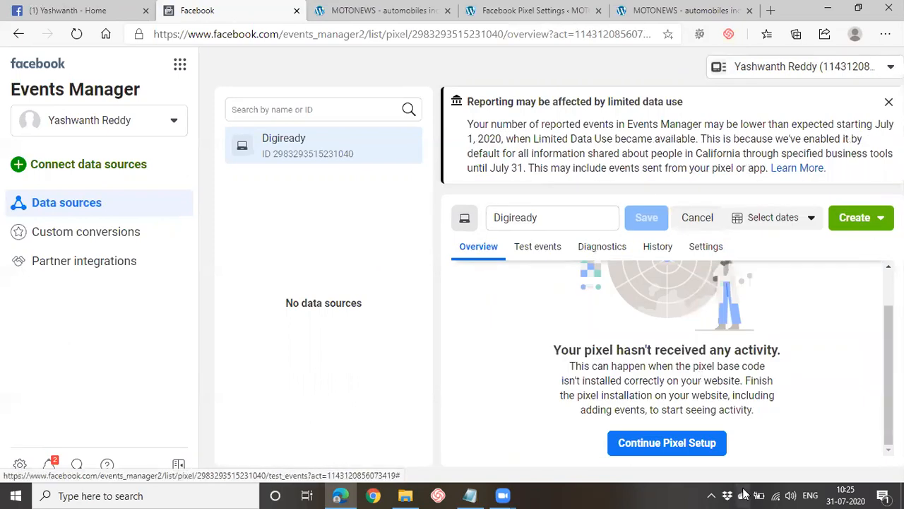
pyautogui.click(676, 442)
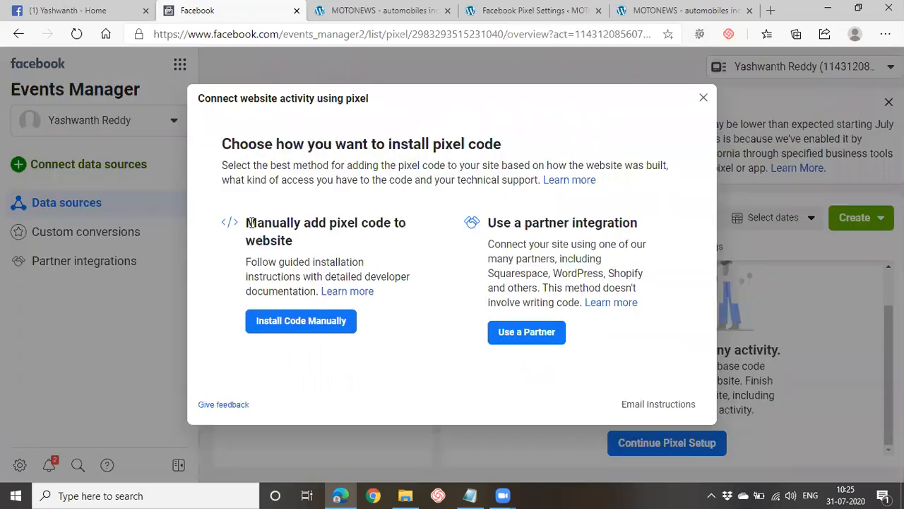
pyautogui.moveTo(488, 224); pyautogui.dragTo(670, 242)
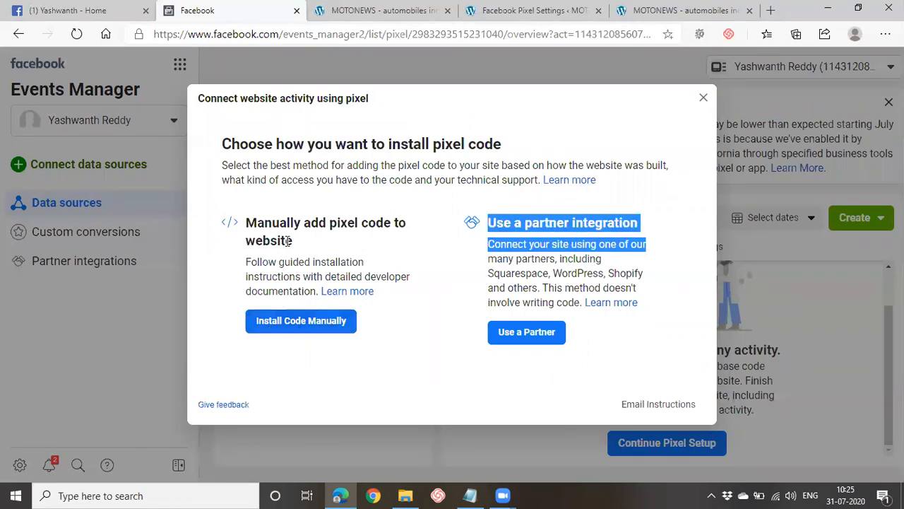
pyautogui.click(303, 325)
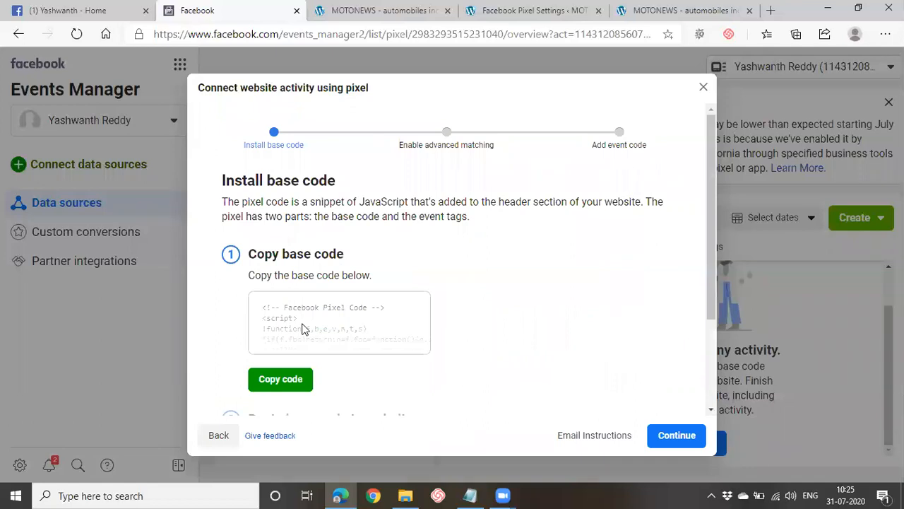
# Step: Copy the pixel base code and review the instructions for pasting it into the header section just above the </head> tag
pyautogui.scroll(-1, 385, 296)
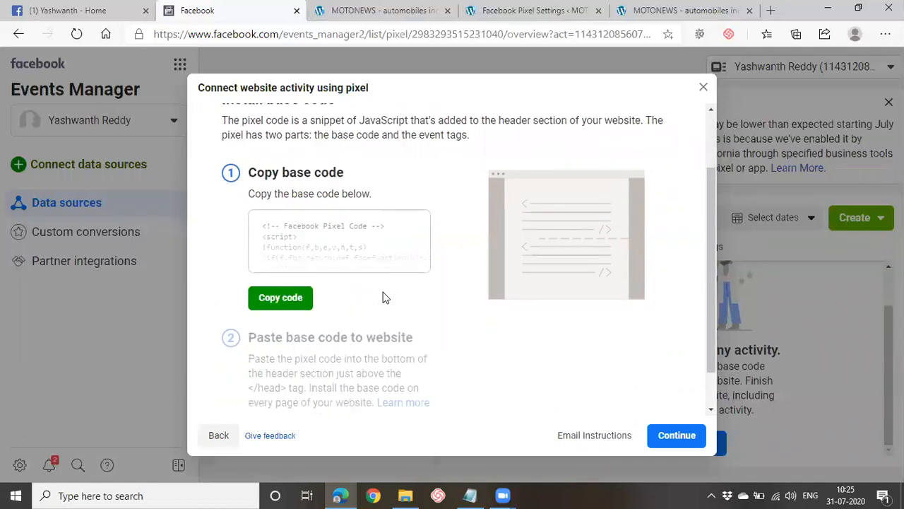
pyautogui.click(283, 289)
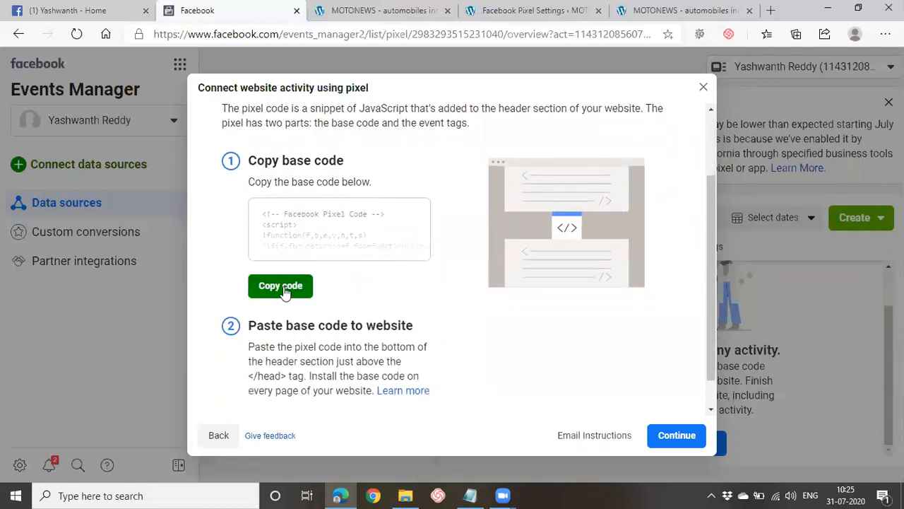
pyautogui.scroll(-1, 403, 308)
pyautogui.moveTo(288, 290); pyautogui.dragTo(426, 294)
pyautogui.click(426, 295)
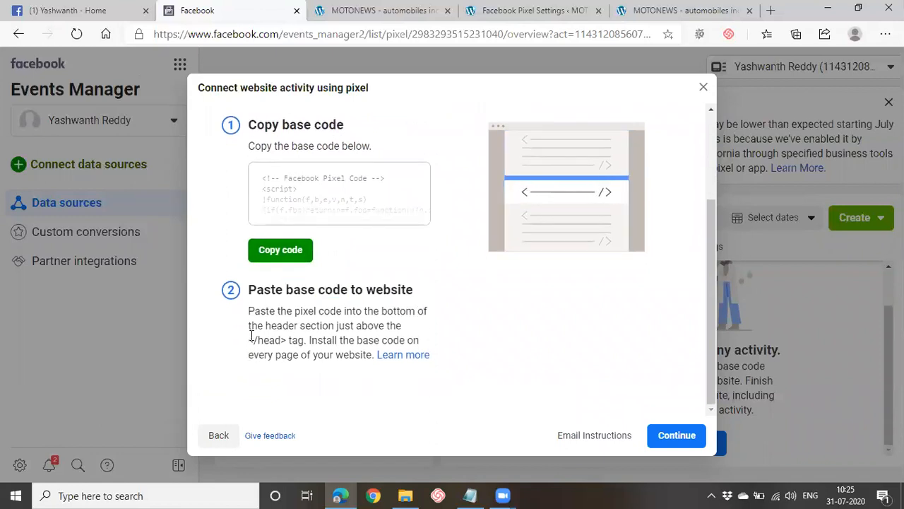
pyautogui.moveTo(264, 326); pyautogui.dragTo(342, 327)
pyautogui.click(308, 340)
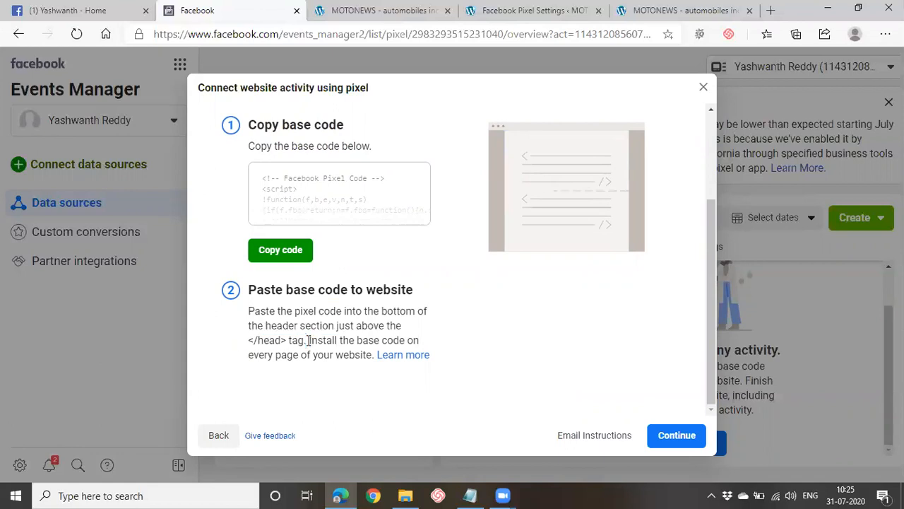
pyautogui.moveTo(247, 339); pyautogui.dragTo(307, 340)
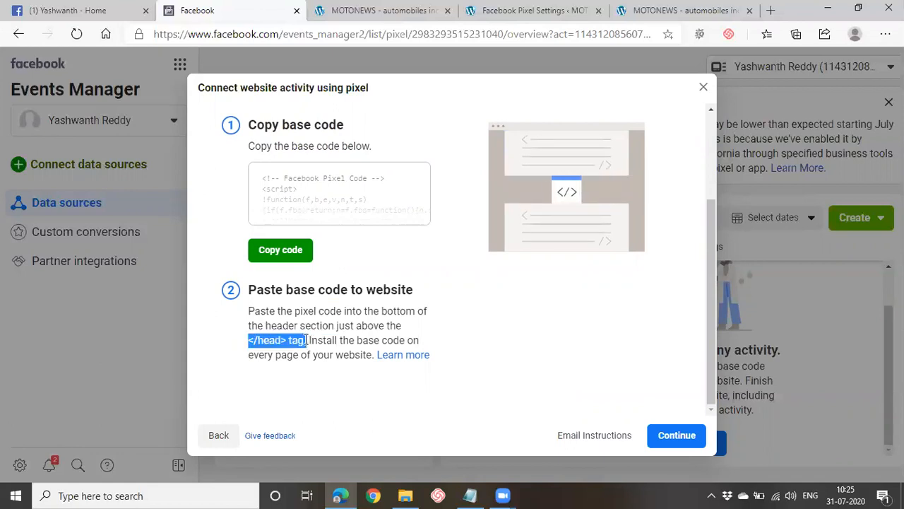
# Step: View the automatic advanced matching option, close the setup with it left off, and reopen the Digiready pixel's history
pyautogui.click(677, 436)
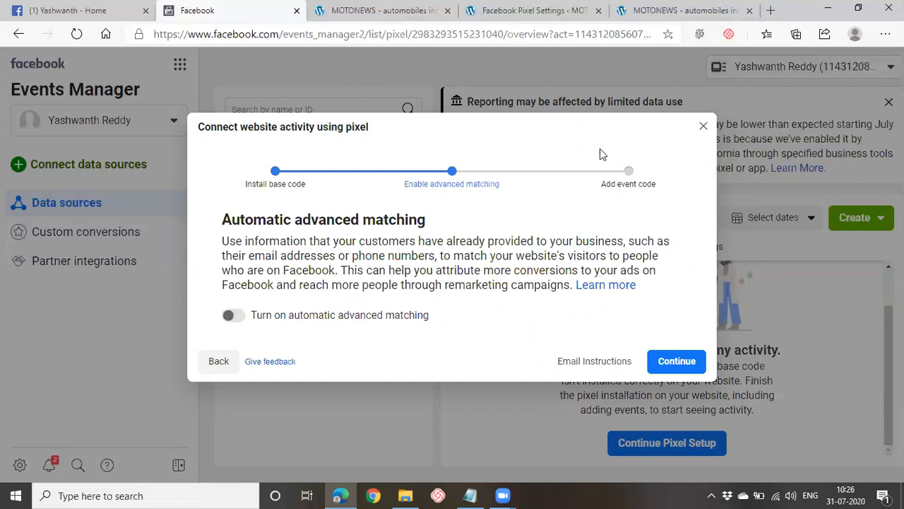
pyautogui.click(703, 126)
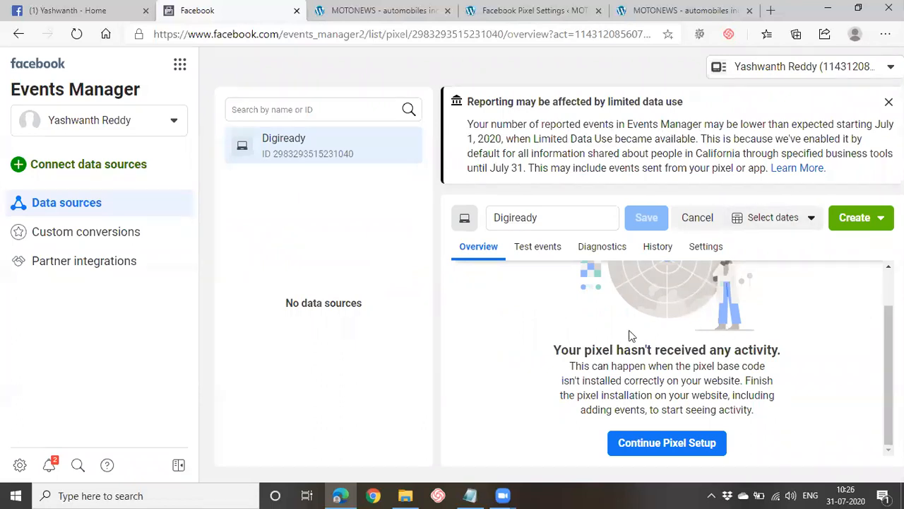
pyautogui.click(645, 249)
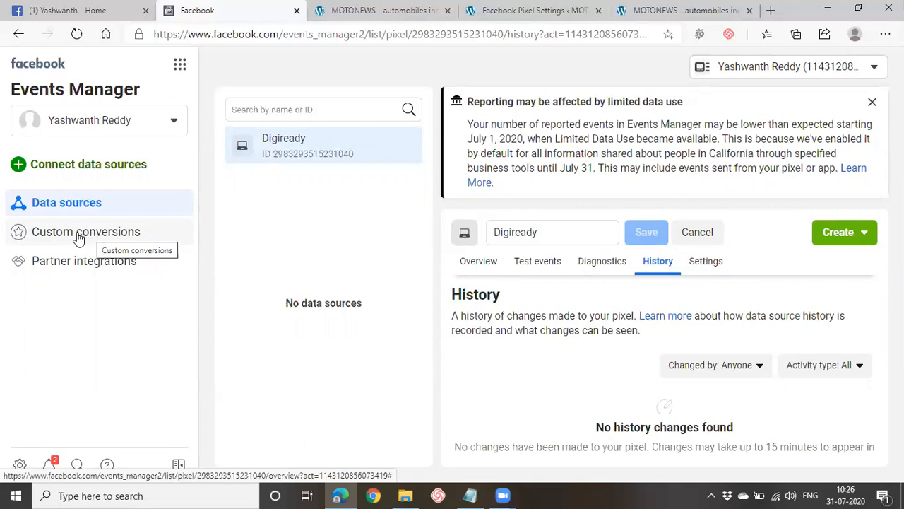
# Step: Start a custom conversion named "Sign up" with Digiready as the data source, leaving the optional description empty
pyautogui.click(78, 238)
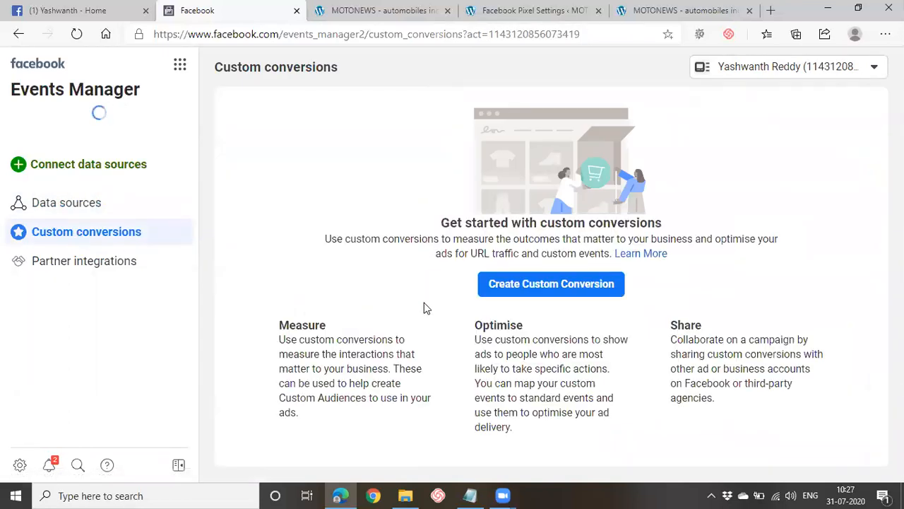
pyautogui.click(544, 285)
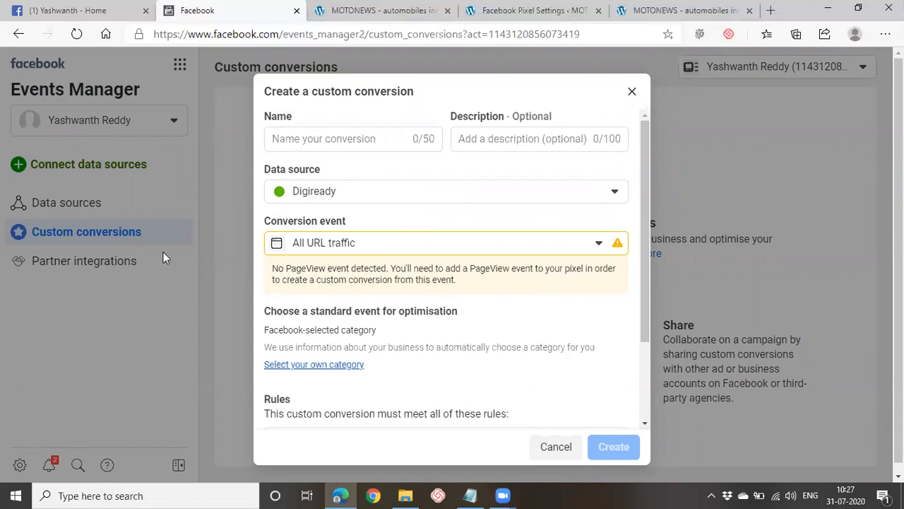
pyautogui.click(357, 200)
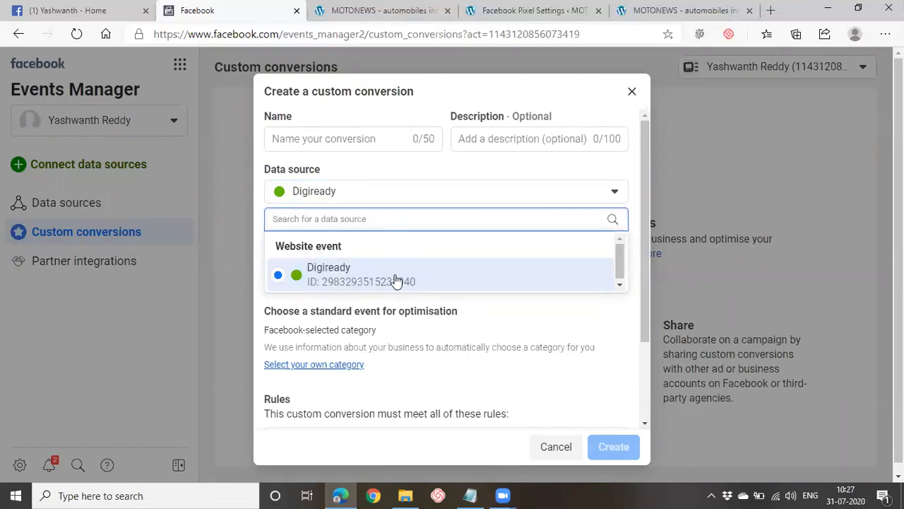
pyautogui.click(615, 195)
pyautogui.click(343, 145)
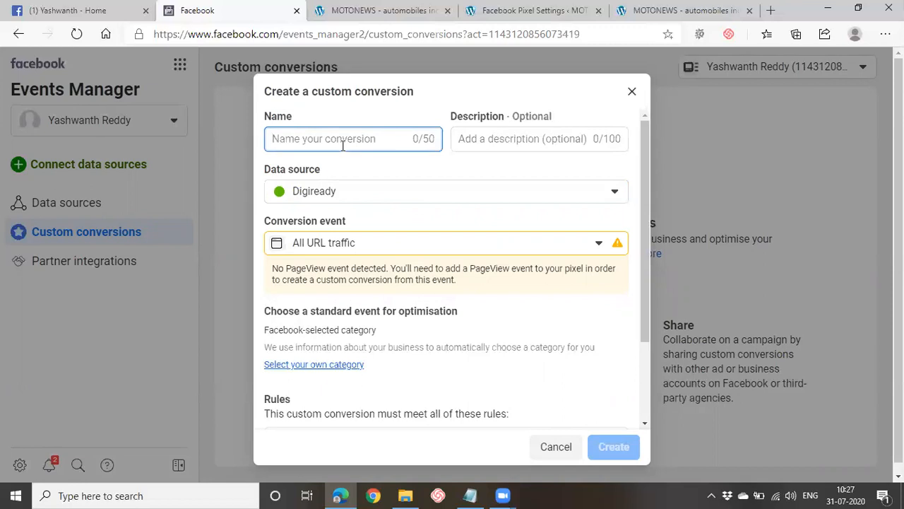
pyautogui.write('S')
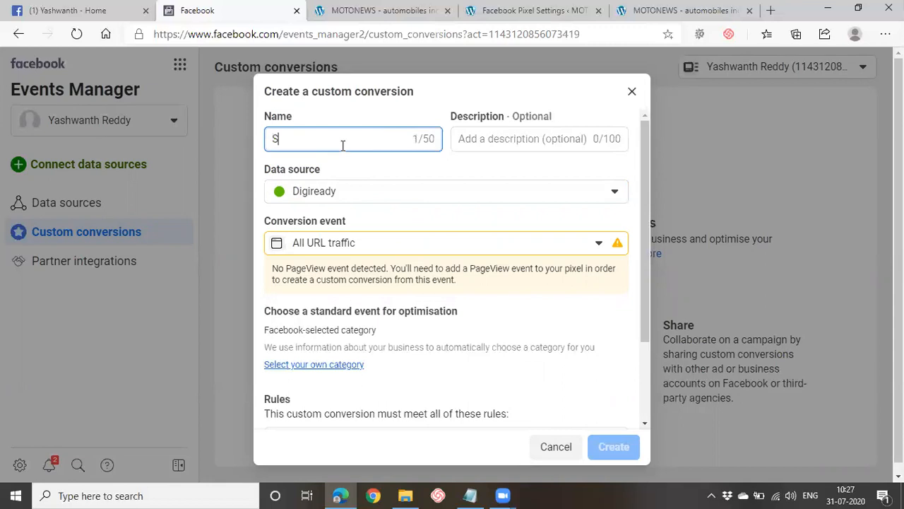
pyautogui.write('ign up')
pyautogui.click(479, 144)
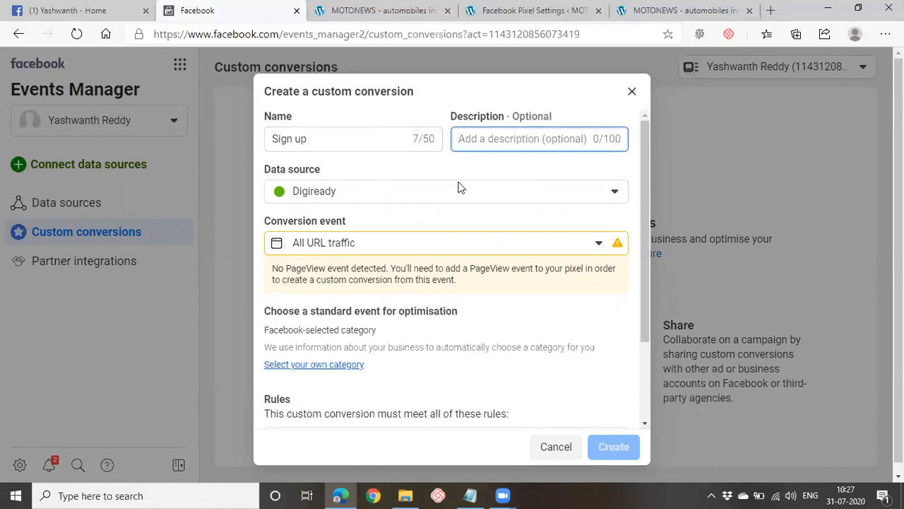
# Step: Check the conversion event choices and the PageView requirement for All URL traffic, and cancel the custom conversion
pyautogui.click(522, 246)
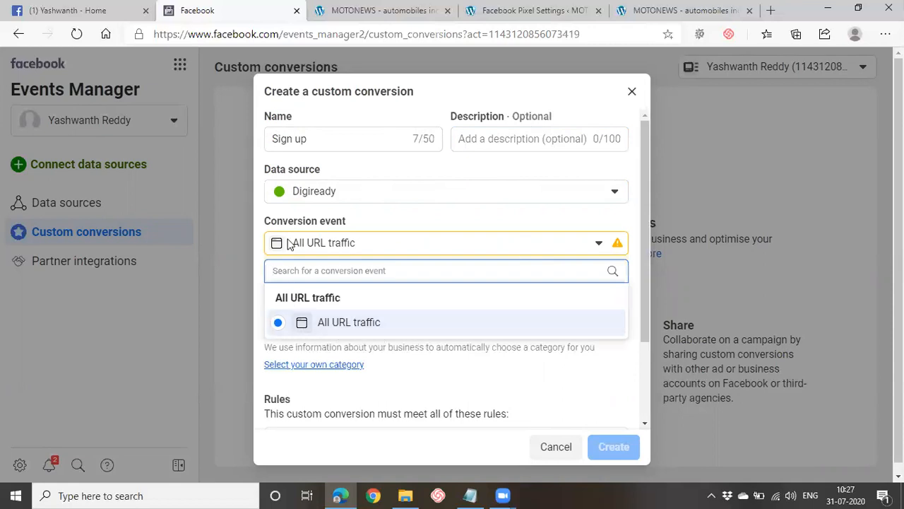
pyautogui.click(398, 382)
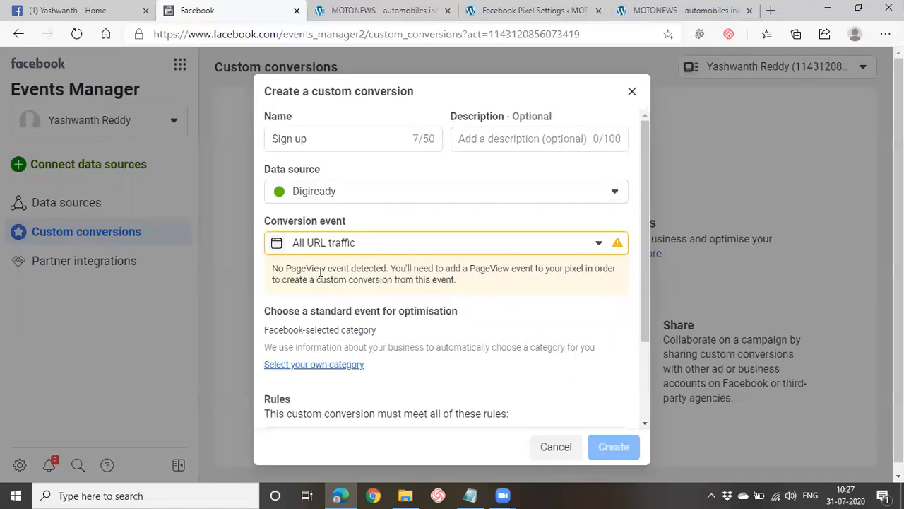
pyautogui.moveTo(290, 270); pyautogui.dragTo(440, 272)
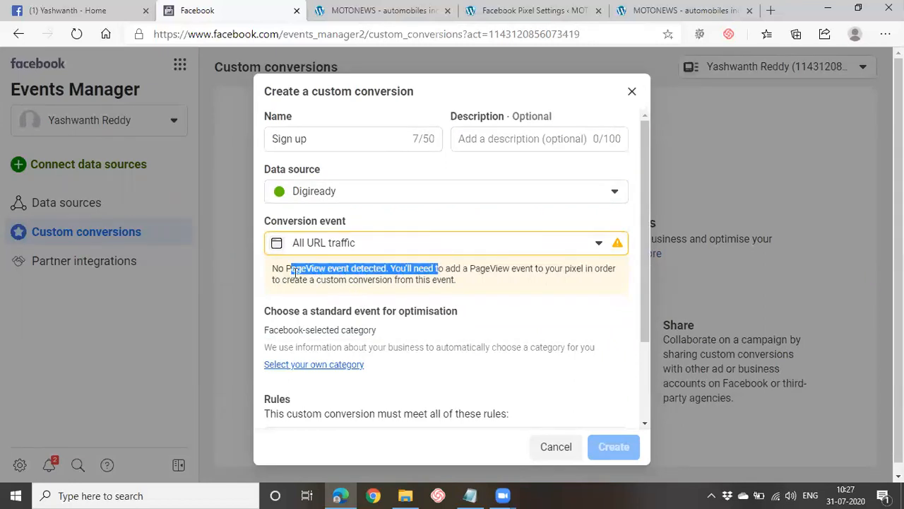
pyautogui.click(486, 296)
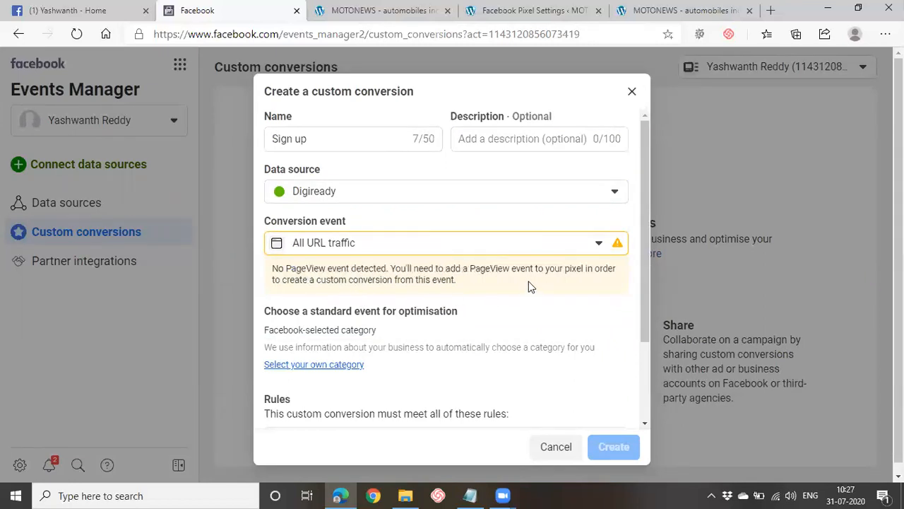
pyautogui.moveTo(509, 272); pyautogui.dragTo(599, 279)
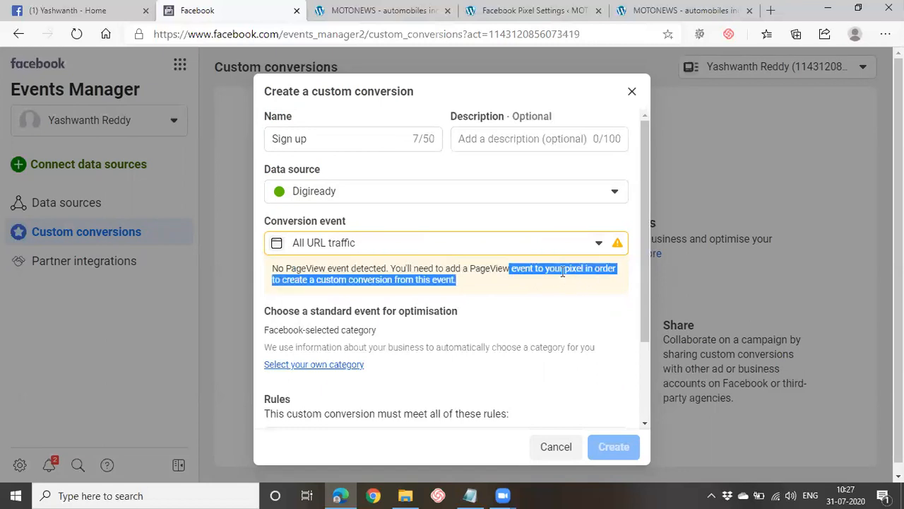
pyautogui.scroll(-1, 449, 346)
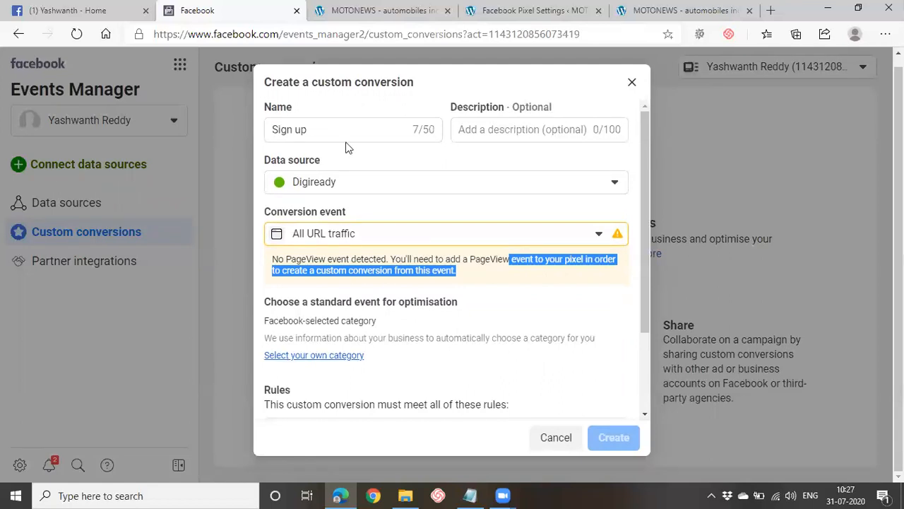
pyautogui.click(556, 438)
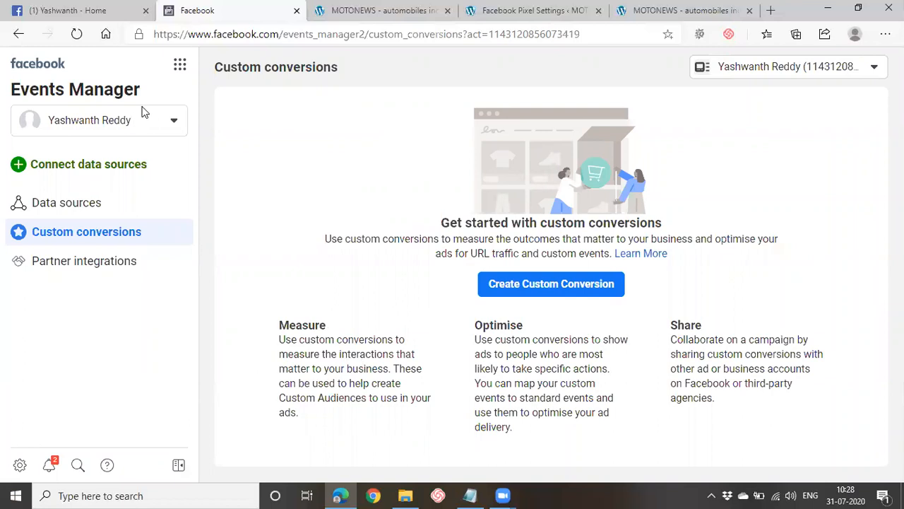
# Step: Return to the Digiready pixel overview, choose to add events from the pixel, and open the event setup tool
pyautogui.click(181, 67)
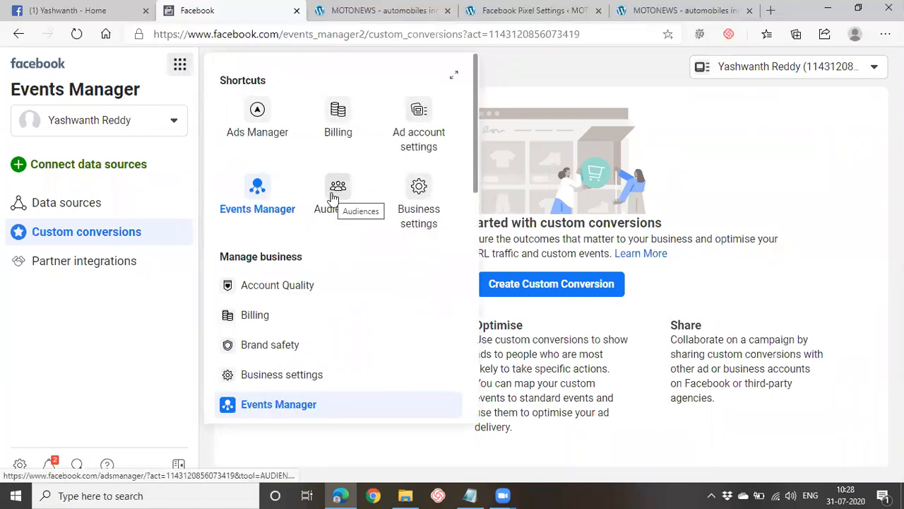
pyautogui.click(257, 194)
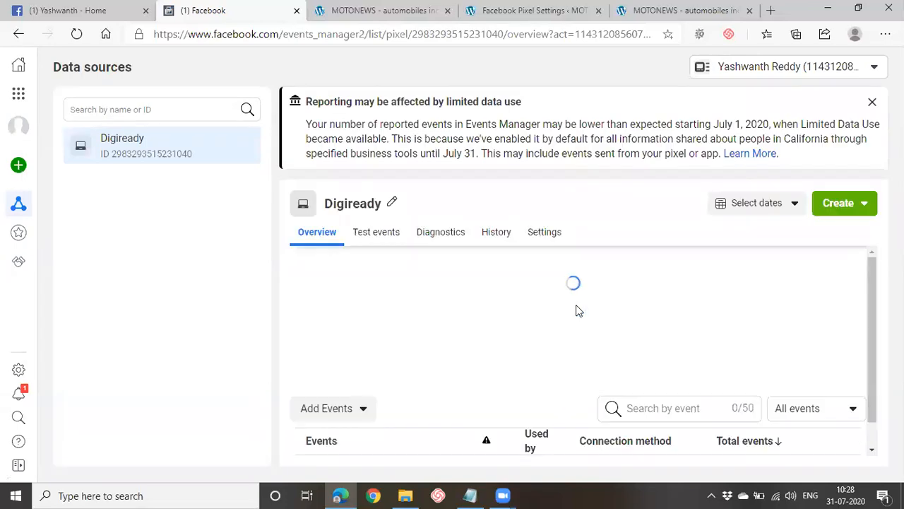
pyautogui.scroll(-3, 544, 322)
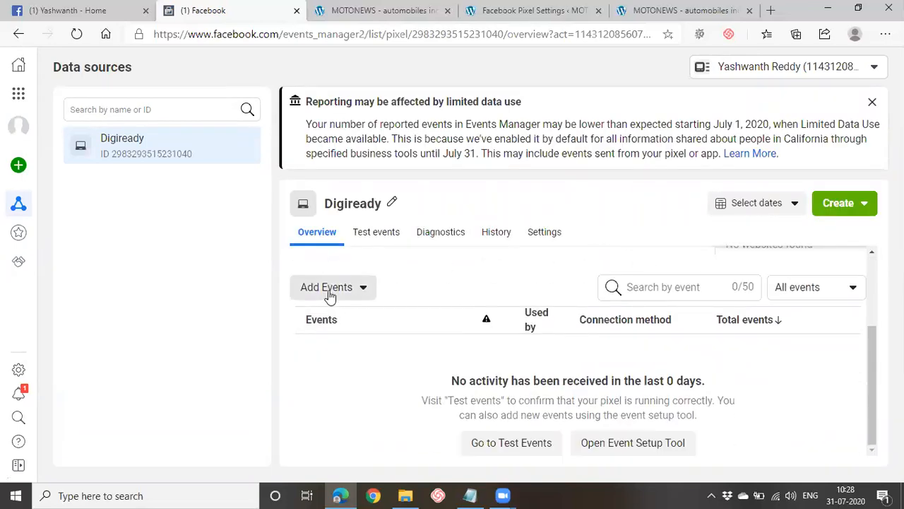
pyautogui.click(329, 295)
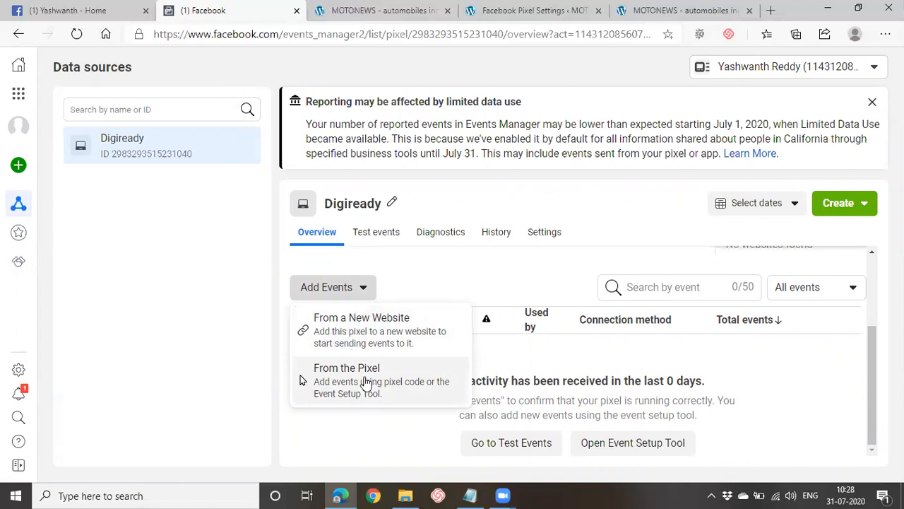
pyautogui.click(366, 382)
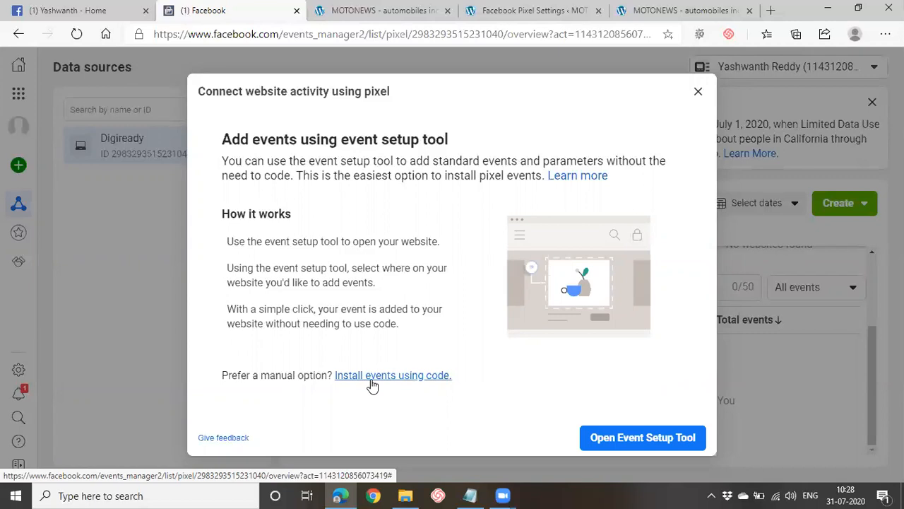
pyautogui.click(629, 443)
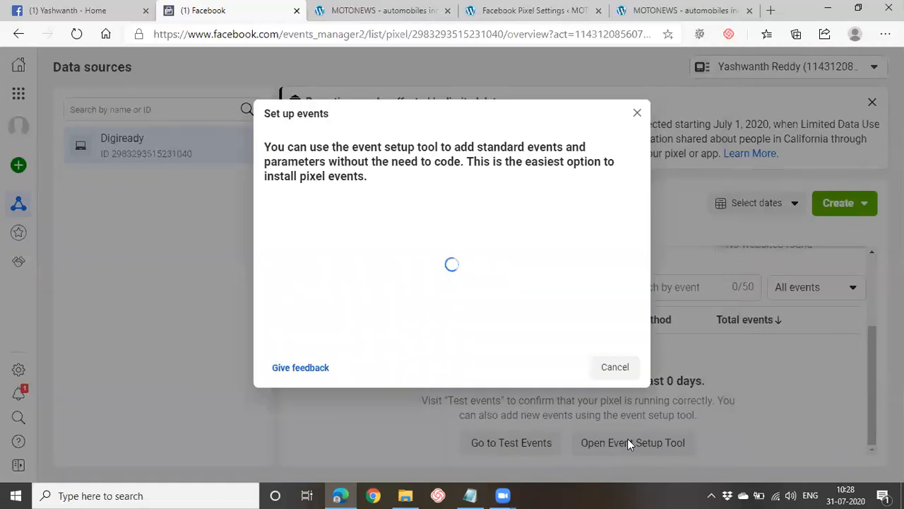
pyautogui.click(351, 257)
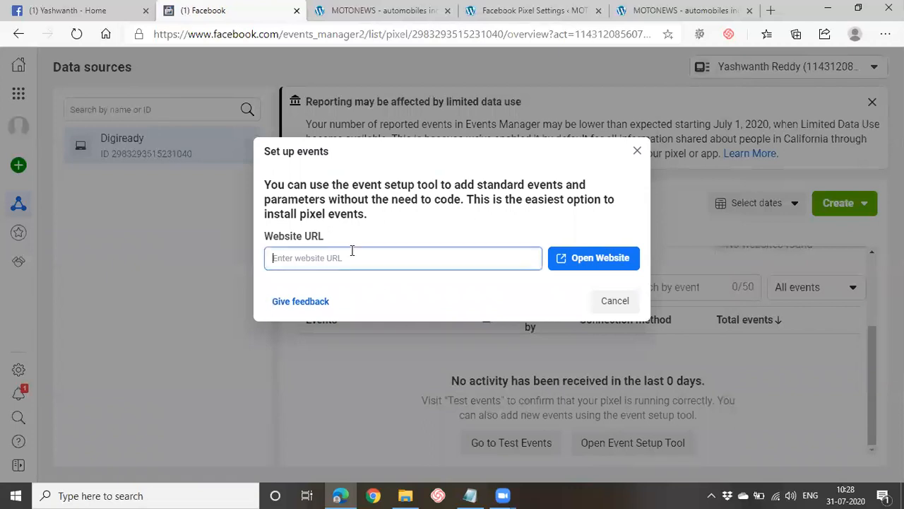
pyautogui.hotkey('ctrl', 'v')
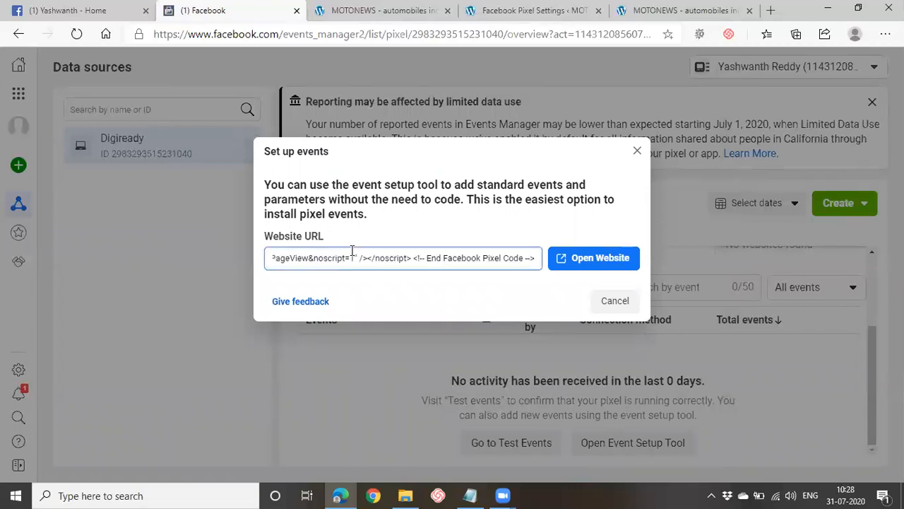
pyautogui.hotkey('ctrl', 'z')
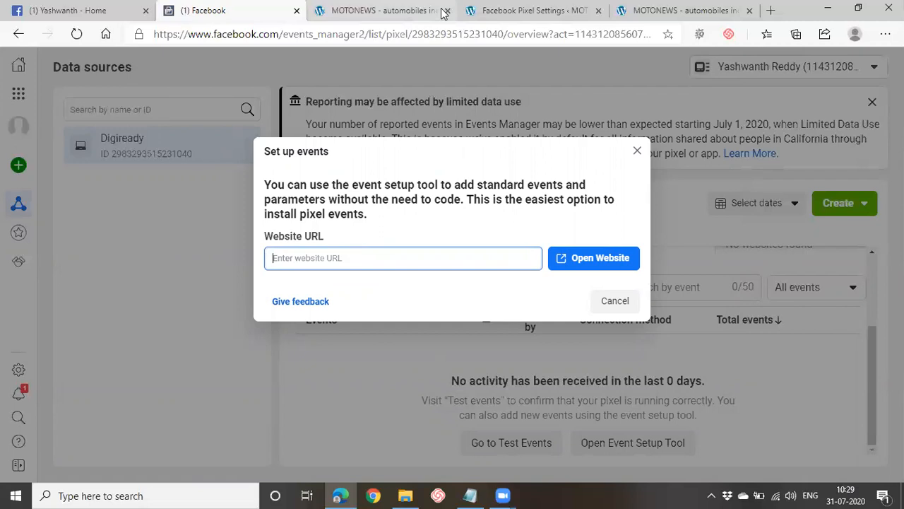
# Step: Copy the MOTONEWS site's base address, enter it as the website URL for event setup, and open the website
pyautogui.click(396, 10)
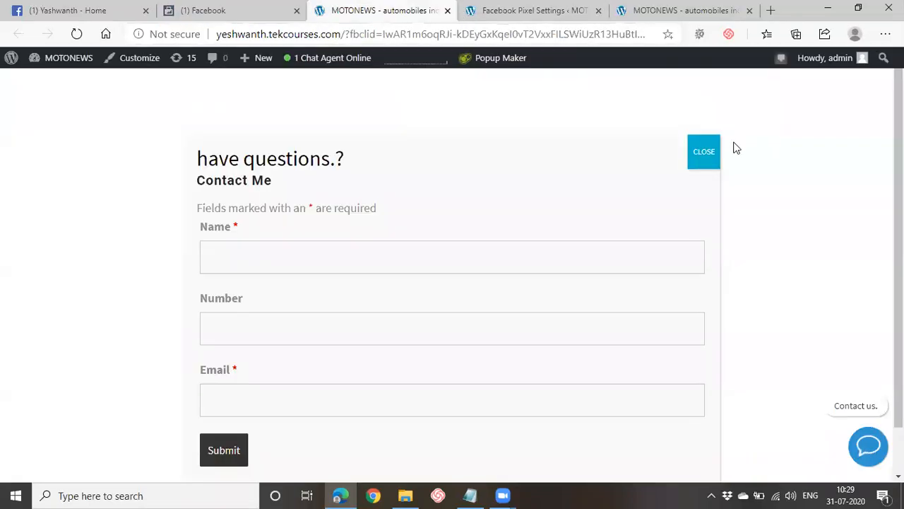
pyautogui.click(709, 160)
pyautogui.click(312, 34)
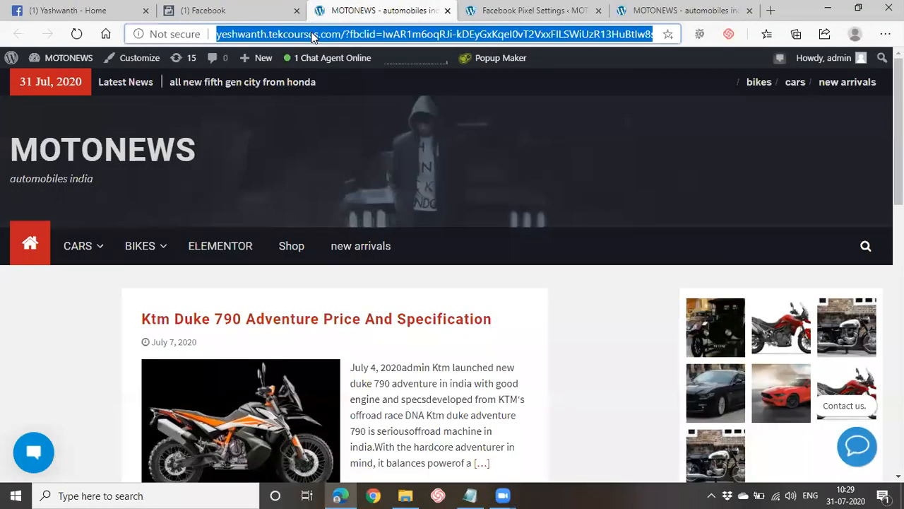
pyautogui.moveTo(348, 35); pyautogui.dragTo(231, 34)
pyautogui.hotkey('ctrl', 'c')
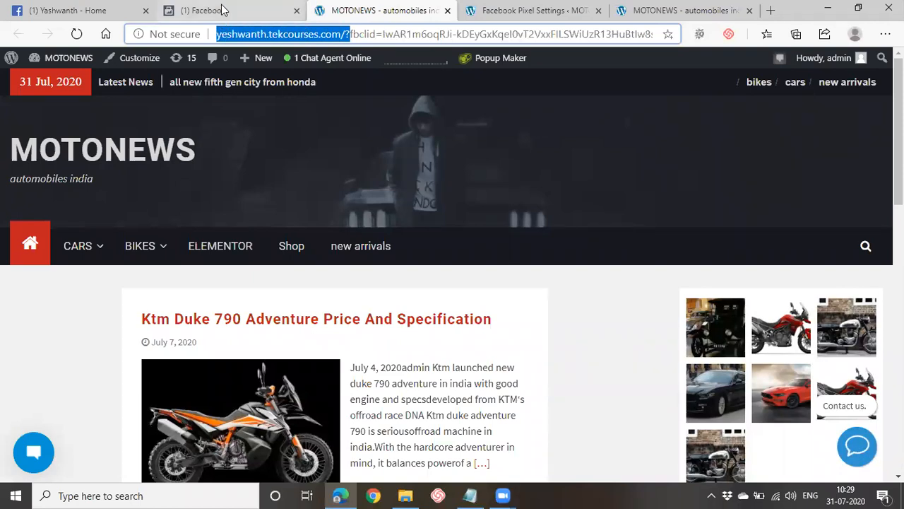
pyautogui.click(224, 10)
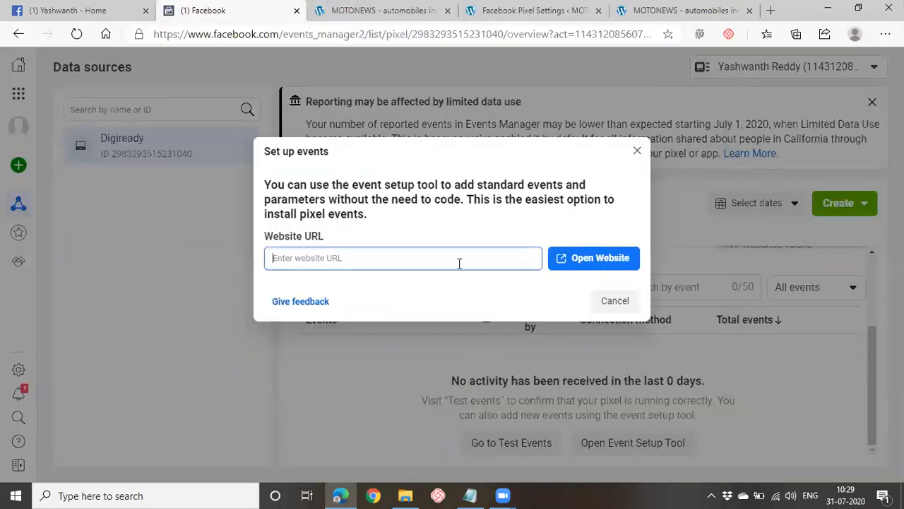
pyautogui.hotkey('ctrl', 'v')
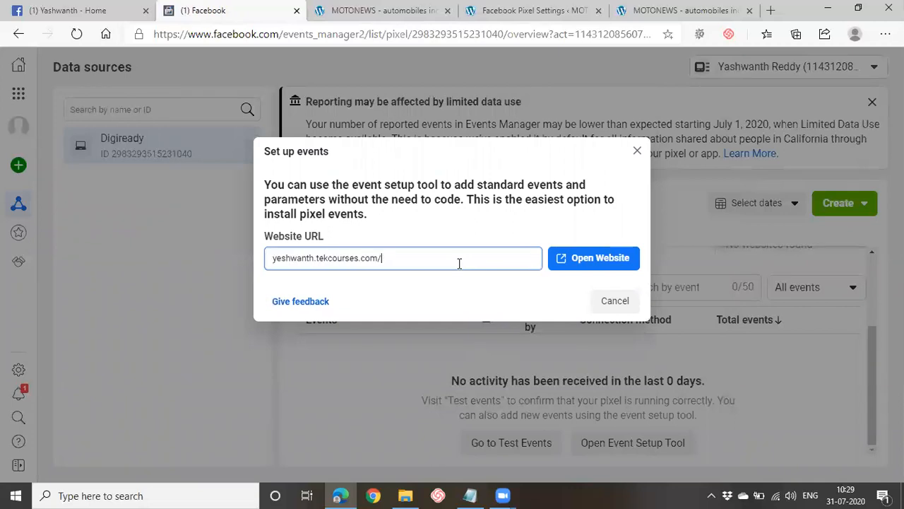
pyautogui.click(602, 261)
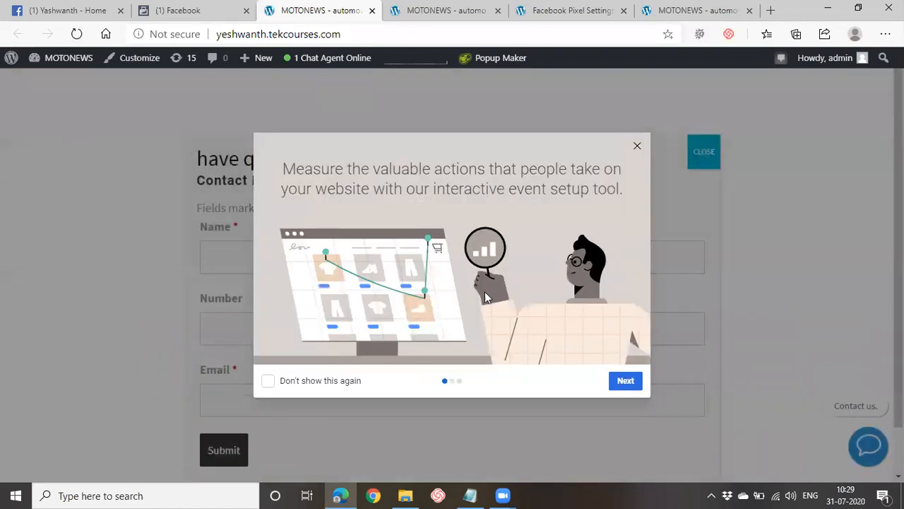
# Step: Go through the event setup tool's introduction to get started, and close the MOTONEWS contact form popup
pyautogui.click(624, 382)
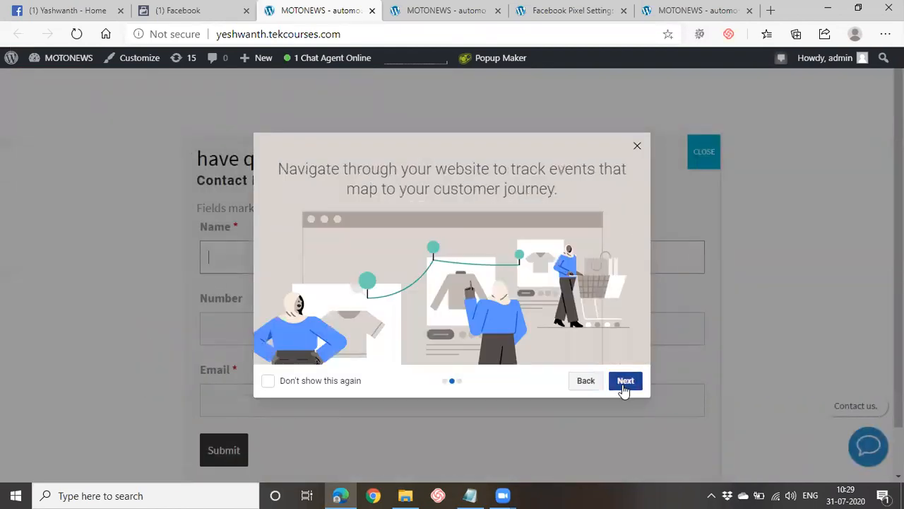
pyautogui.click(625, 381)
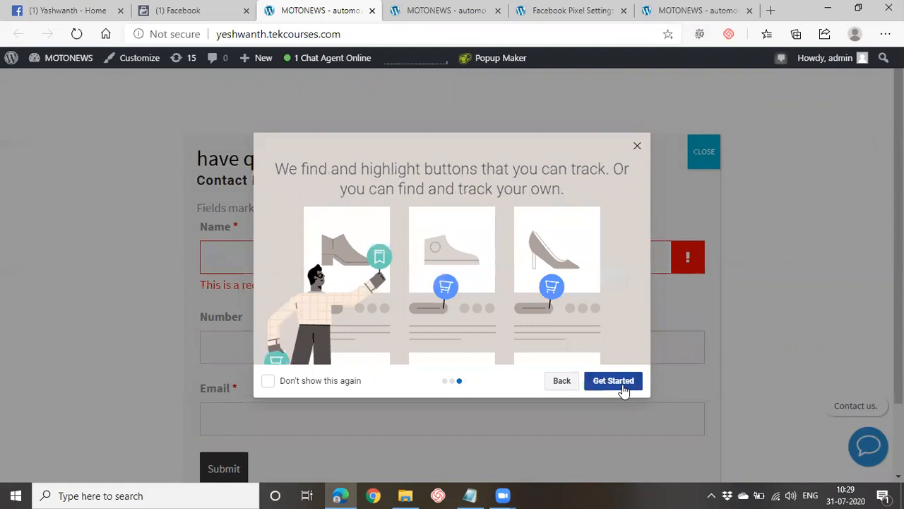
pyautogui.click(614, 381)
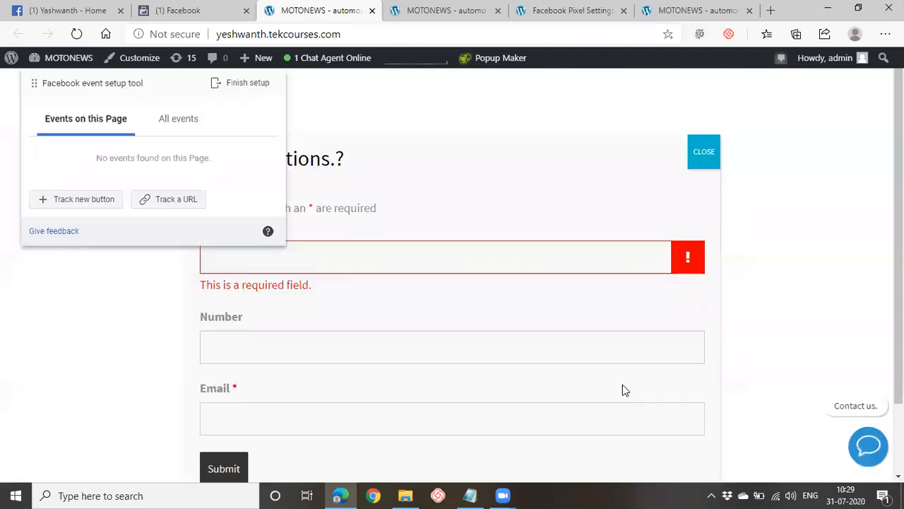
pyautogui.click(703, 152)
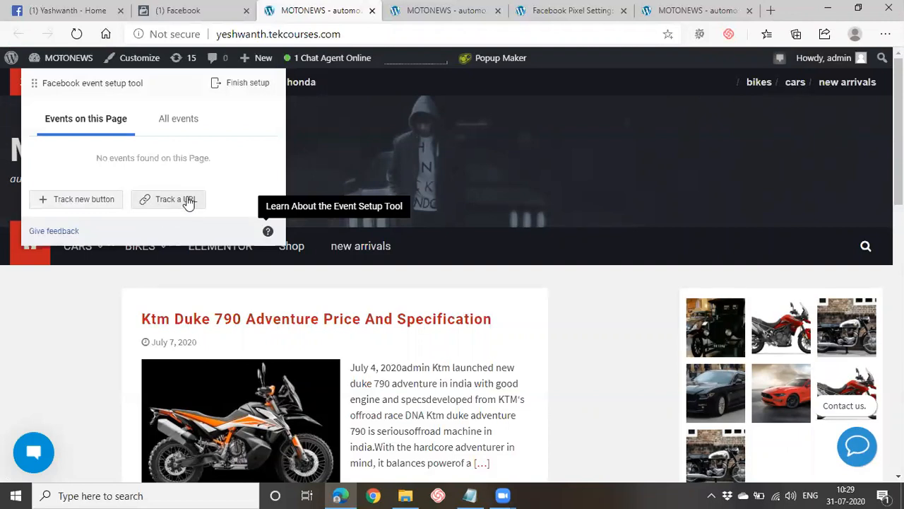
# Step: Start tracking a new button, look over the highlighted buttons on the MOTONEWS home page, and choose the Shop navigation button
pyautogui.click(87, 201)
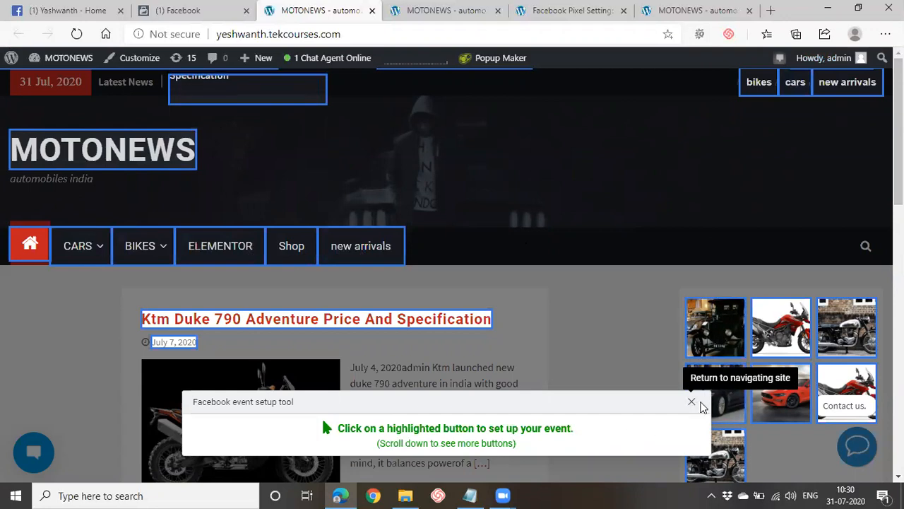
pyautogui.click(692, 402)
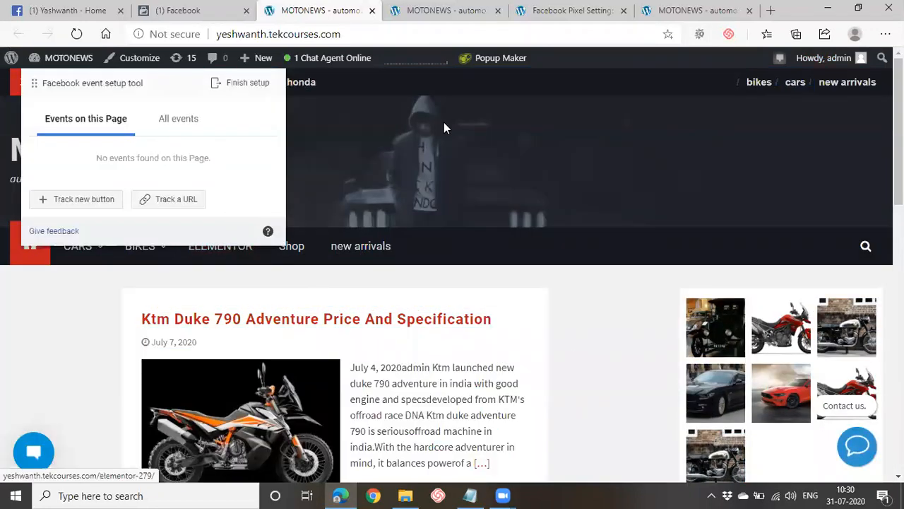
pyautogui.click(71, 204)
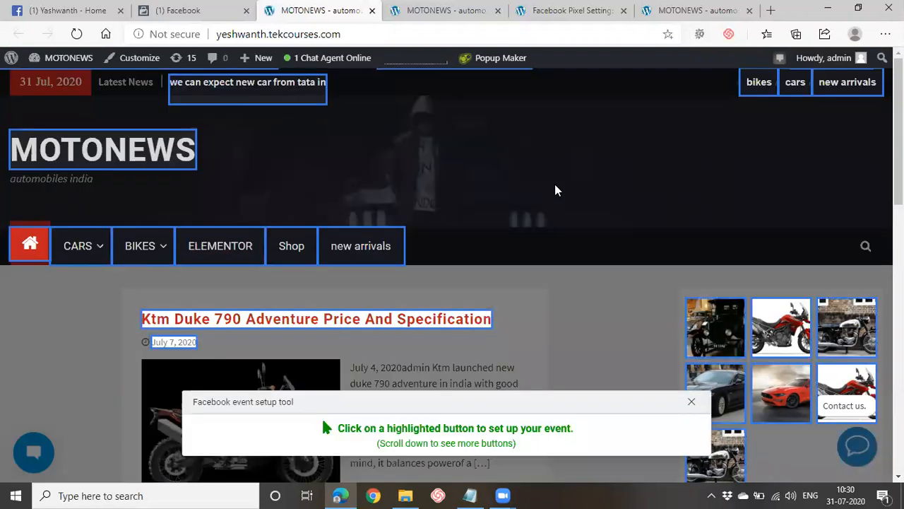
pyautogui.scroll(-5, 554, 190)
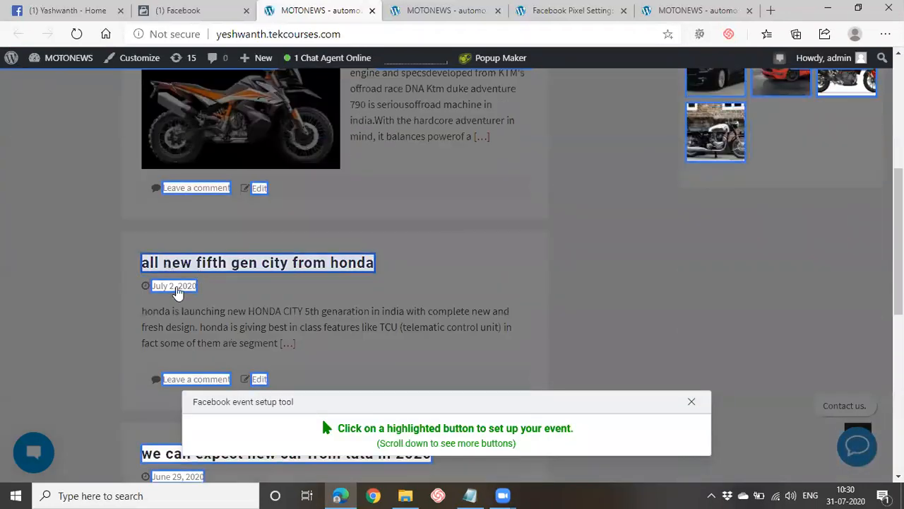
pyautogui.scroll(-5, 176, 292)
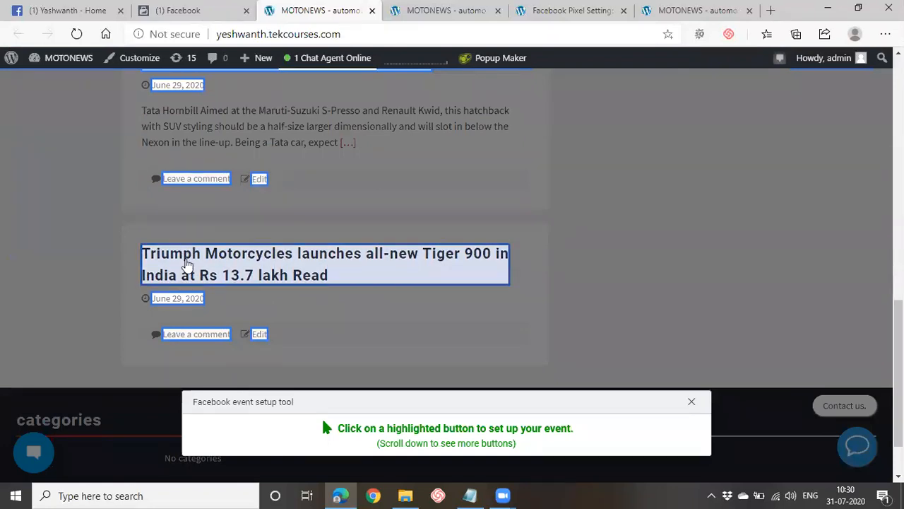
pyautogui.scroll(2, 185, 262)
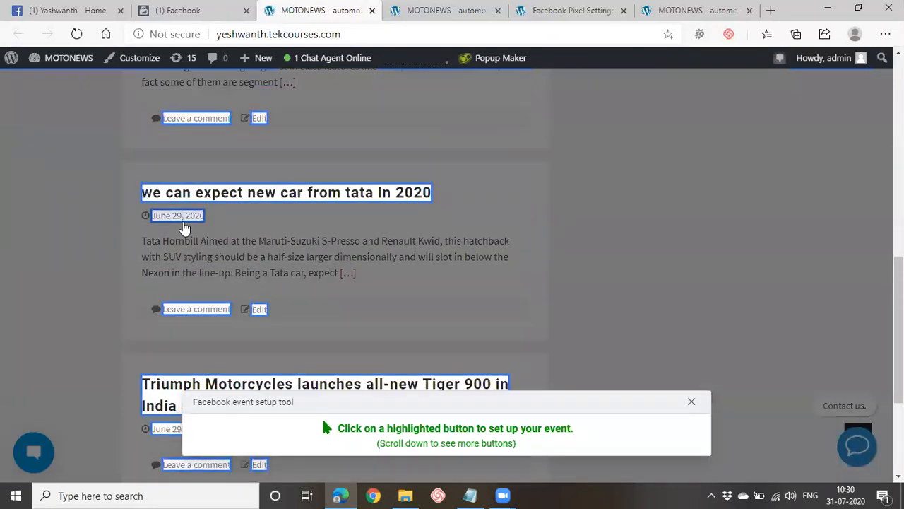
pyautogui.scroll(9, 183, 228)
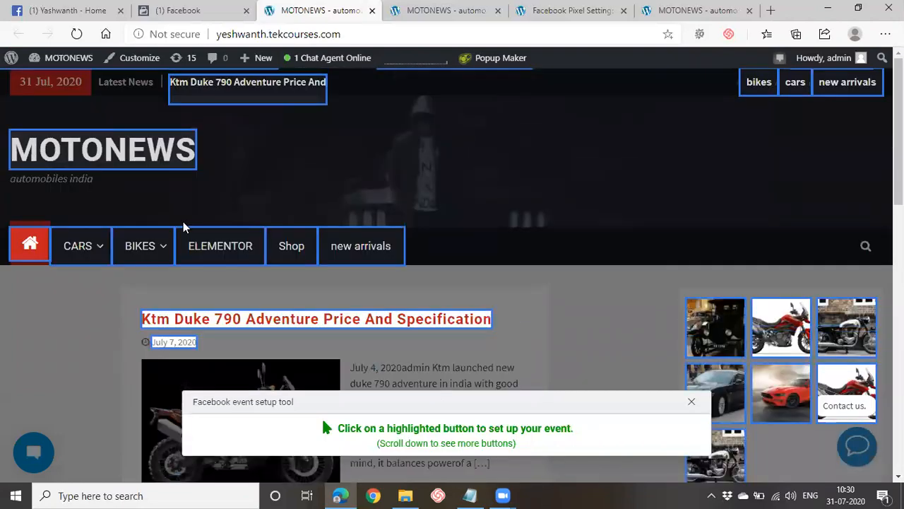
pyautogui.click(289, 256)
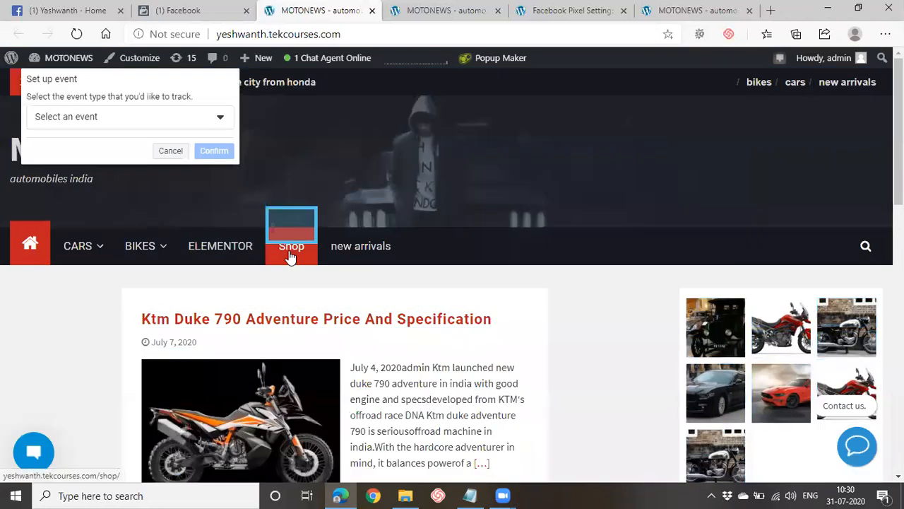
# Step: Set up the Shop button as an Add to cart event, confirm it, and check it in the list of all events
pyautogui.click(122, 124)
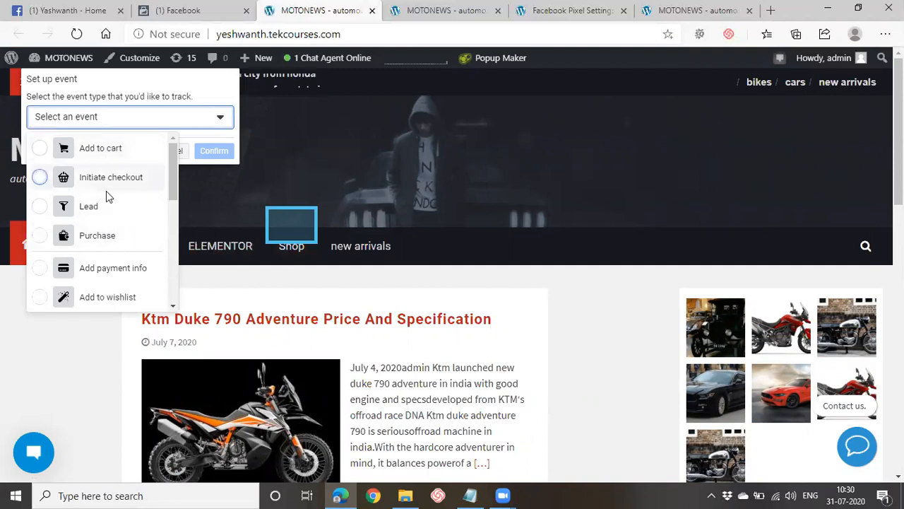
pyautogui.scroll(-1, 105, 209)
pyautogui.scroll(1, 86, 211)
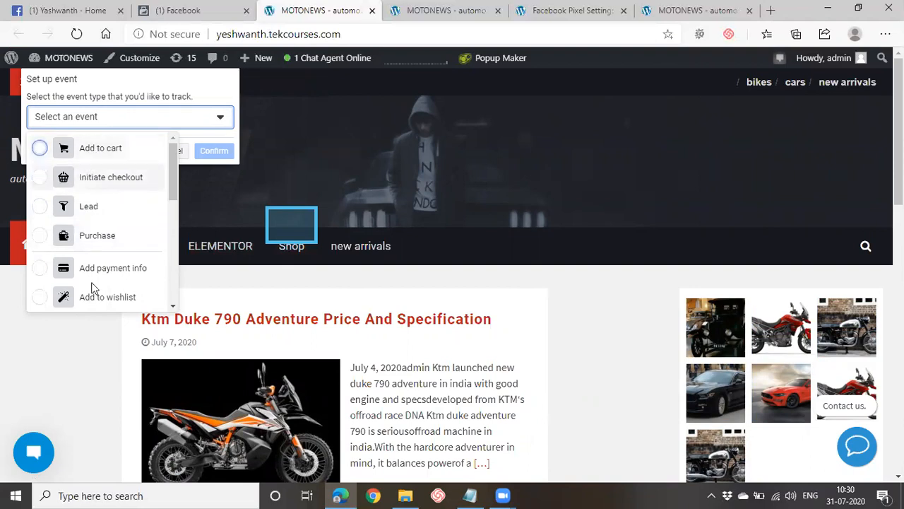
pyautogui.scroll(-1, 93, 293)
pyautogui.click(87, 150)
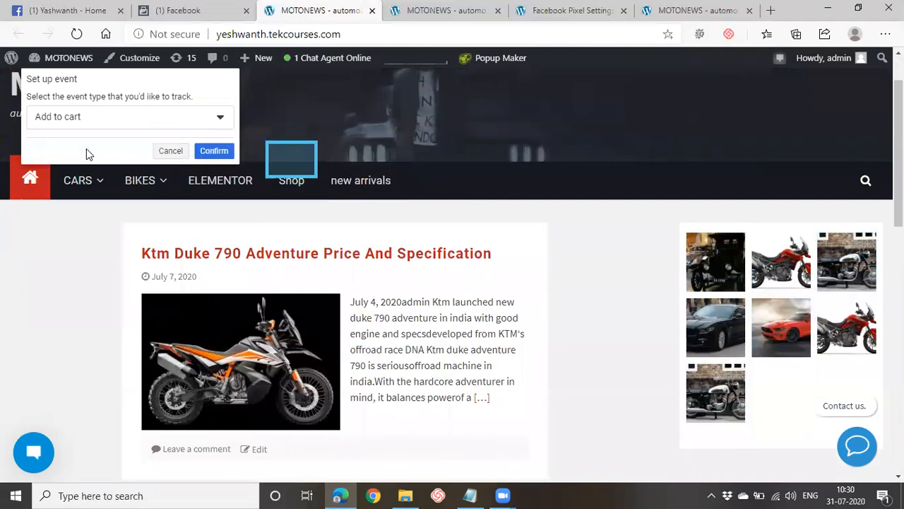
pyautogui.click(215, 152)
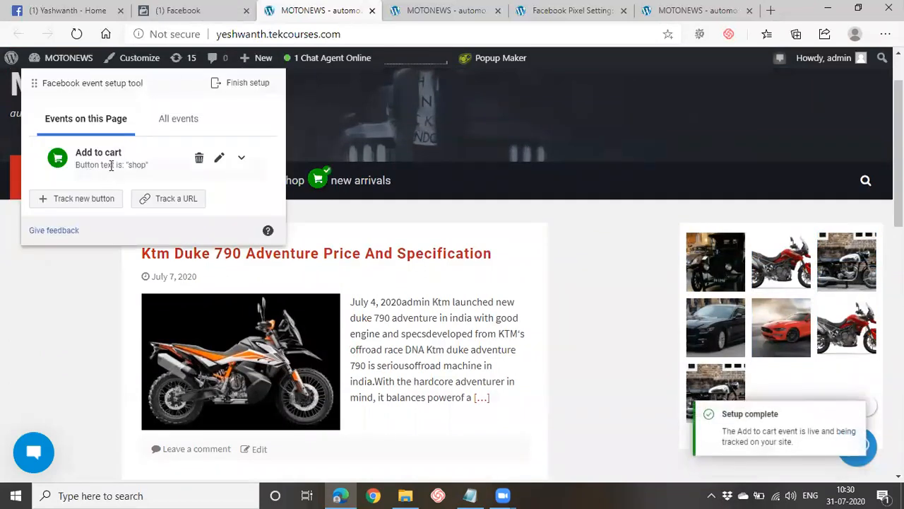
pyautogui.click(187, 125)
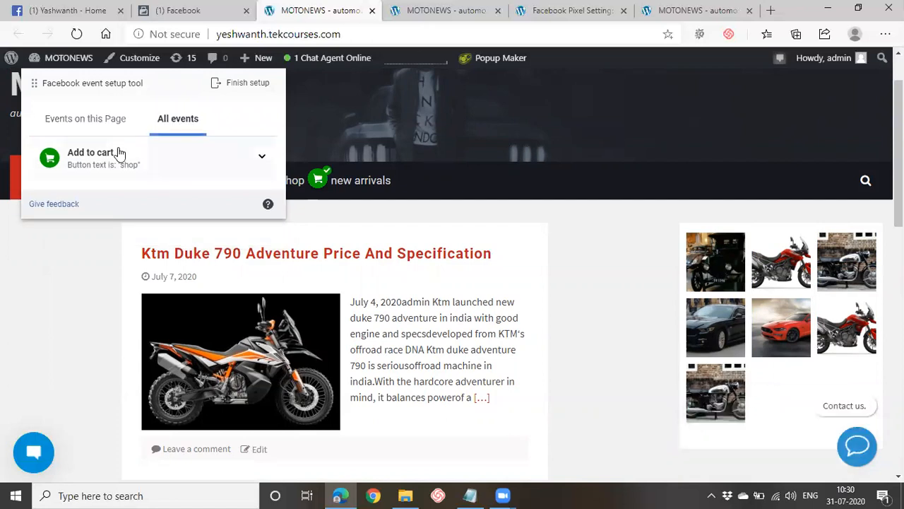
pyautogui.click(101, 118)
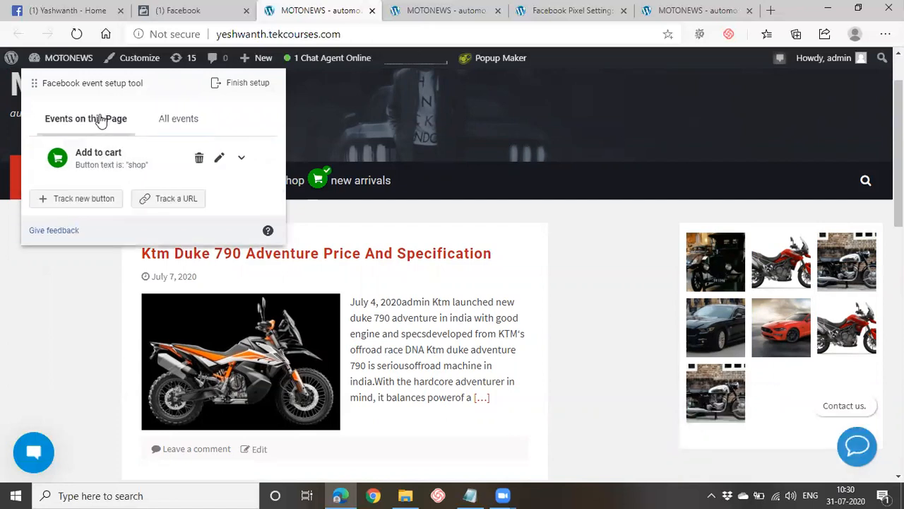
# Step: Check URL tracking for the home page, move the setup tool clear of the site navigation, and visit the Shop page without its contact popup
pyautogui.click(159, 204)
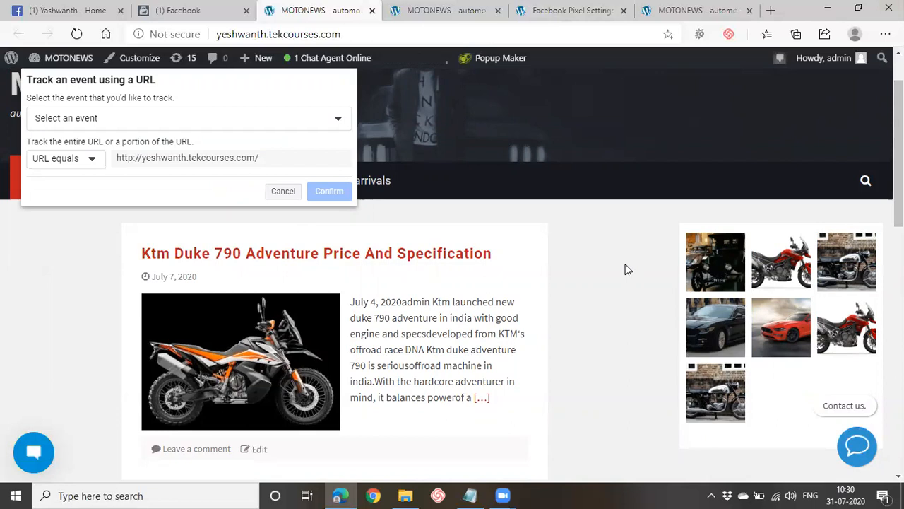
pyautogui.moveTo(229, 83); pyautogui.dragTo(777, 146)
pyautogui.click(281, 182)
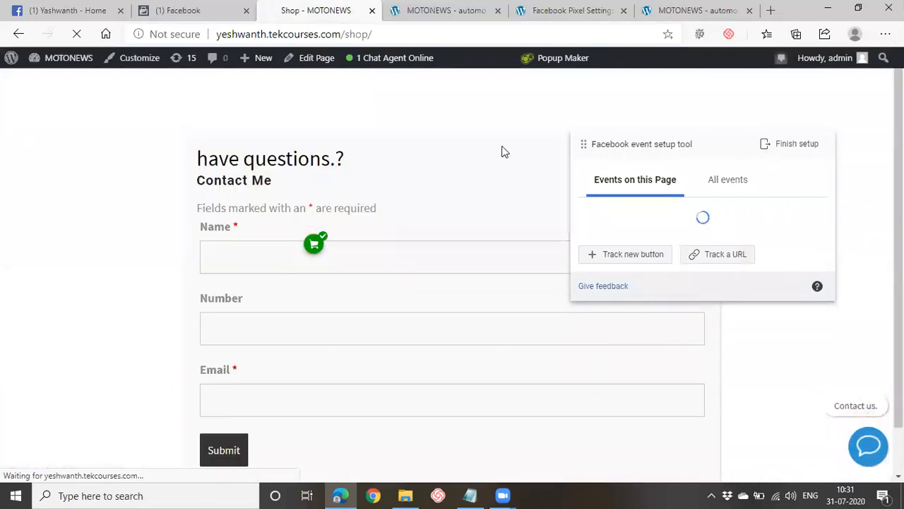
pyautogui.click(703, 151)
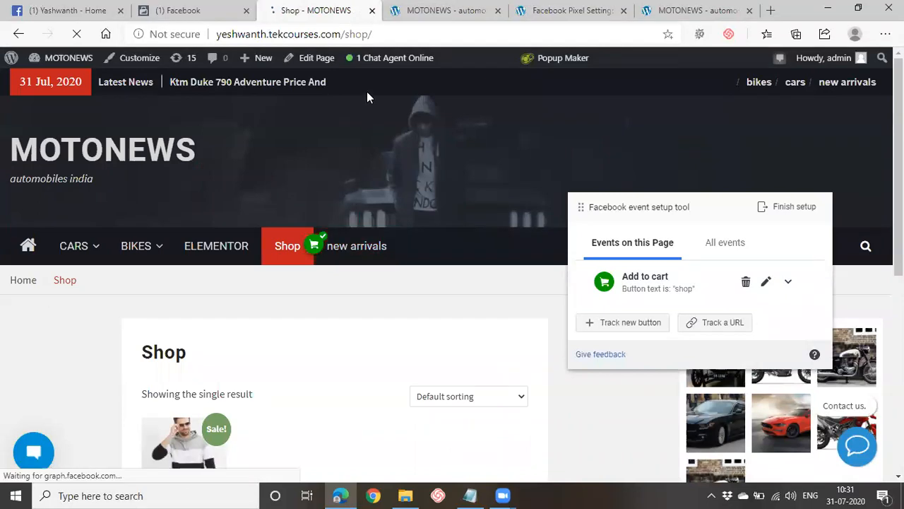
# Step: Open the BIKES page of the MOTONEWS site and close its contact form popup
pyautogui.moveTo(150, 240)
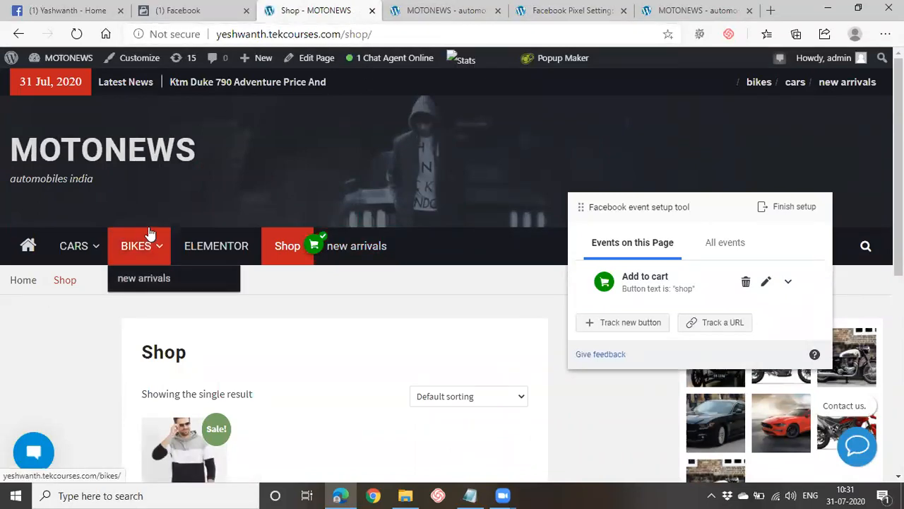
pyautogui.click(142, 253)
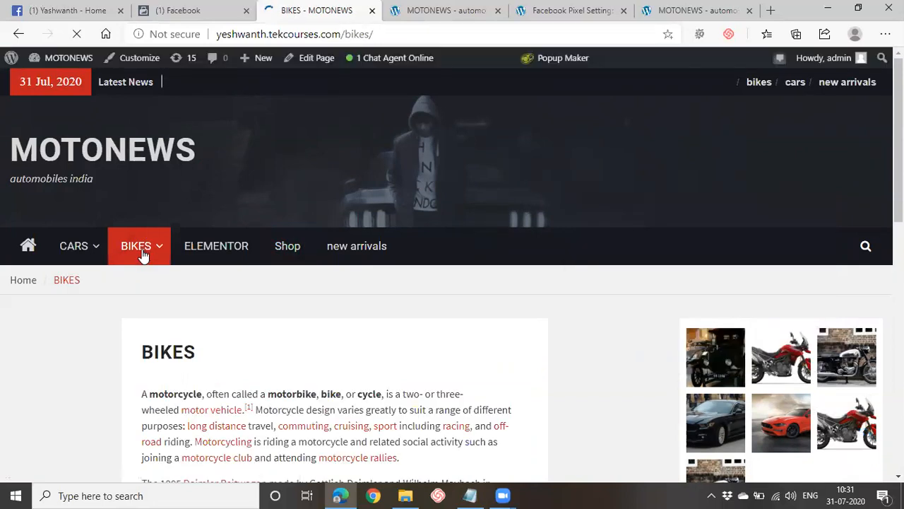
pyautogui.click(335, 36)
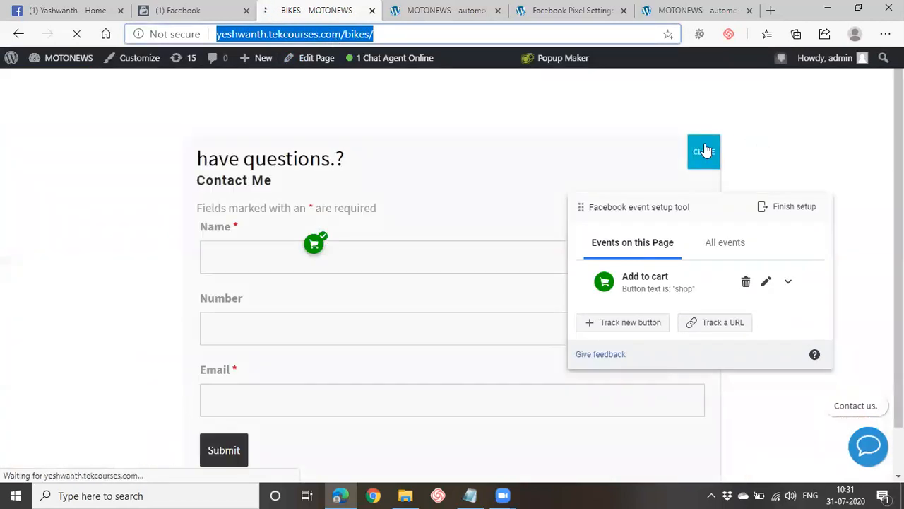
pyautogui.click(704, 151)
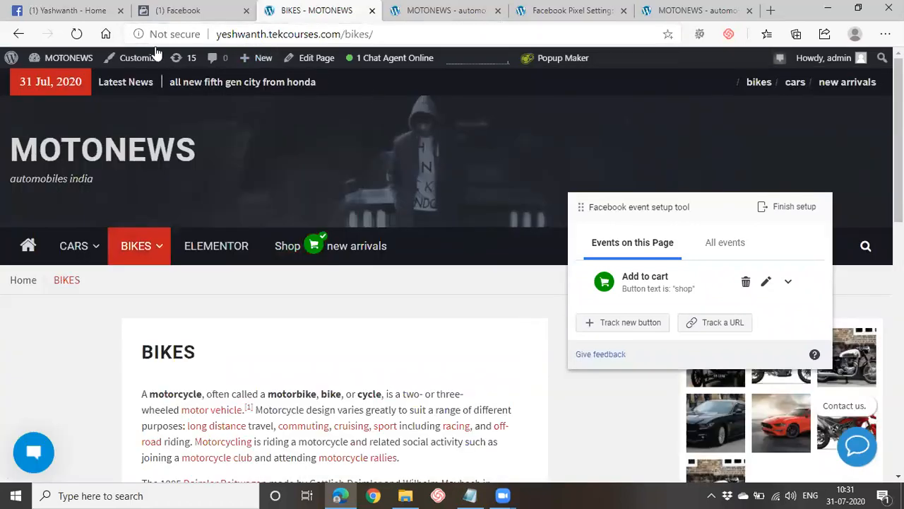
# Step: Start tracking an event by the BIKES page URL, try the URL contains rule, and set the rule back to URL equals
pyautogui.moveTo(146, 257)
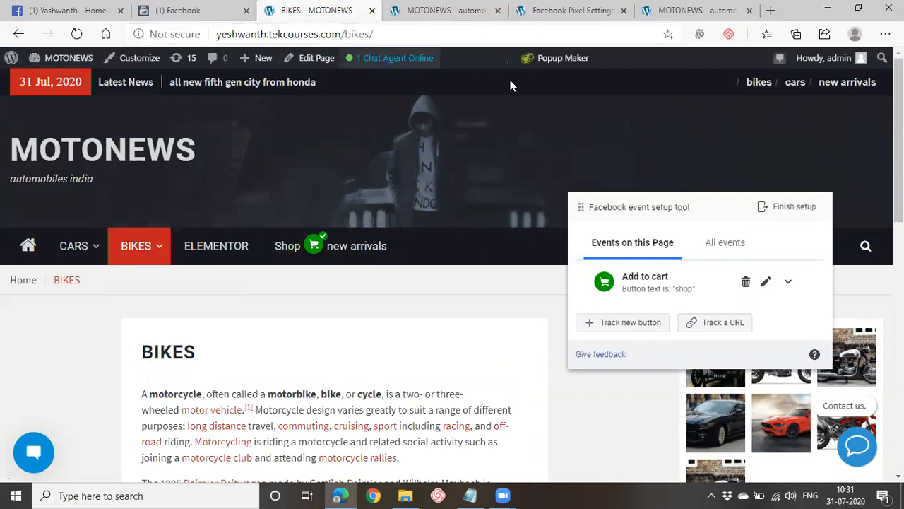
pyautogui.moveTo(705, 204); pyautogui.dragTo(558, 103)
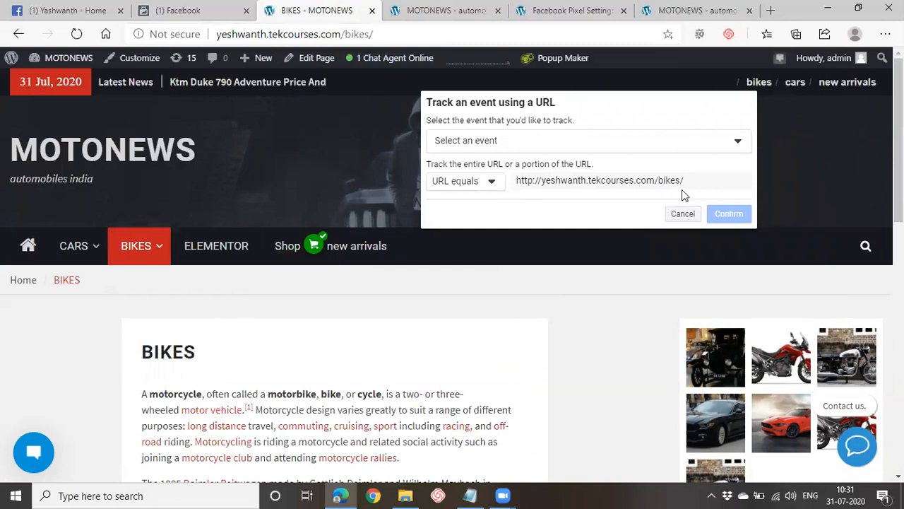
pyautogui.click(491, 185)
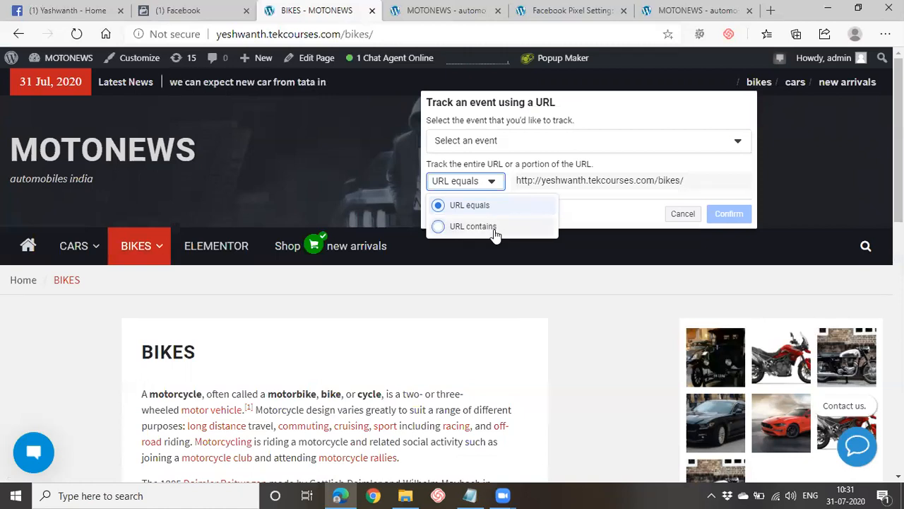
pyautogui.click(494, 230)
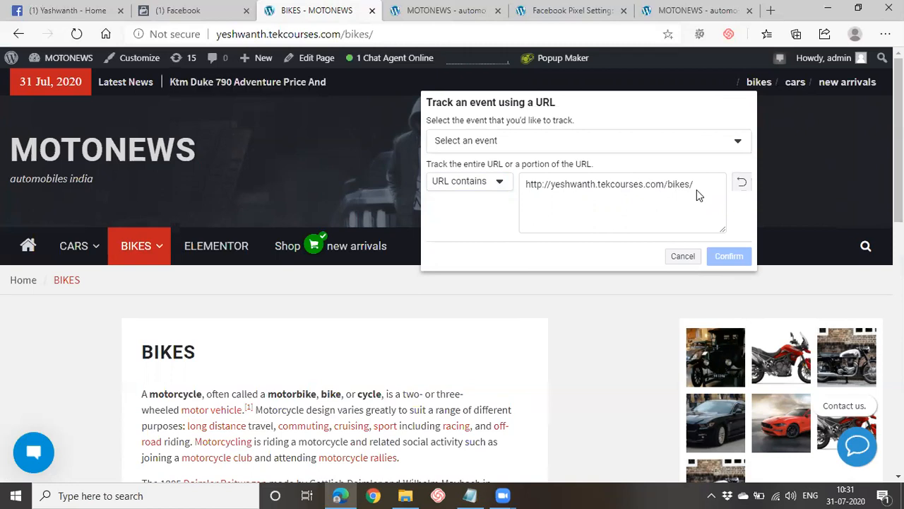
pyautogui.click(498, 182)
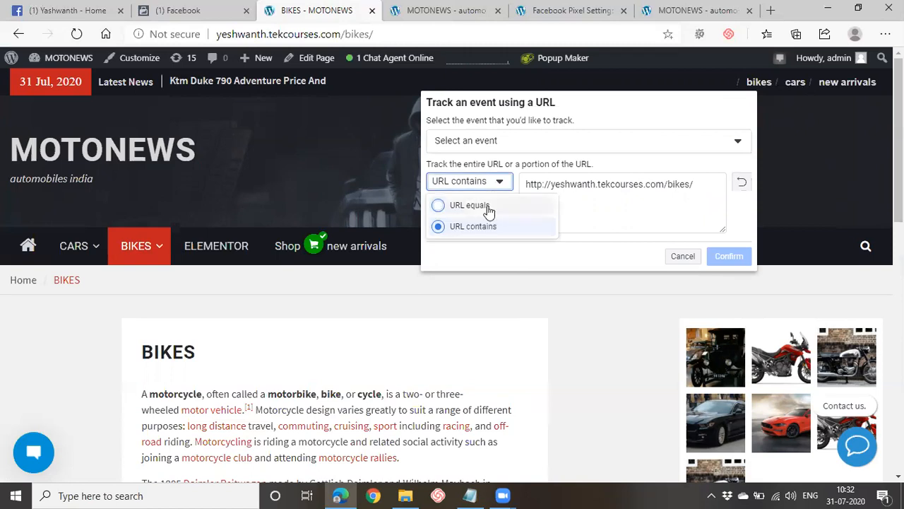
pyautogui.click(452, 205)
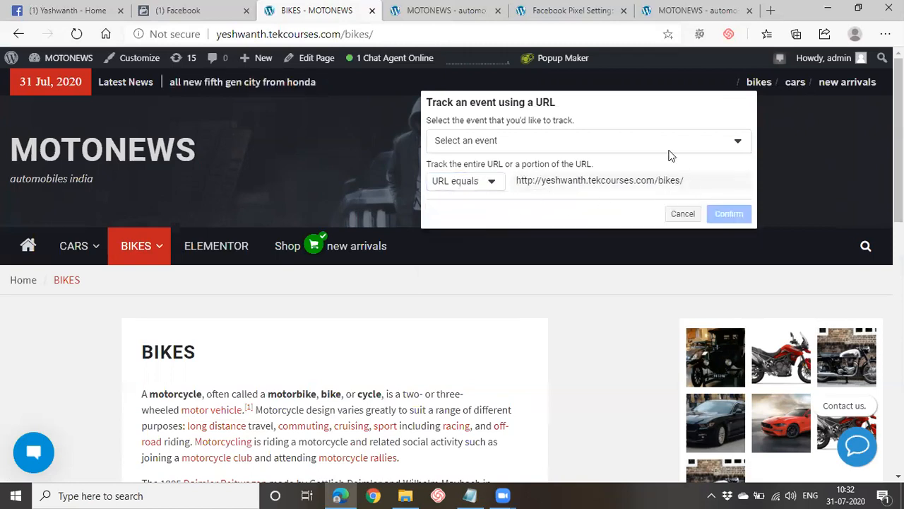
# Step: Choose View content as the event for the BIKES page URL and confirm the URL equals tracking rule
pyautogui.click(621, 139)
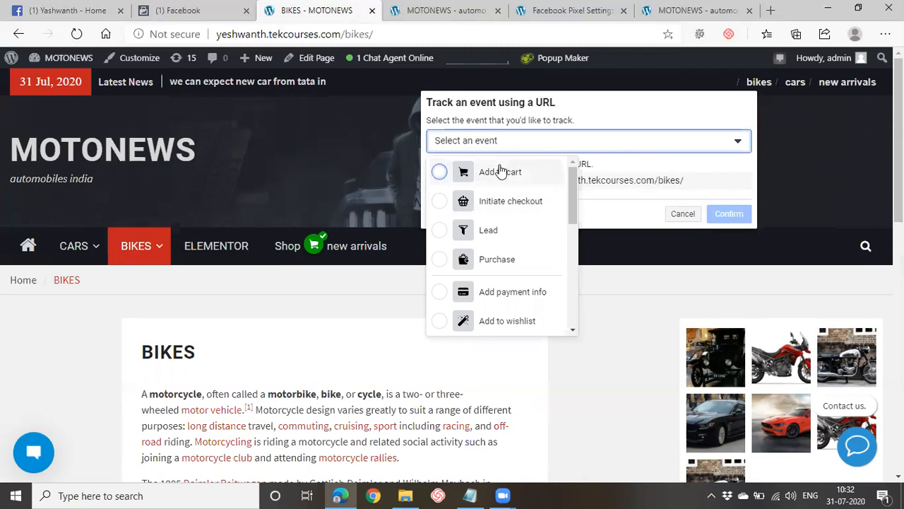
pyautogui.scroll(-3, 499, 253)
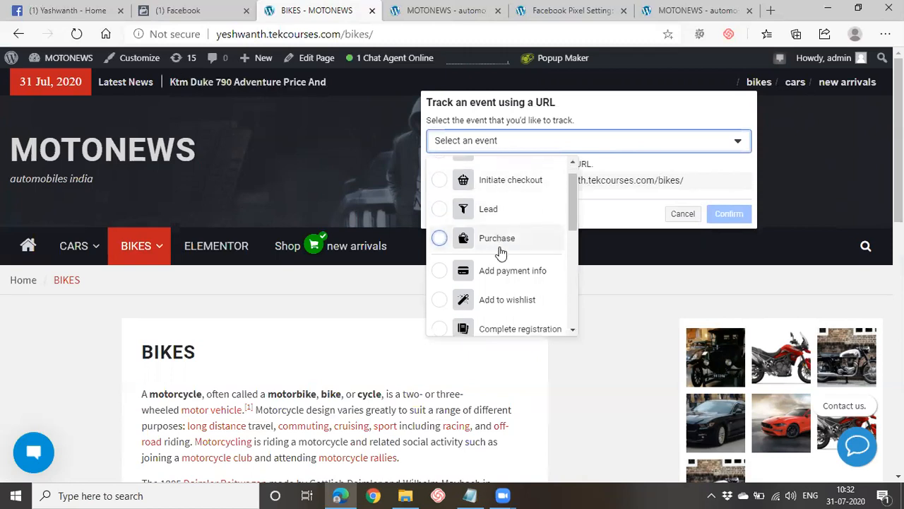
pyautogui.scroll(-3, 499, 250)
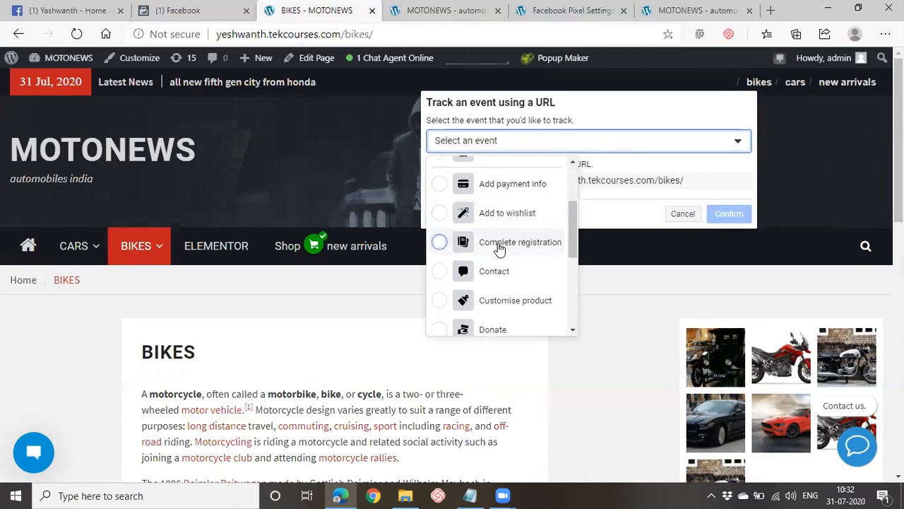
pyautogui.scroll(-3, 500, 252)
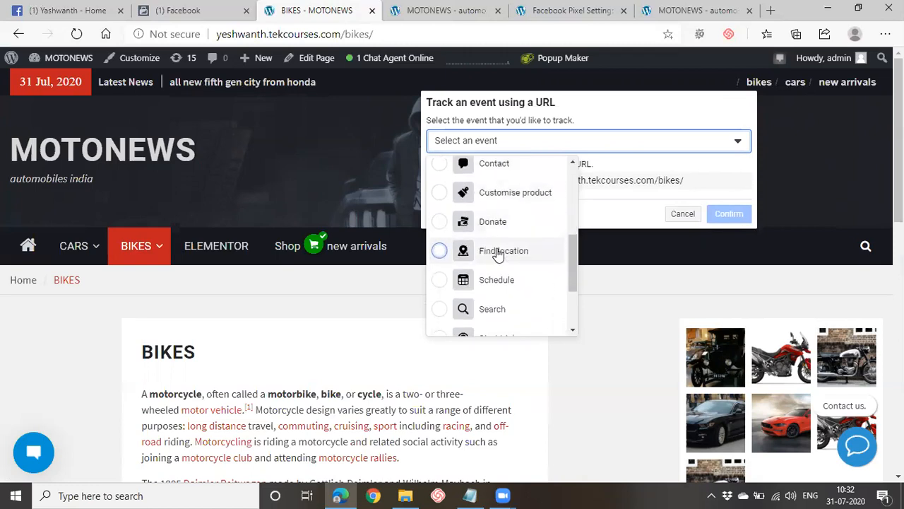
pyautogui.scroll(-2, 493, 255)
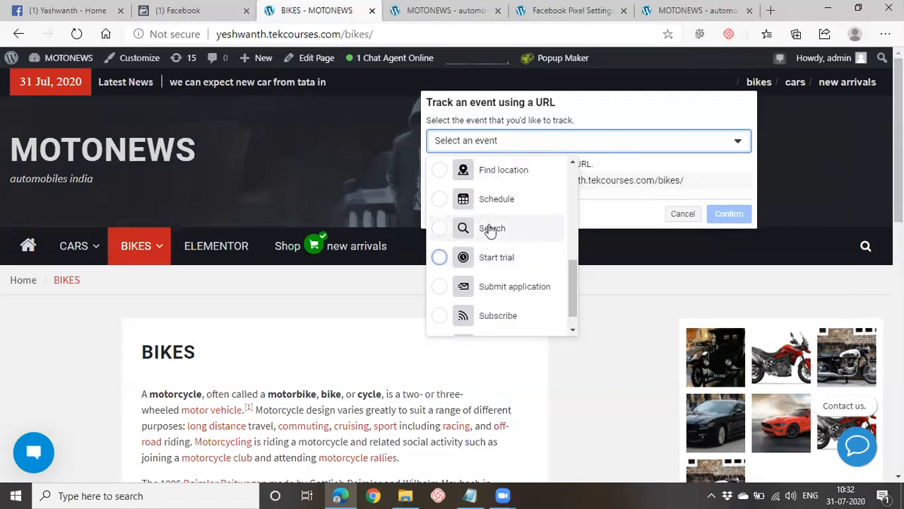
pyautogui.scroll(1, 519, 250)
pyautogui.scroll(-1, 490, 251)
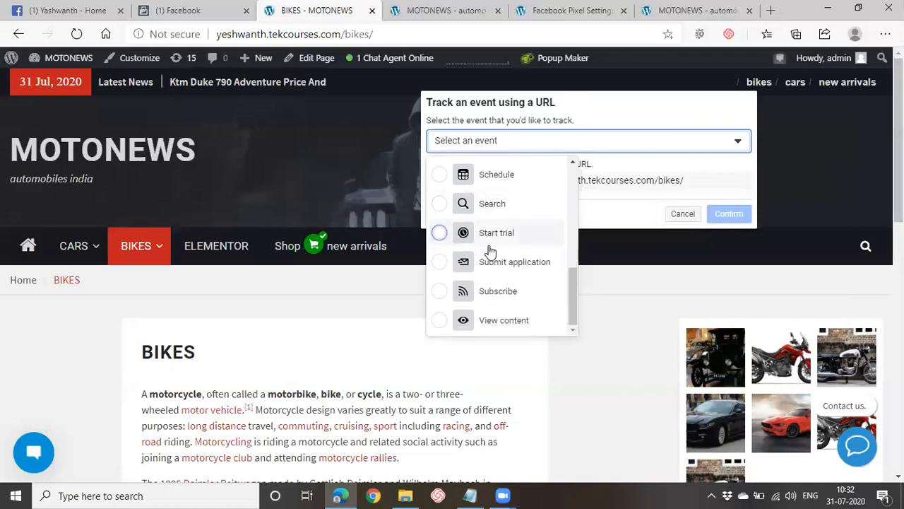
pyautogui.click(495, 318)
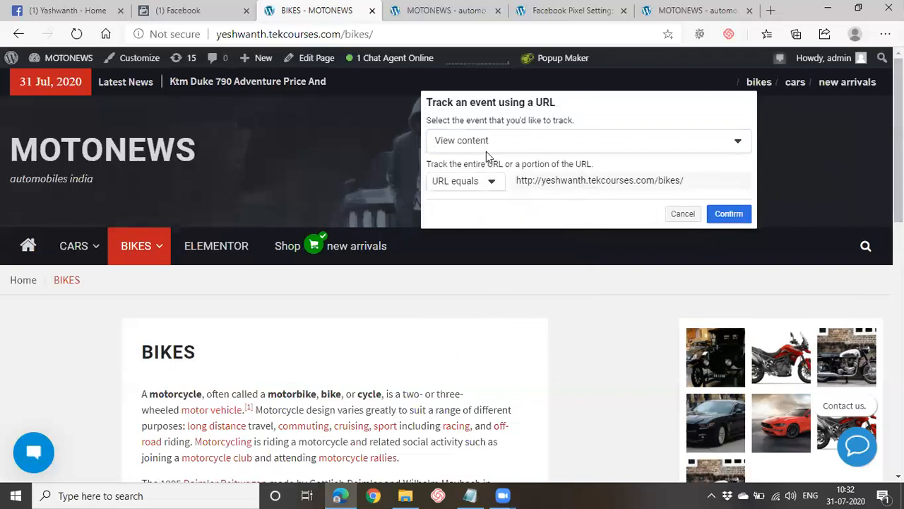
pyautogui.scroll(-3, 337, 344)
pyautogui.scroll(3, 318, 382)
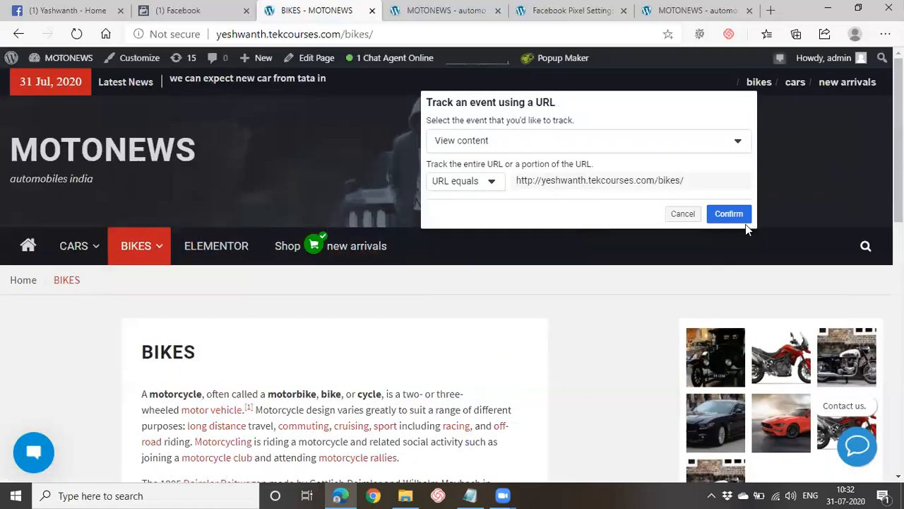
pyautogui.click(730, 214)
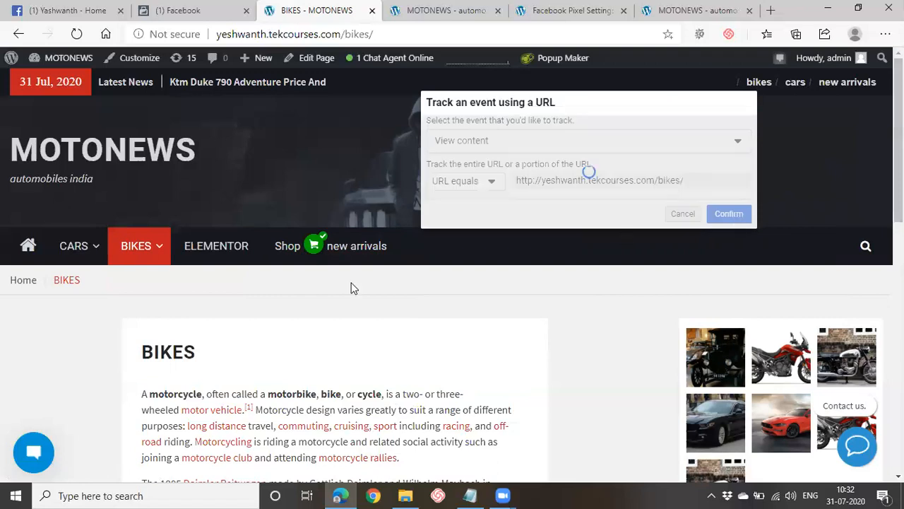
# Step: Open the Shop page, add its sale product to the cart, and close the contact form popup
pyautogui.click(292, 254)
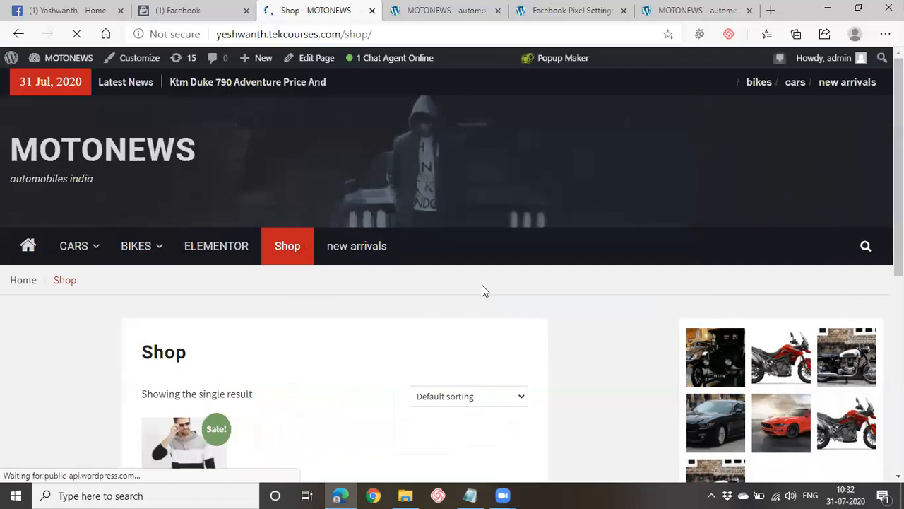
pyautogui.scroll(-5, 563, 308)
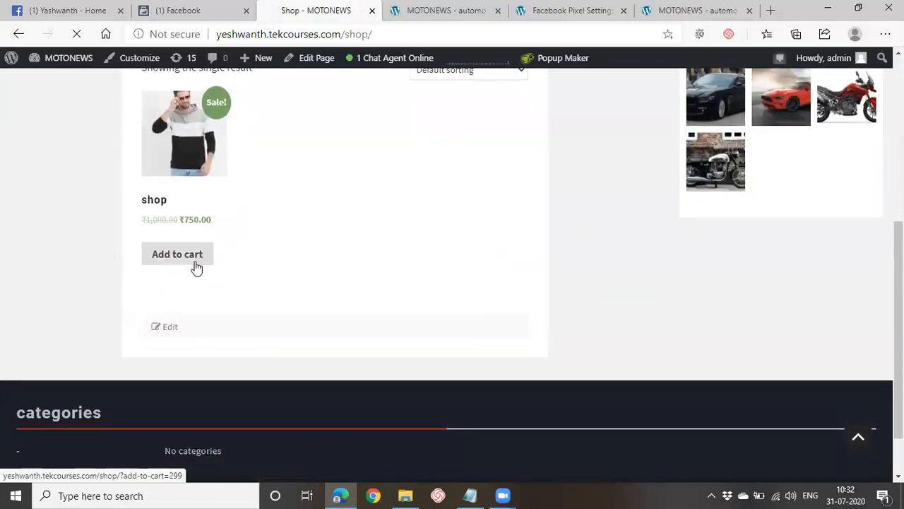
pyautogui.click(196, 267)
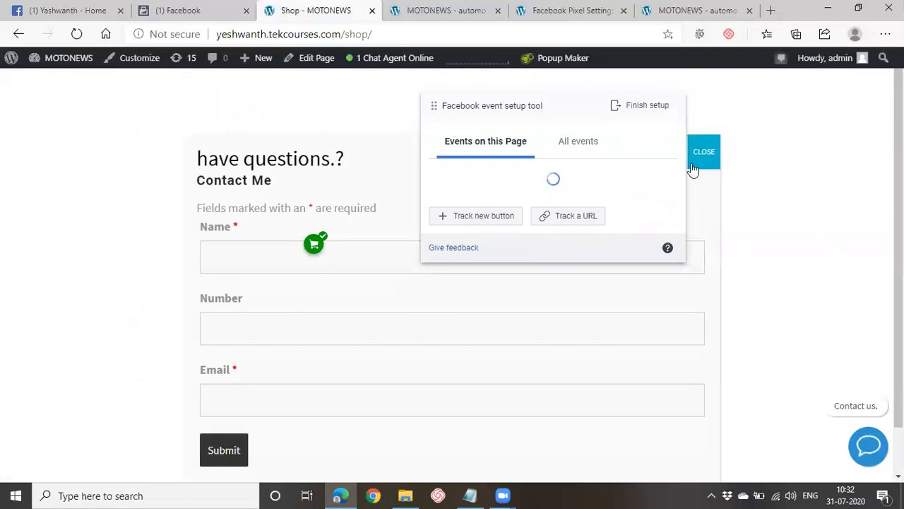
pyautogui.click(693, 165)
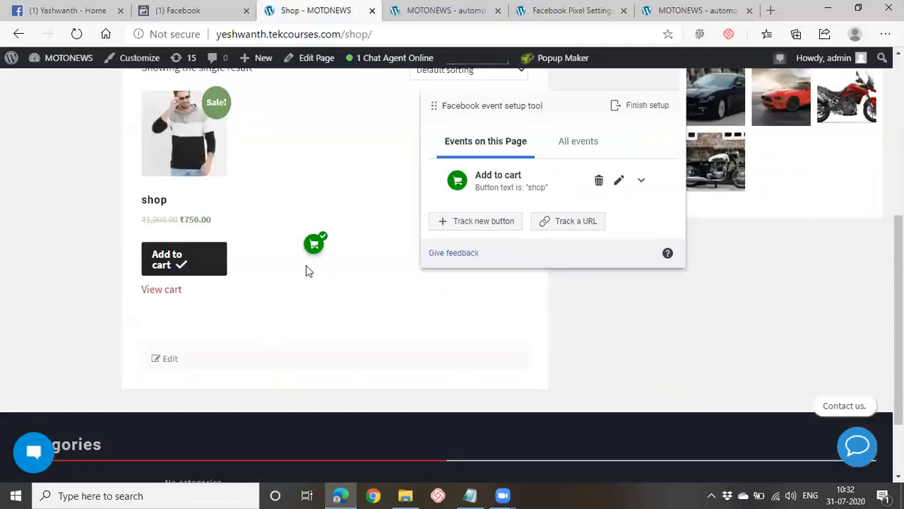
# Step: Move the event setup tool clear of the site header and open the existing Add to cart event for editing
pyautogui.scroll(2, 306, 268)
pyautogui.moveTo(519, 107); pyautogui.dragTo(564, 307)
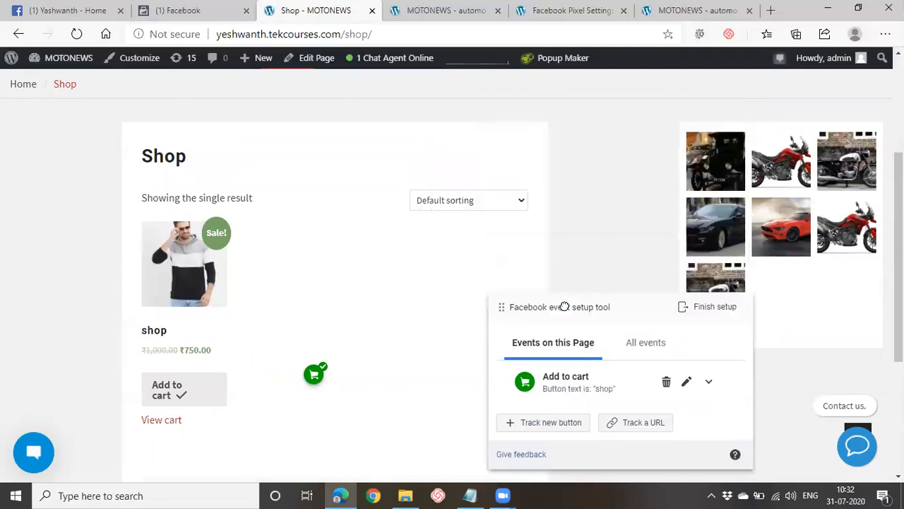
pyautogui.click(313, 375)
pyautogui.scroll(3, 317, 373)
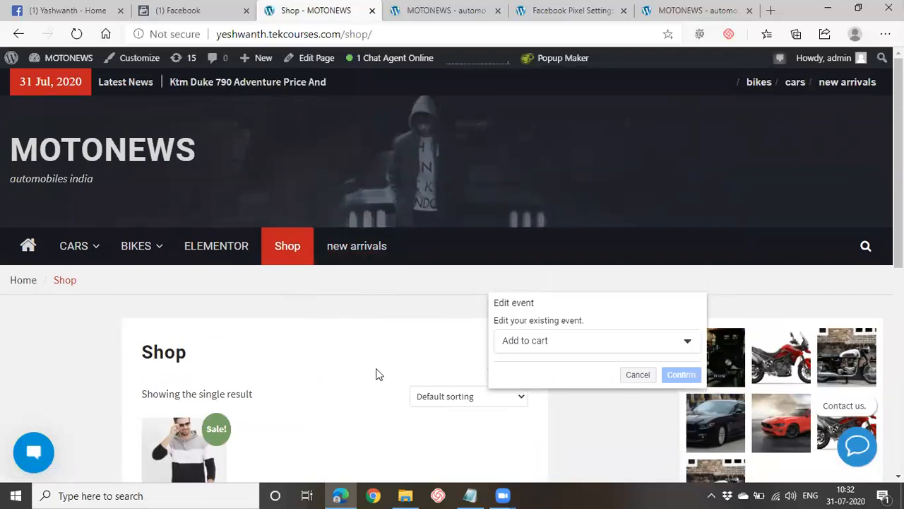
# Step: Visit new arrivals, return to the Shop page without its contact popup, and list all events in the repositioned setup tool
pyautogui.click(361, 245)
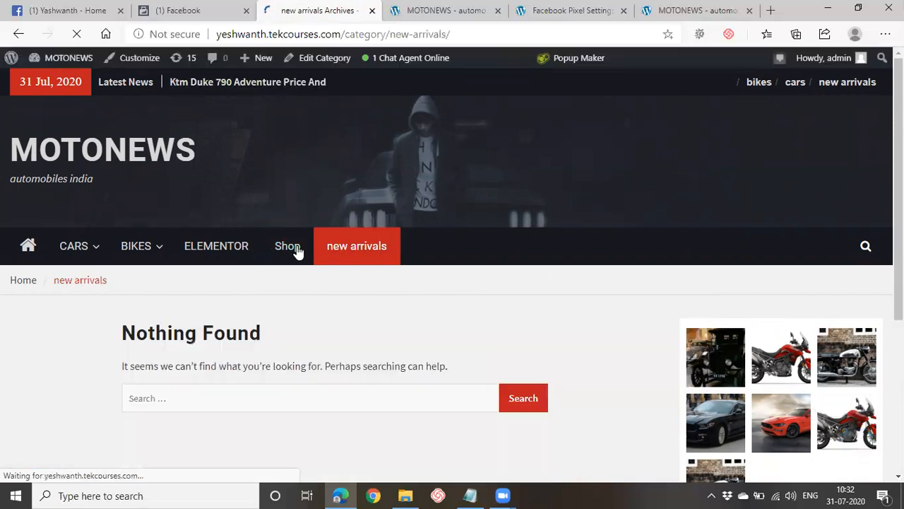
pyautogui.click(297, 251)
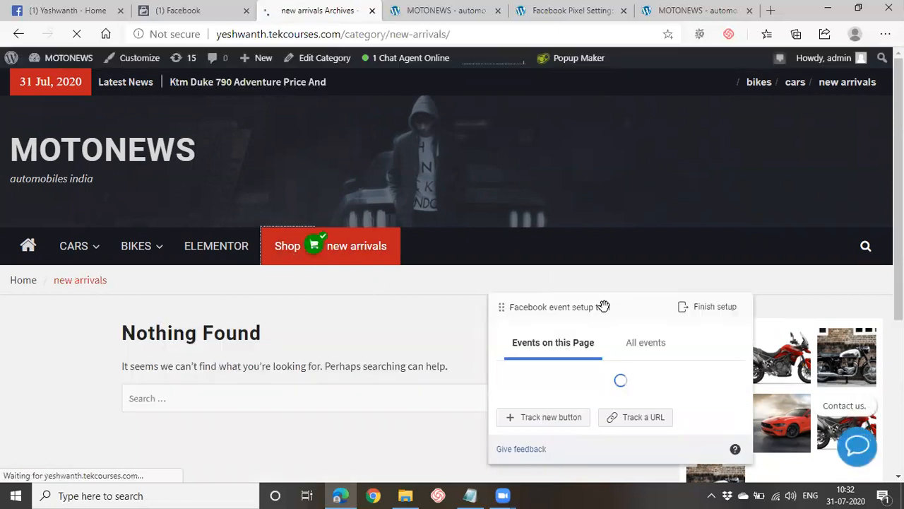
pyautogui.scroll(-6, 409, 360)
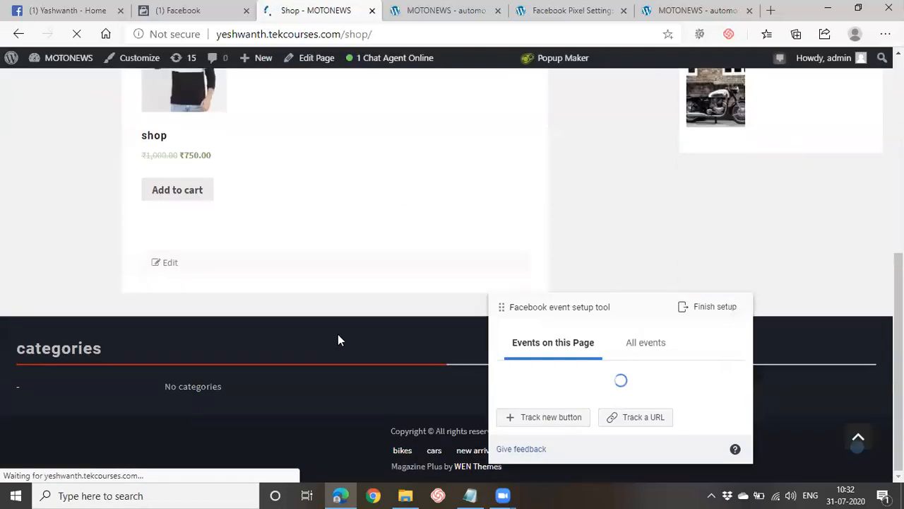
pyautogui.moveTo(601, 308); pyautogui.dragTo(478, 100)
pyautogui.scroll(6, 255, 273)
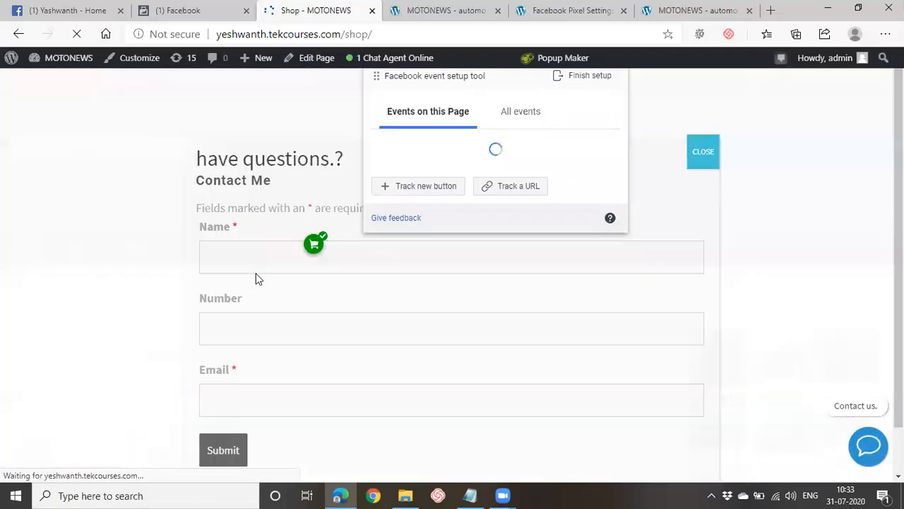
pyautogui.click(709, 154)
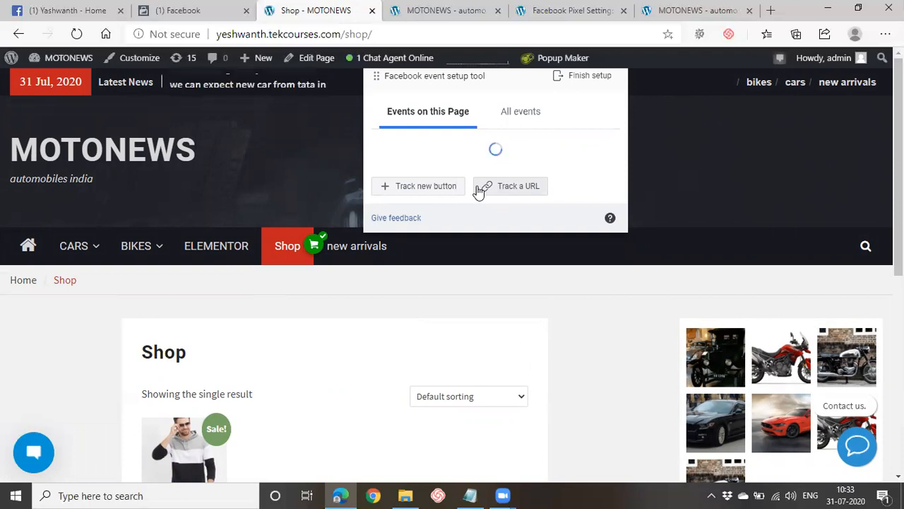
pyautogui.click(512, 121)
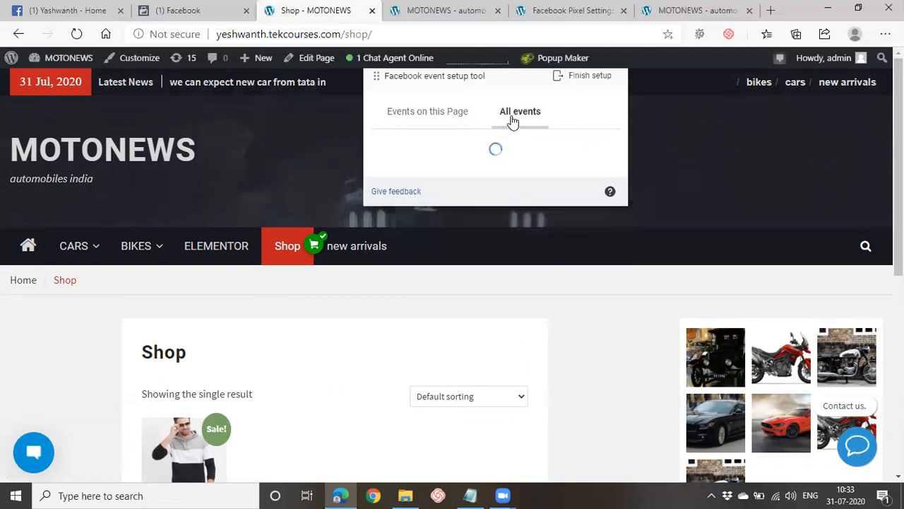
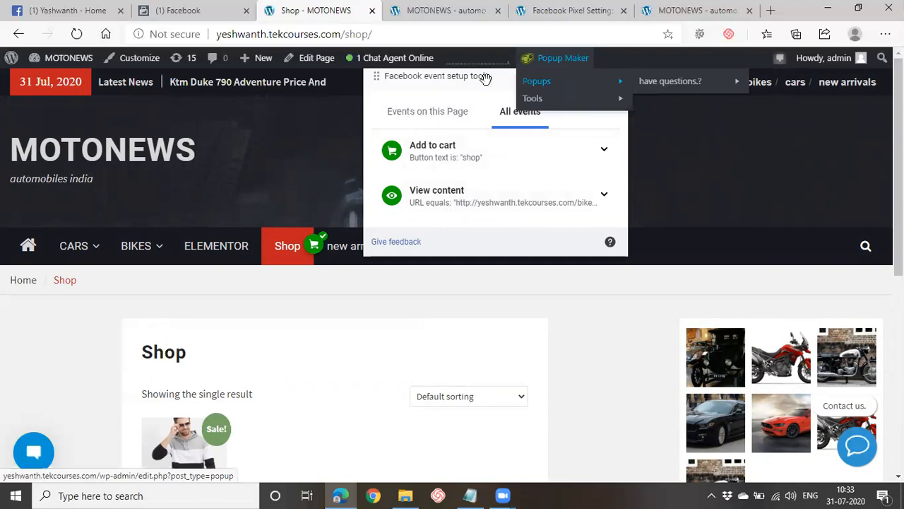
# Step: Finish the event setup with the Add to cart and View content events, and submit Yes as the feedback on the tool
pyautogui.click(565, 82)
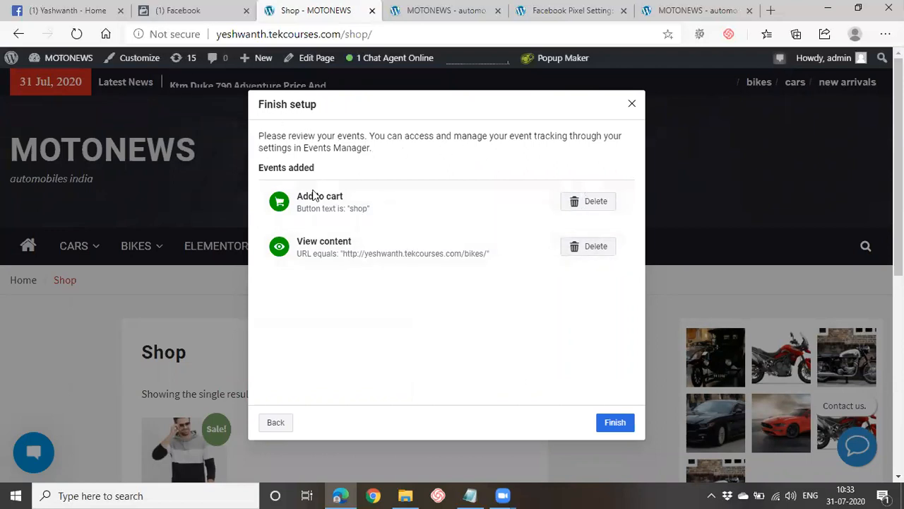
pyautogui.click(601, 428)
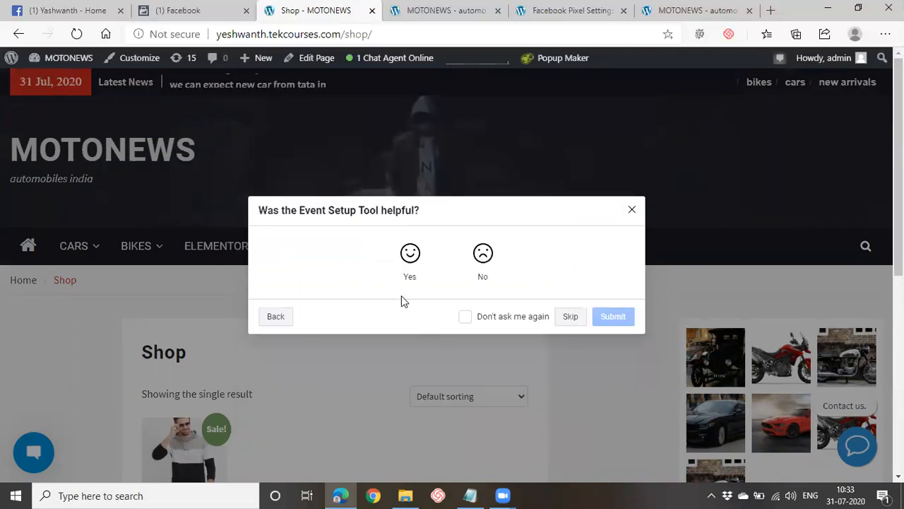
pyautogui.click(403, 269)
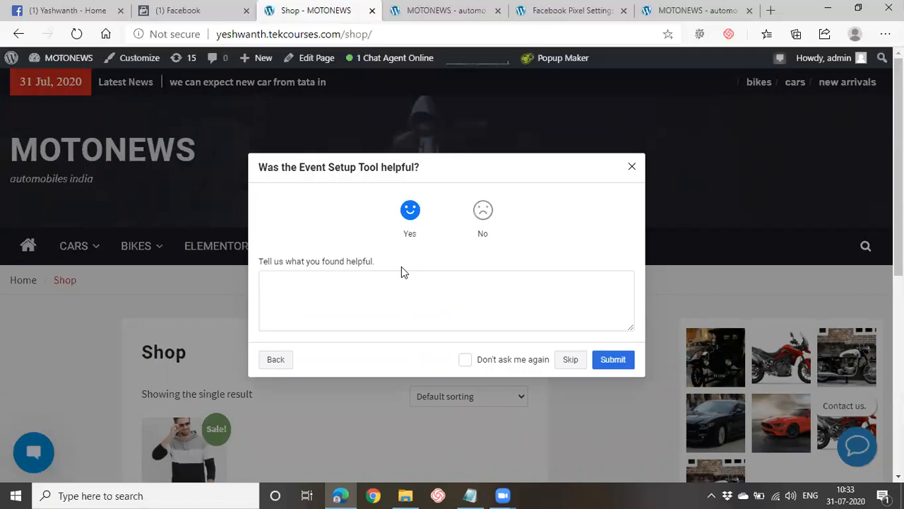
pyautogui.click(612, 363)
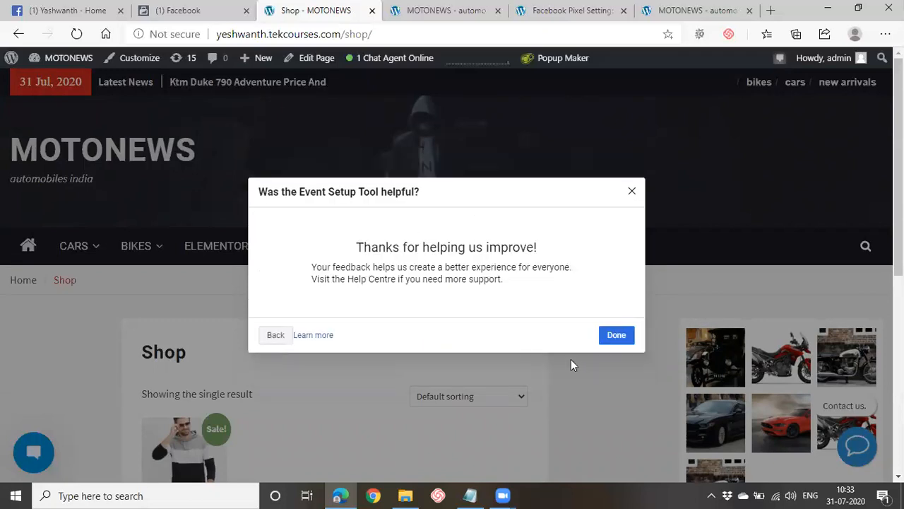
pyautogui.click(607, 339)
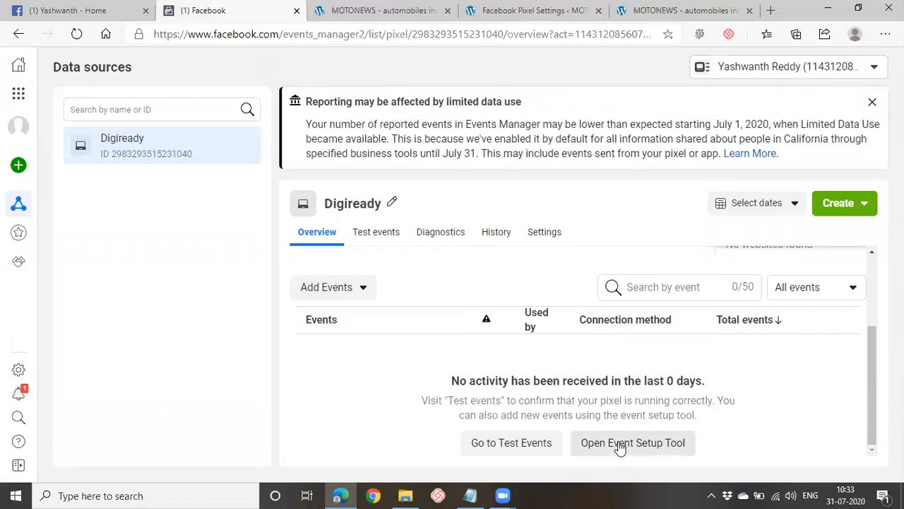
# Step: Go to the Digiready pixel's real-time event testing and open the MOTONEWS website from it
pyautogui.click(521, 446)
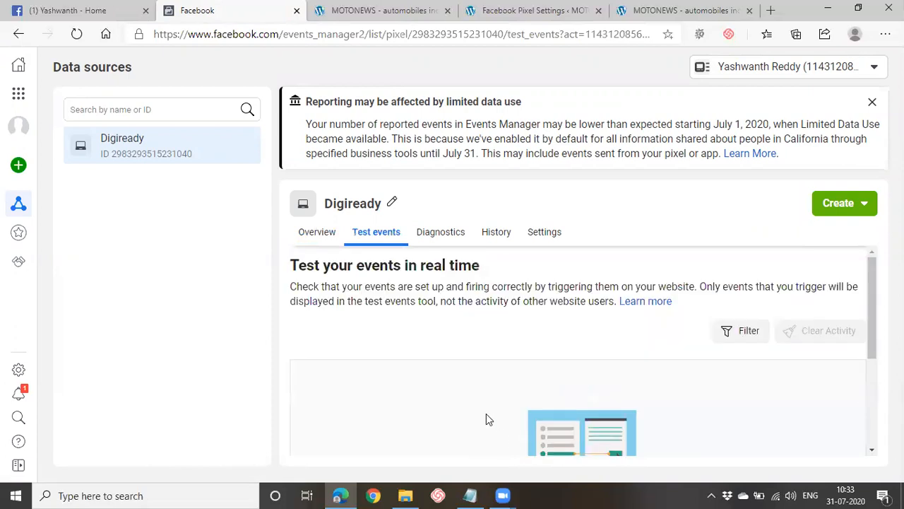
pyautogui.scroll(-2, 466, 384)
pyautogui.scroll(-1, 459, 375)
pyautogui.click(635, 377)
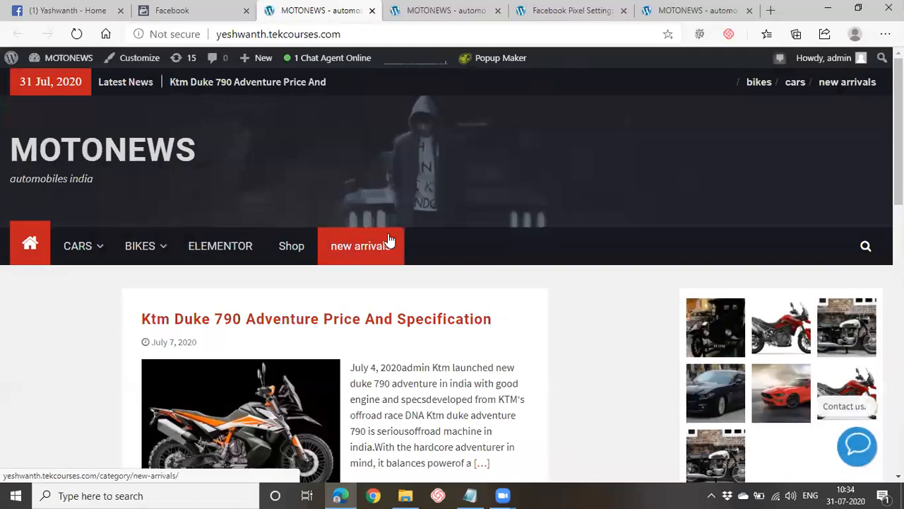
# Step: Trigger test events by visiting the Shop page and the BIKES page of the MOTONEWS site
pyautogui.click(298, 246)
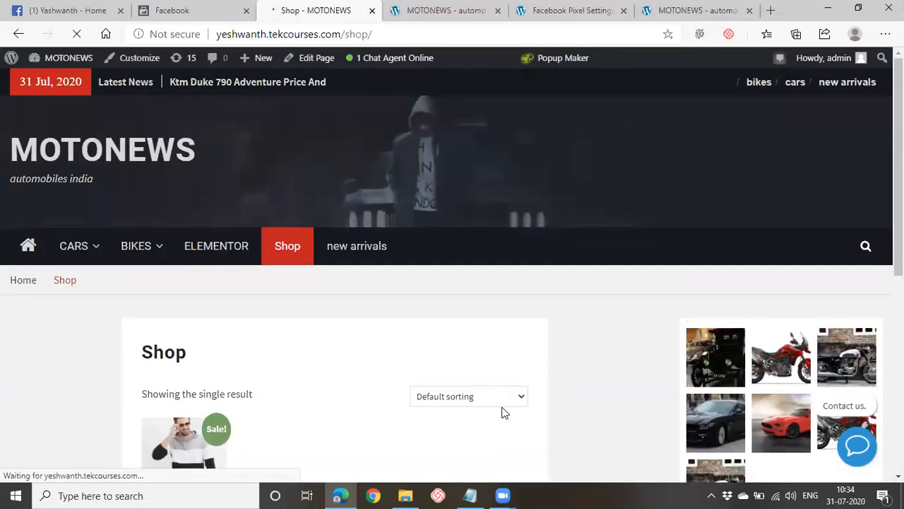
pyautogui.moveTo(135, 245)
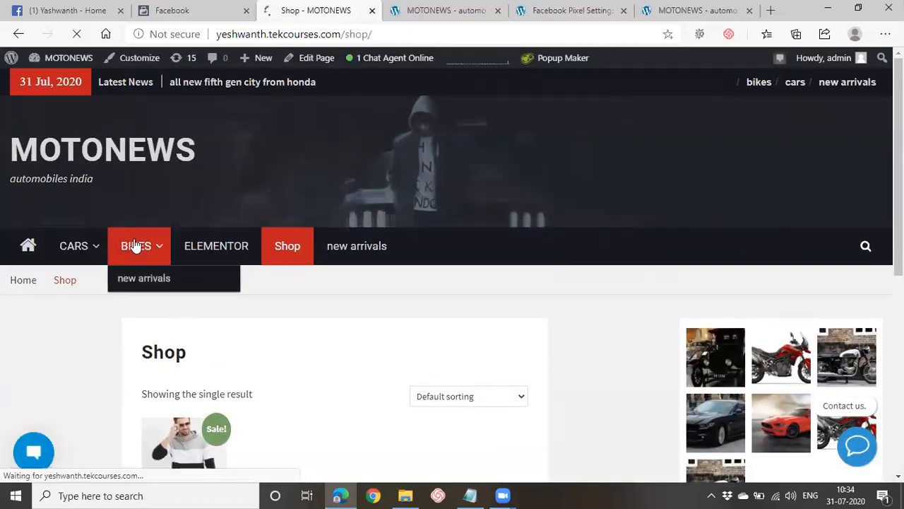
pyautogui.click(135, 244)
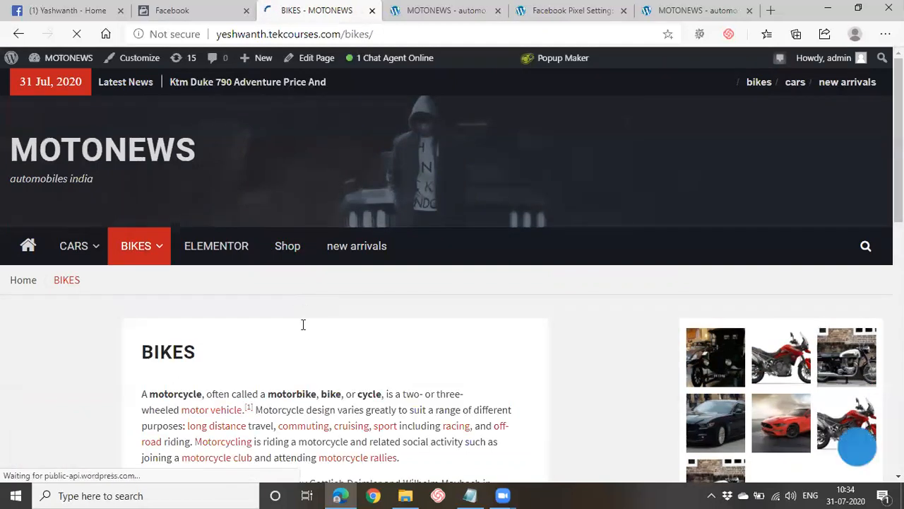
pyautogui.scroll(-3, 302, 325)
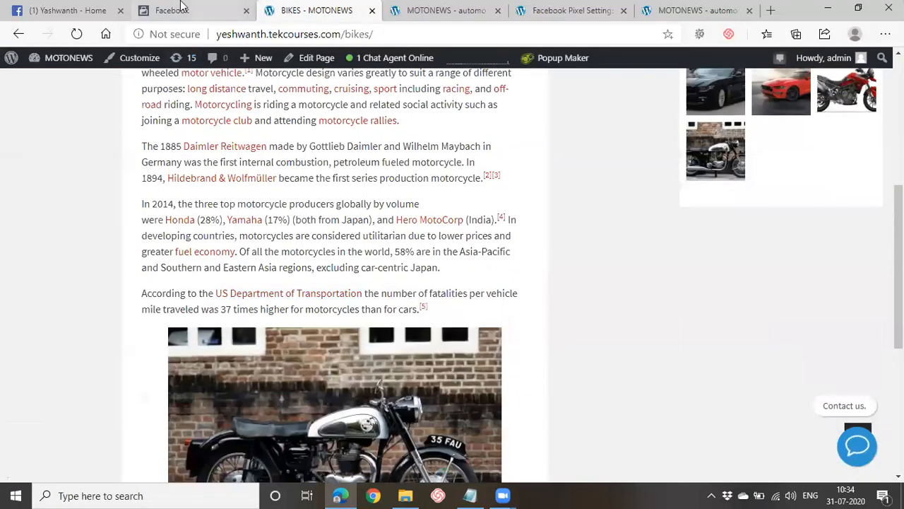
# Step: Return to the Digiready test events in Facebook Events Manager and review the activity received from the site
pyautogui.click(180, 8)
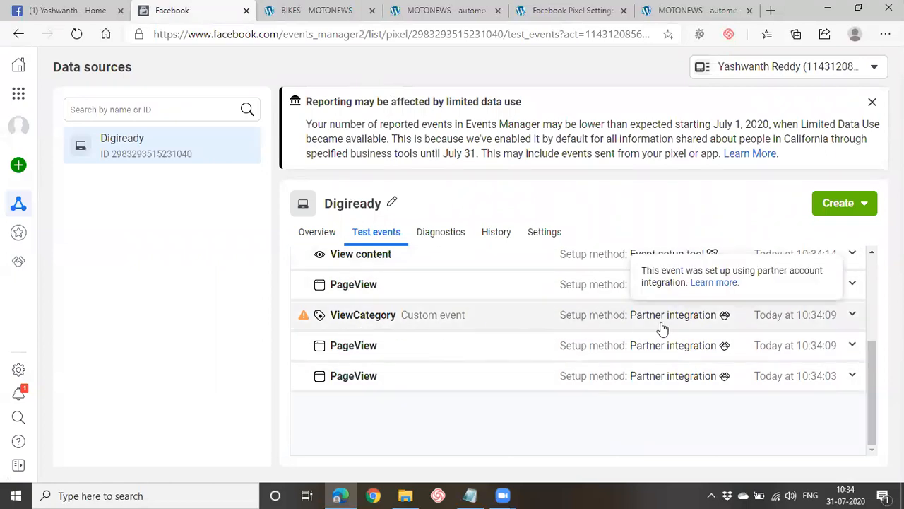
pyautogui.scroll(1, 499, 344)
pyautogui.scroll(2, 500, 344)
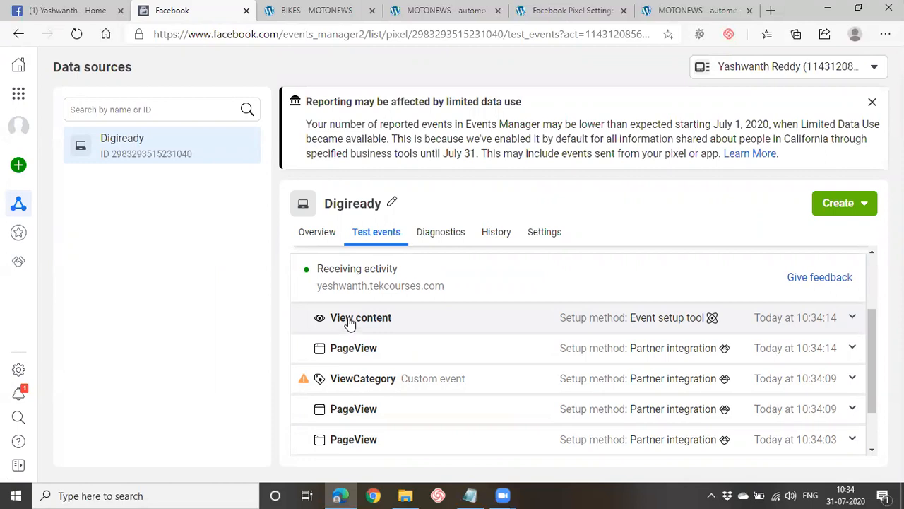
# Step: Examine the details of the received View content, bikes PageView and ViewCategory test events, including their URLs, triggers and parameters
pyautogui.click(851, 320)
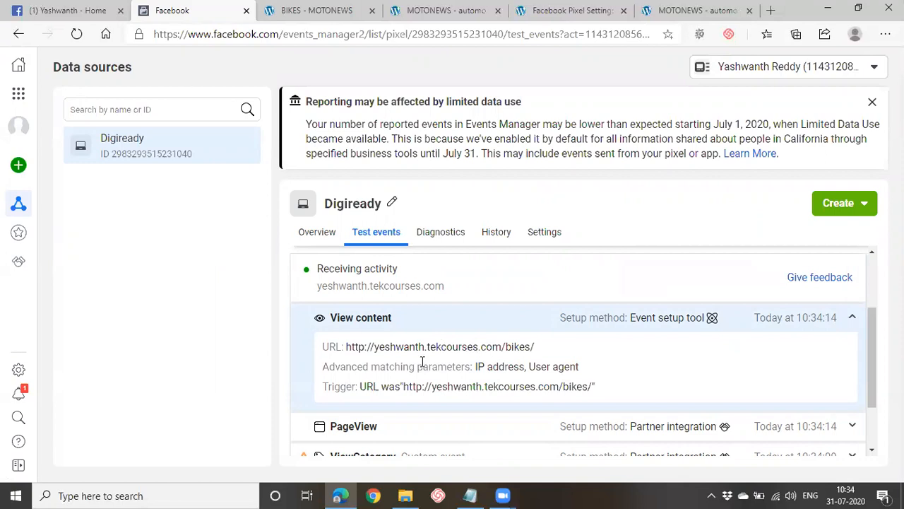
pyautogui.scroll(-1, 530, 359)
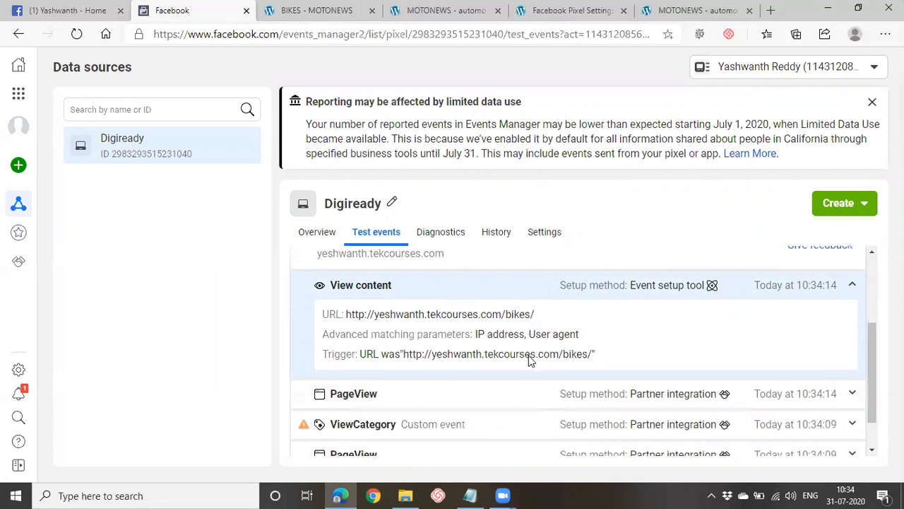
pyautogui.click(497, 368)
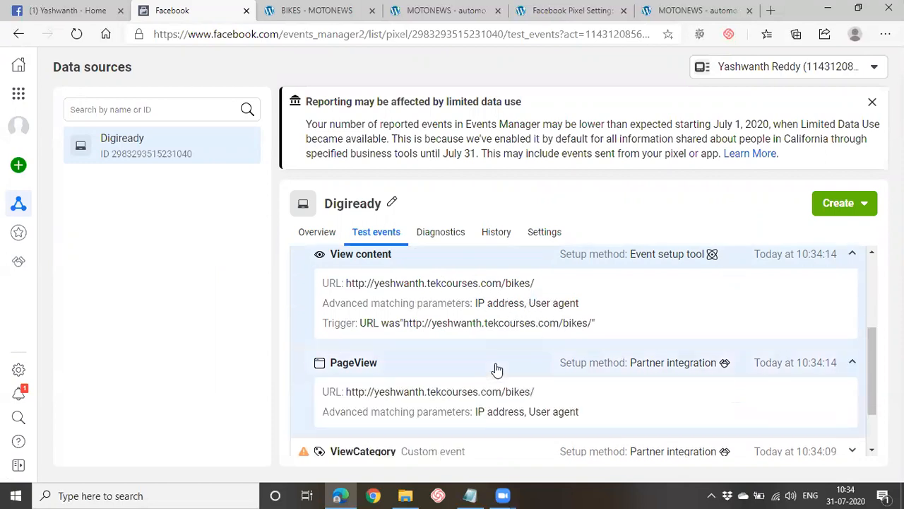
pyautogui.scroll(-1, 497, 368)
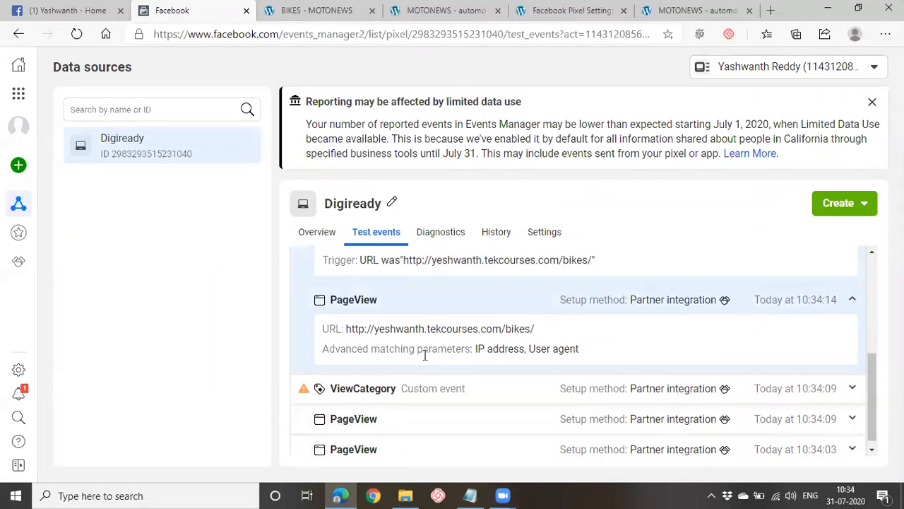
pyautogui.scroll(-1, 662, 337)
pyautogui.click(632, 385)
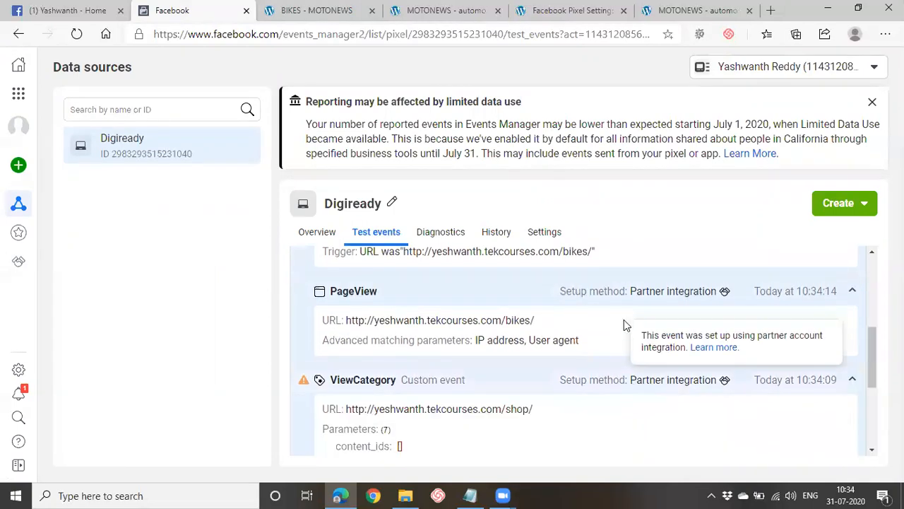
pyautogui.scroll(-2, 624, 319)
pyautogui.scroll(-1, 624, 322)
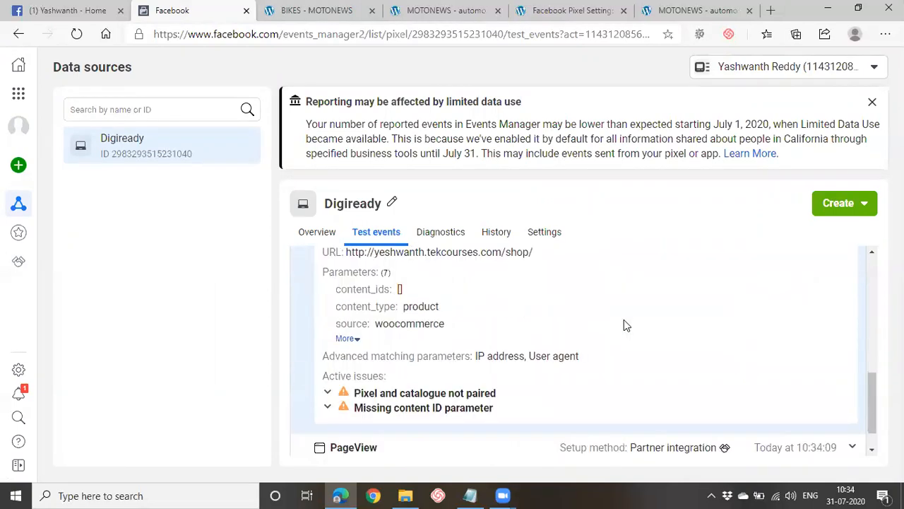
# Step: Check the details of the shop page's PageView event and collapse all expanded test events
pyautogui.scroll(3, 624, 323)
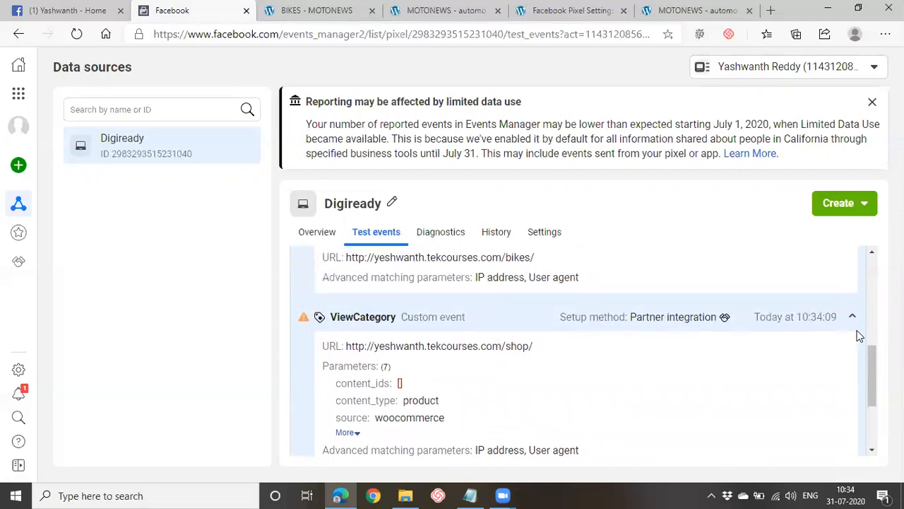
pyautogui.click(852, 322)
pyautogui.click(686, 403)
pyautogui.scroll(-1, 688, 405)
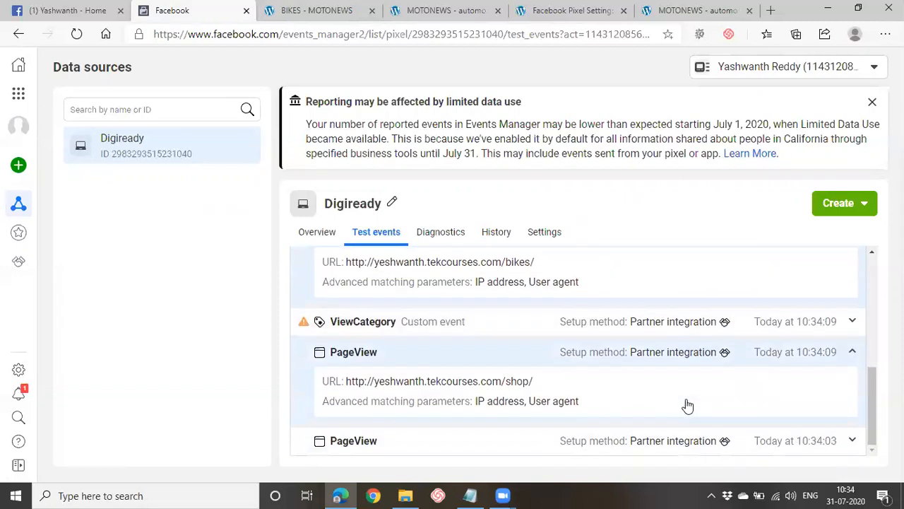
pyautogui.click(853, 353)
pyautogui.click(773, 287)
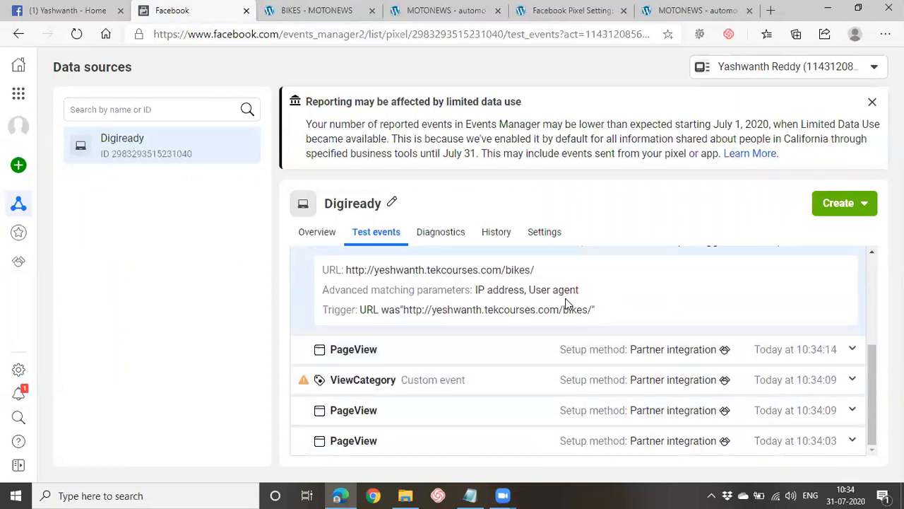
pyautogui.scroll(2, 810, 294)
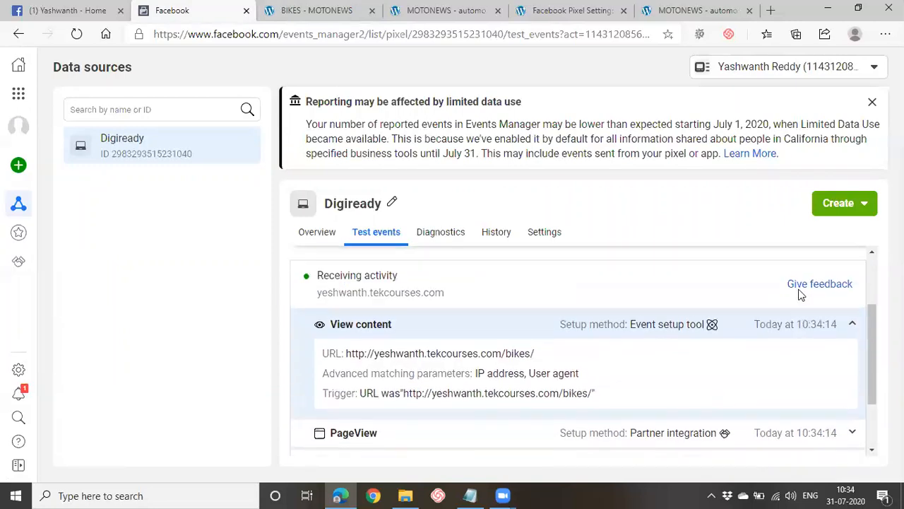
pyautogui.click(848, 337)
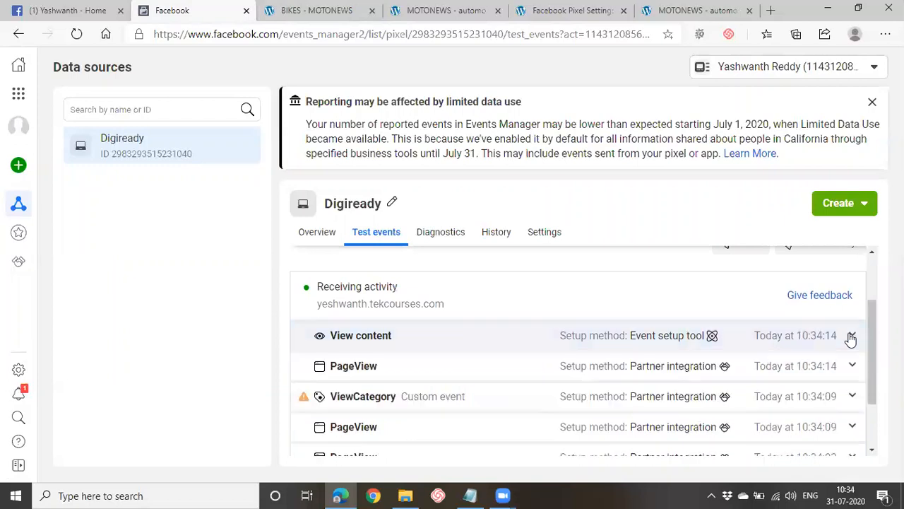
# Step: Review the Digiready pixel's diagnostics and its change history entries for the View content and Add to cart events
pyautogui.click(444, 237)
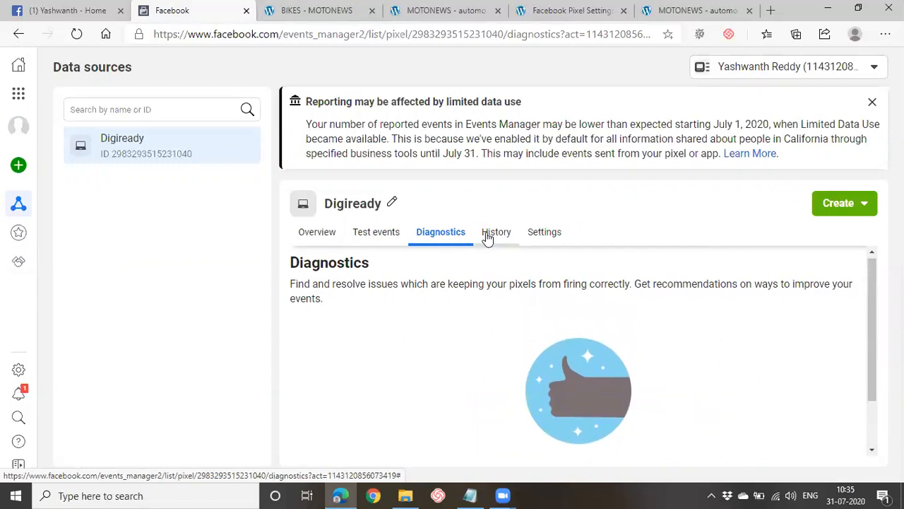
pyautogui.click(510, 240)
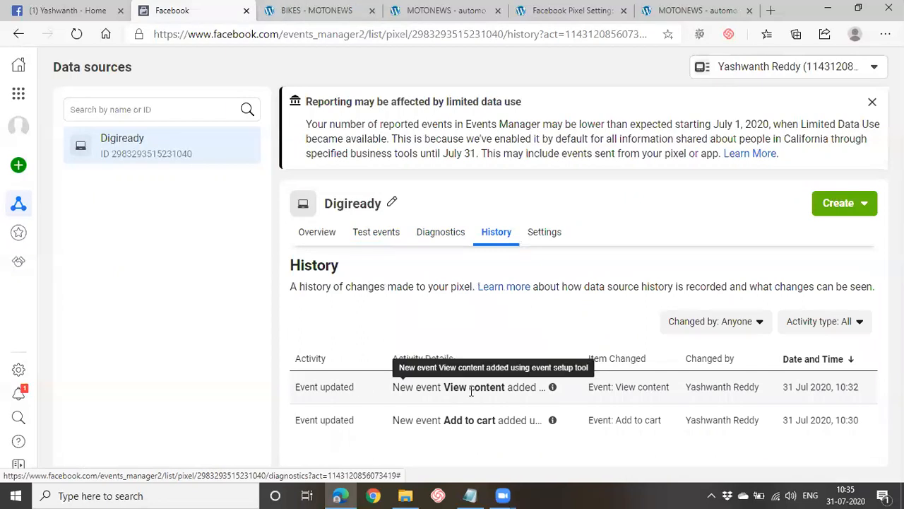
pyautogui.moveTo(443, 387); pyautogui.dragTo(515, 390)
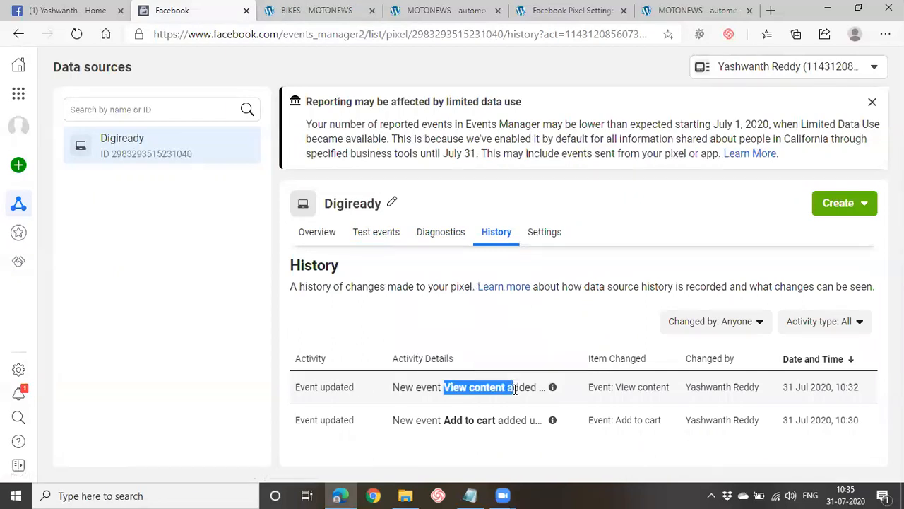
pyautogui.click(513, 389)
pyautogui.moveTo(438, 419); pyautogui.dragTo(535, 421)
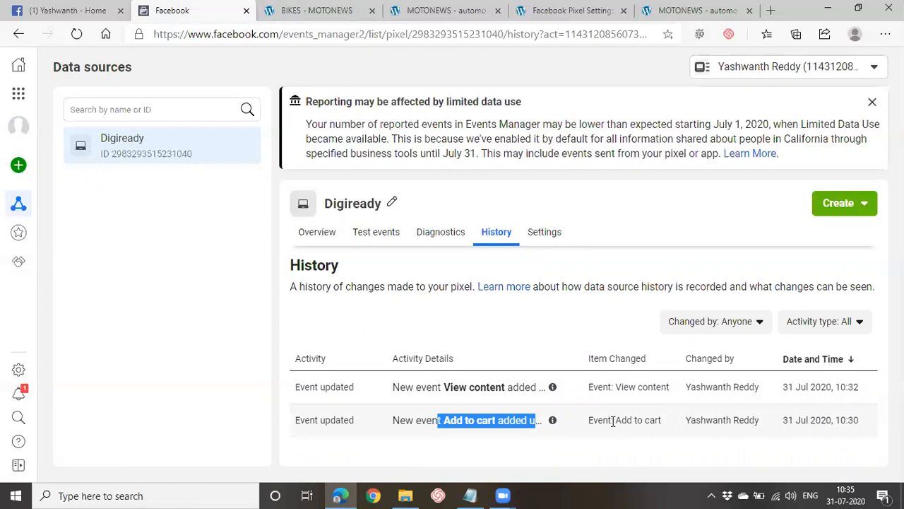
# Step: Review the Add to cart entry in the Digiready pixel's change history and view the pixel's settings
pyautogui.moveTo(613, 421); pyautogui.dragTo(669, 427)
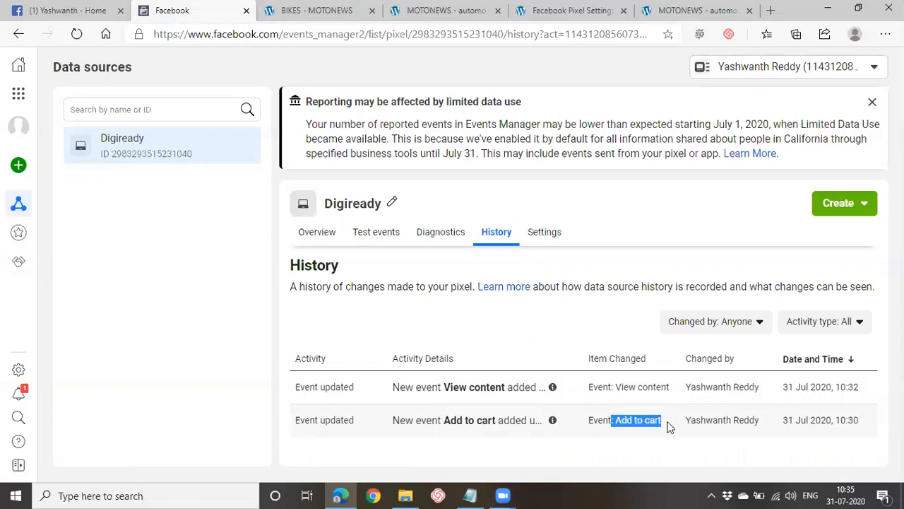
pyautogui.moveTo(442, 420); pyautogui.dragTo(485, 420)
pyautogui.click(484, 419)
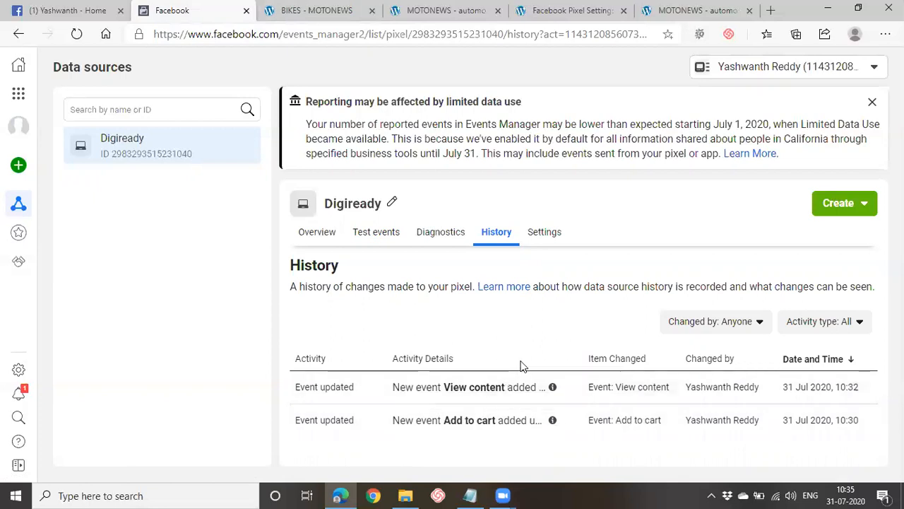
pyautogui.click(549, 239)
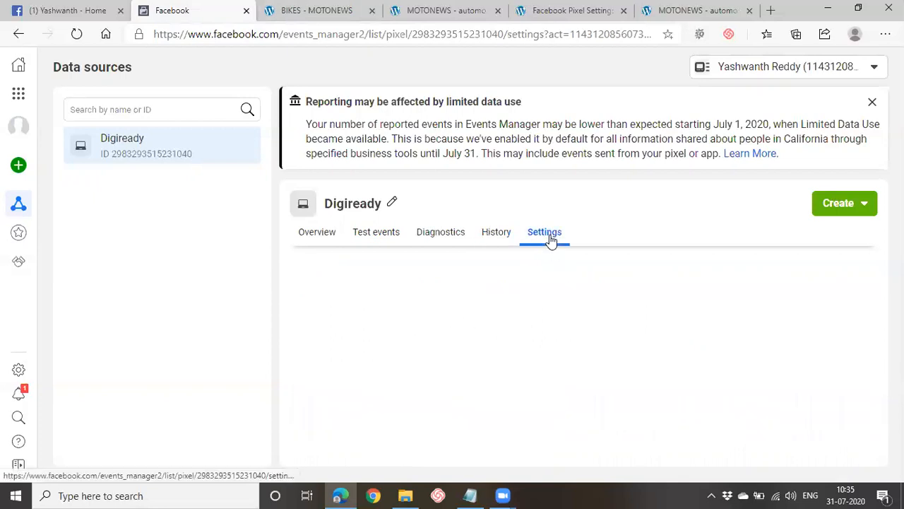
# Step: Open the event setup tool from the Digiready pixel's overview, read its description of adding events without code, and cancel it
pyautogui.click(326, 240)
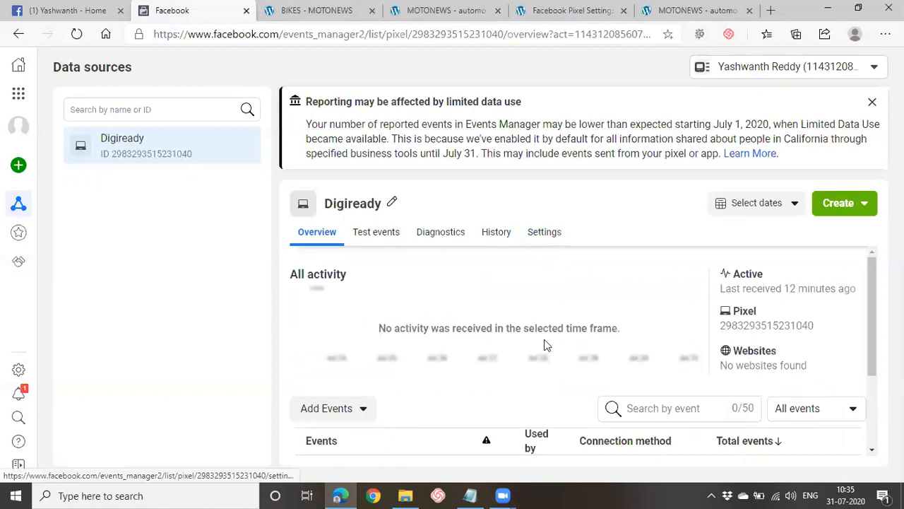
pyautogui.scroll(-3, 543, 345)
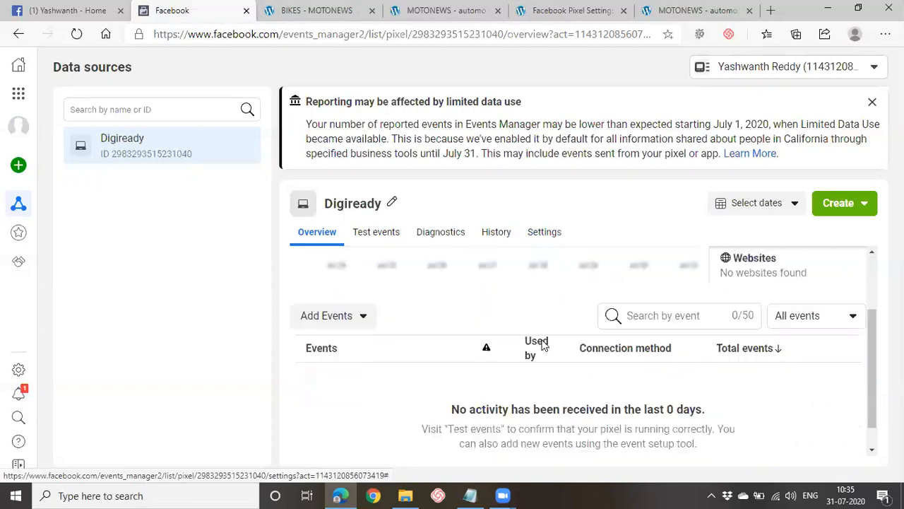
pyautogui.click(639, 443)
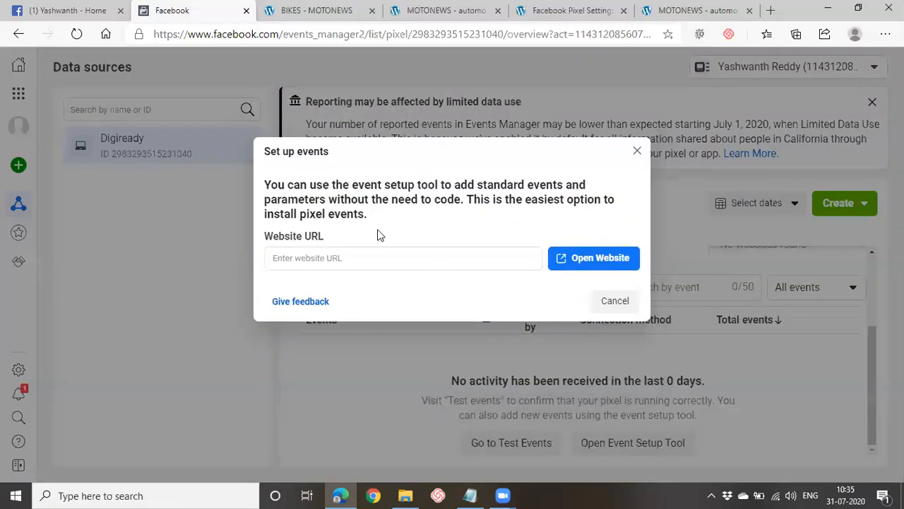
pyautogui.click(403, 267)
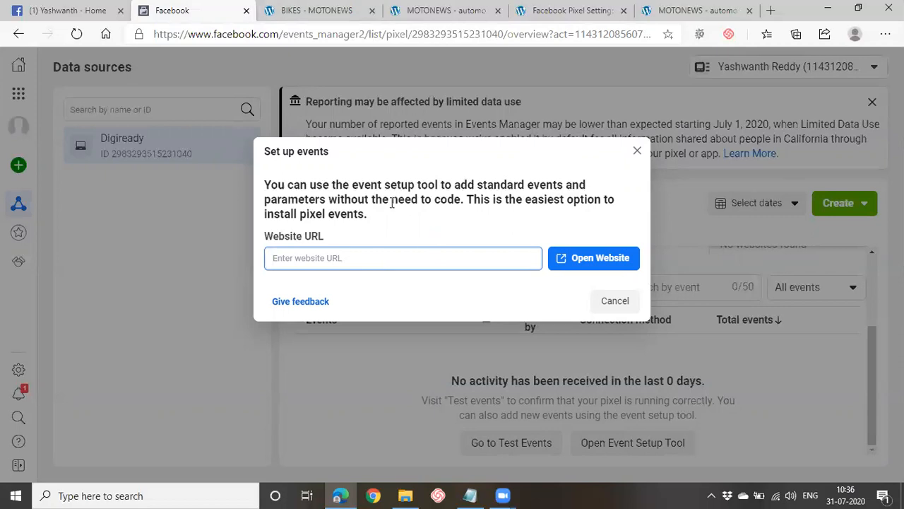
pyautogui.moveTo(335, 203); pyautogui.dragTo(482, 203)
pyautogui.click(477, 233)
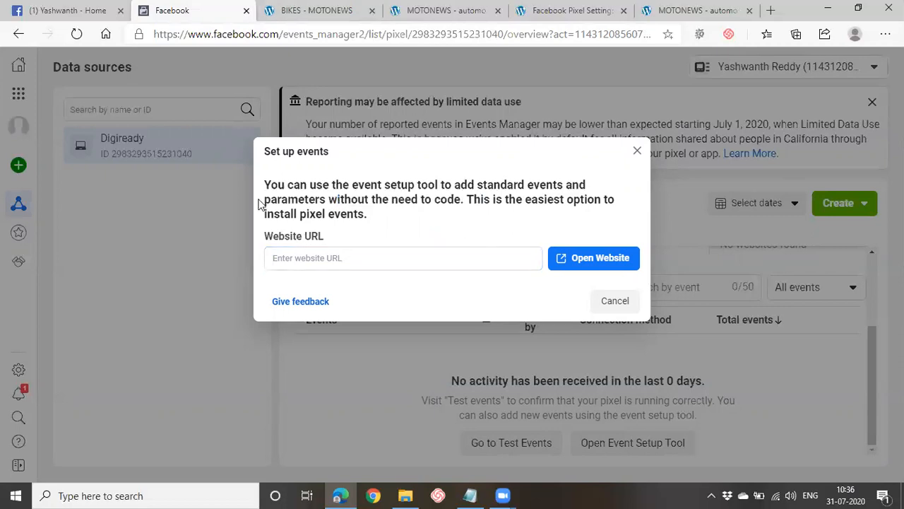
pyautogui.moveTo(329, 200); pyautogui.dragTo(456, 200)
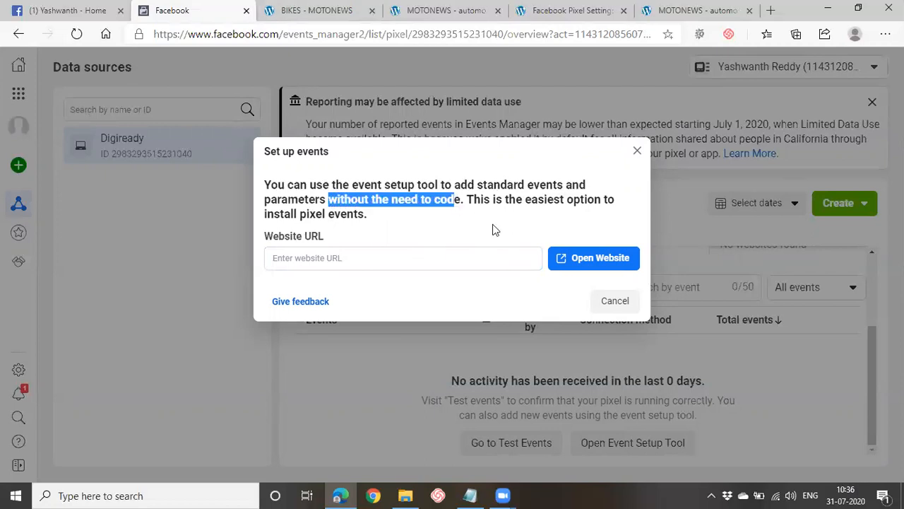
pyautogui.click(613, 302)
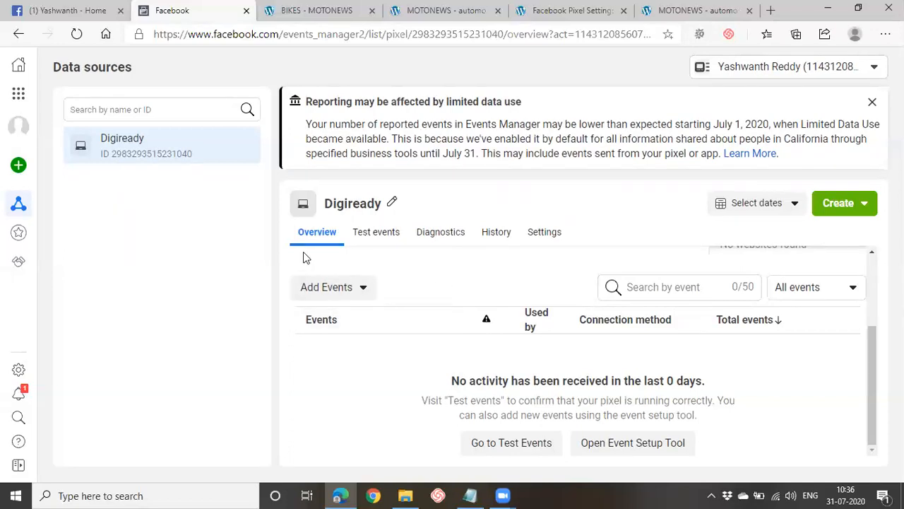
# Step: Start a new custom conversion with Digiready as the data source and All URL traffic as the conversion event
pyautogui.moveTo(10, 240)
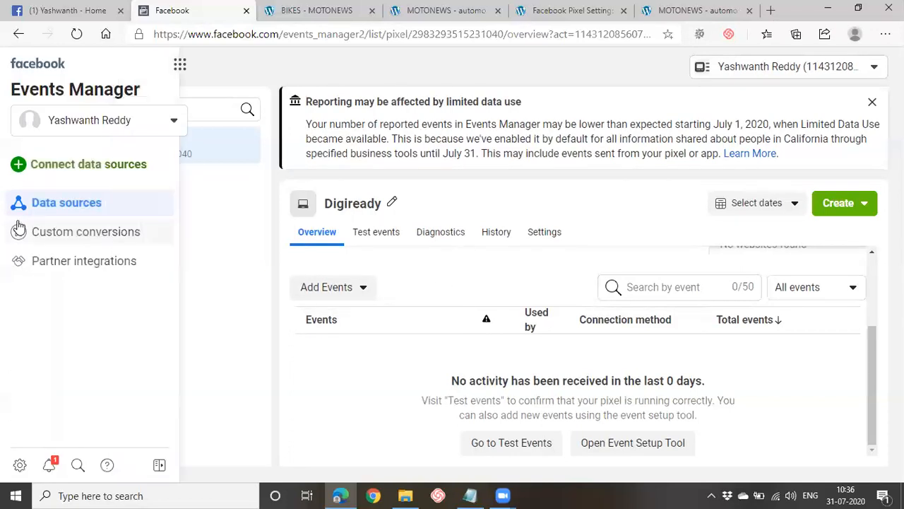
pyautogui.click(83, 238)
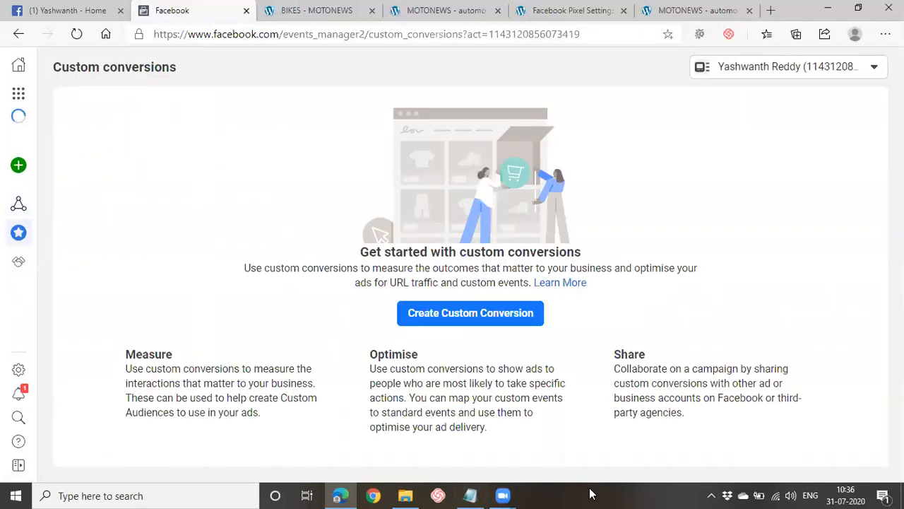
pyautogui.click(477, 332)
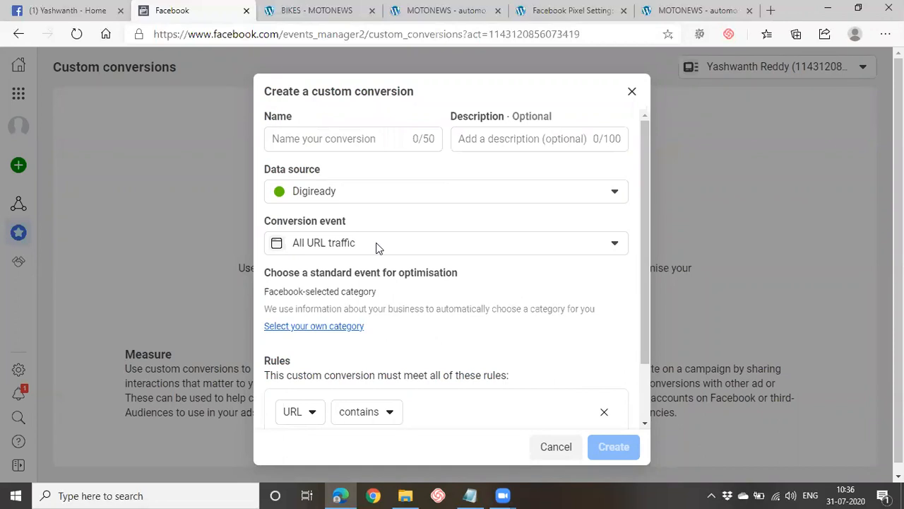
pyautogui.click(387, 201)
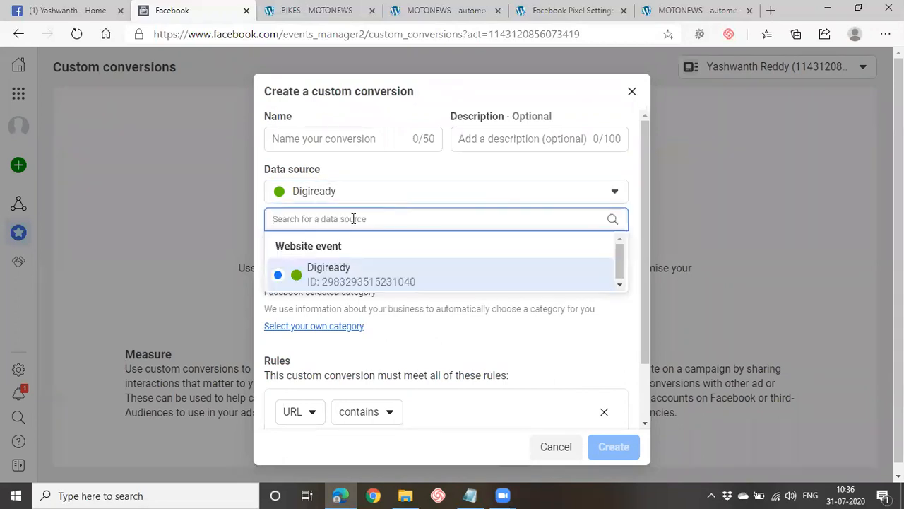
pyautogui.click(338, 274)
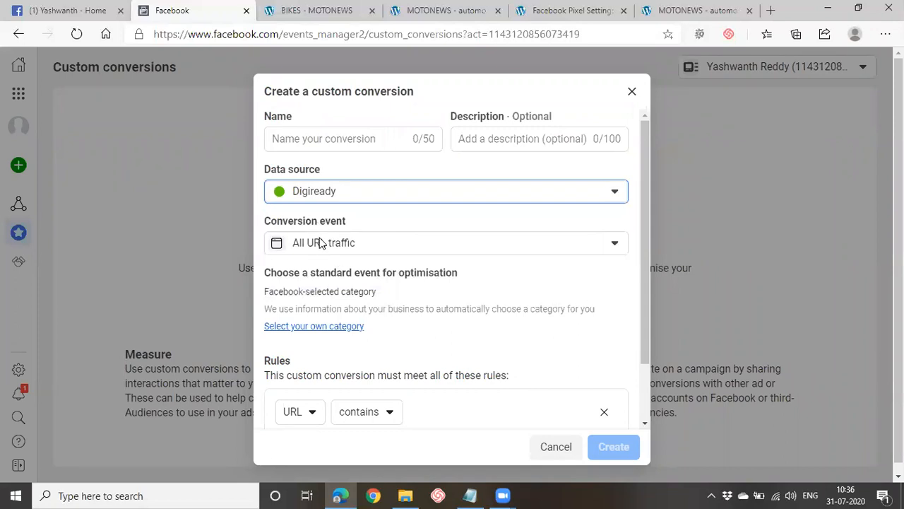
pyautogui.click(320, 243)
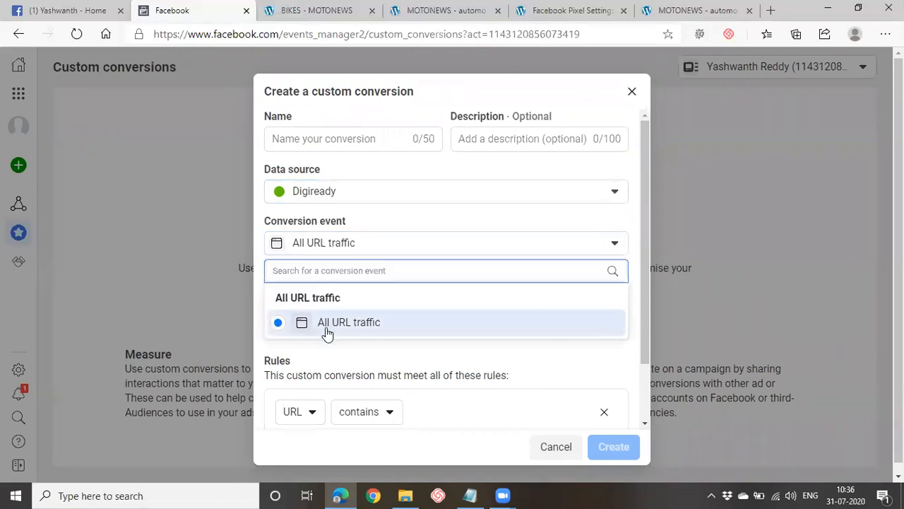
pyautogui.click(337, 326)
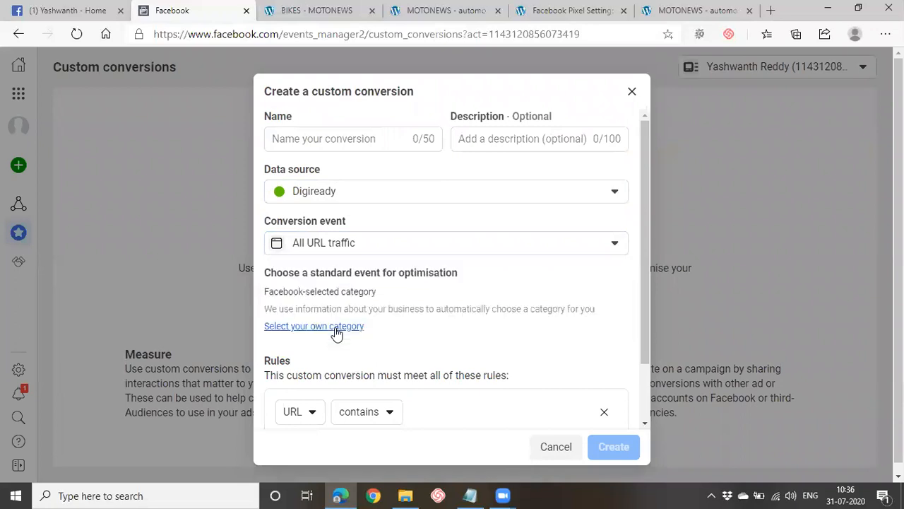
# Step: Name the custom conversion "Digiready conversion"
pyautogui.click(297, 142)
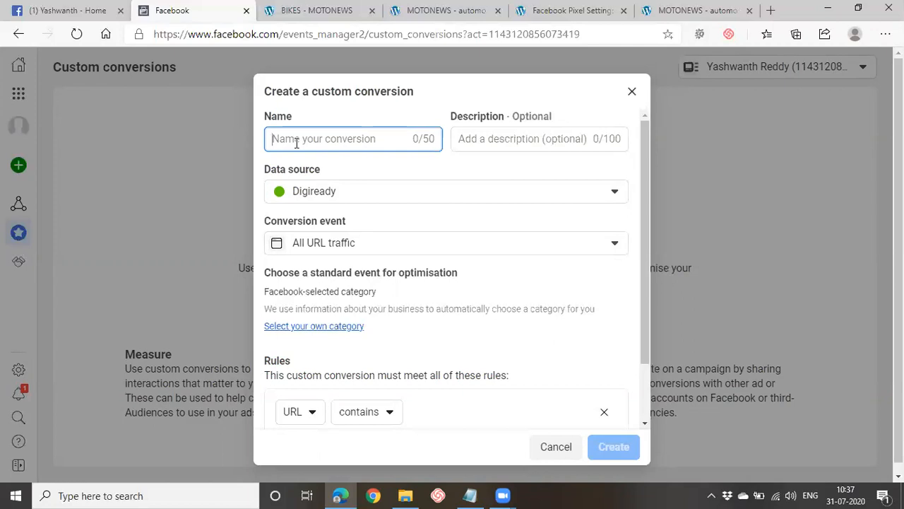
pyautogui.write('D')
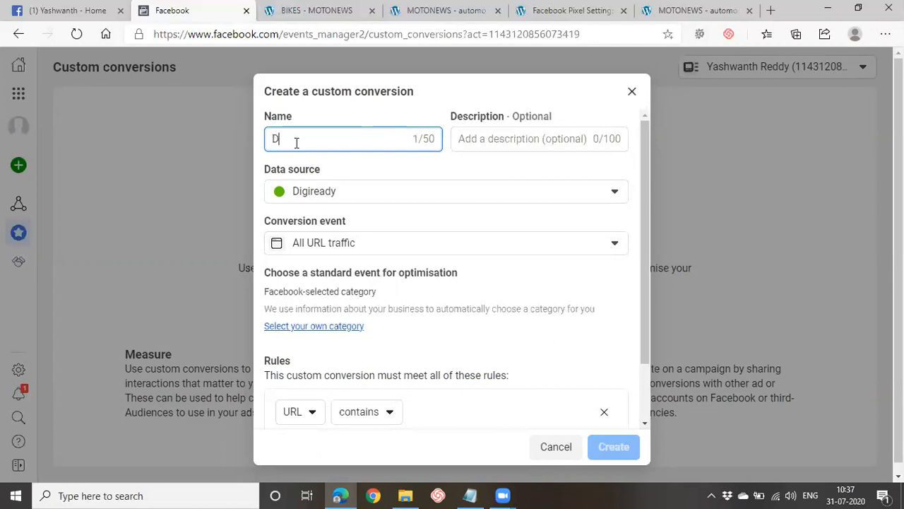
pyautogui.write('igiready conversion')
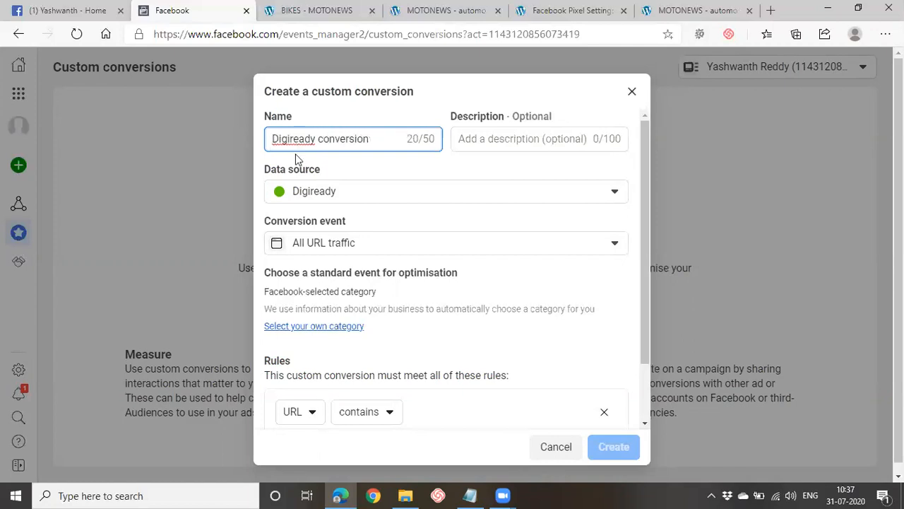
# Step: Review the available standard event categories for the conversion's optimisation and choose Other
pyautogui.scroll(-1, 380, 256)
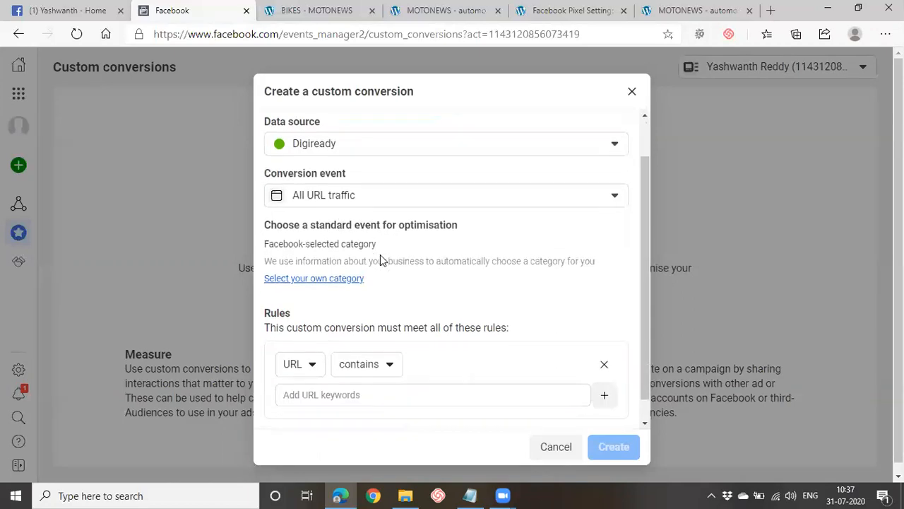
pyautogui.click(317, 281)
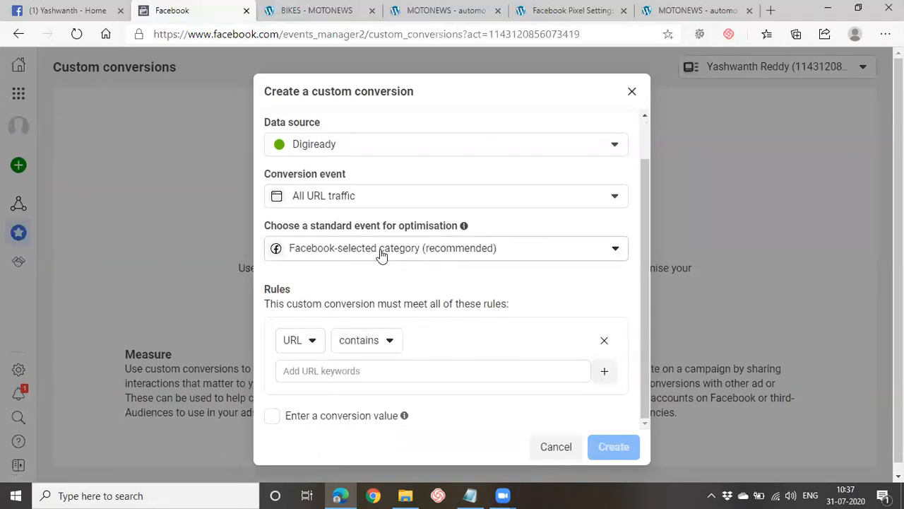
pyautogui.click(381, 255)
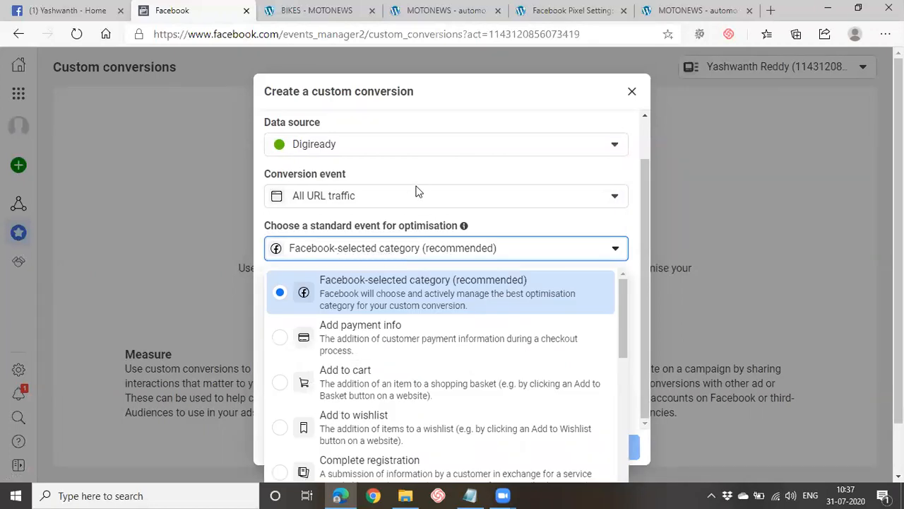
pyautogui.scroll(-1, 416, 189)
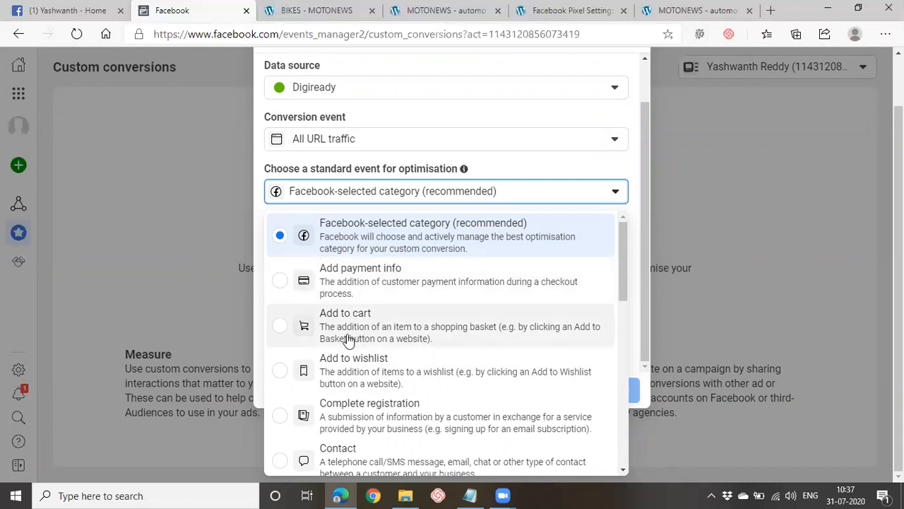
pyautogui.scroll(-1, 434, 337)
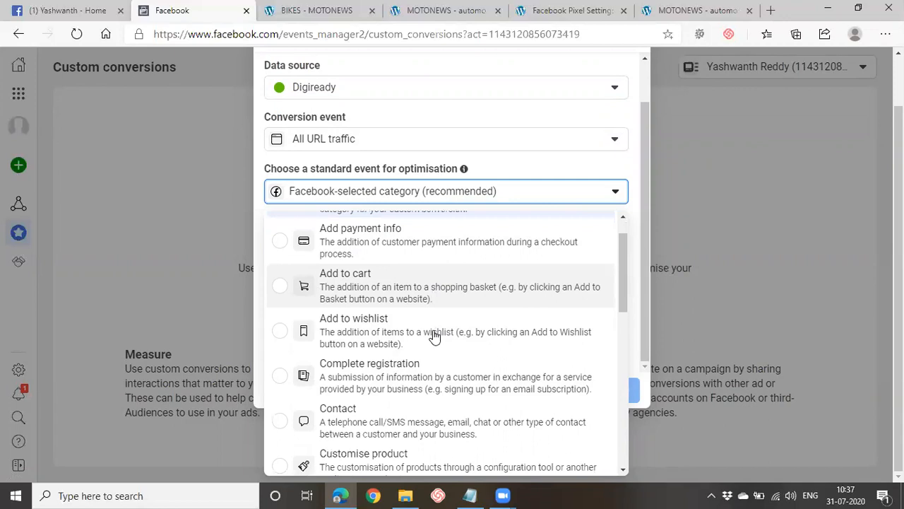
pyautogui.scroll(-1, 436, 335)
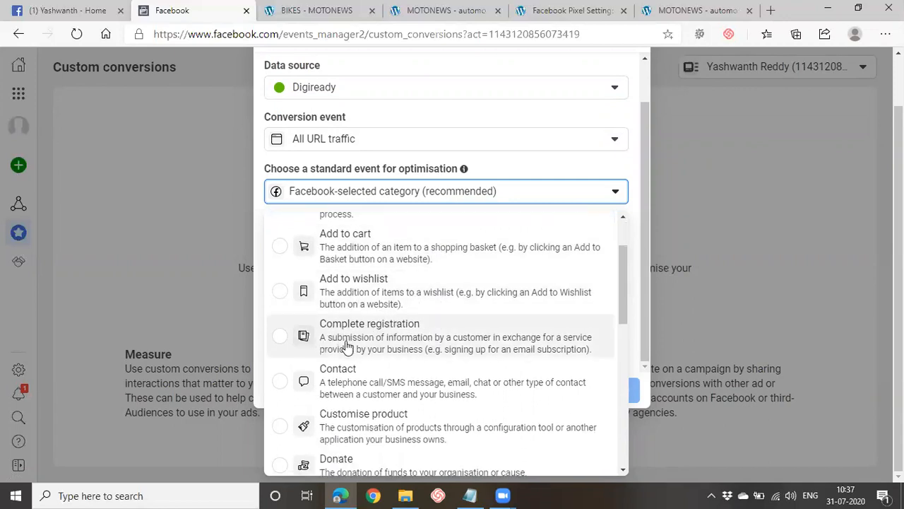
pyautogui.scroll(-1, 346, 344)
pyautogui.scroll(-1, 390, 370)
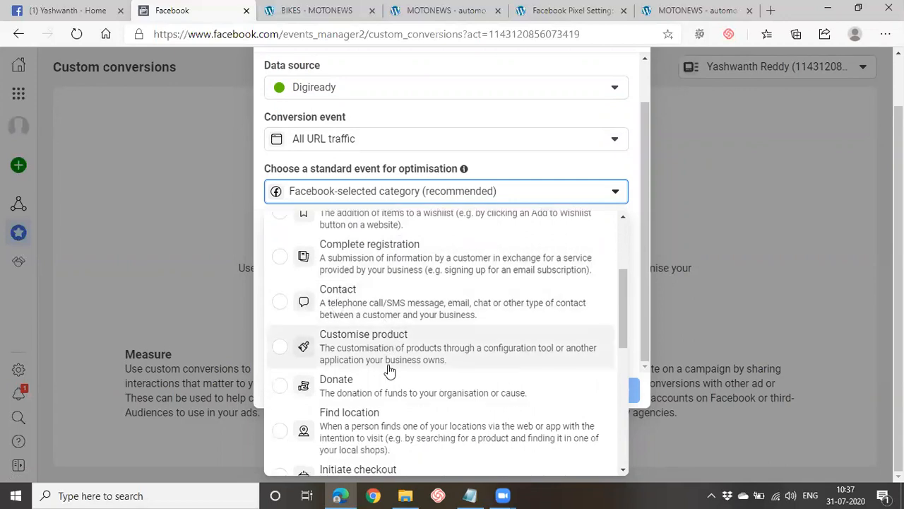
pyautogui.scroll(-2, 369, 400)
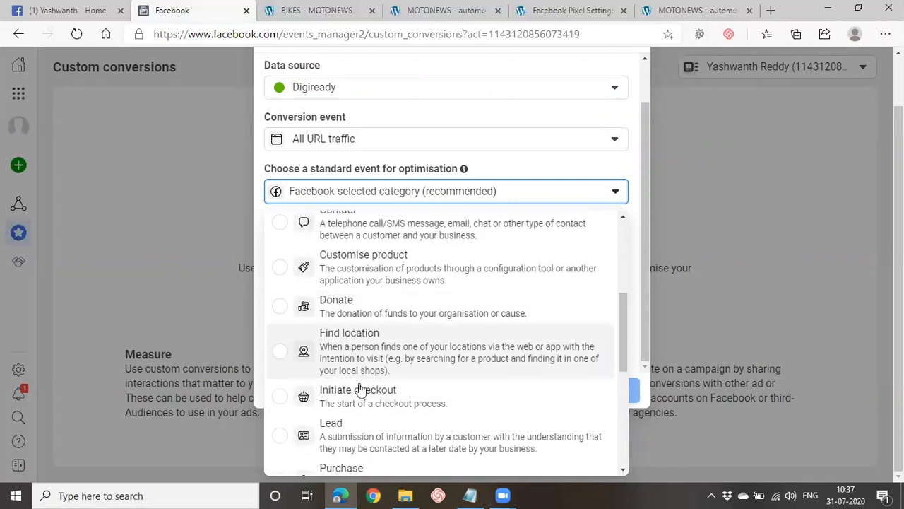
pyautogui.scroll(-4, 360, 389)
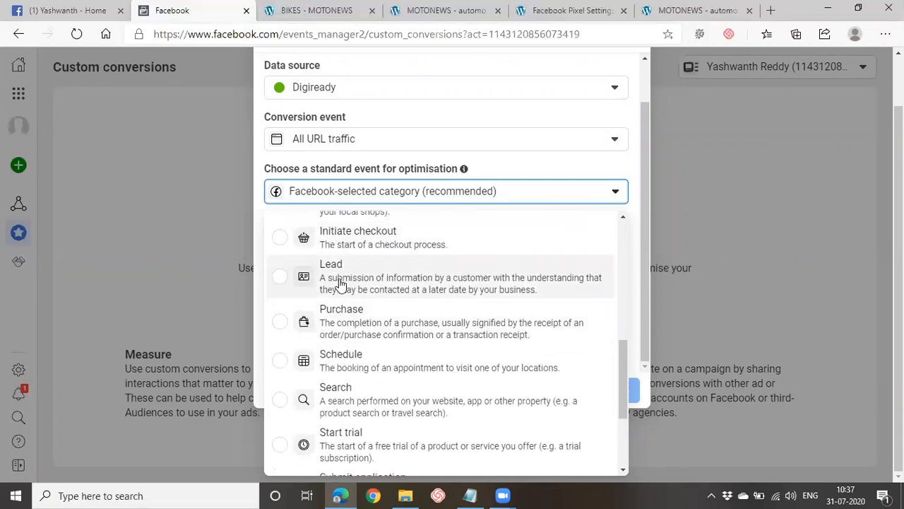
pyautogui.scroll(-3, 341, 284)
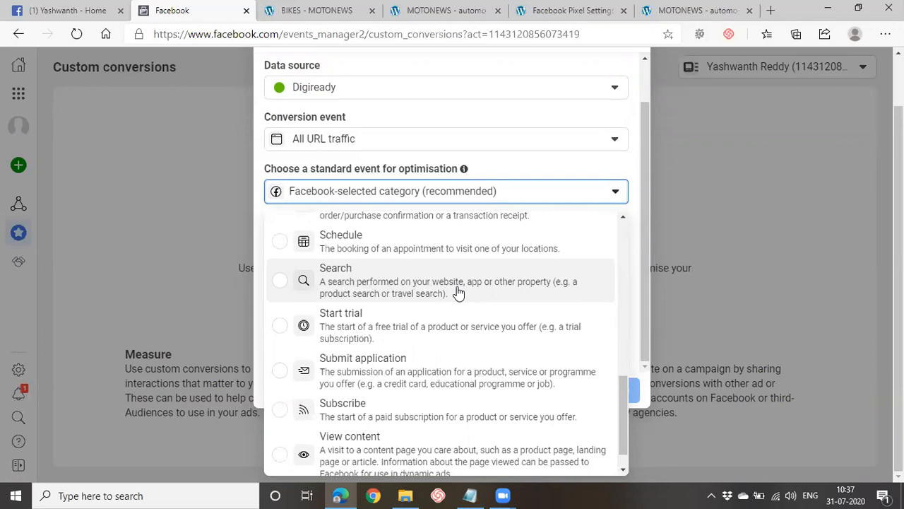
pyautogui.scroll(-1, 457, 291)
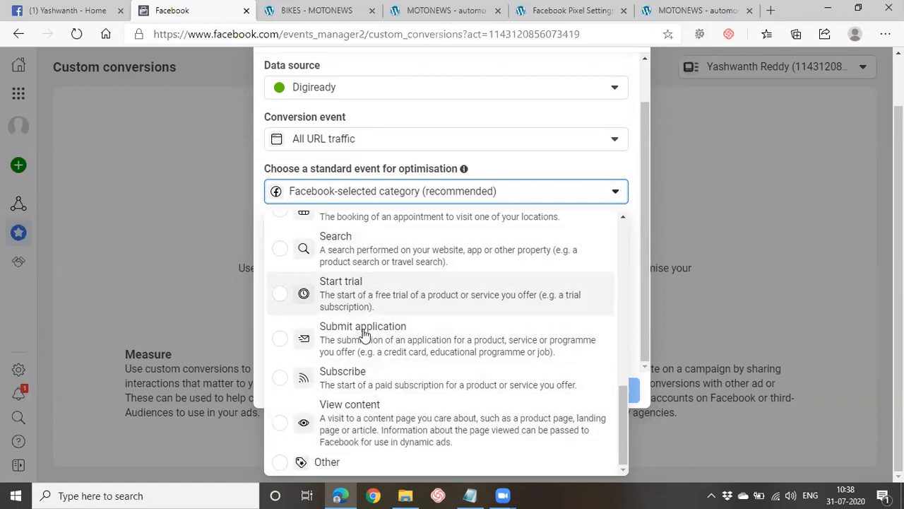
pyautogui.scroll(6, 387, 402)
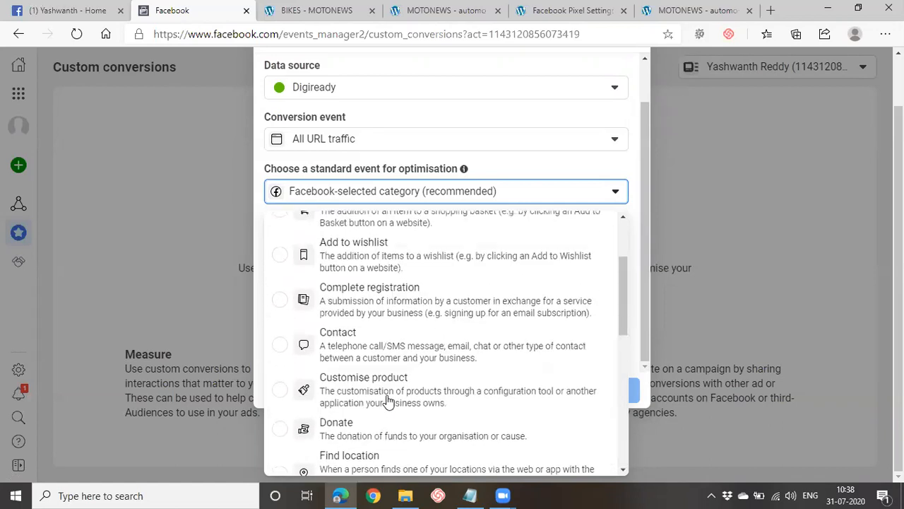
pyautogui.scroll(3, 387, 402)
pyautogui.scroll(-15, 384, 402)
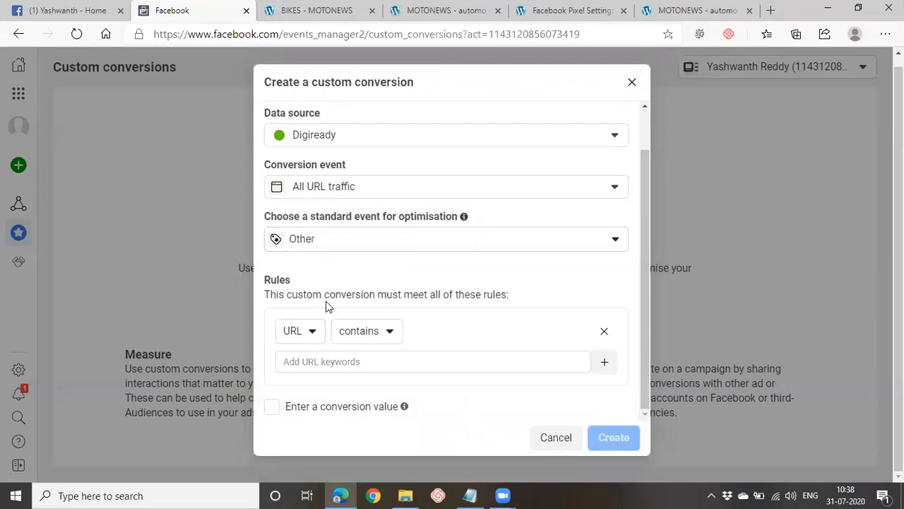
# Step: Set the custom conversion rule's URL condition to equals
pyautogui.click(375, 368)
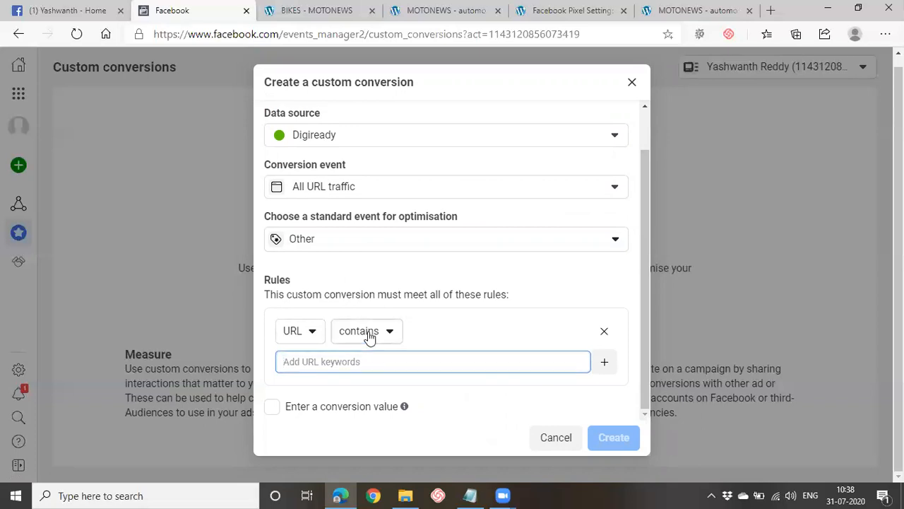
pyautogui.click(368, 335)
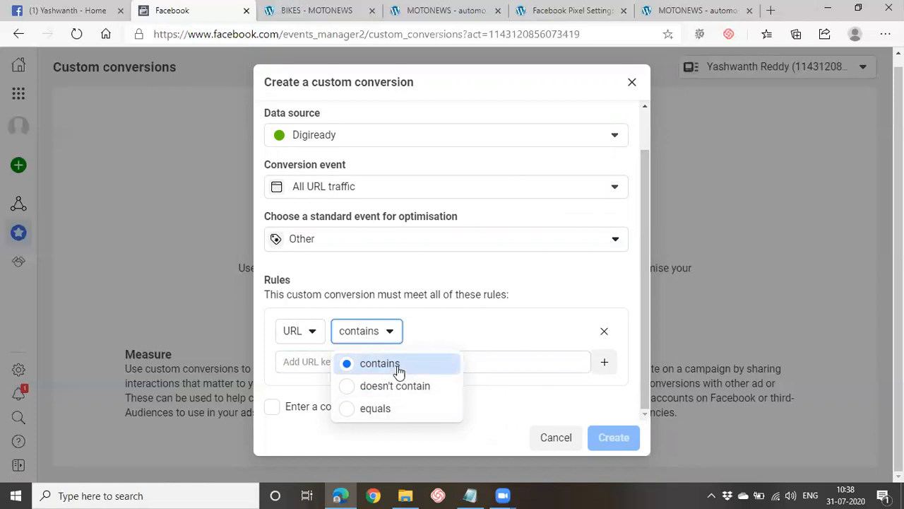
pyautogui.click(393, 412)
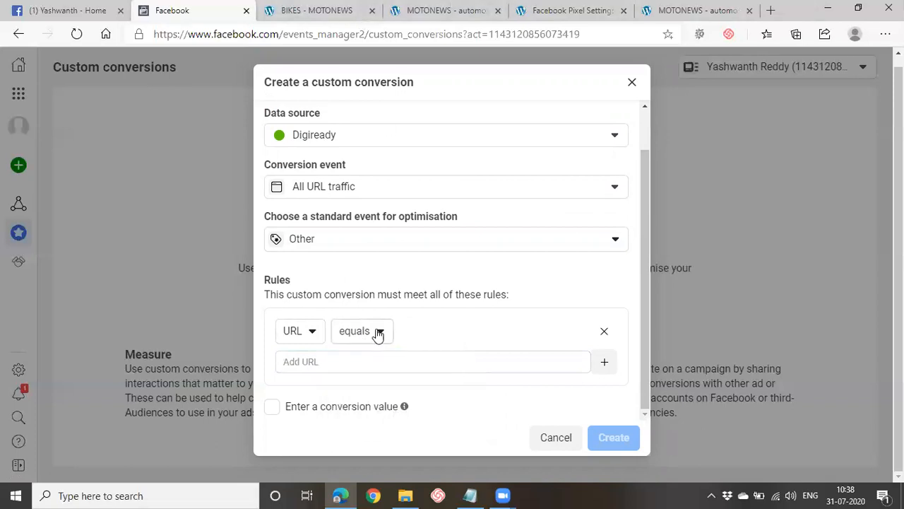
# Step: Copy the root address of the MOTONEWS site from its BIKES page and add it as the equals rule's URL
pyautogui.click(334, 5)
pyautogui.moveTo(345, 34); pyautogui.dragTo(212, 39)
pyautogui.hotkey('ctrl', 'c')
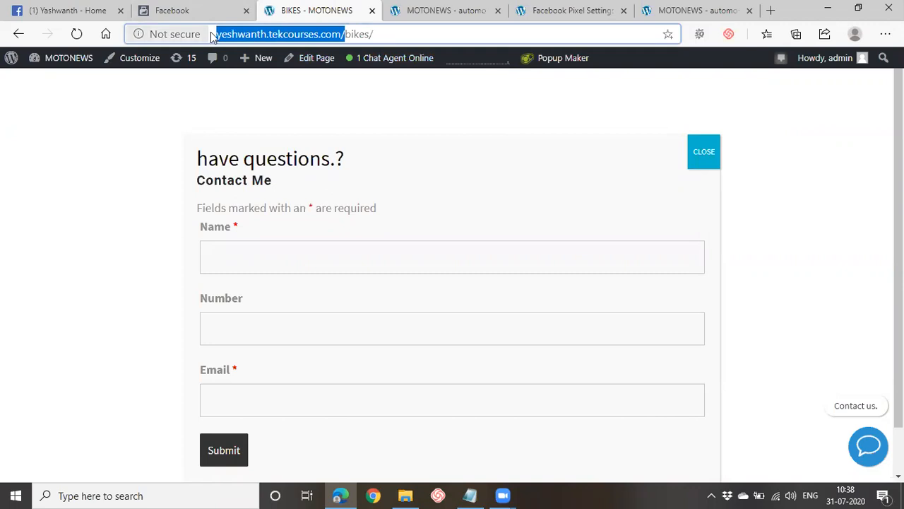
pyautogui.click(204, 7)
pyautogui.click(396, 366)
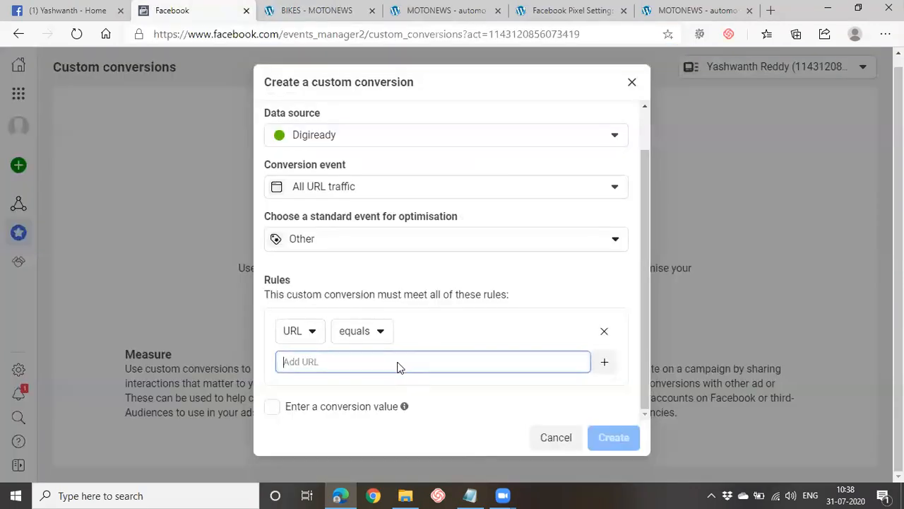
pyautogui.hotkey('ctrl', 'v')
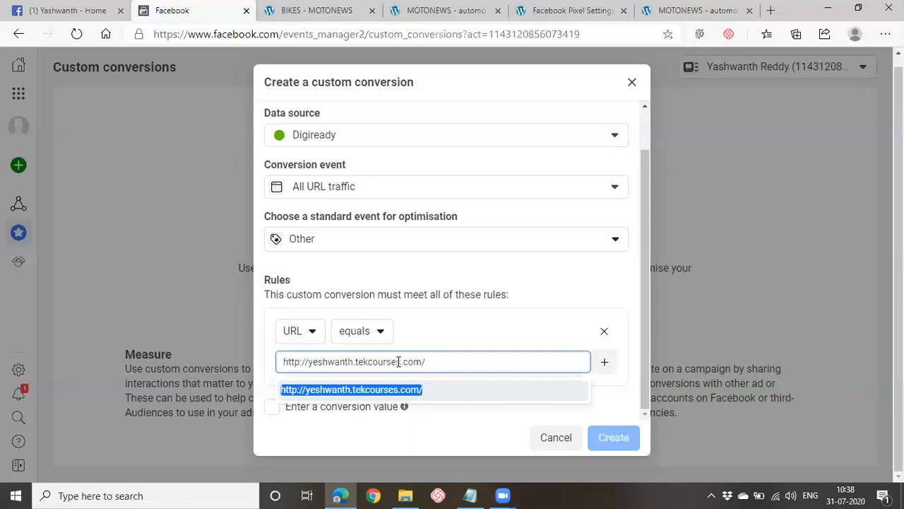
pyautogui.click(414, 391)
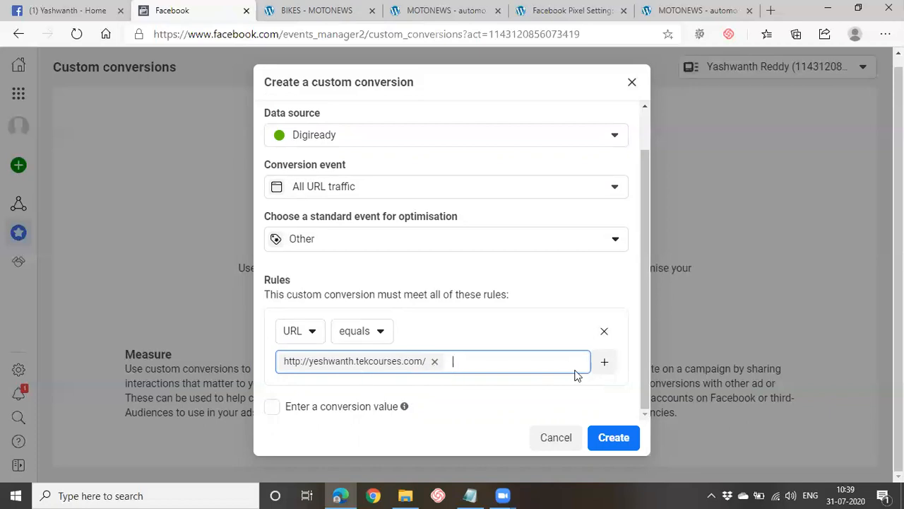
# Step: Add a second rule requiring the URL to contain the MOTONEWS site's root address, copied from the BIKES page
pyautogui.click(605, 362)
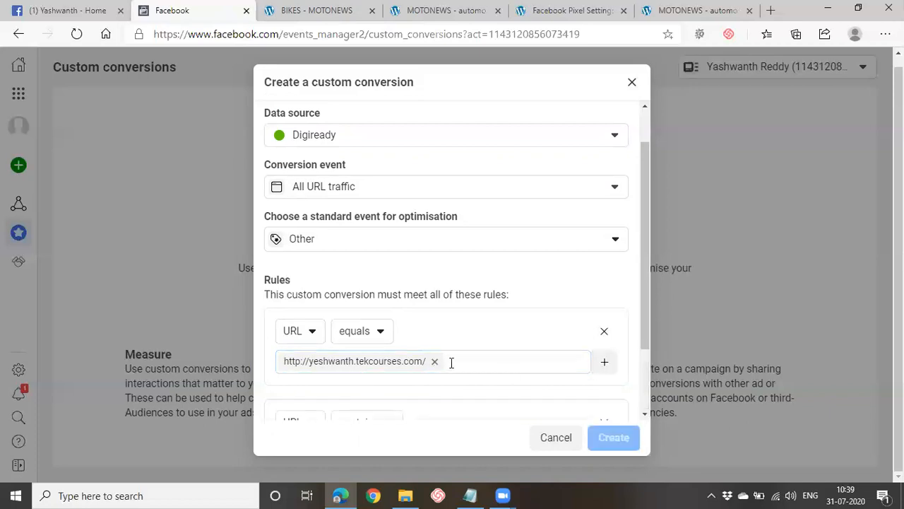
pyautogui.moveTo(263, 280); pyautogui.dragTo(404, 282)
pyautogui.scroll(-2, 450, 297)
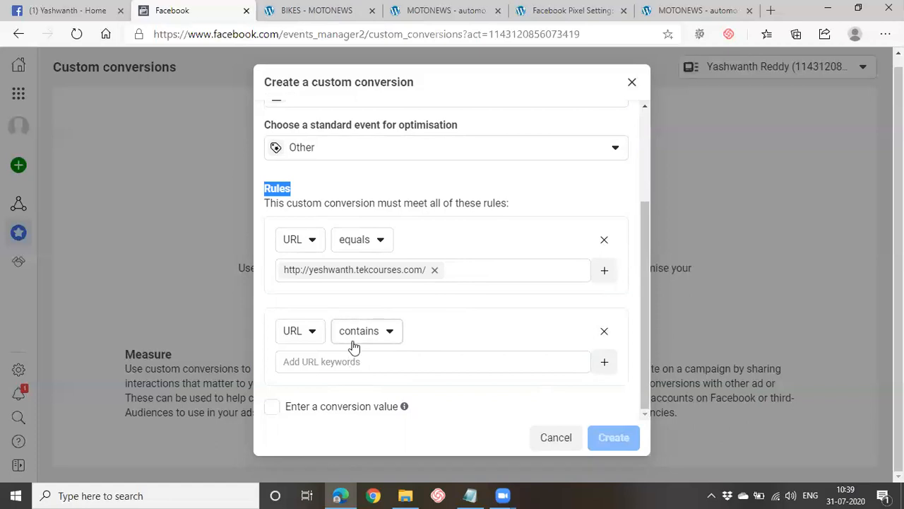
pyautogui.click(341, 9)
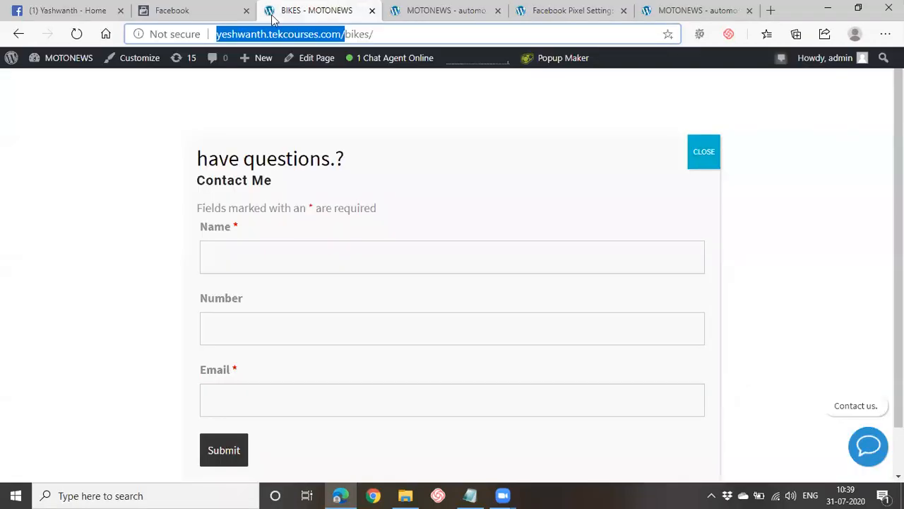
pyautogui.moveTo(347, 32); pyautogui.dragTo(204, 33)
pyautogui.hotkey('ctrl', 'c')
pyautogui.click(181, 10)
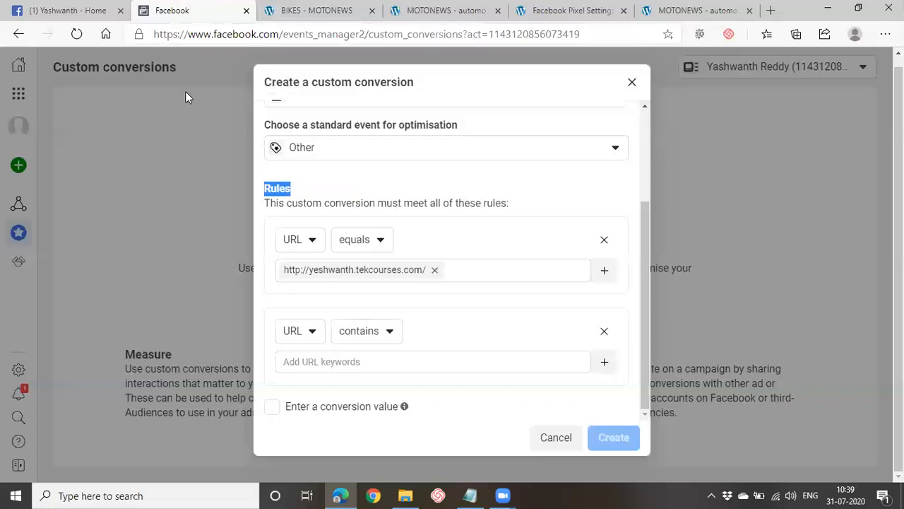
pyautogui.click(348, 362)
pyautogui.hotkey('ctrl', 'v')
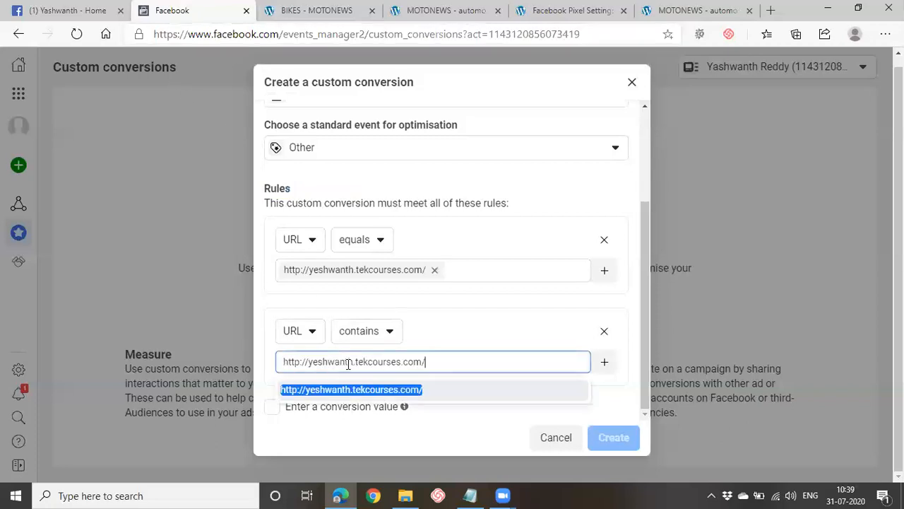
pyautogui.click(445, 400)
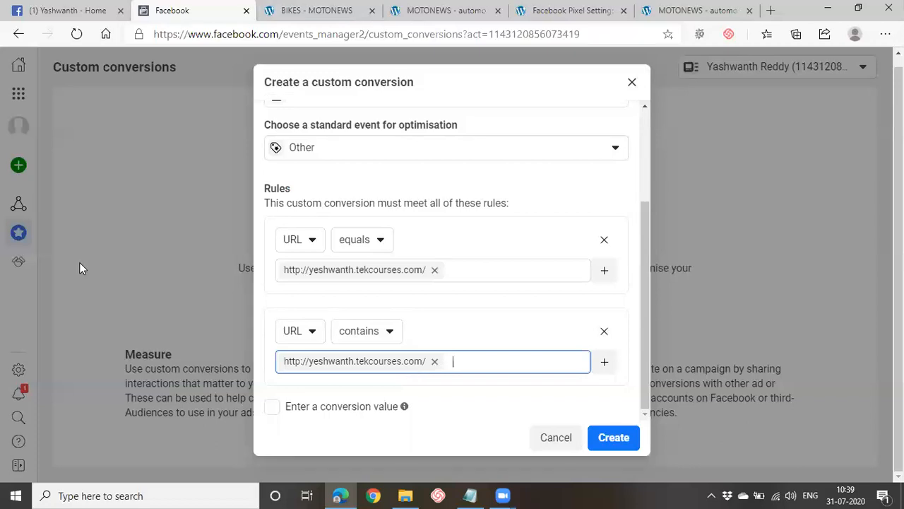
# Step: Compare the addresses of the MOTONEWS Bikes and Shop pages, examining the shared domain and the page-specific part, and return to the custom conversion
pyautogui.click(314, 10)
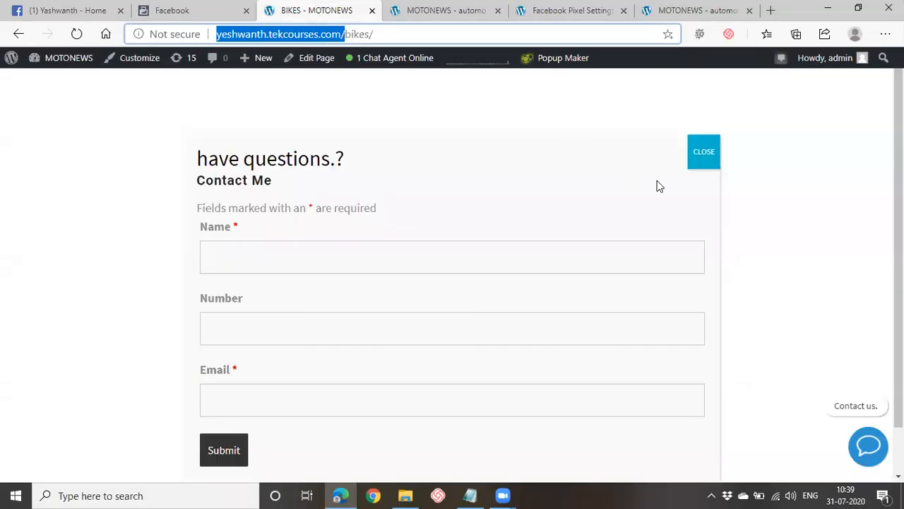
pyautogui.click(712, 153)
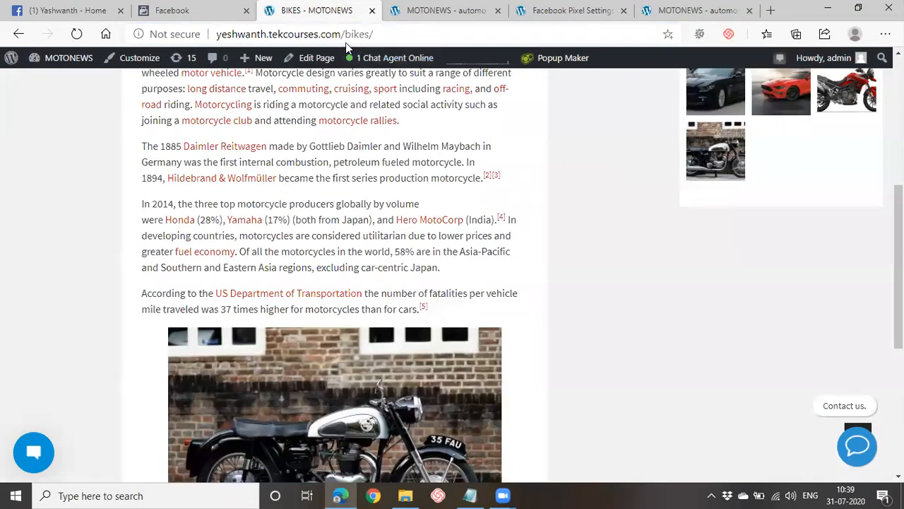
pyautogui.moveTo(345, 33); pyautogui.dragTo(373, 34)
pyautogui.scroll(5, 421, 285)
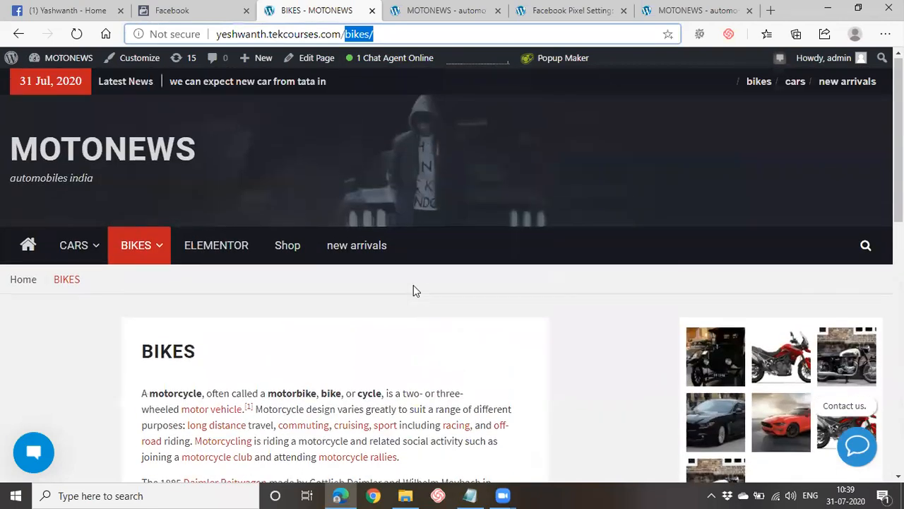
pyautogui.click(275, 253)
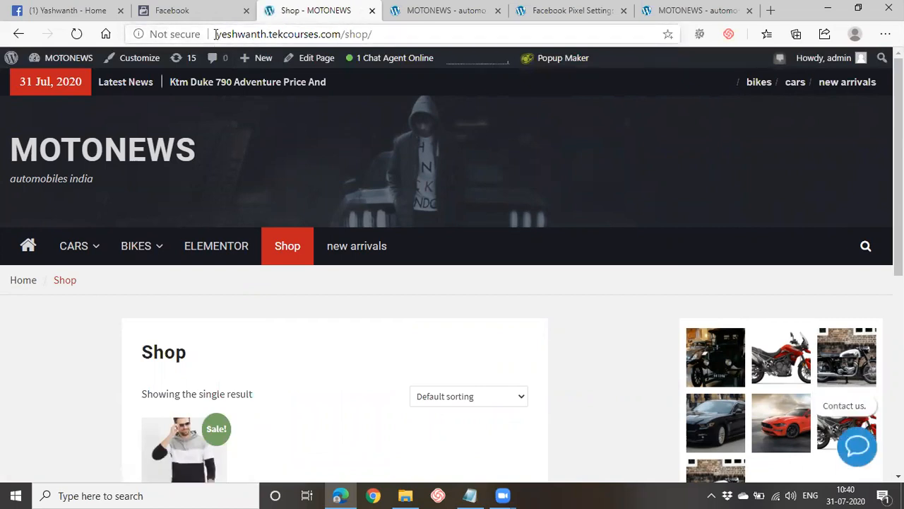
pyautogui.moveTo(215, 34); pyautogui.dragTo(342, 34)
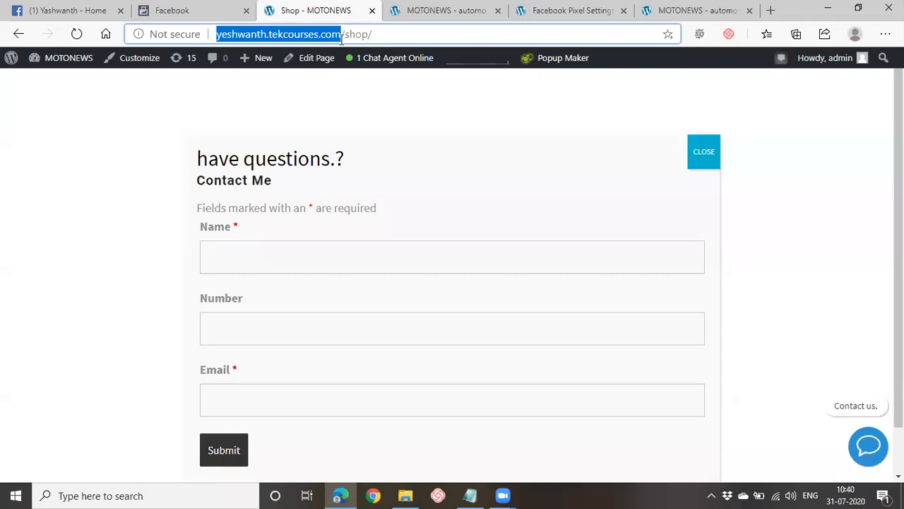
pyautogui.click(706, 162)
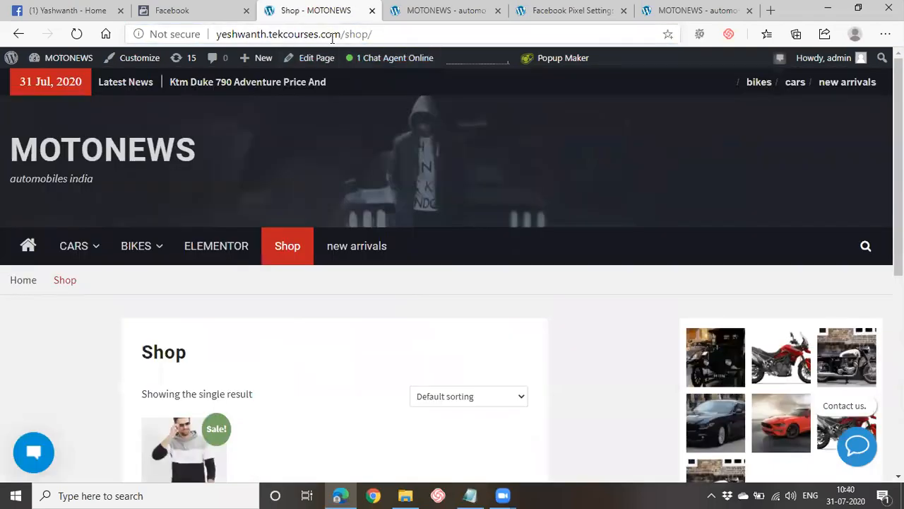
pyautogui.moveTo(343, 34); pyautogui.dragTo(203, 36)
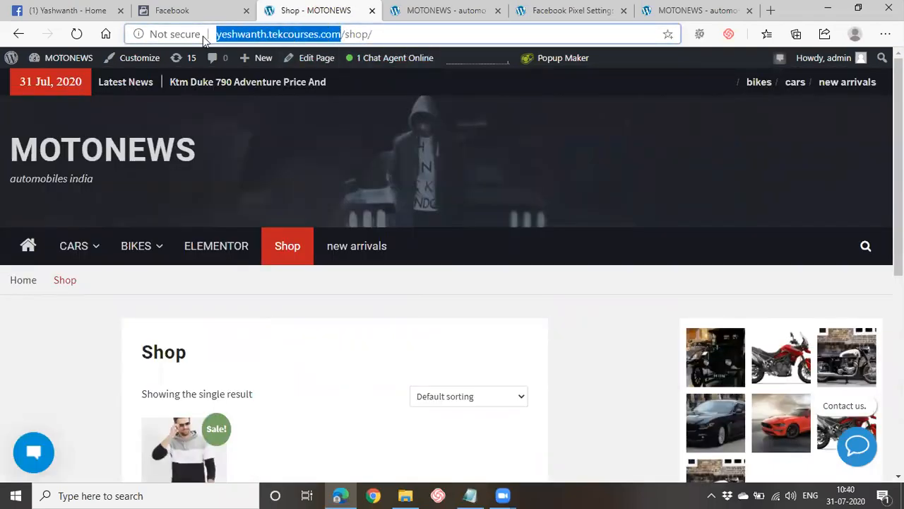
pyautogui.click(220, 35)
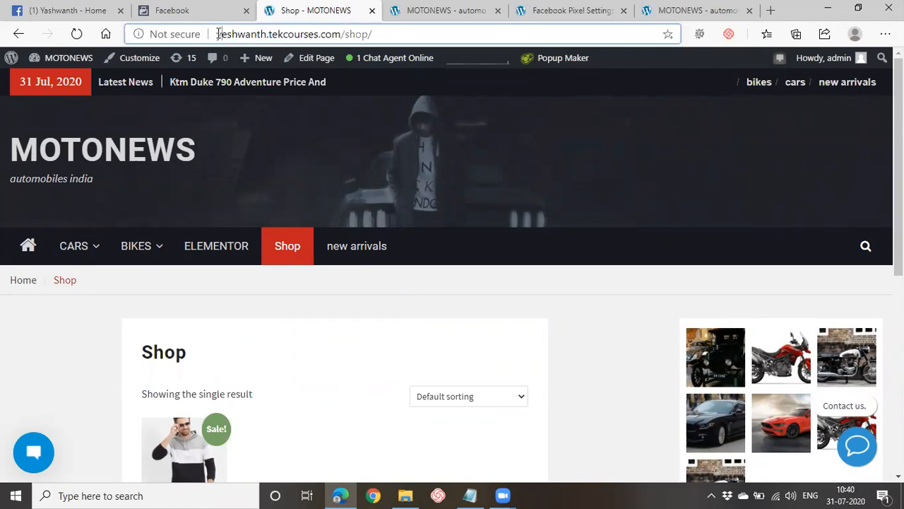
pyautogui.click(223, 33)
pyautogui.click(191, 7)
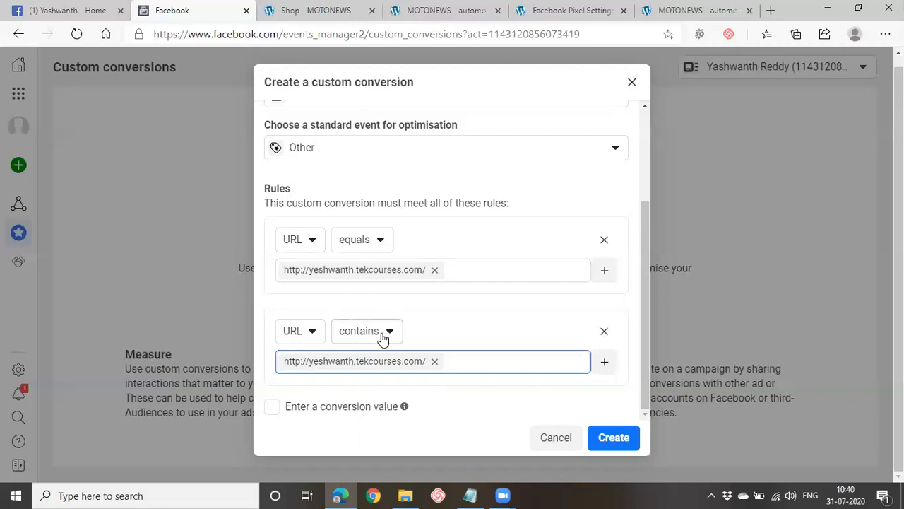
# Step: Add a third rule specifying that the URL doesn't contain the keyword bikes
pyautogui.click(605, 362)
pyautogui.scroll(-2, 404, 335)
pyautogui.click(390, 332)
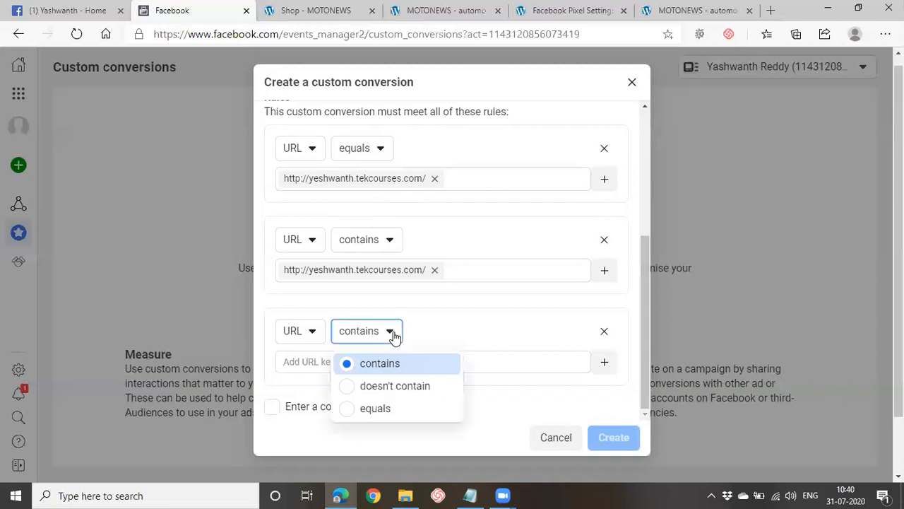
pyautogui.click(393, 386)
pyautogui.click(381, 364)
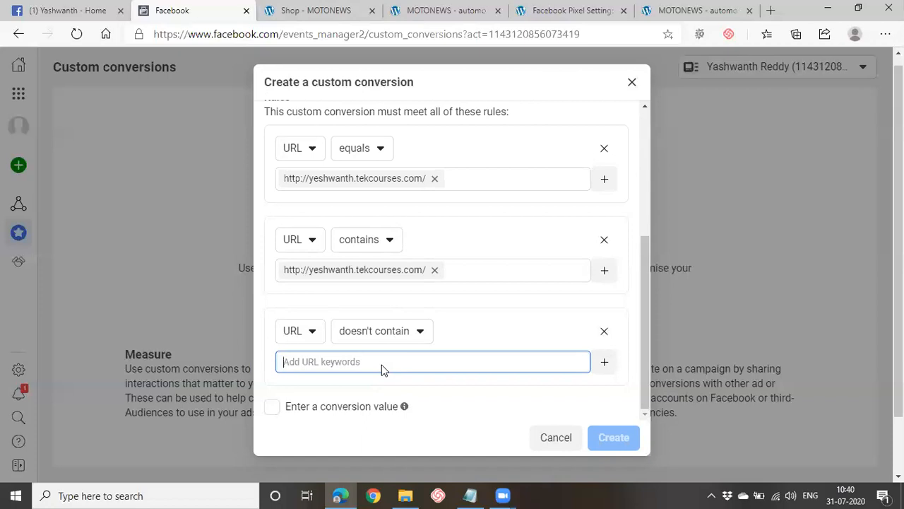
pyautogui.write('bikes')
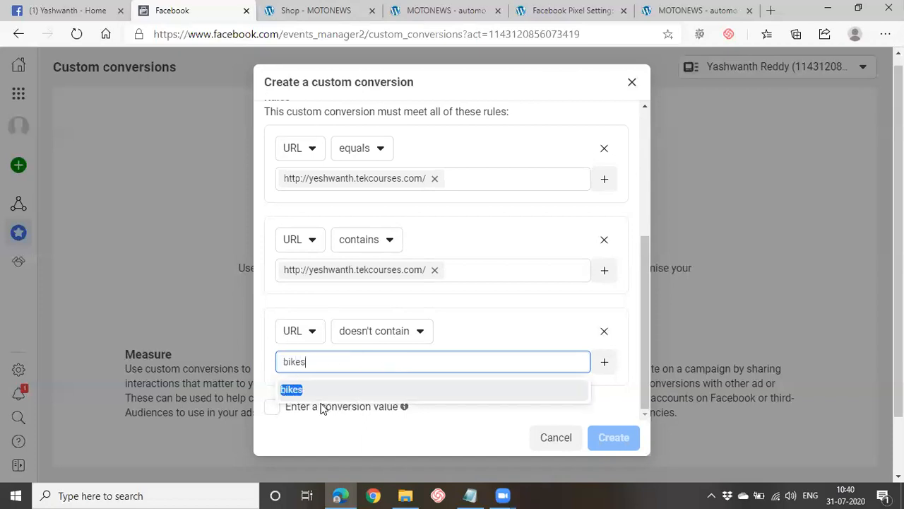
pyautogui.press('Return')
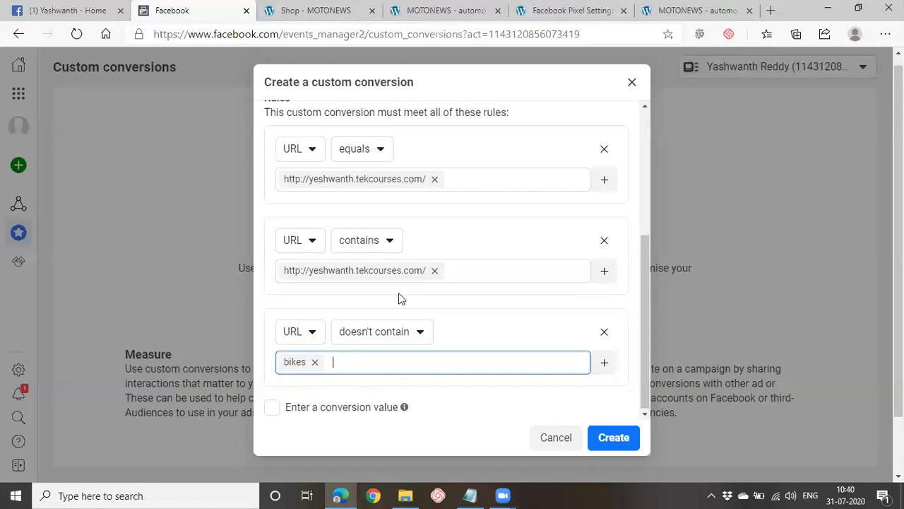
# Step: Open the Bikes page from the MOTONEWS Shop page, check the keyword in its address, and return to the custom conversion
pyautogui.click(312, 7)
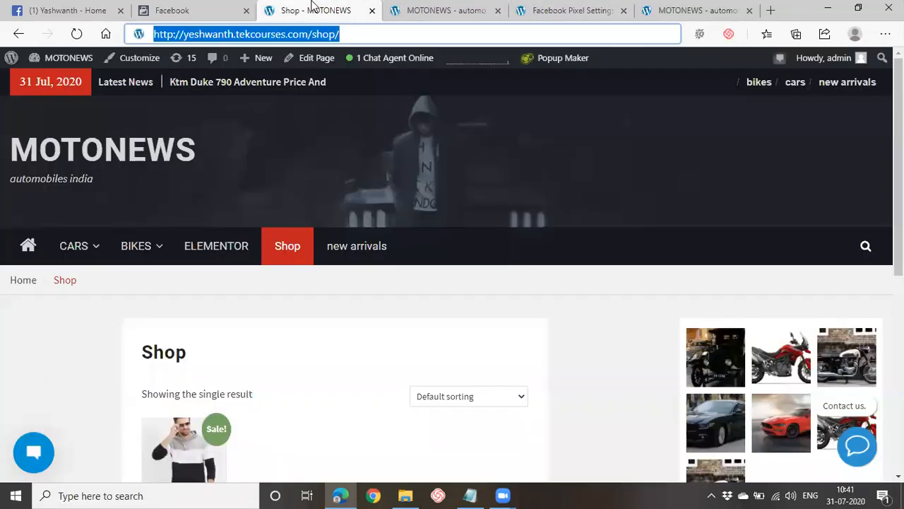
pyautogui.click(363, 128)
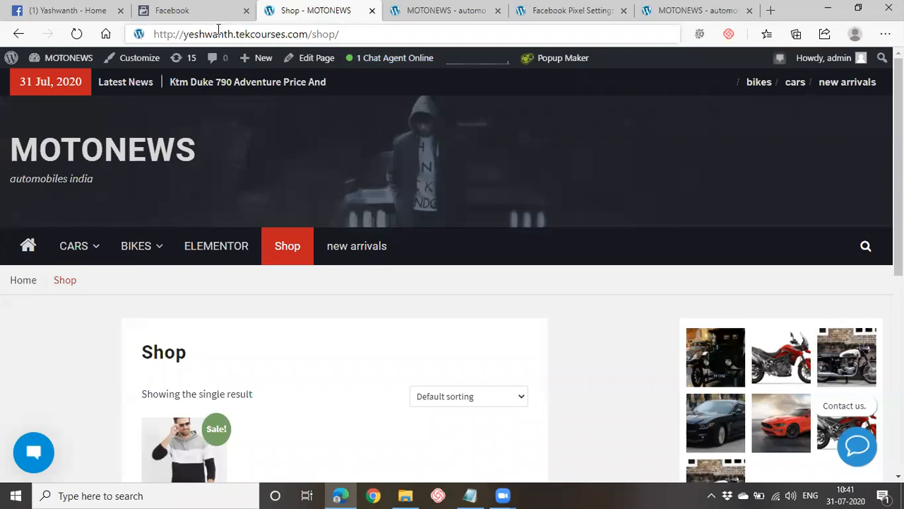
pyautogui.click(121, 250)
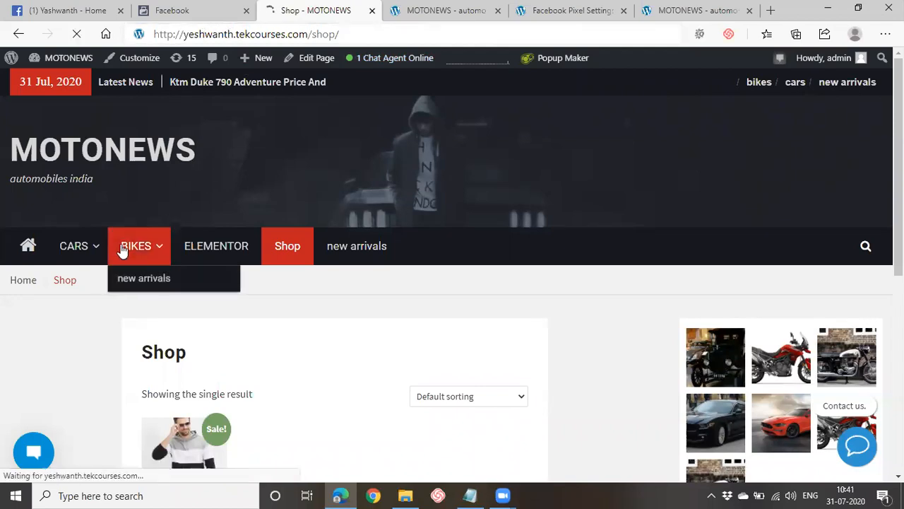
pyautogui.doubleClick(359, 34)
pyautogui.click(172, 10)
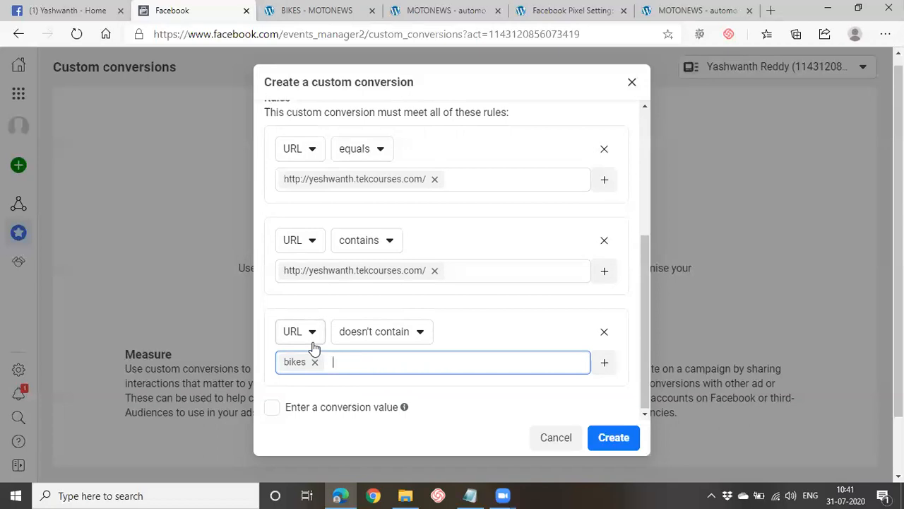
# Step: Review the URL and Referring Domain options for the third rule's type without changing it
pyautogui.click(311, 339)
pyautogui.click(313, 346)
pyautogui.click(313, 347)
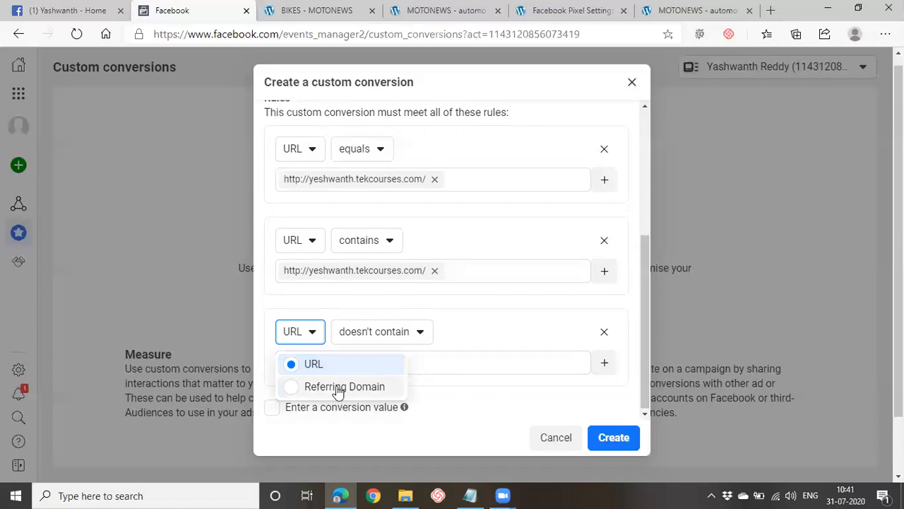
pyautogui.click(446, 404)
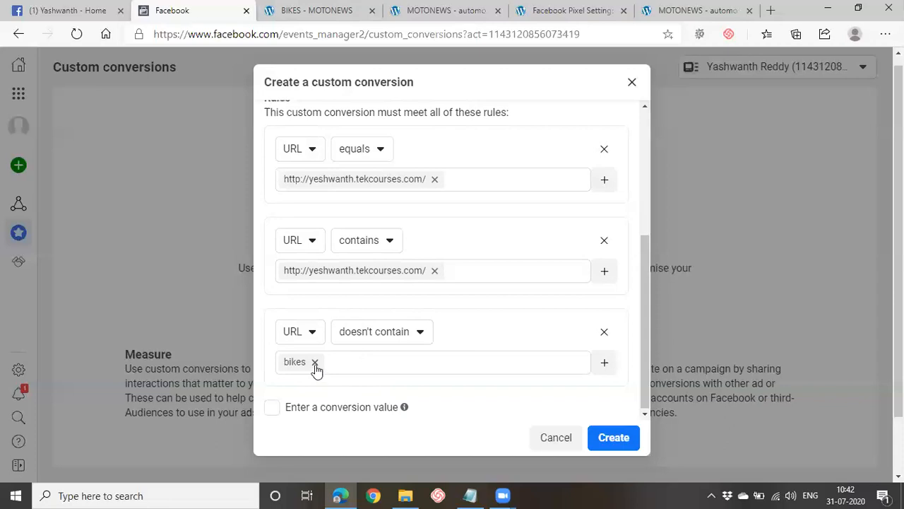
# Step: Remove the doesn't contain rule and review the condition options of the equals rule without changing its setting
pyautogui.click(605, 333)
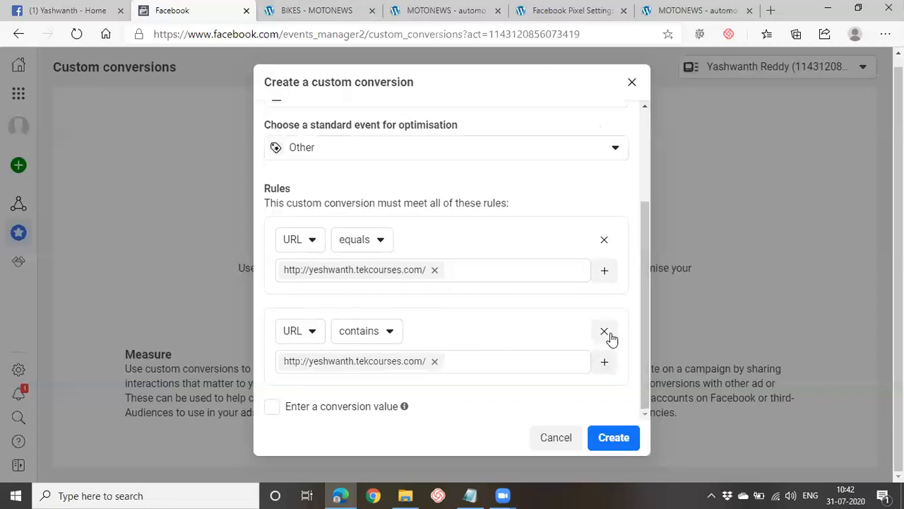
pyautogui.click(379, 241)
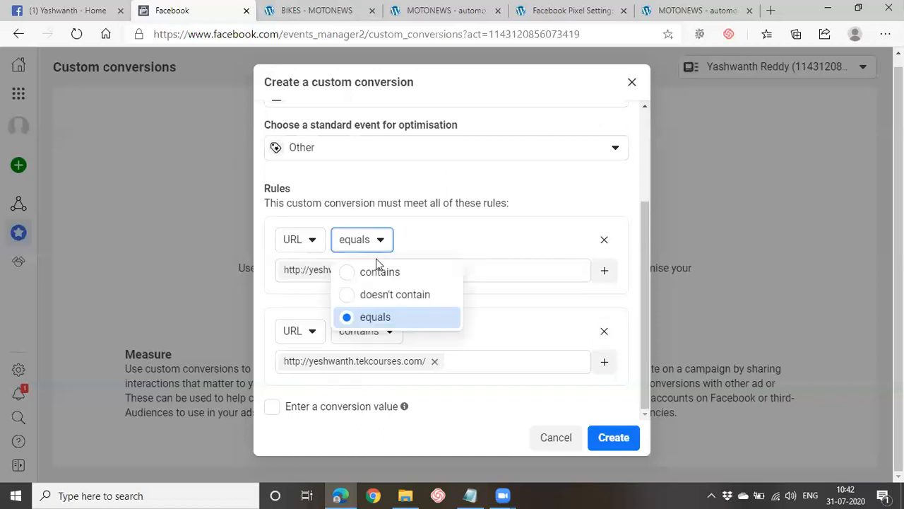
pyautogui.click(518, 317)
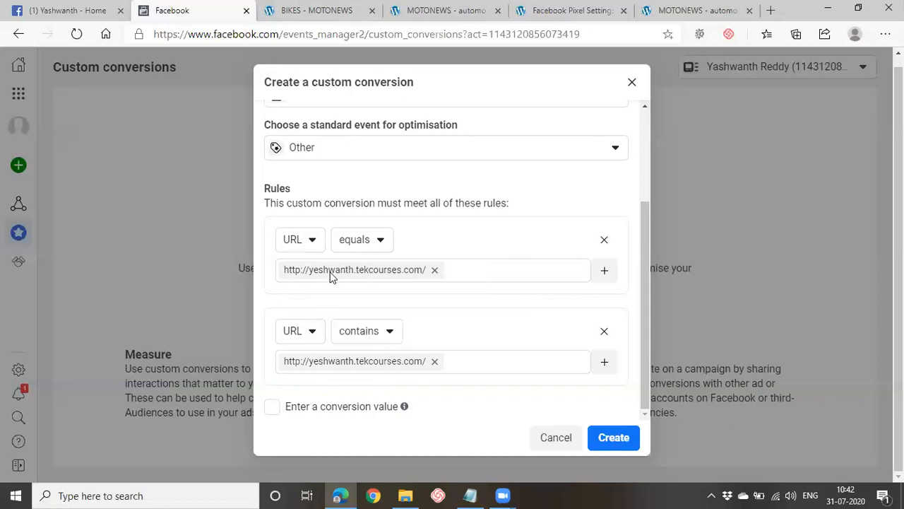
# Step: Change the second URL rule's condition from contains to equals and remove its existing address
pyautogui.click(391, 332)
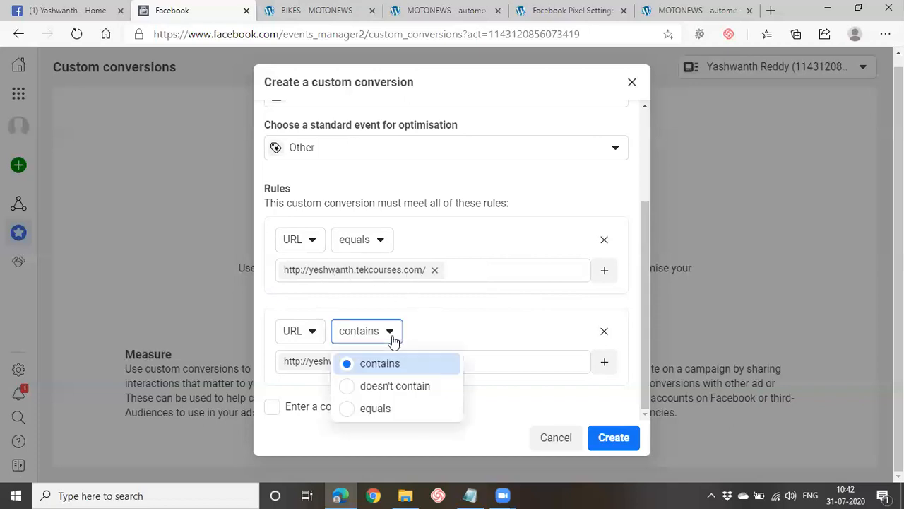
pyautogui.click(376, 408)
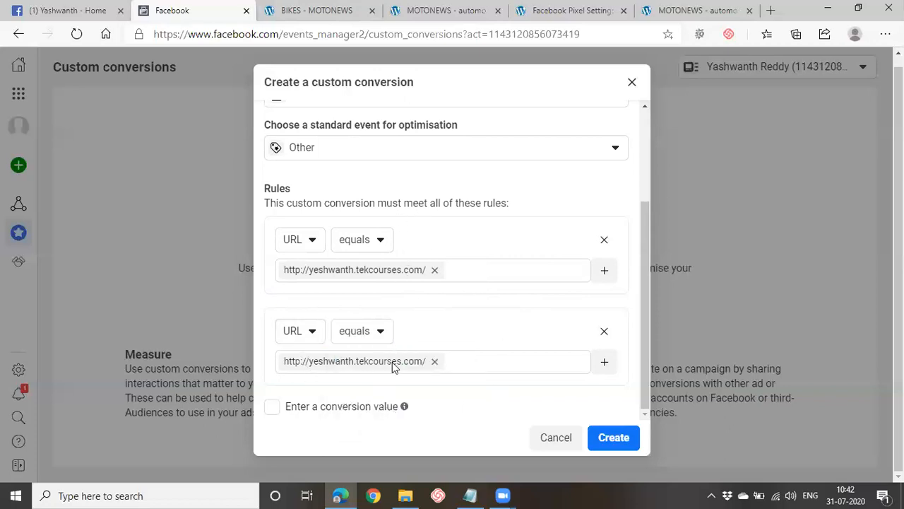
pyautogui.moveTo(325, 203); pyautogui.dragTo(525, 203)
pyautogui.click(524, 203)
pyautogui.click(434, 361)
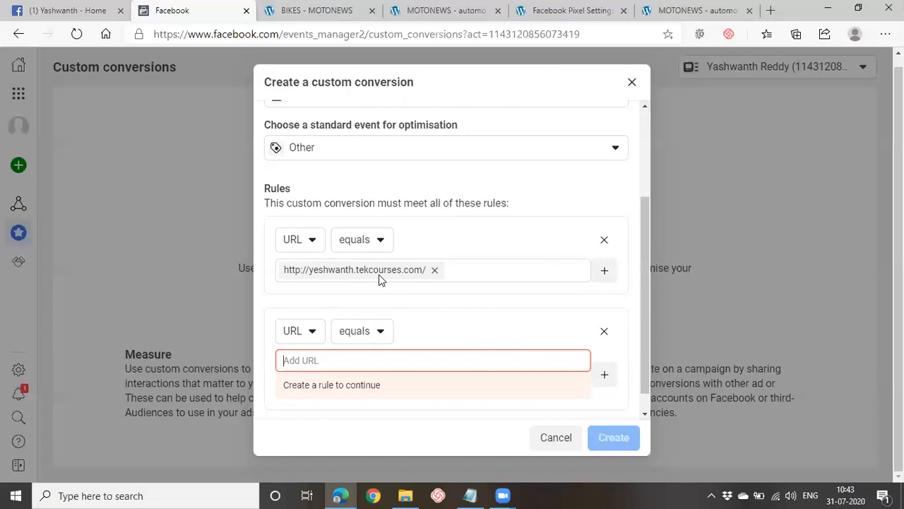
# Step: Copy the address of the MOTONEWS Shop page and add it as the second equals rule's URL
pyautogui.click(339, 11)
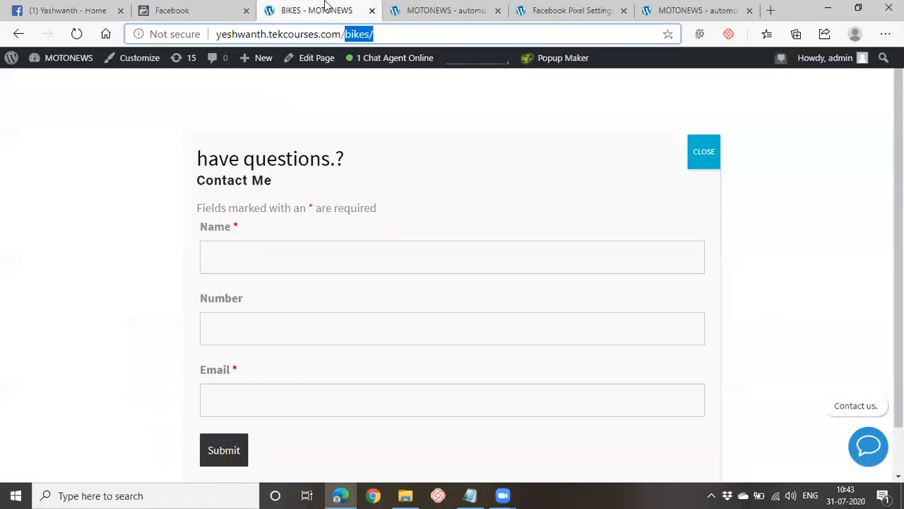
pyautogui.click(691, 156)
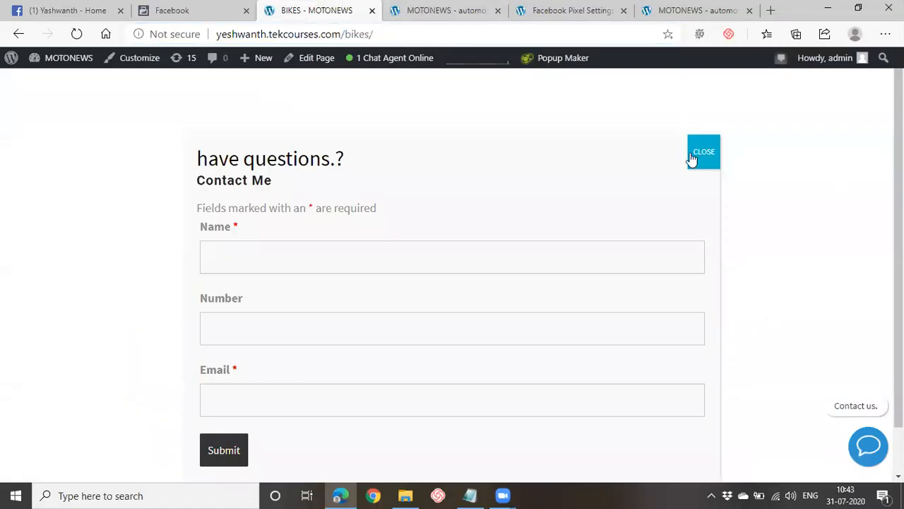
pyautogui.click(291, 252)
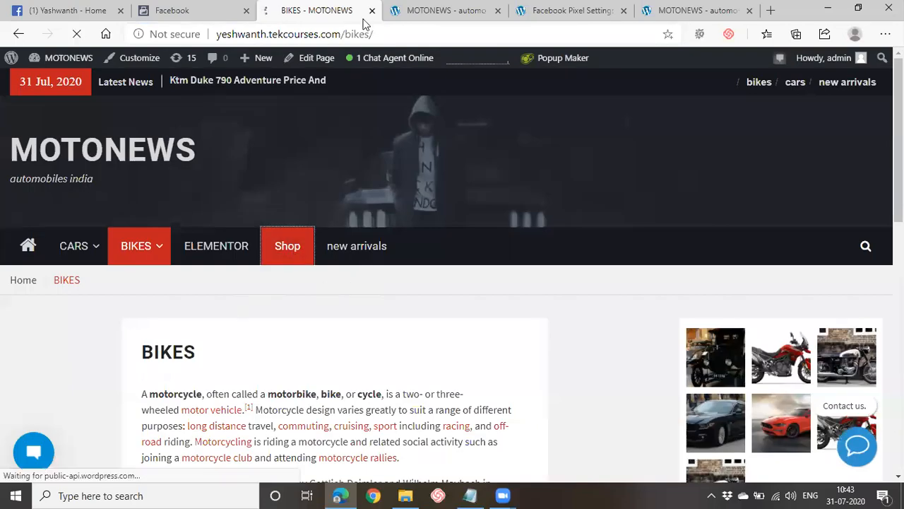
pyautogui.click(364, 35)
pyautogui.hotkey('ctrl', 'c')
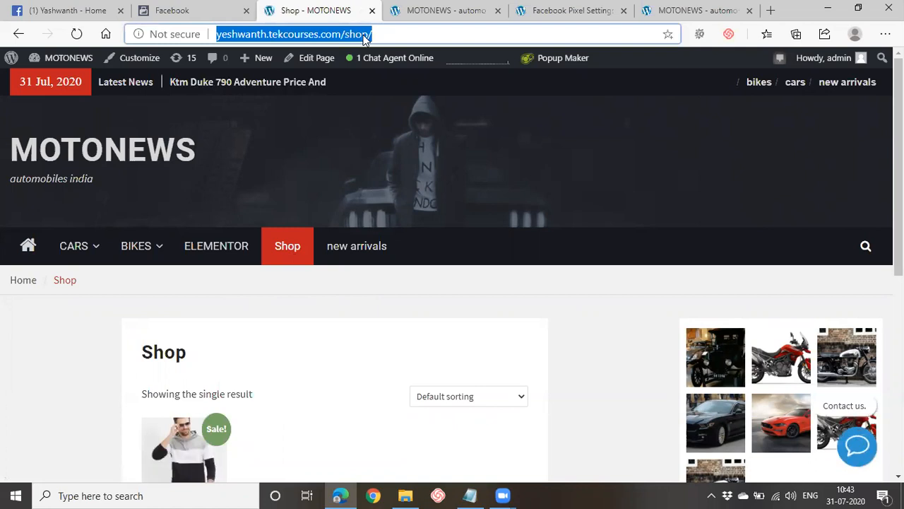
pyautogui.click(163, 10)
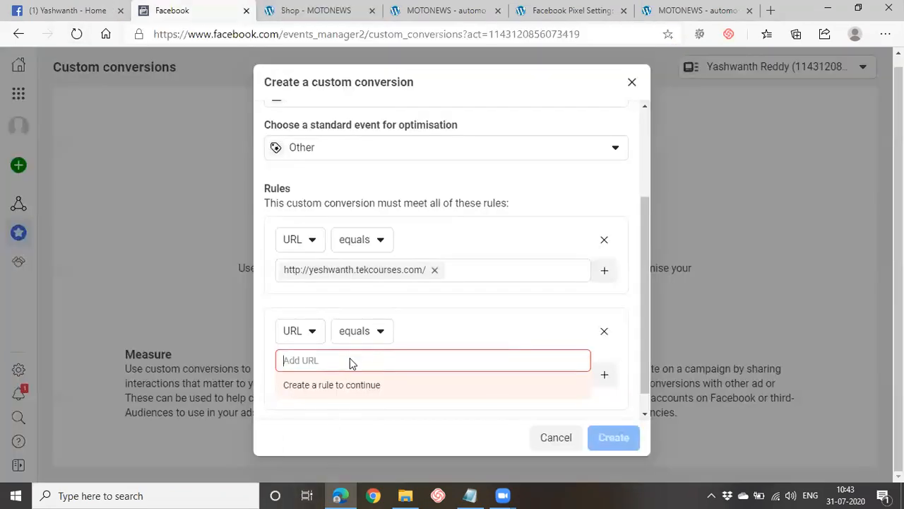
pyautogui.hotkey('ctrl', 'v')
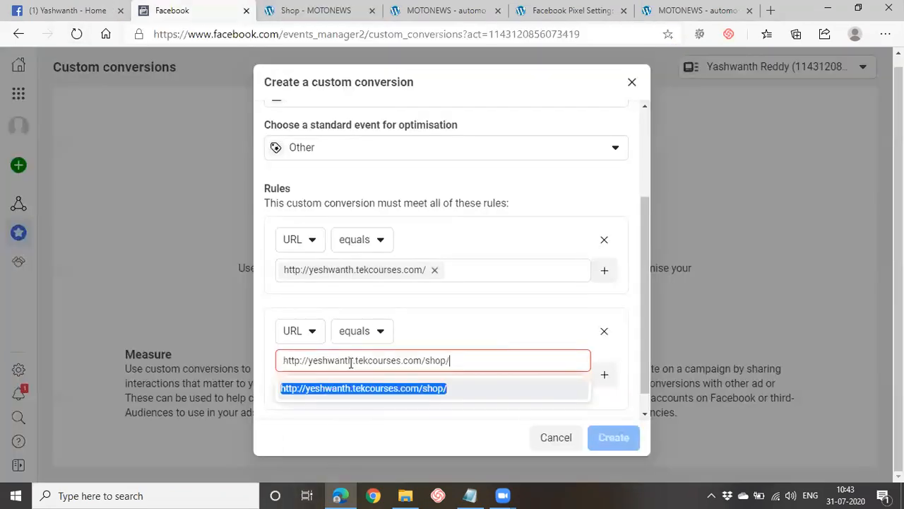
pyautogui.click(535, 395)
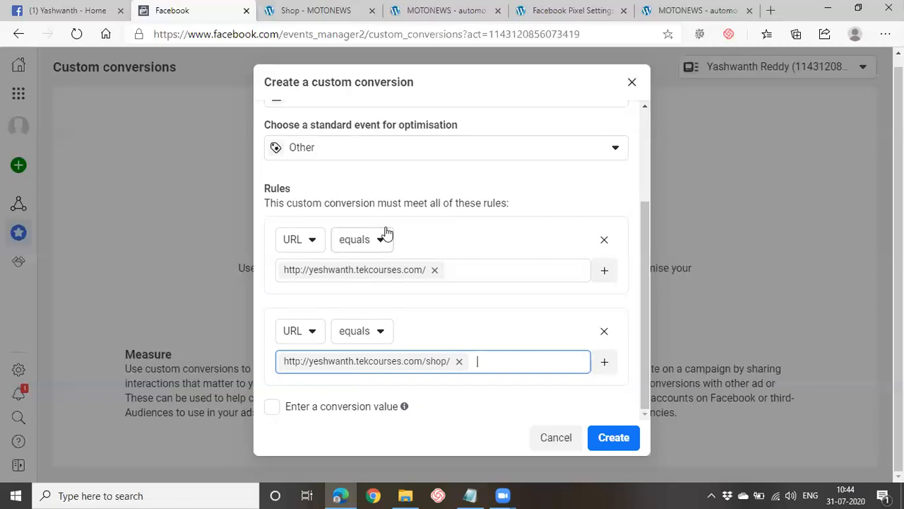
pyautogui.moveTo(353, 205); pyautogui.dragTo(553, 197)
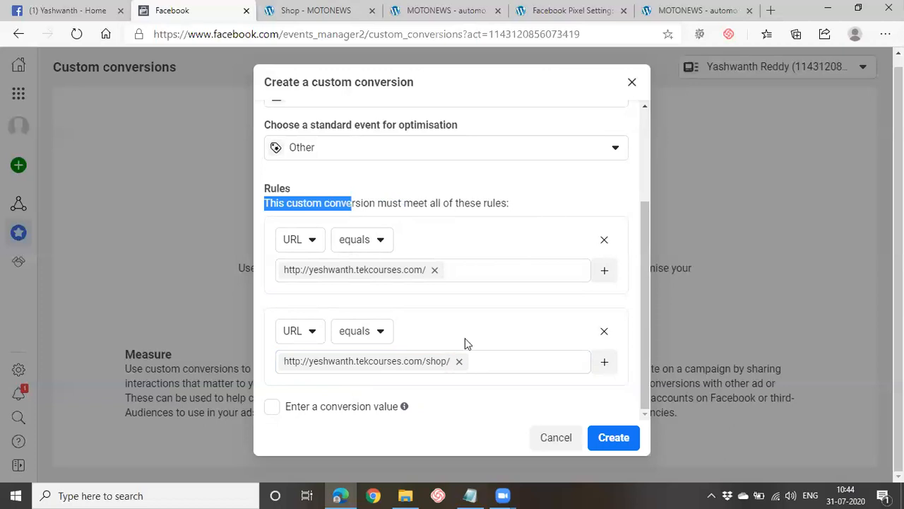
# Step: Try a conversion value of 1 for the custom conversion, and switch the value option off again
pyautogui.click(279, 409)
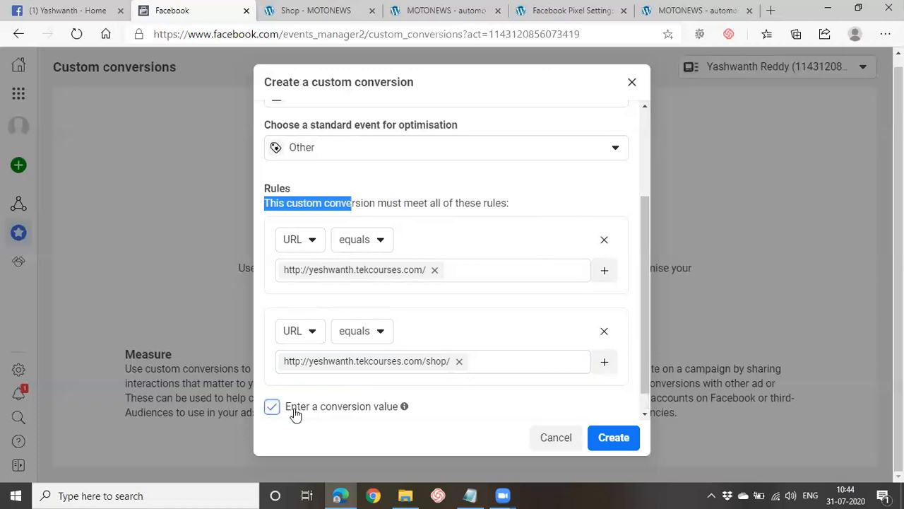
pyautogui.click(365, 408)
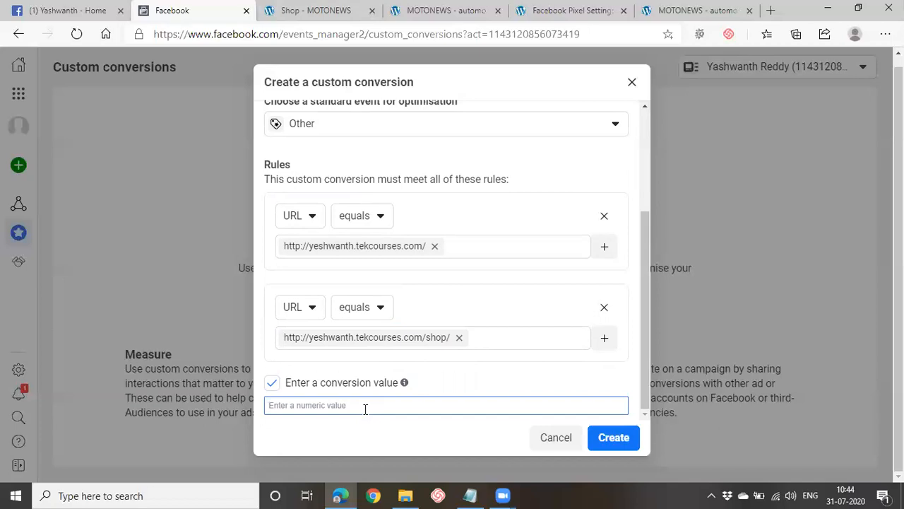
pyautogui.write('1')
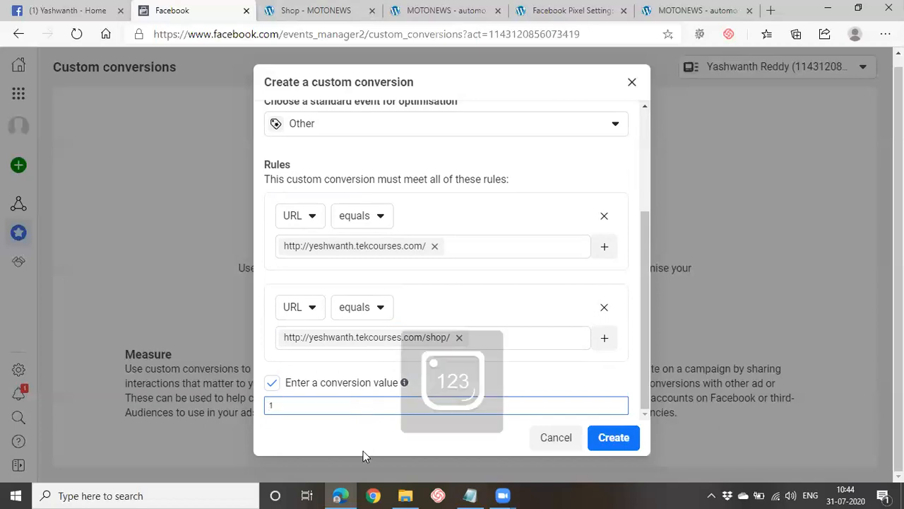
pyautogui.click(363, 424)
pyautogui.click(321, 407)
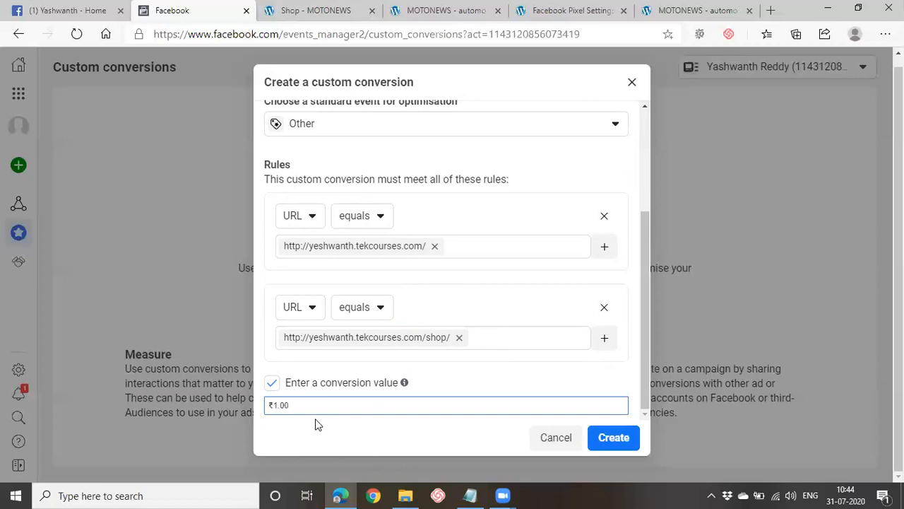
pyautogui.click(273, 383)
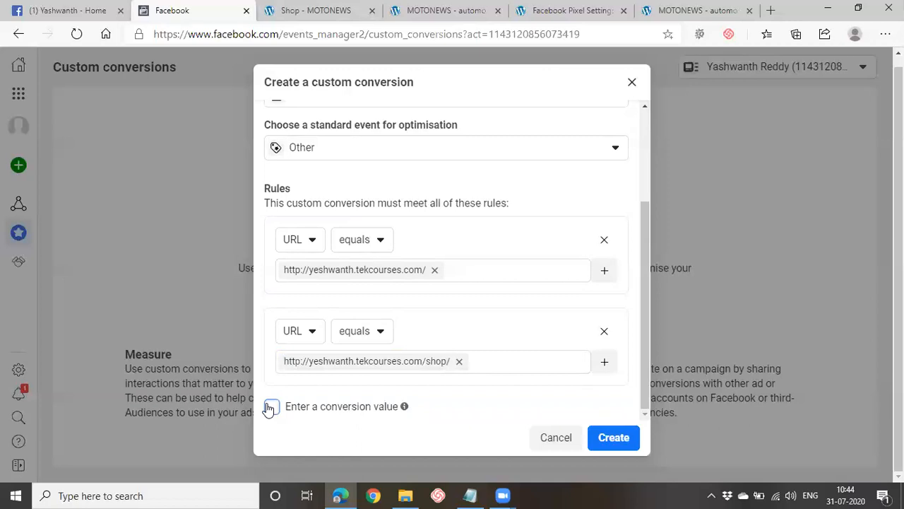
# Step: Try a conversion value of 100 for the custom conversion, and turn the option back off
pyautogui.click(271, 408)
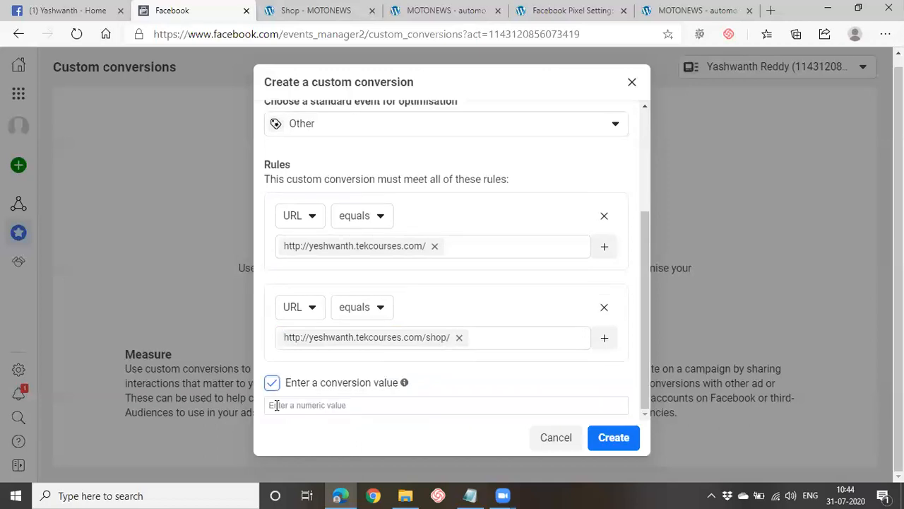
pyautogui.click(298, 405)
pyautogui.write('100')
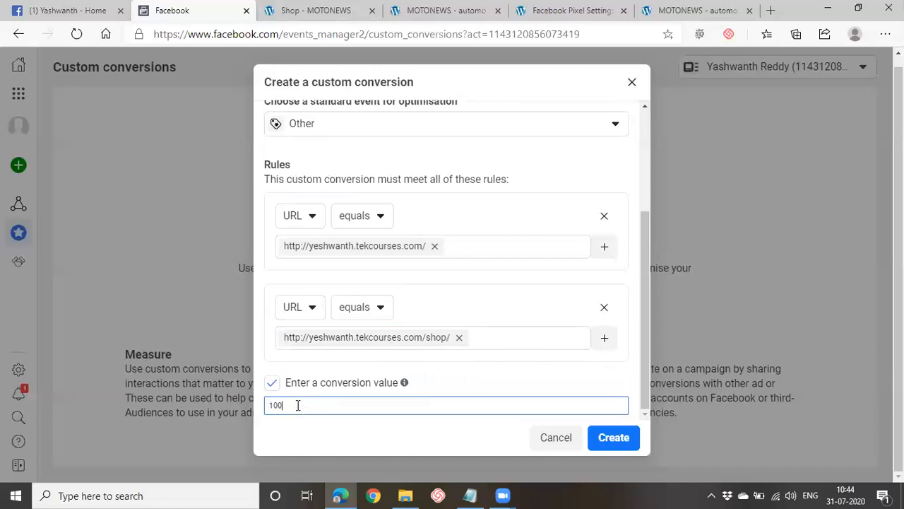
pyautogui.click(506, 370)
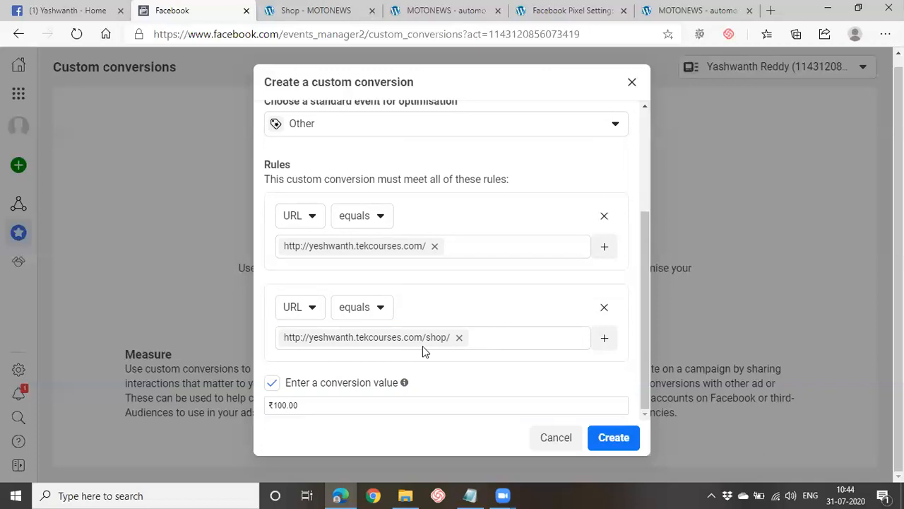
pyautogui.click(272, 385)
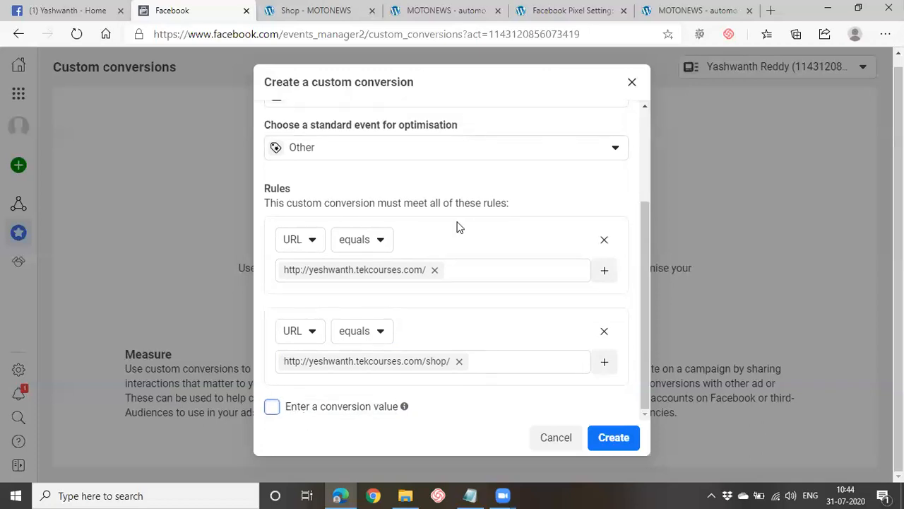
# Step: Set the standard event for optimisation to Lead
pyautogui.scroll(3, 465, 272)
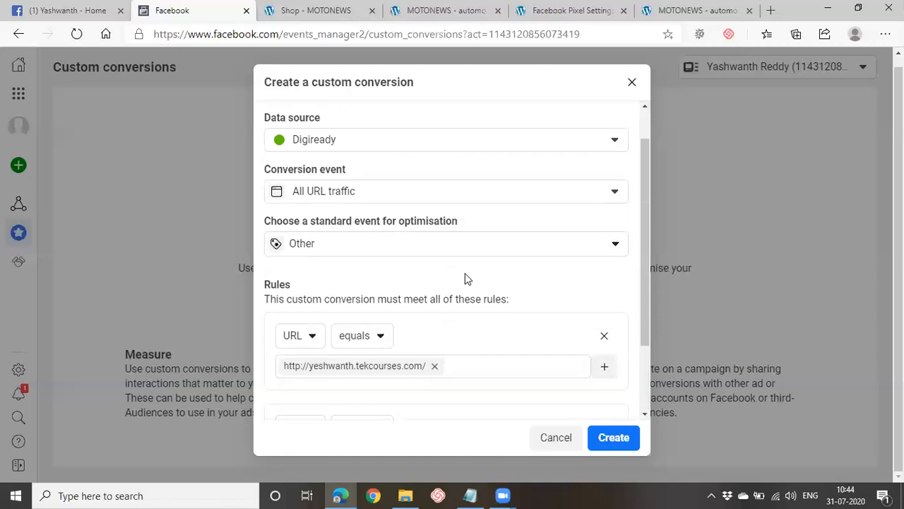
pyautogui.click(424, 249)
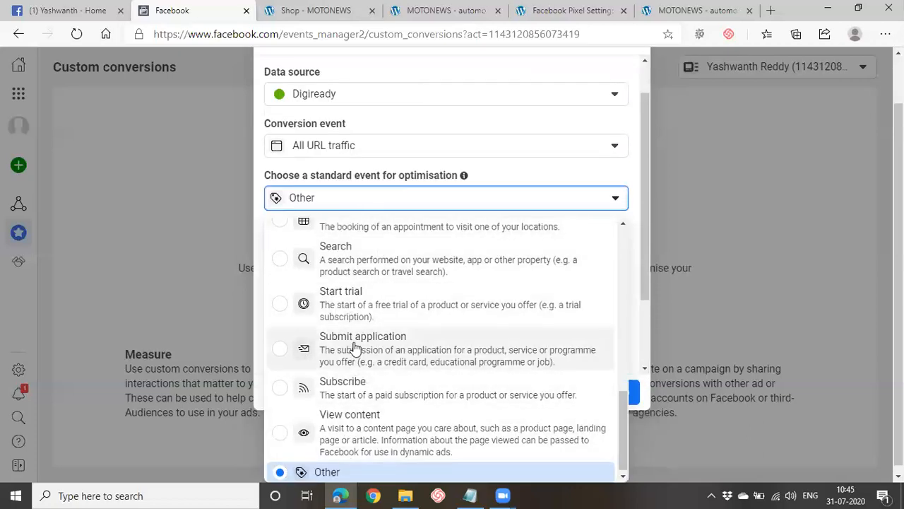
pyautogui.scroll(2, 353, 339)
pyautogui.scroll(2, 343, 277)
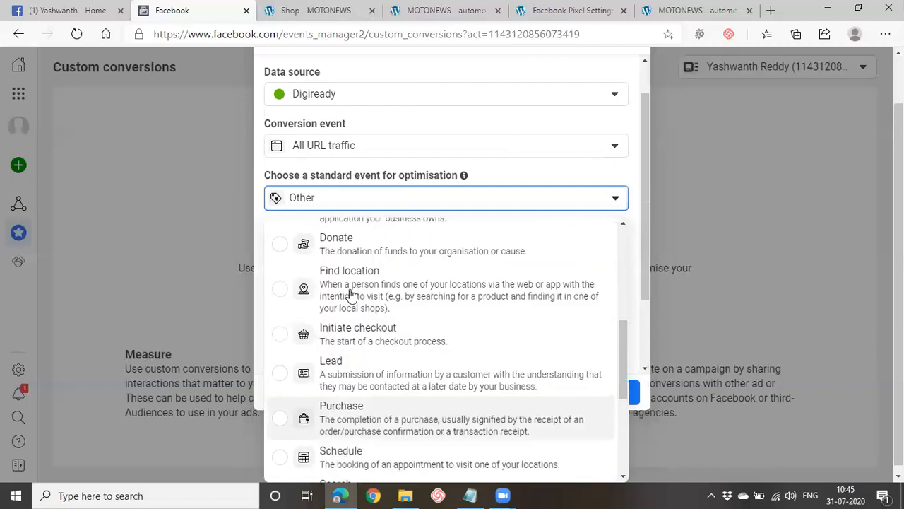
pyautogui.click(346, 365)
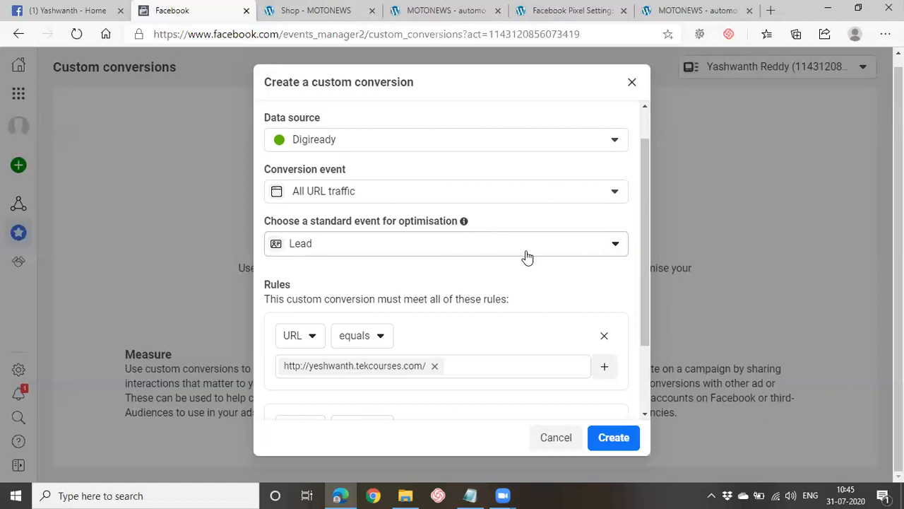
# Step: Create the custom conversion with its two URL rules and dismiss the success message
pyautogui.scroll(-2, 458, 372)
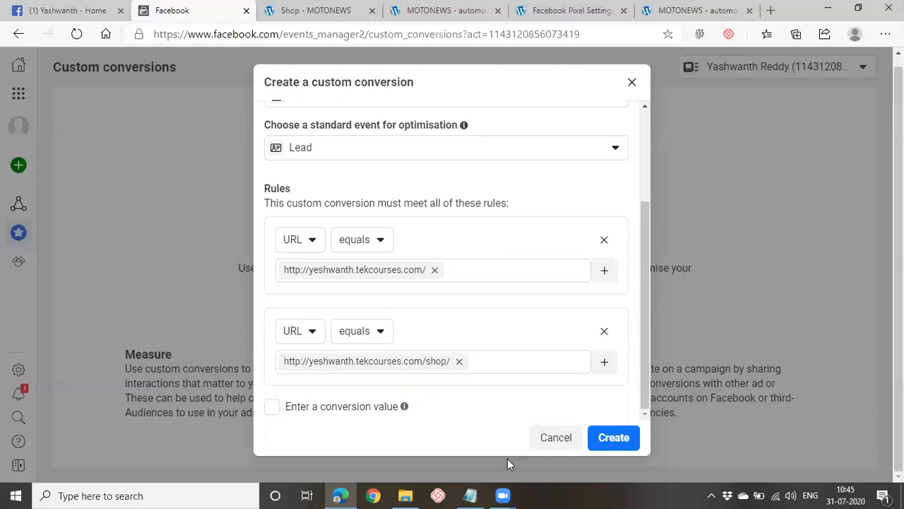
pyautogui.click(630, 430)
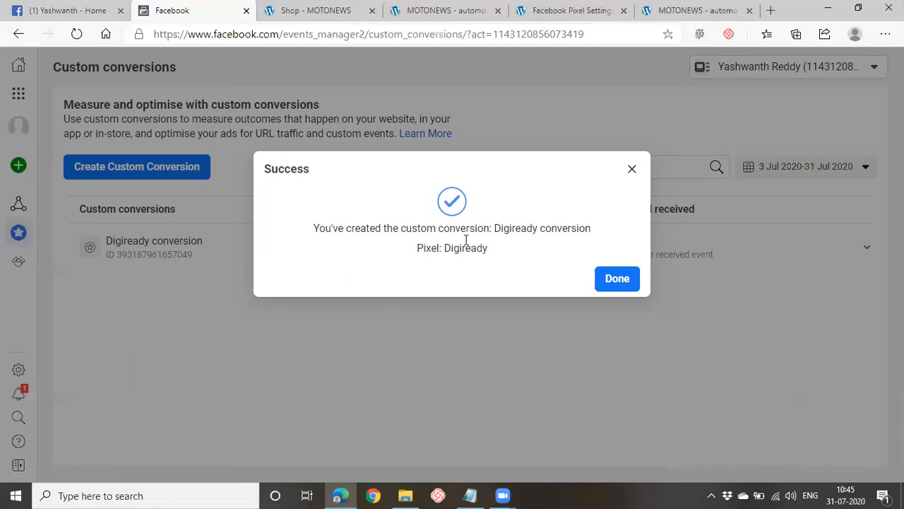
pyautogui.moveTo(374, 227); pyautogui.dragTo(492, 228)
pyautogui.click(607, 282)
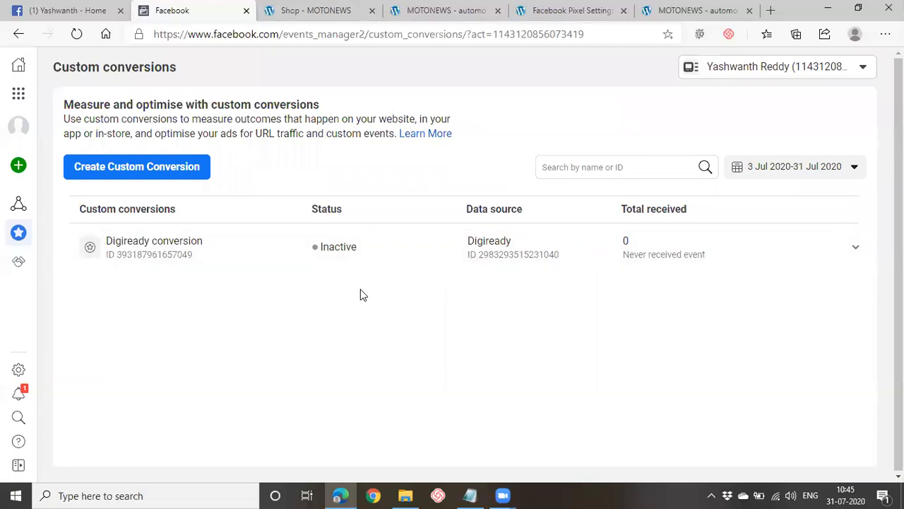
# Step: Expand the Digiready conversion in the list to view its details and collapse it again
pyautogui.click(346, 253)
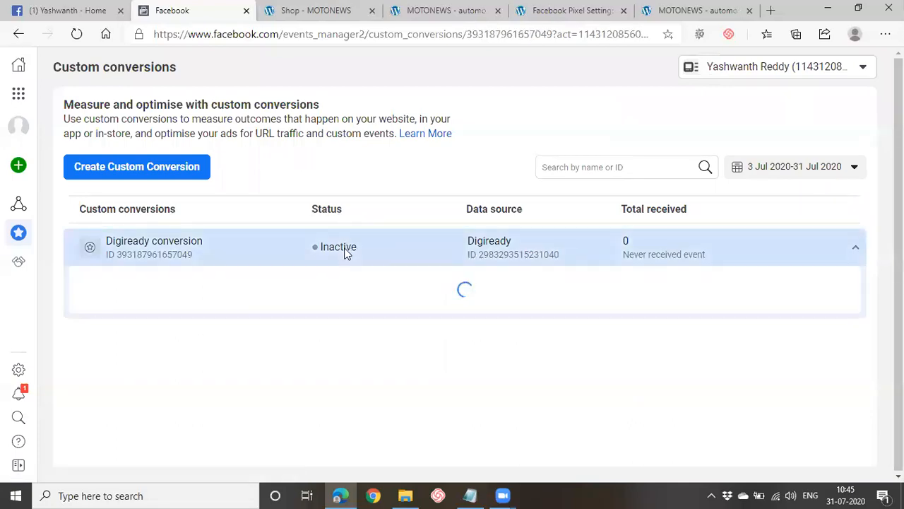
pyautogui.scroll(-1, 284, 313)
pyautogui.scroll(1, 284, 321)
pyautogui.click(337, 237)
# Step: Close the contact popup on the MOTONEWS Shop page and load the site's home page by removing shop from the address
pyautogui.click(344, 10)
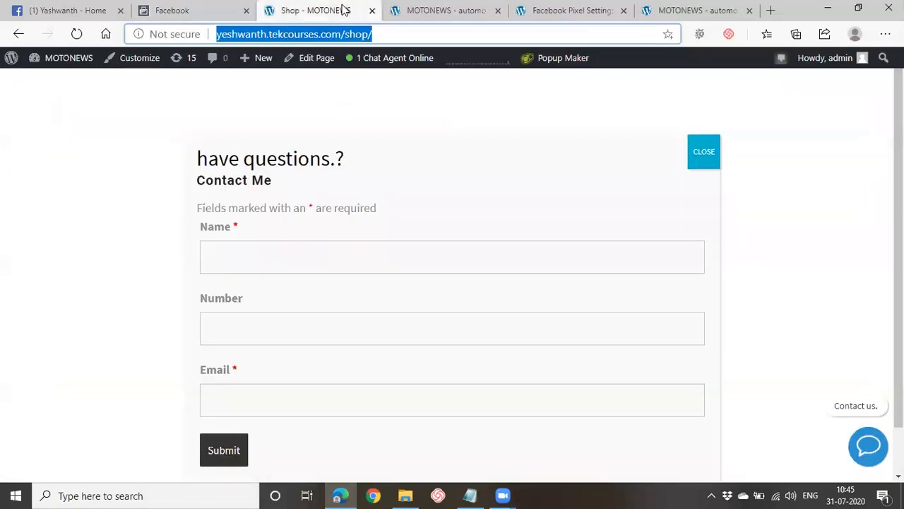
pyautogui.click(699, 150)
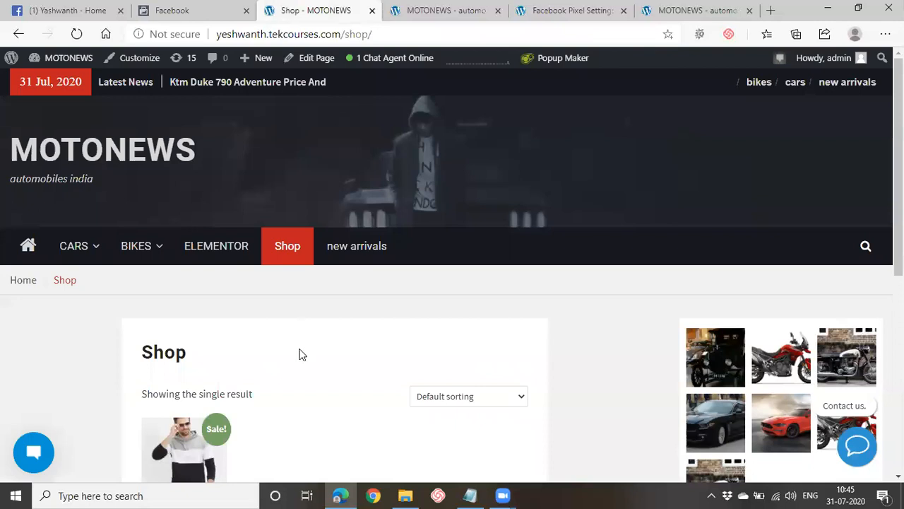
pyautogui.scroll(-2, 339, 212)
pyautogui.scroll(2, 213, 173)
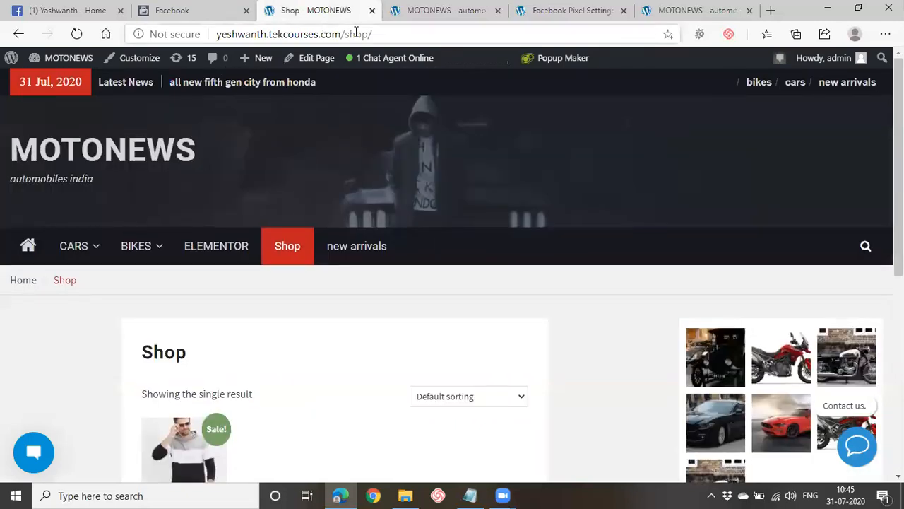
pyautogui.moveTo(344, 33); pyautogui.dragTo(408, 44)
pyautogui.press('BackSpace')
pyautogui.press('Return')
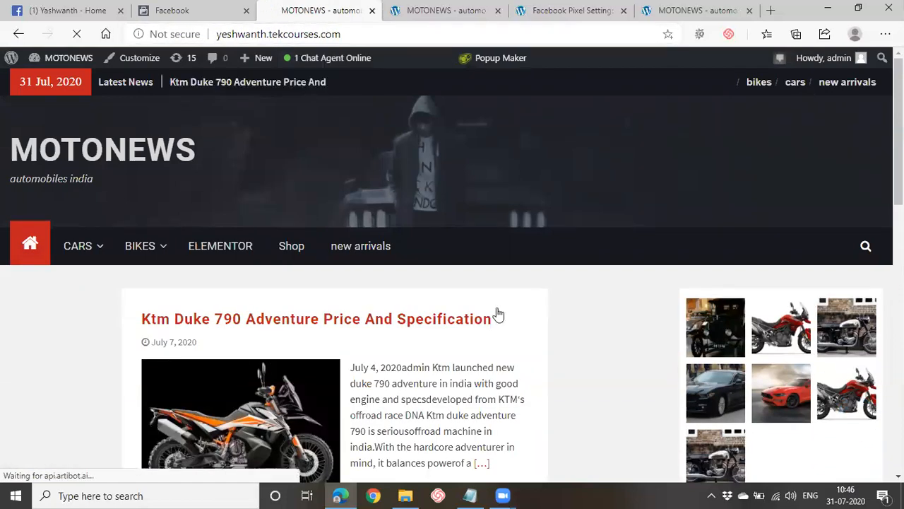
# Step: Visit the Shop page from the MOTONEWS home page and return to the custom conversions list
pyautogui.click(301, 250)
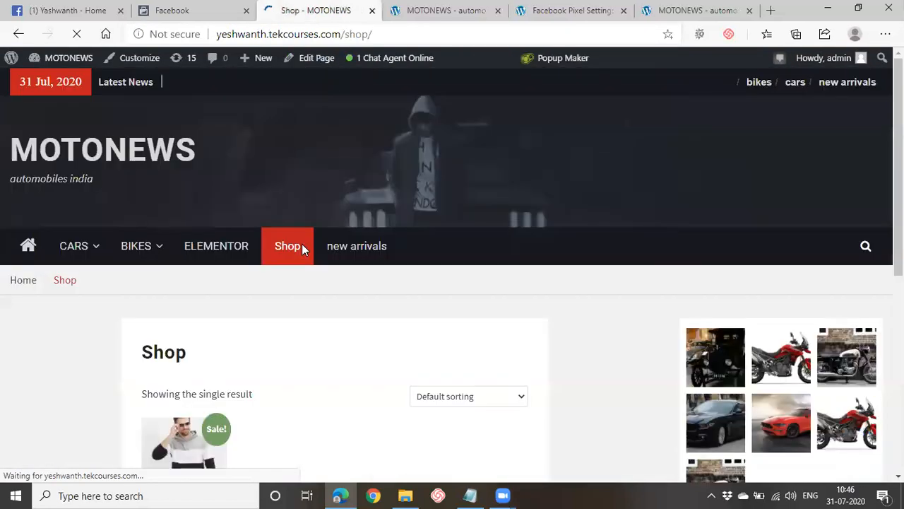
pyautogui.scroll(-4, 286, 268)
pyautogui.scroll(4, 287, 317)
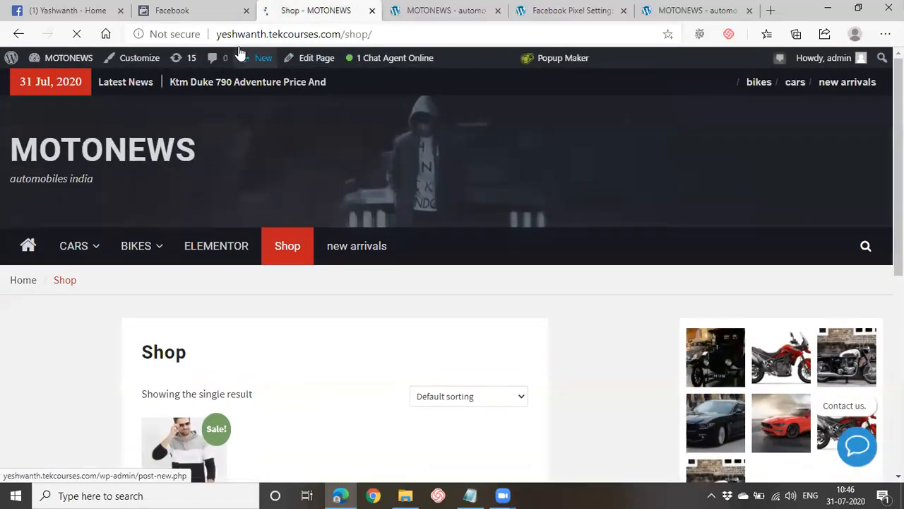
pyautogui.click(190, 9)
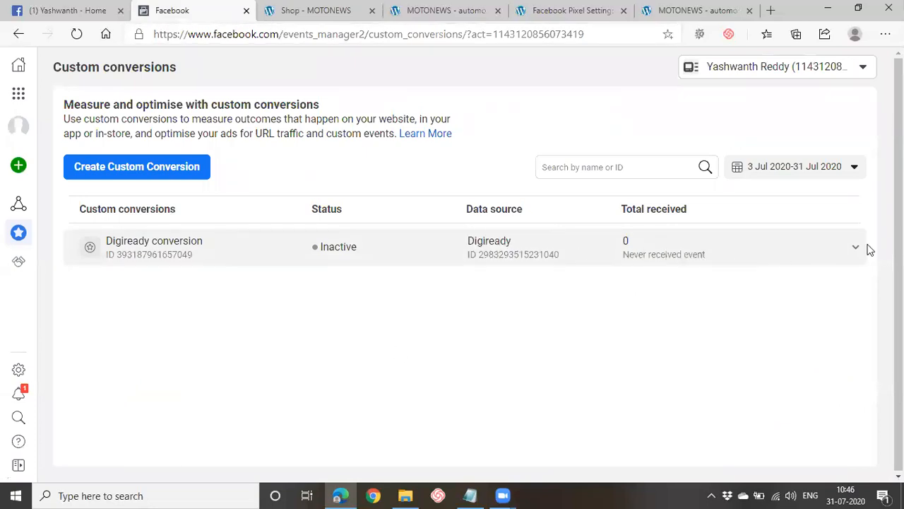
# Step: Review the Digiready conversion's category, rules and activity in its expanded details, then collapse them
pyautogui.click(856, 246)
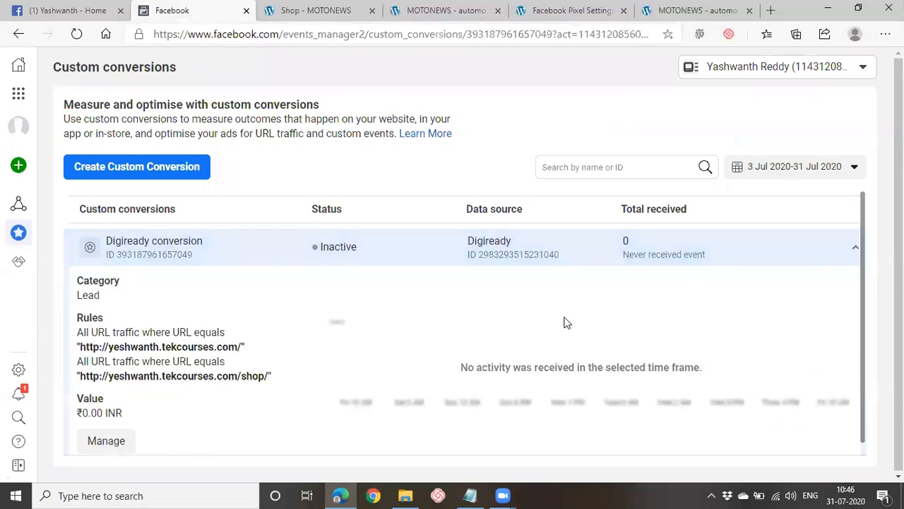
pyautogui.scroll(-1, 564, 321)
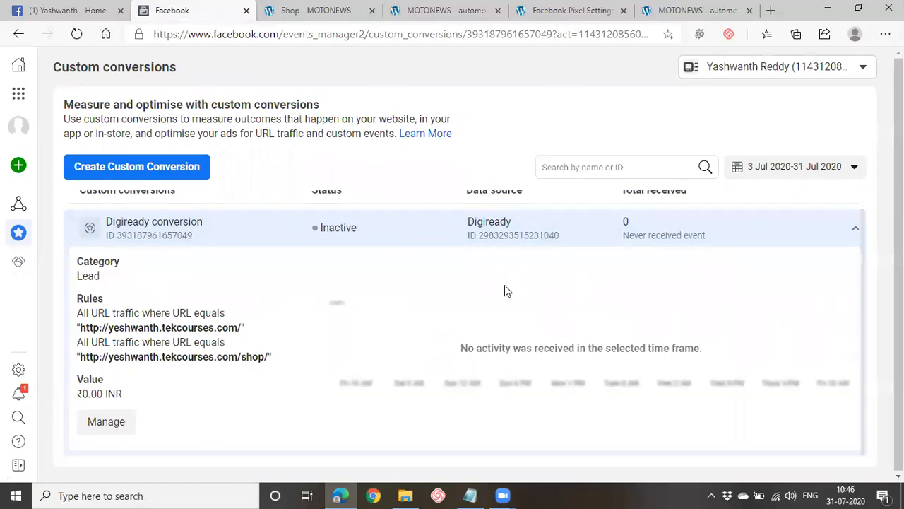
pyautogui.scroll(1, 504, 291)
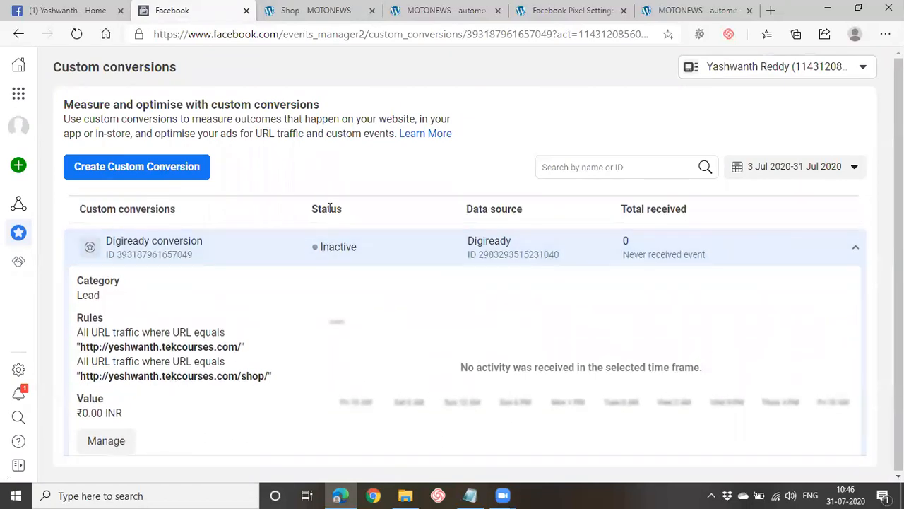
pyautogui.click(329, 248)
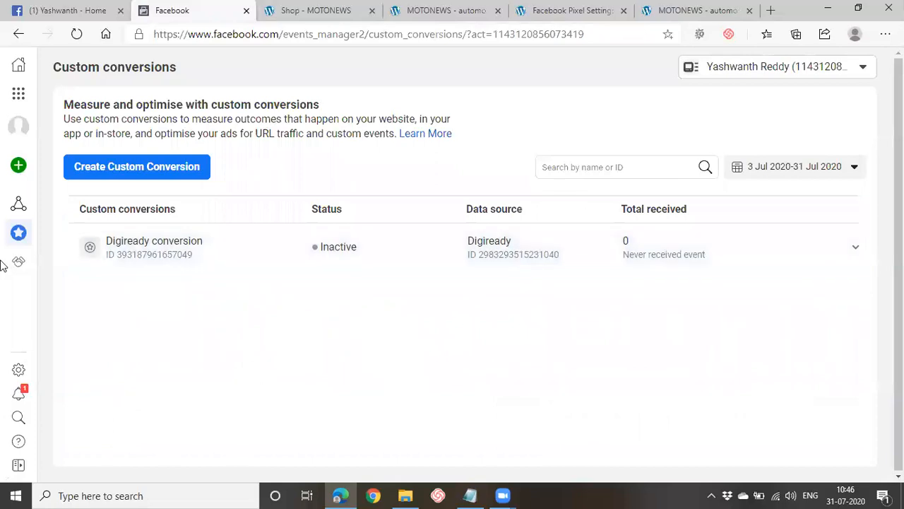
# Step: Check the ads notifications and close them
pyautogui.moveTo(20, 329)
pyautogui.click(48, 464)
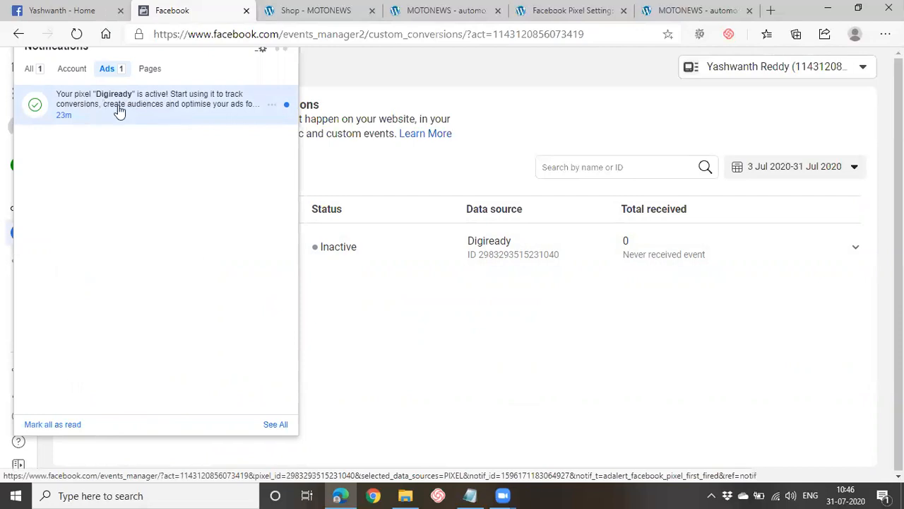
pyautogui.click(321, 373)
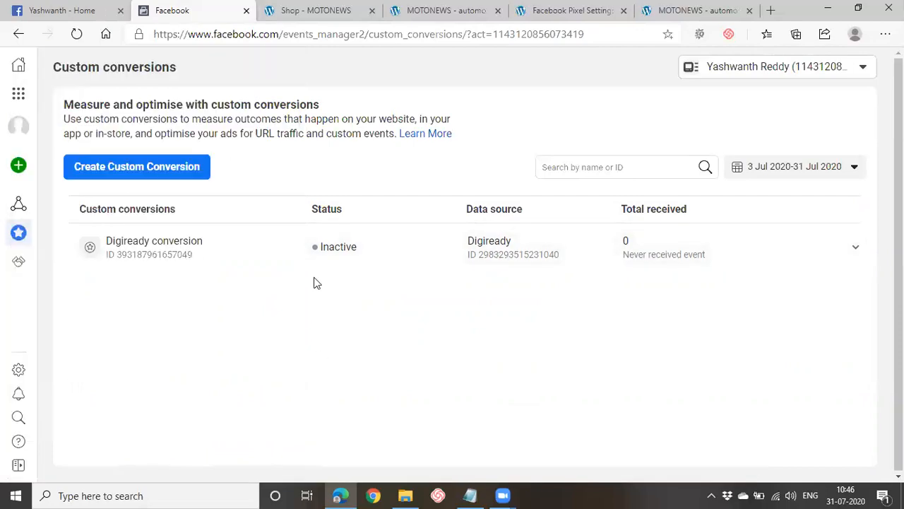
# Step: Switch to Ads Manager and start a new campaign with Quick Creation
pyautogui.moveTo(13, 257)
pyautogui.moveTo(4, 221)
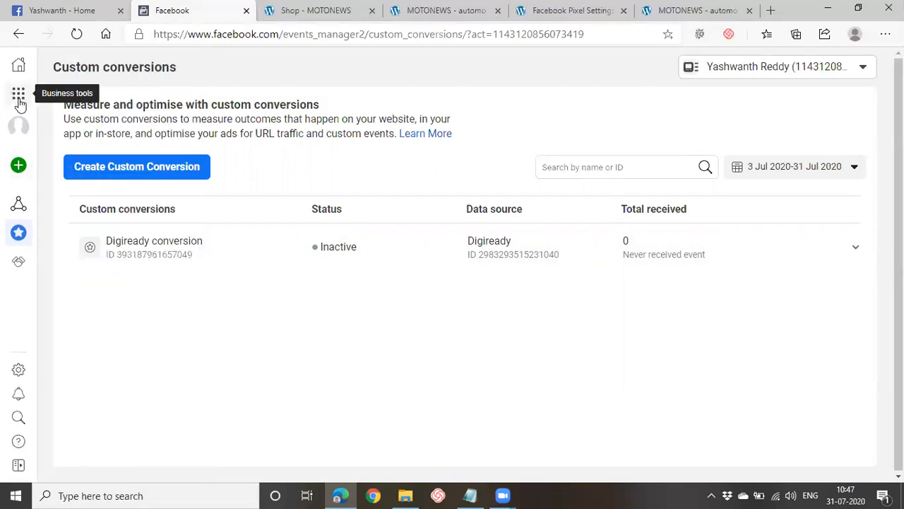
pyautogui.click(19, 99)
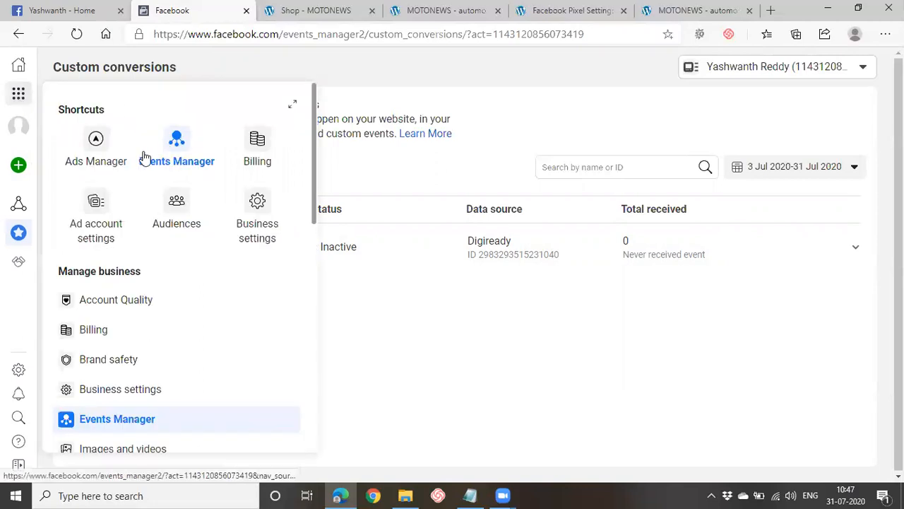
pyautogui.click(95, 144)
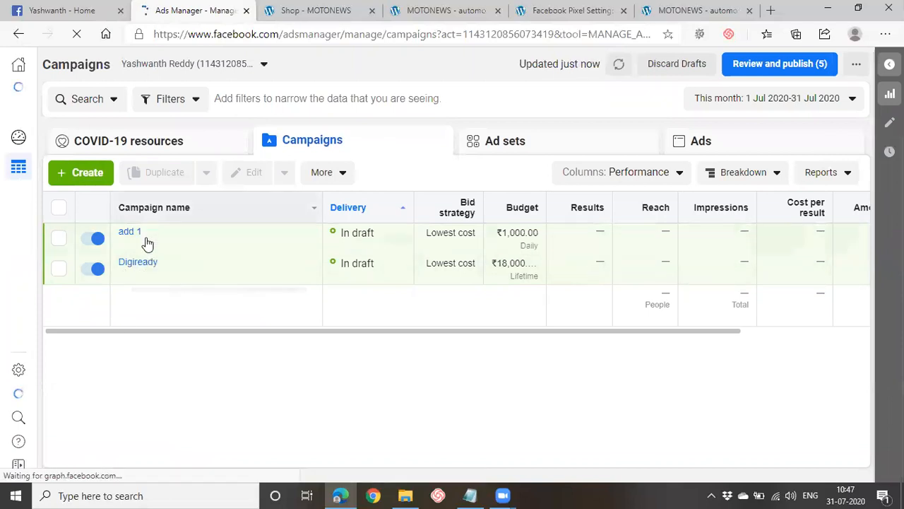
pyautogui.click(84, 173)
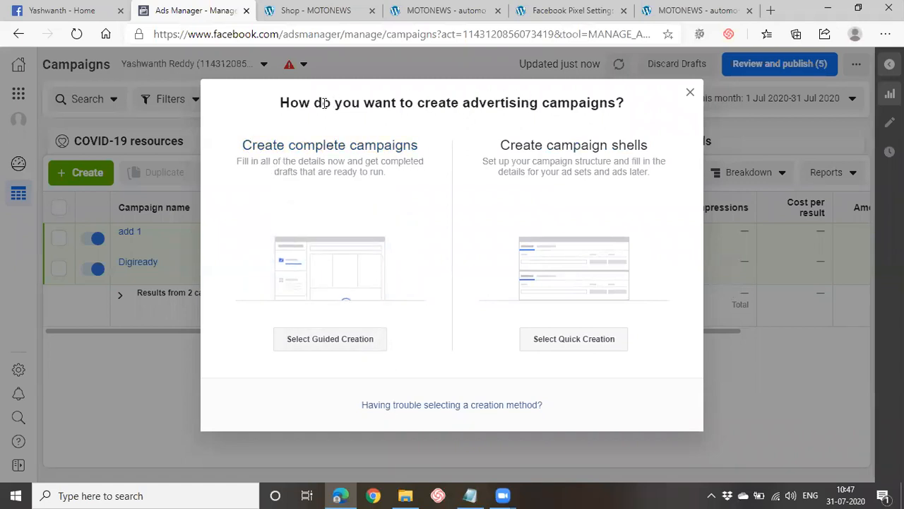
pyautogui.moveTo(313, 104); pyautogui.dragTo(382, 103)
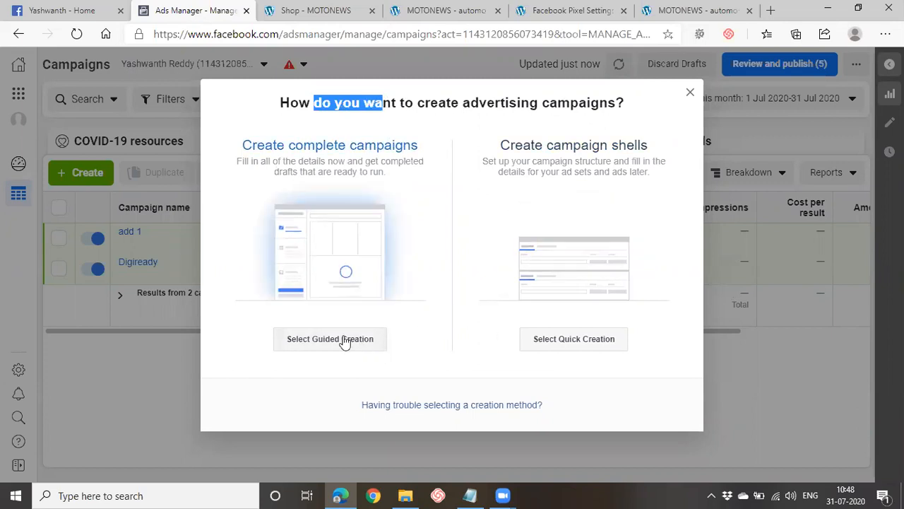
pyautogui.click(566, 339)
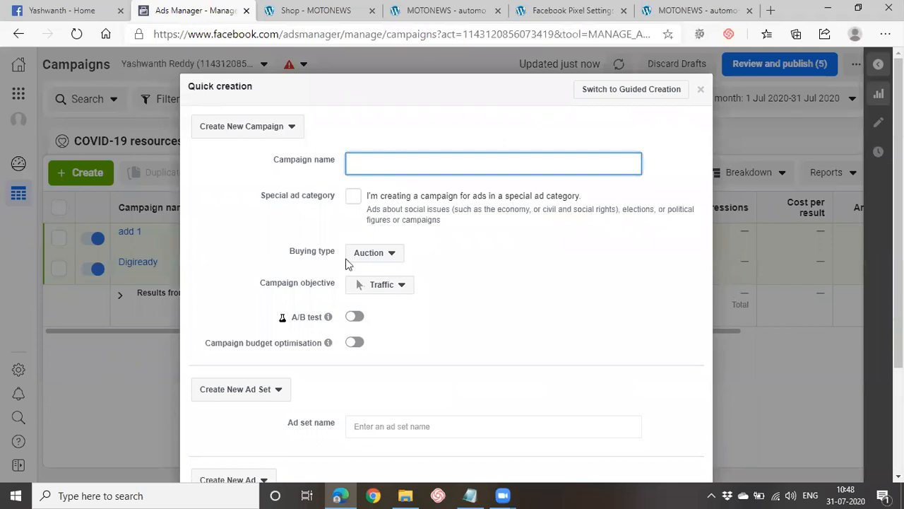
# Step: Name the new campaign "Retargeting" and keep the buying type as Auction
pyautogui.scroll(-1, 374, 385)
pyautogui.scroll(-3, 363, 409)
pyautogui.scroll(4, 359, 424)
pyautogui.write('get')
pyautogui.click(367, 256)
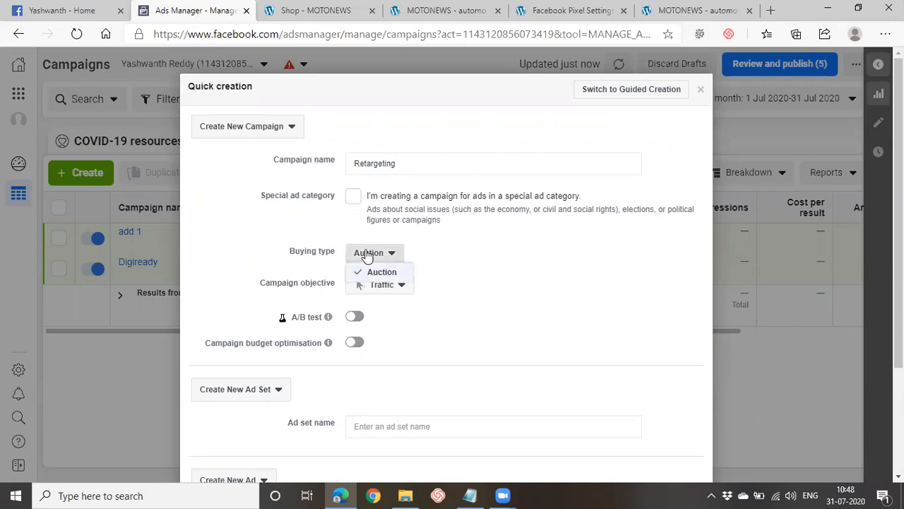
pyautogui.click(366, 256)
# Step: Look through the available campaign objectives and keep Traffic as the campaign's objective
pyautogui.click(379, 285)
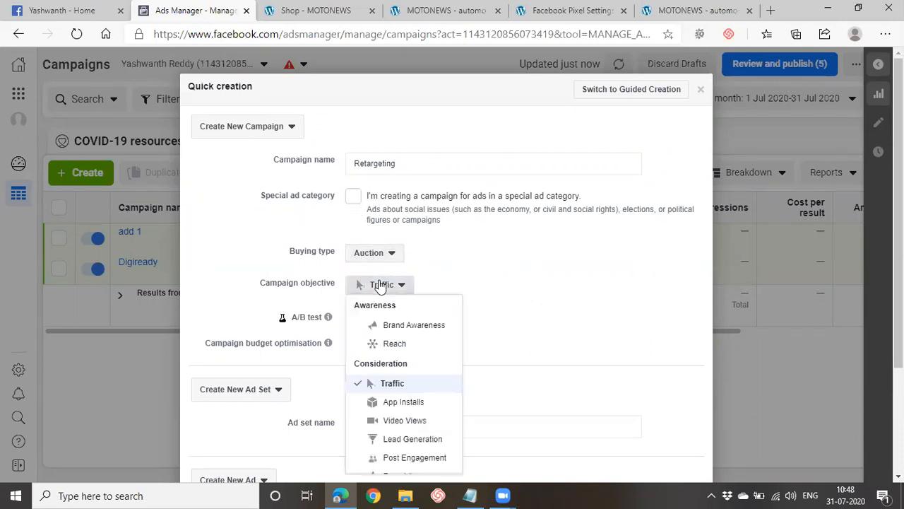
pyautogui.scroll(-1, 549, 297)
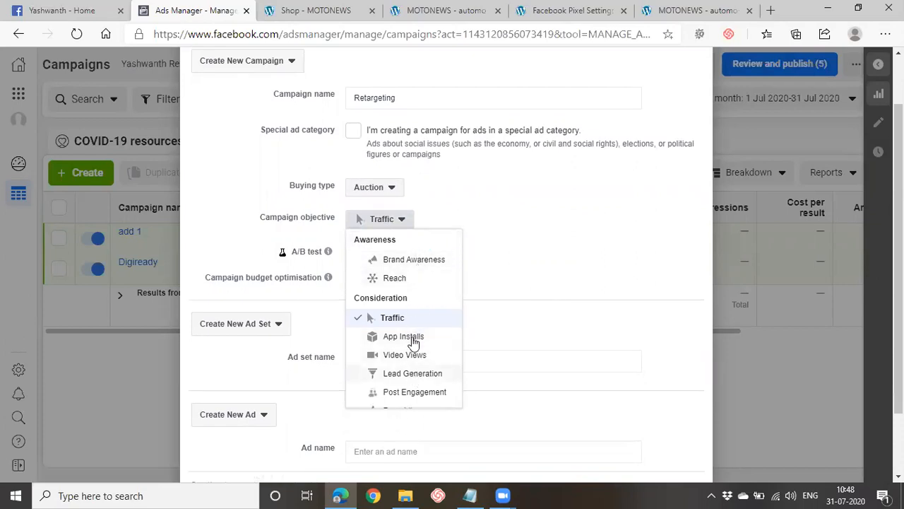
pyautogui.scroll(-1, 414, 342)
pyautogui.scroll(-1, 414, 342)
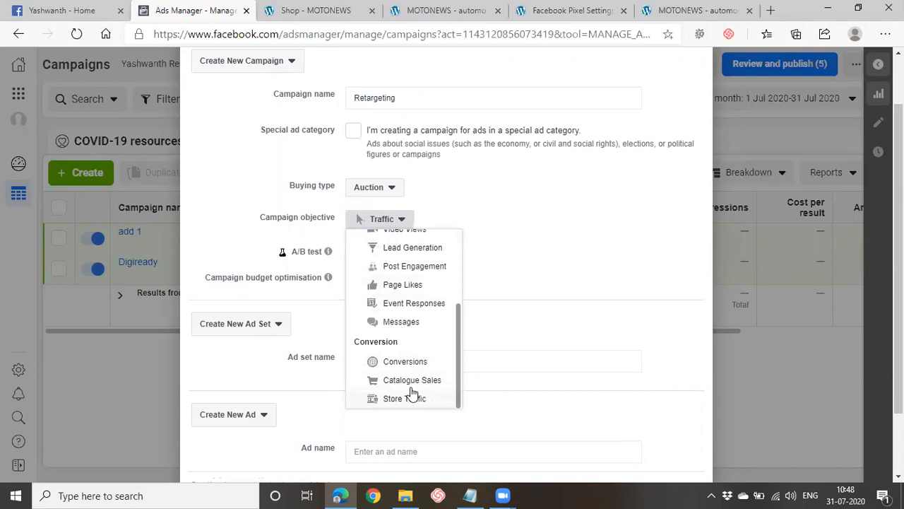
pyautogui.scroll(2, 410, 365)
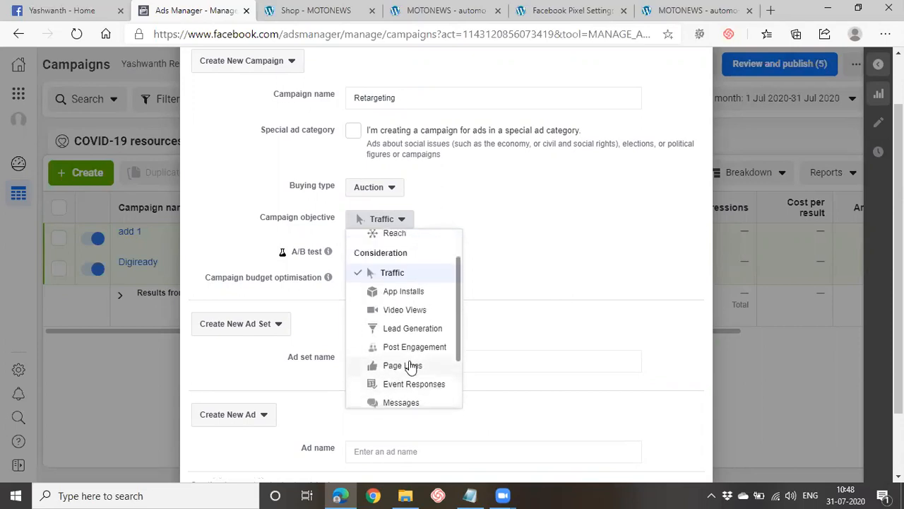
pyautogui.scroll(1, 410, 365)
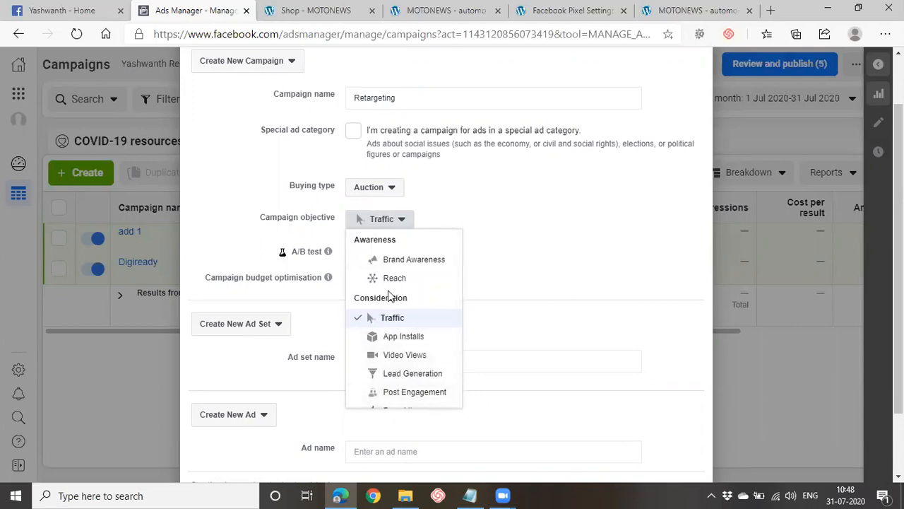
pyautogui.click(406, 318)
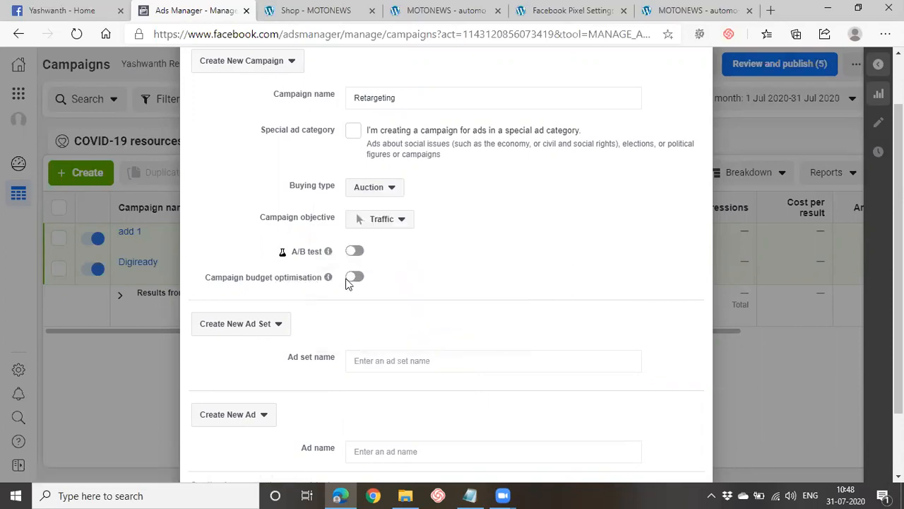
# Step: Choose to create a new ad set and name it "ratargeting"
pyautogui.scroll(-1, 474, 286)
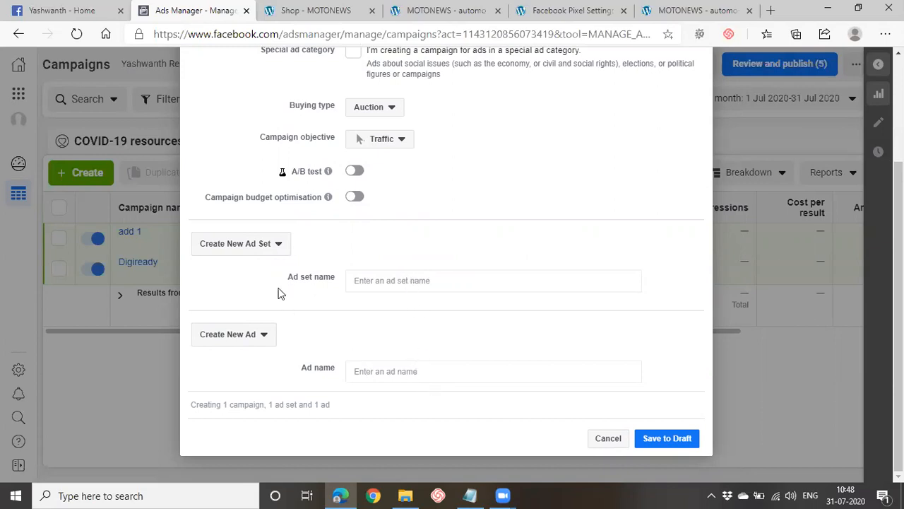
pyautogui.click(454, 277)
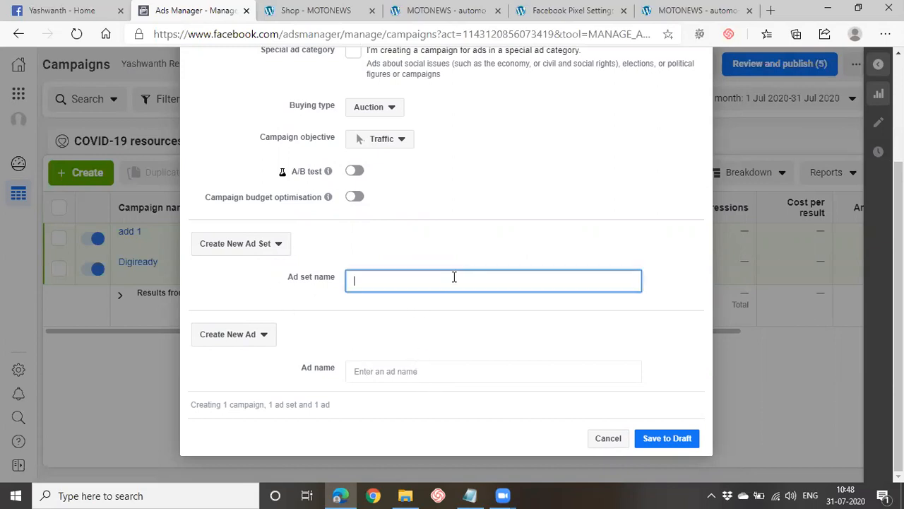
pyautogui.click(265, 245)
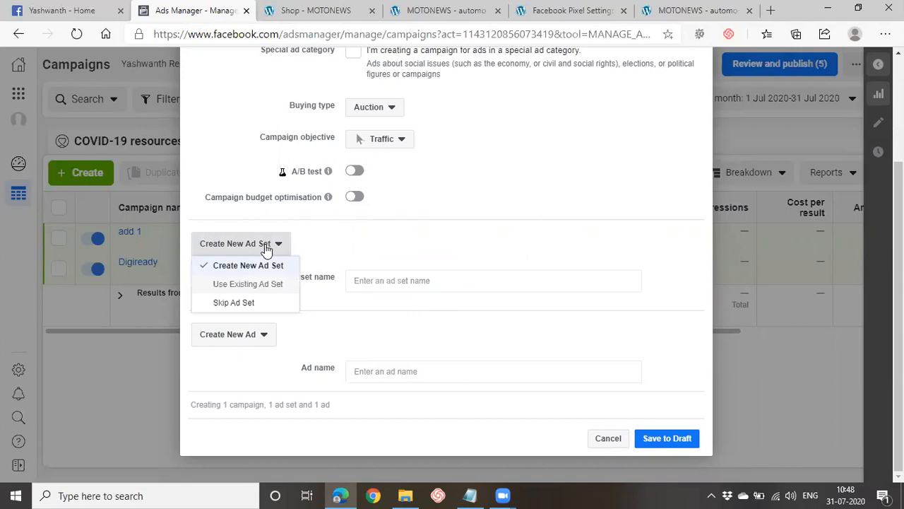
pyautogui.click(266, 266)
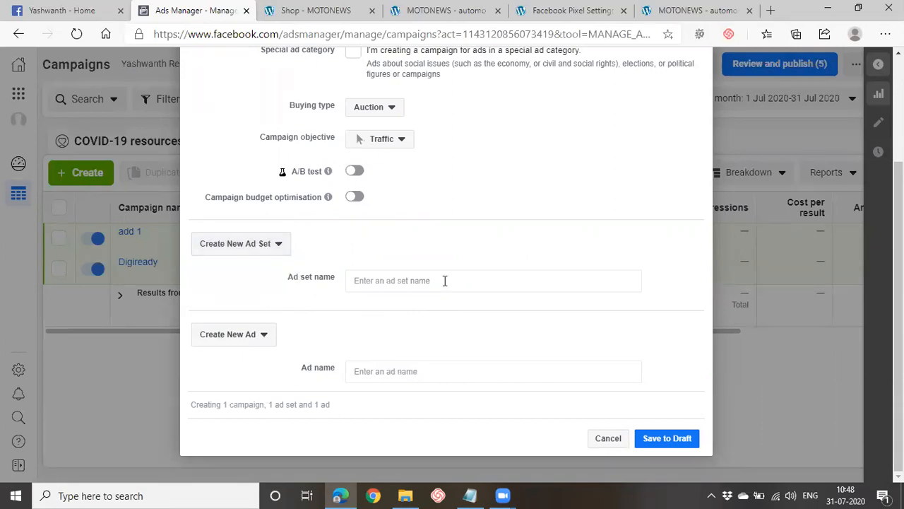
pyautogui.click(445, 280)
pyautogui.write('ratargeting')
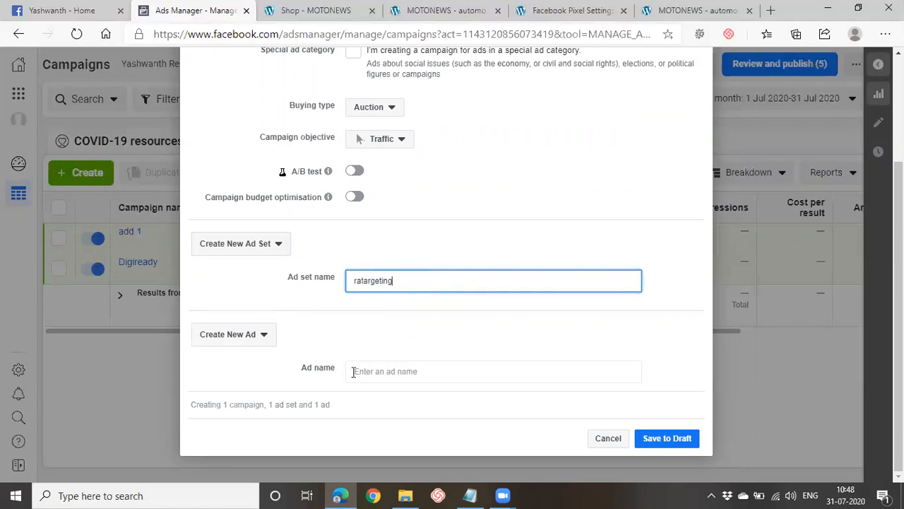
# Step: Keep the new ad unnamed and save the Retargeting campaign, ad set and ad to draft
pyautogui.click(246, 335)
pyautogui.click(362, 331)
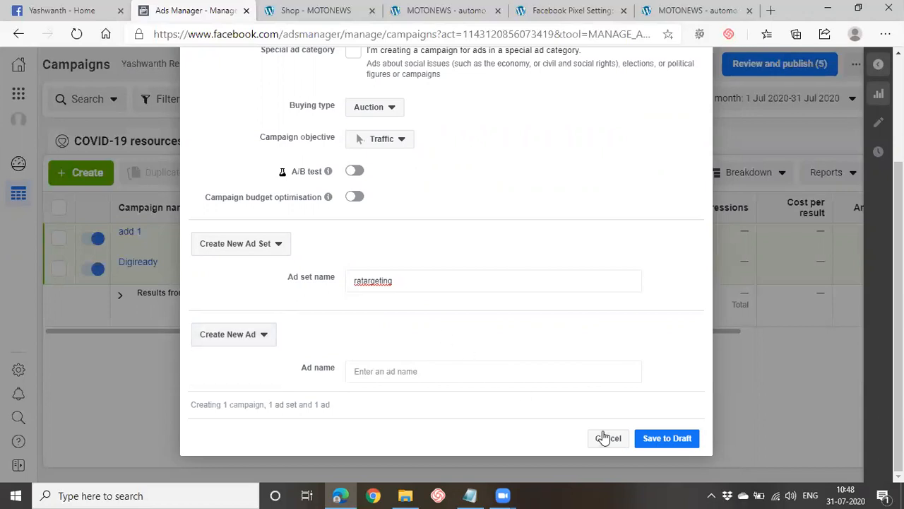
pyautogui.click(671, 439)
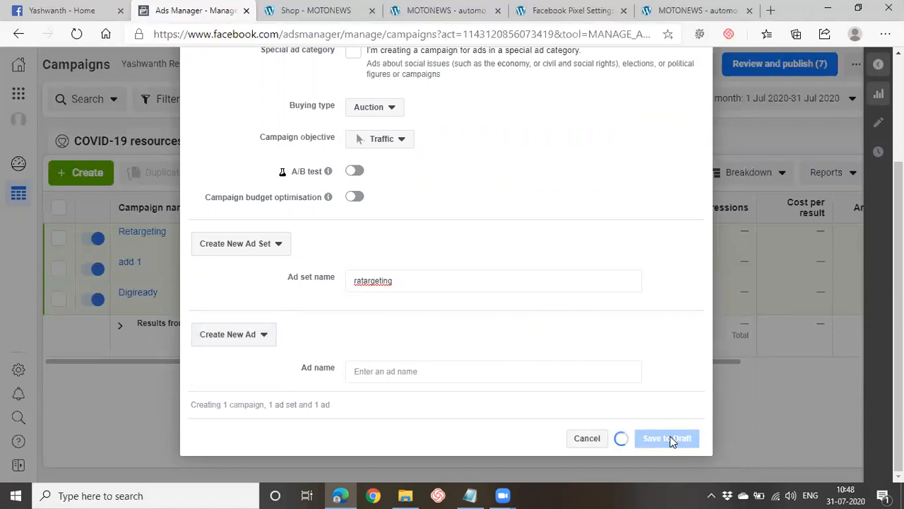
pyautogui.click(659, 90)
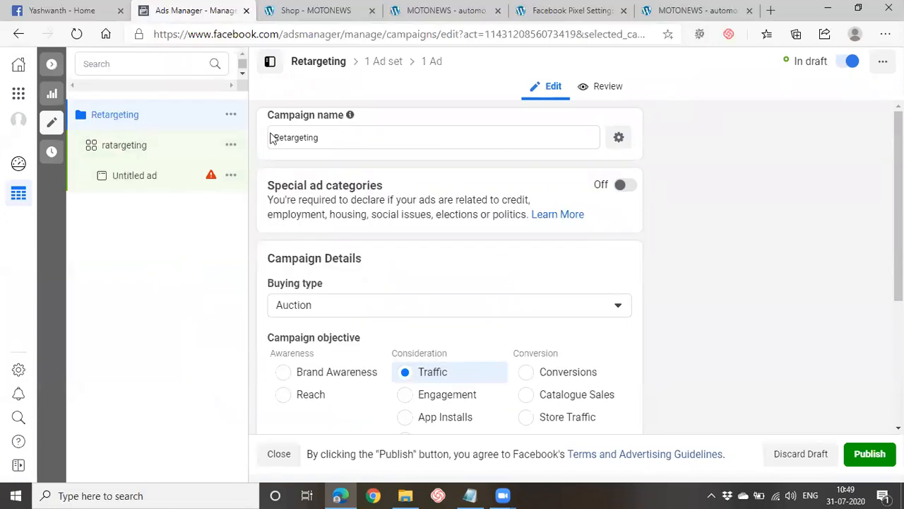
# Step: Review the Retargeting campaign's details, including its objective, additional spending limit options and budget optimisation
pyautogui.click(327, 137)
pyautogui.scroll(-2, 445, 332)
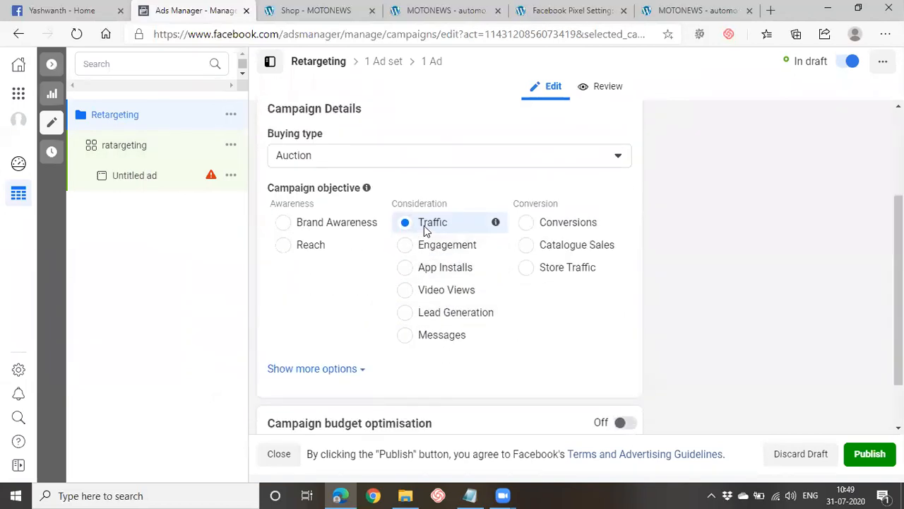
pyautogui.scroll(-1, 425, 254)
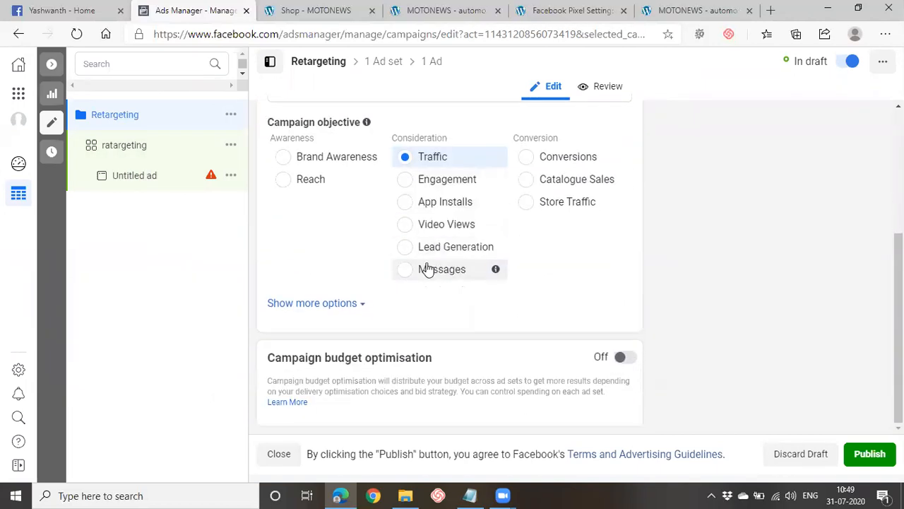
pyautogui.click(363, 302)
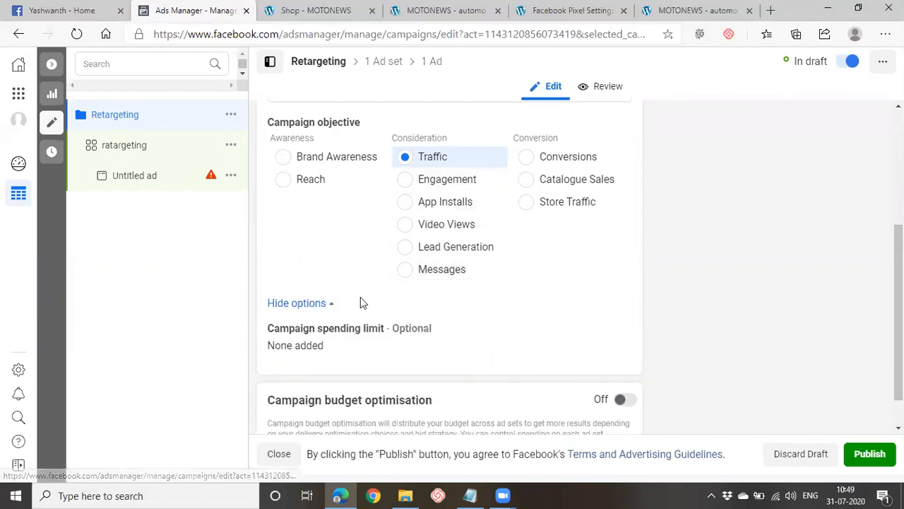
pyautogui.scroll(-1, 360, 303)
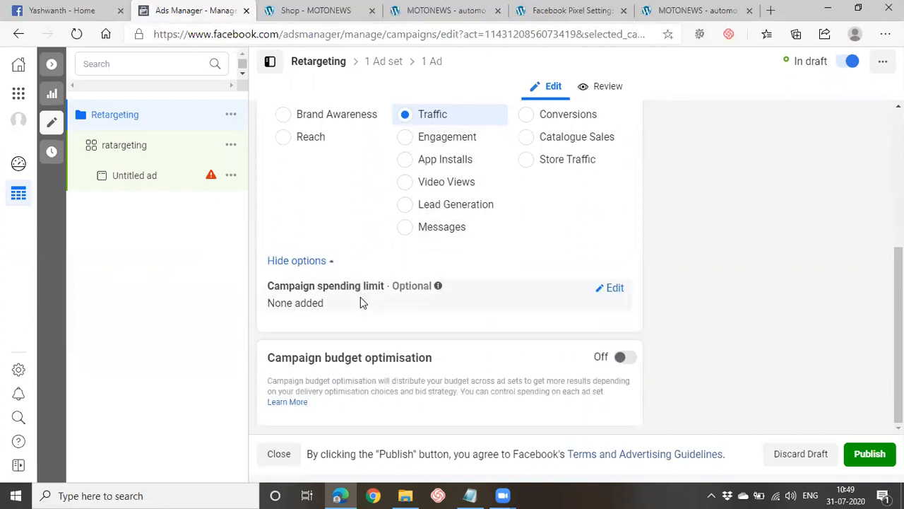
pyautogui.click(329, 261)
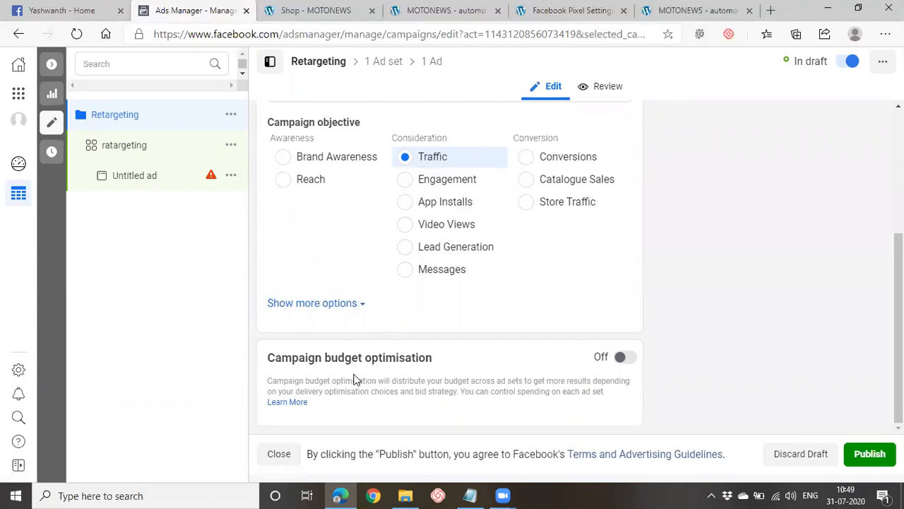
# Step: Correct the "ratargeting" ad set's name to "retargeting" and look at its budget and schedule settings
pyautogui.click(124, 149)
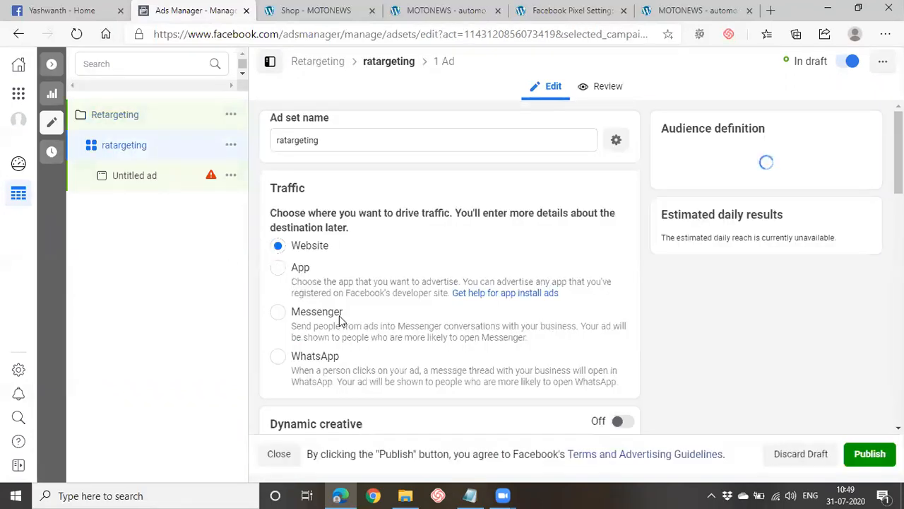
pyautogui.scroll(-1, 341, 321)
pyautogui.scroll(1, 340, 321)
pyautogui.click(282, 139)
pyautogui.press('BackSpace')
pyautogui.write('e')
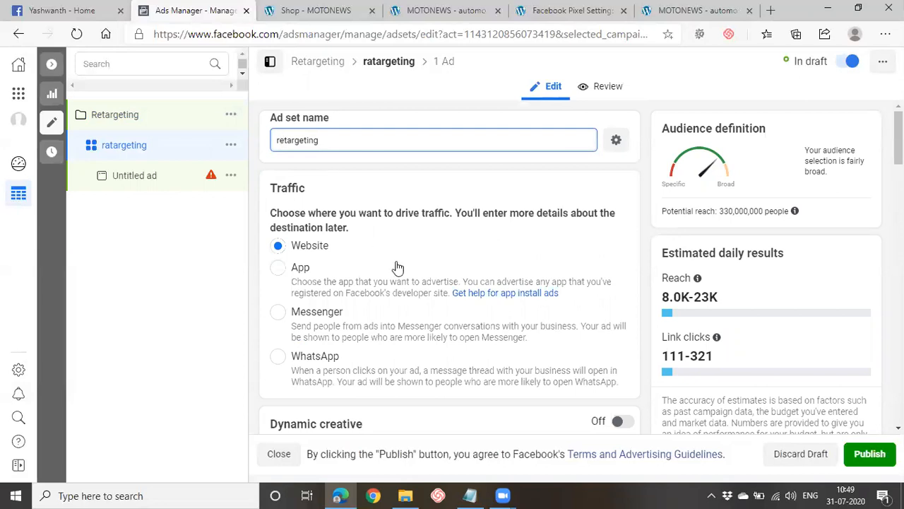
pyautogui.scroll(-4, 396, 265)
pyautogui.scroll(-2, 396, 265)
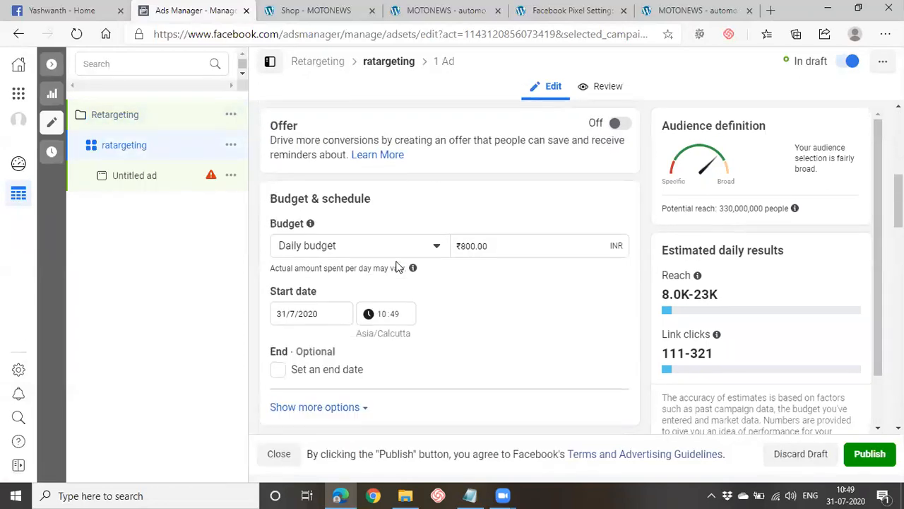
# Step: Look at the retargeting ad set's audience settings and the saved audiences offered for it
pyautogui.scroll(-2, 390, 268)
pyautogui.scroll(-3, 389, 271)
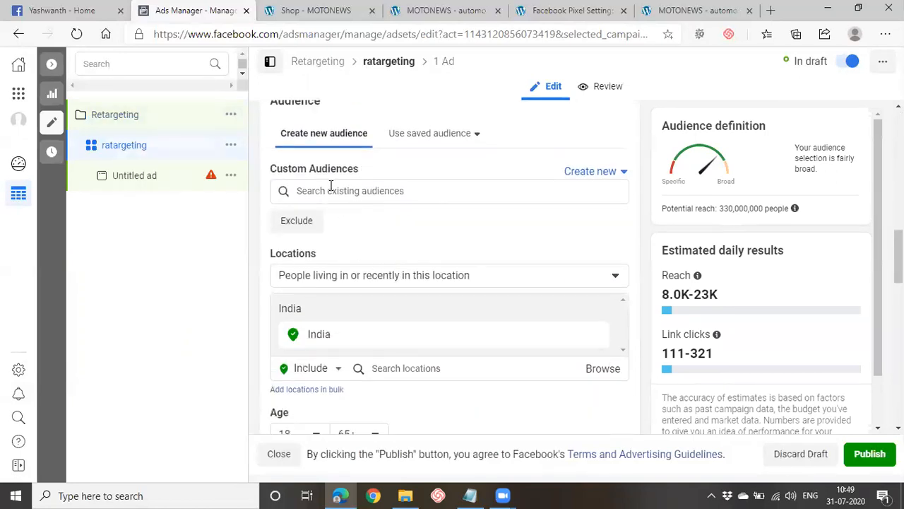
pyautogui.click(428, 146)
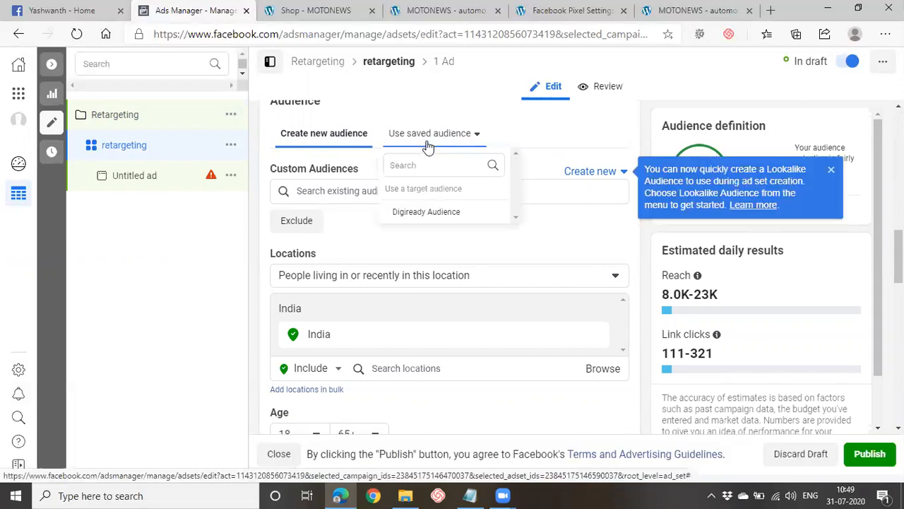
pyautogui.moveTo(428, 212)
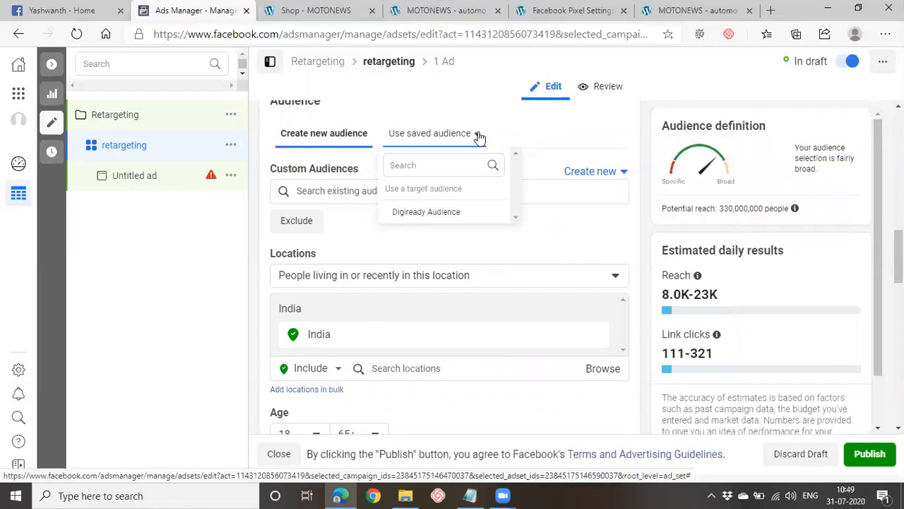
# Step: Try to create a custom audience from a customer list for the ad set
pyautogui.click(610, 173)
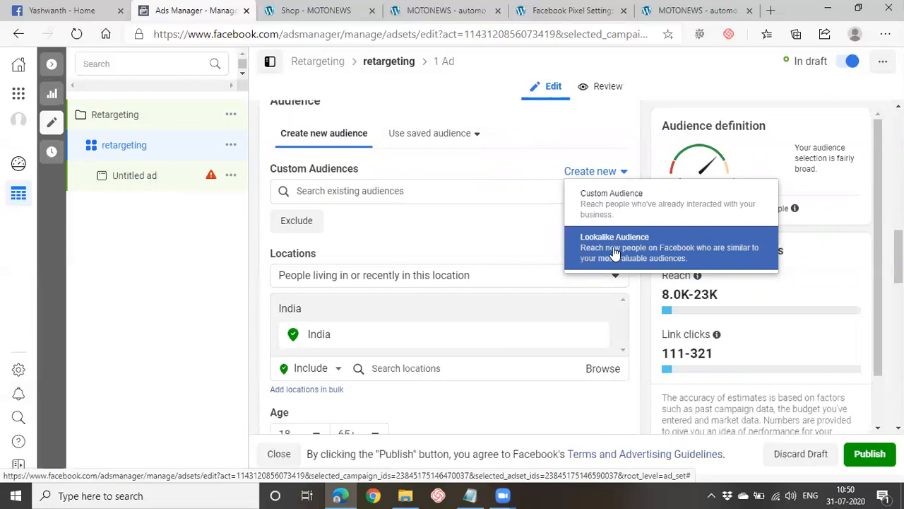
pyautogui.click(615, 212)
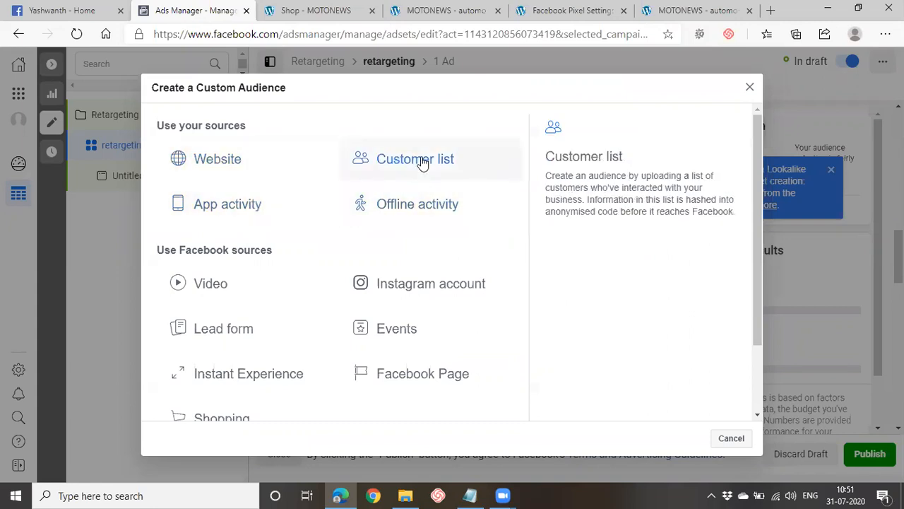
pyautogui.click(421, 159)
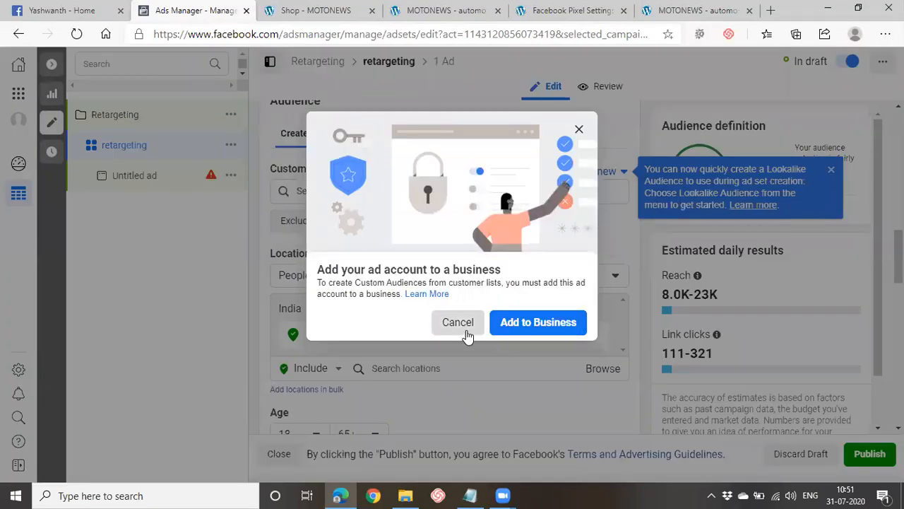
pyautogui.click(468, 329)
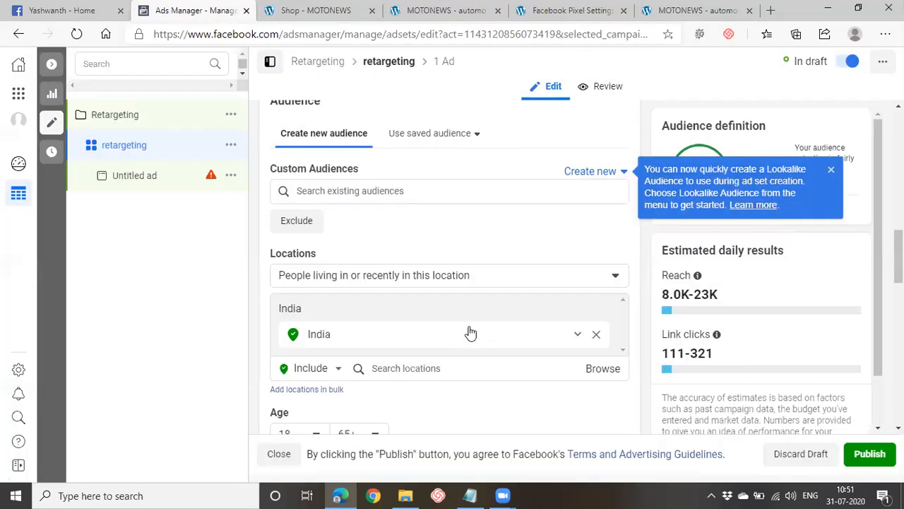
# Step: Review the available custom audience sources and start a custom audience based on the website
pyautogui.click(593, 174)
pyautogui.click(595, 217)
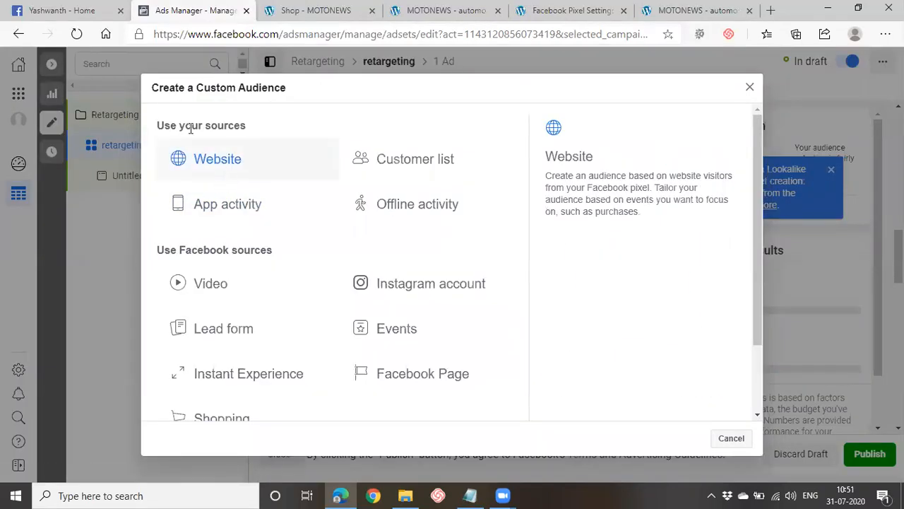
pyautogui.scroll(-2, 306, 308)
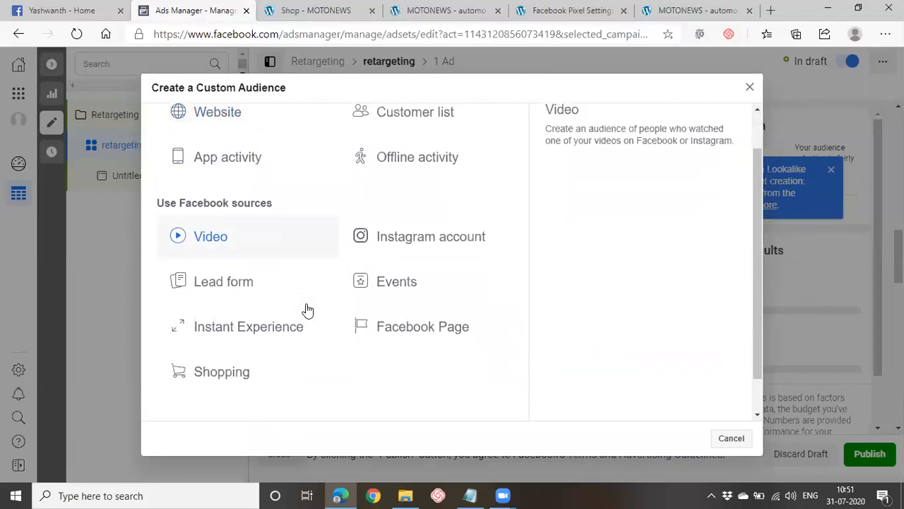
pyautogui.scroll(2, 282, 357)
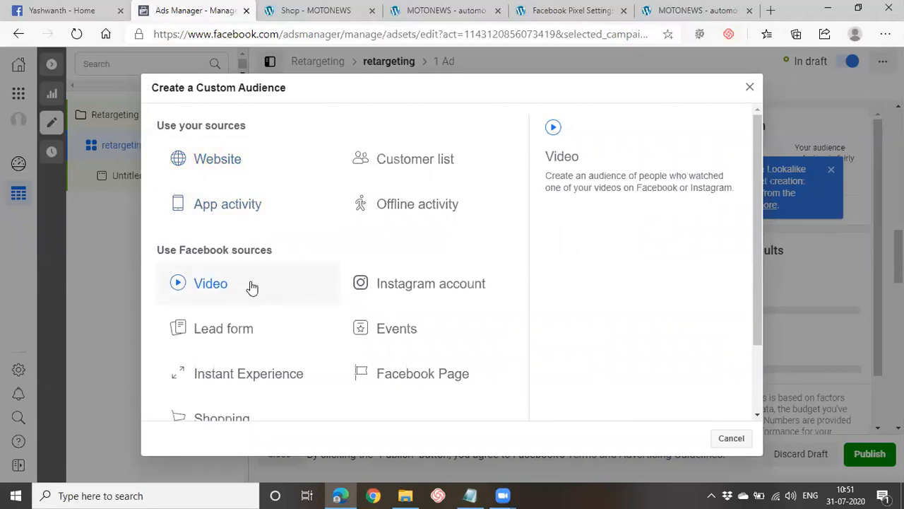
pyautogui.scroll(-2, 253, 286)
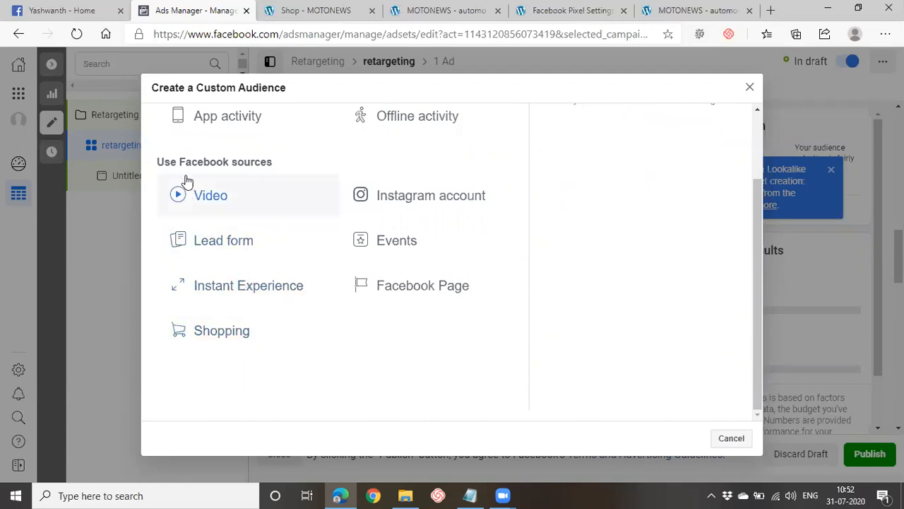
pyautogui.moveTo(163, 162); pyautogui.dragTo(311, 176)
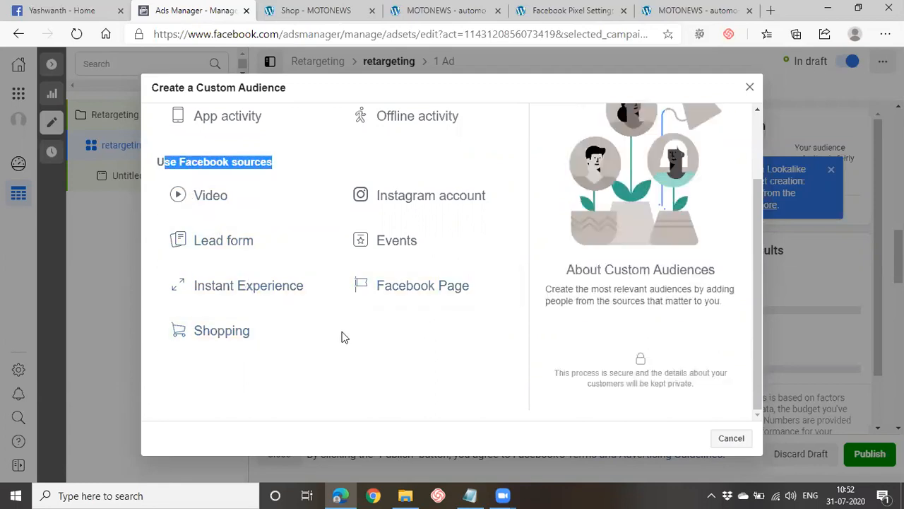
pyautogui.scroll(2, 327, 373)
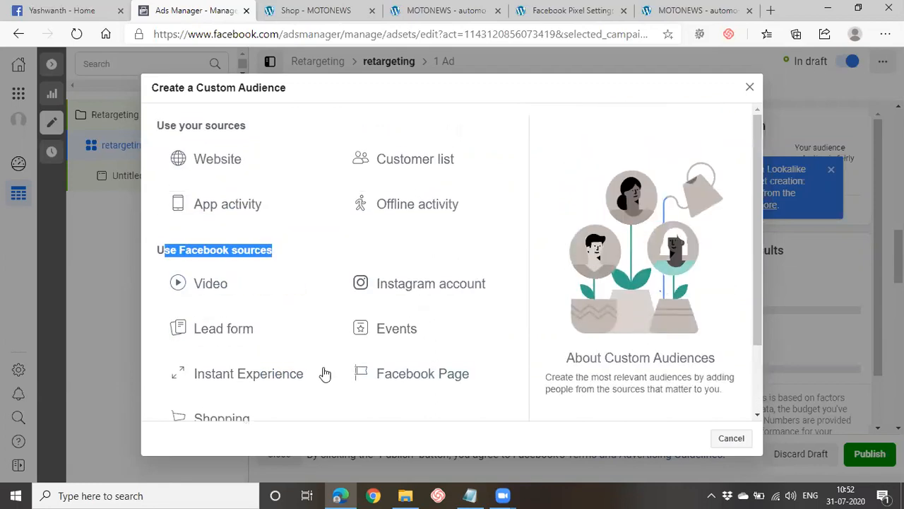
pyautogui.click(219, 160)
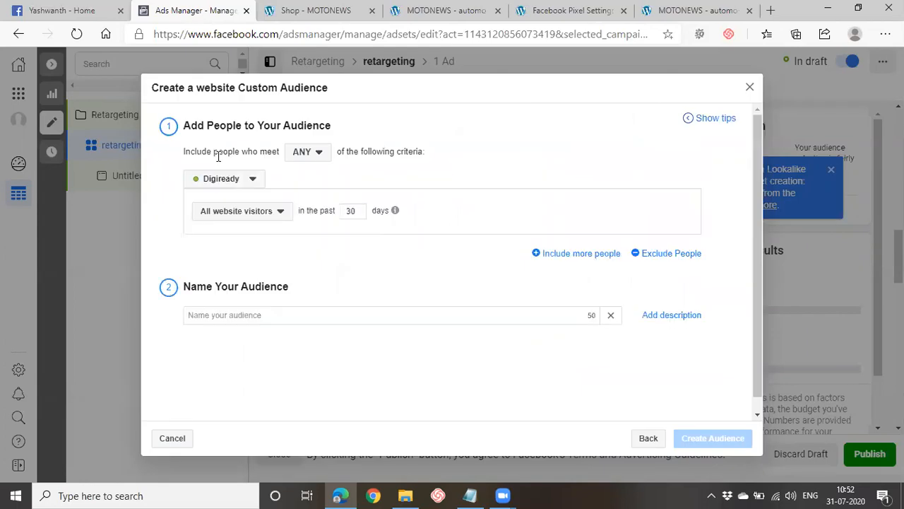
# Step: Check the website audience's pixel choices and the explanation of the ANY option for matching criteria
pyautogui.click(248, 183)
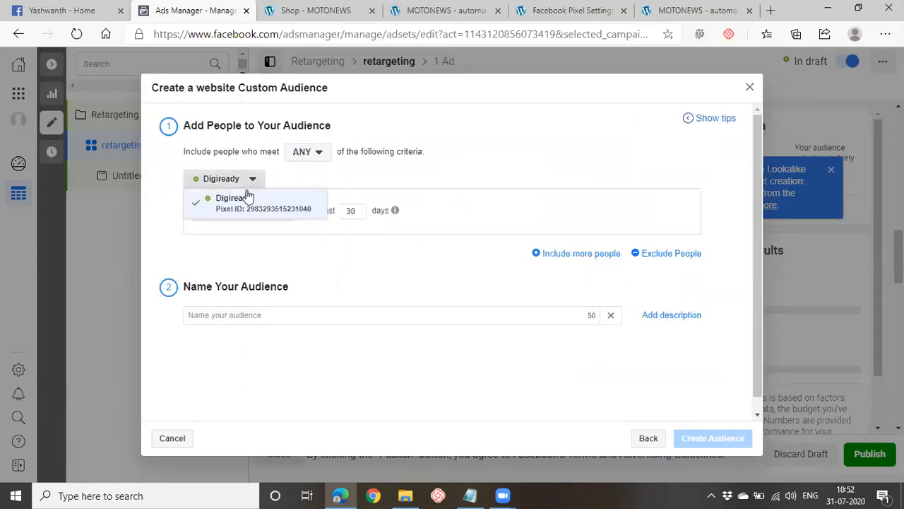
pyautogui.click(234, 237)
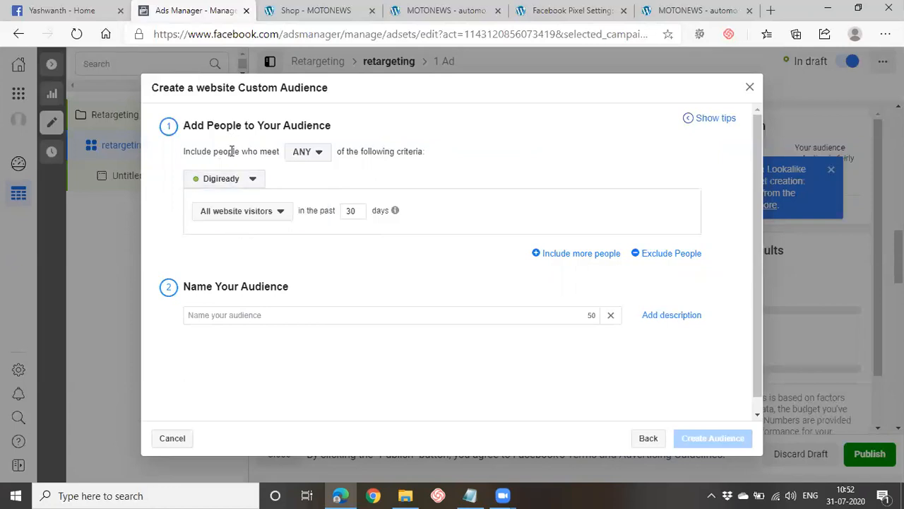
pyautogui.moveTo(232, 152); pyautogui.dragTo(278, 152)
pyautogui.moveTo(361, 152); pyautogui.dragTo(387, 153)
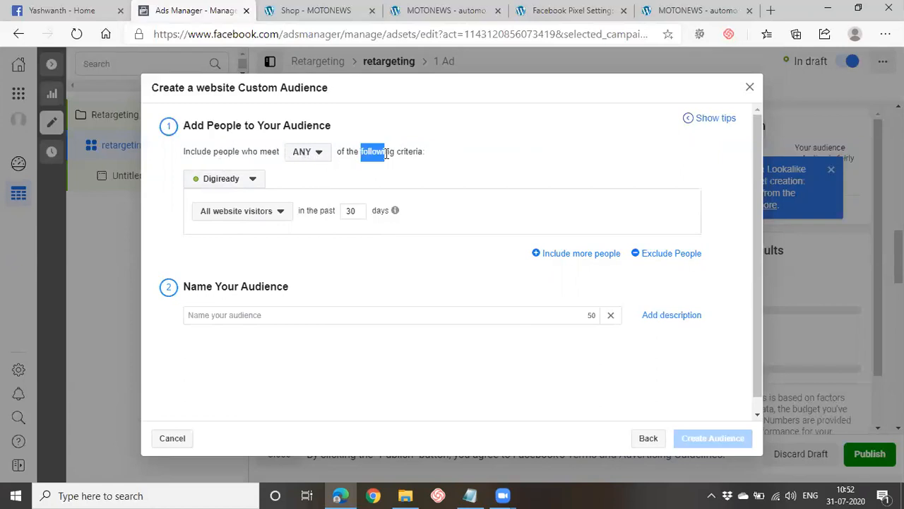
pyautogui.click(302, 155)
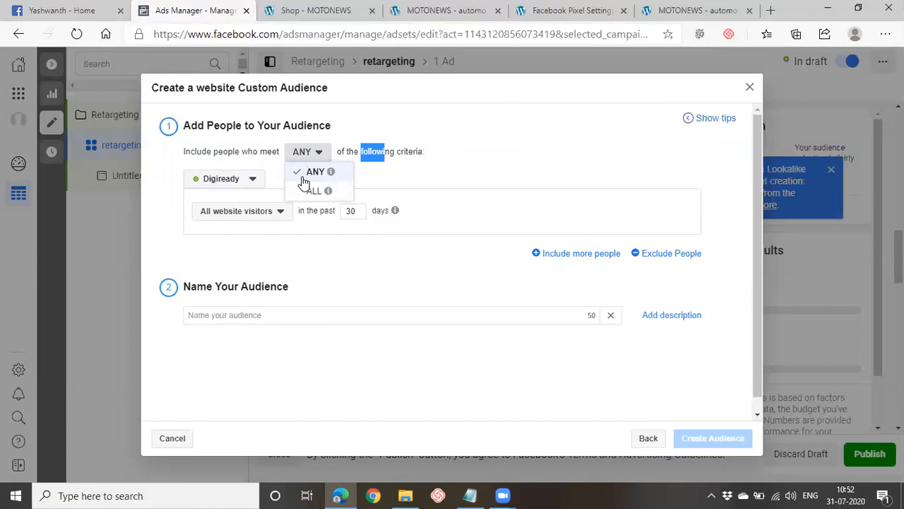
pyautogui.moveTo(321, 174)
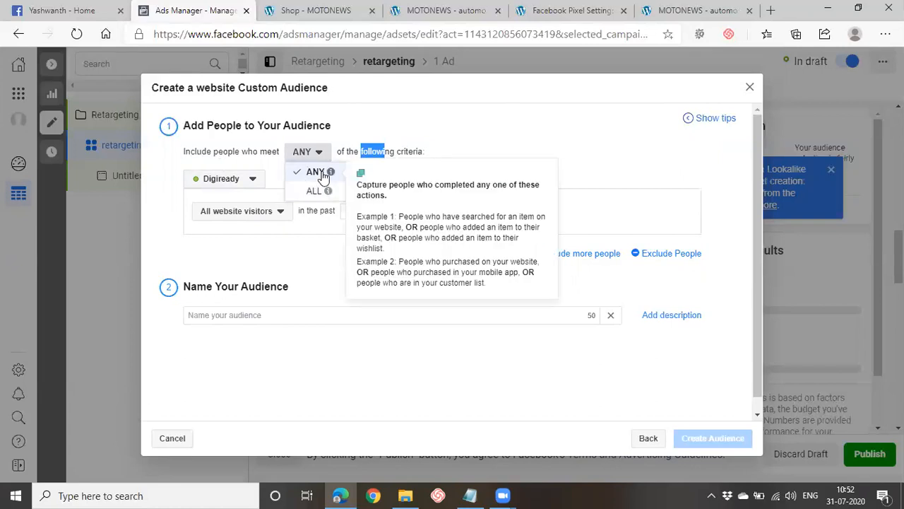
pyautogui.click(319, 264)
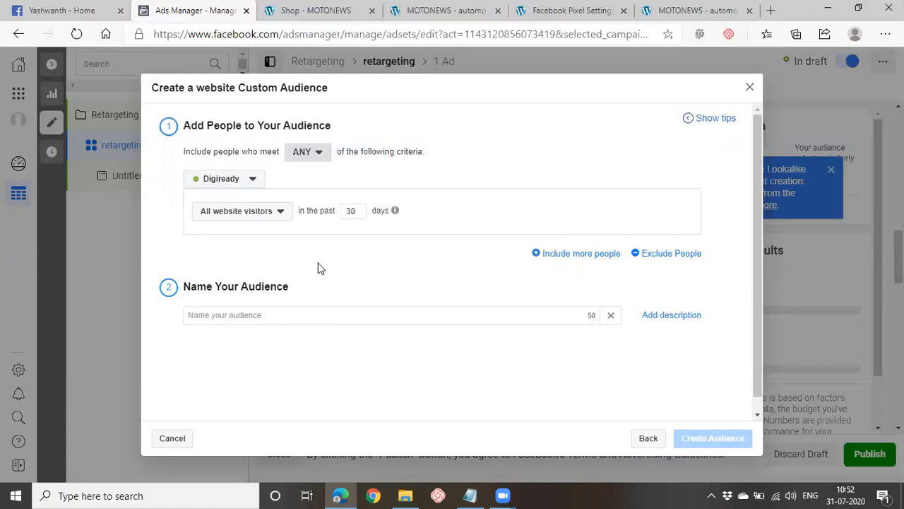
# Step: Review the visitor criteria and set the website audience's time window to the past 10 days
pyautogui.click(279, 212)
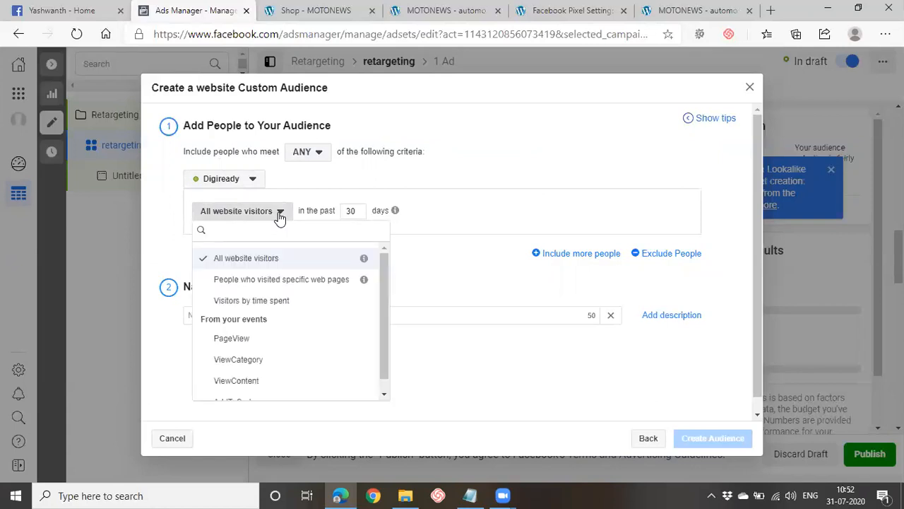
pyautogui.click(355, 211)
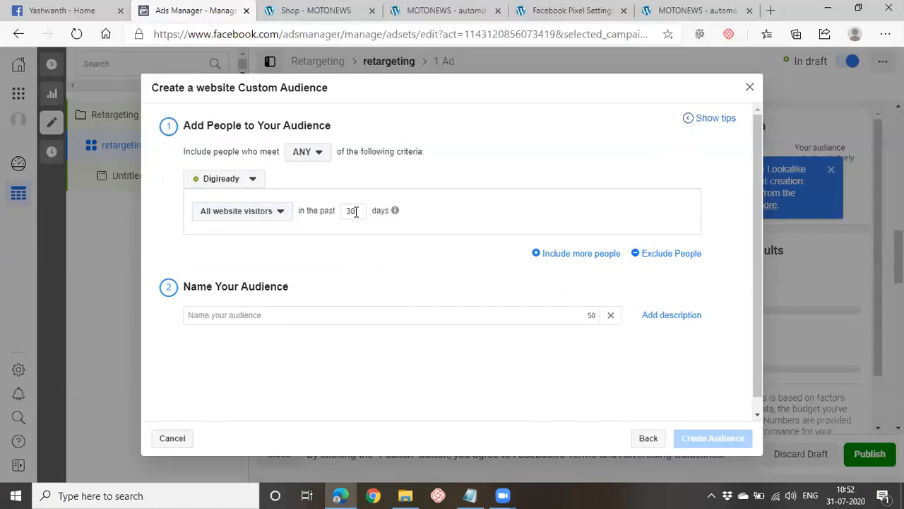
pyautogui.press('BackSpace')
pyautogui.press('BackSpace')
pyautogui.write('10')
# Step: Switch to the MOTONEWS site to view its BIKES page as a specific-page example, and return to the audience setup in Ads Manager
pyautogui.click(281, 211)
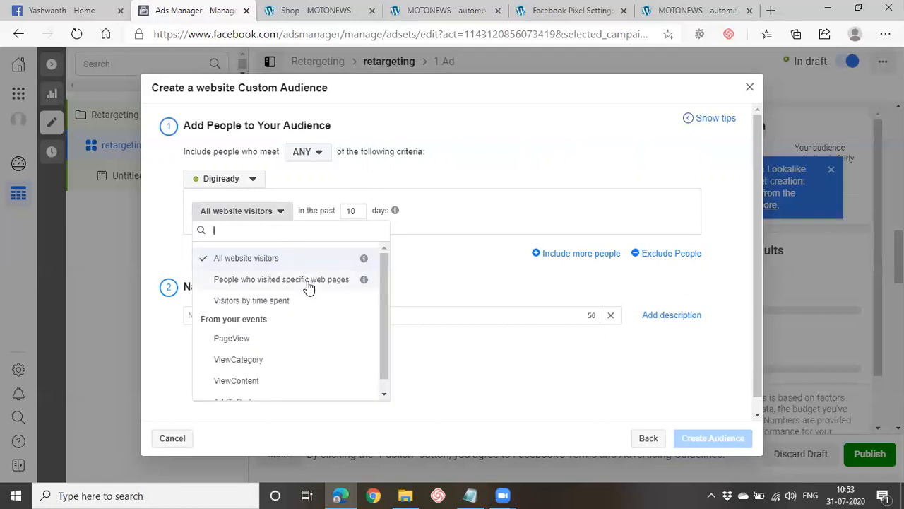
pyautogui.click(319, 9)
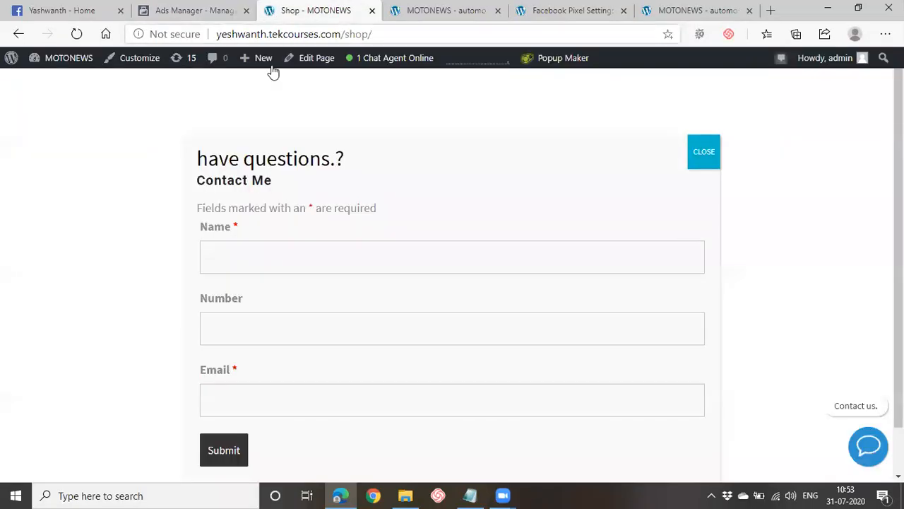
pyautogui.click(701, 155)
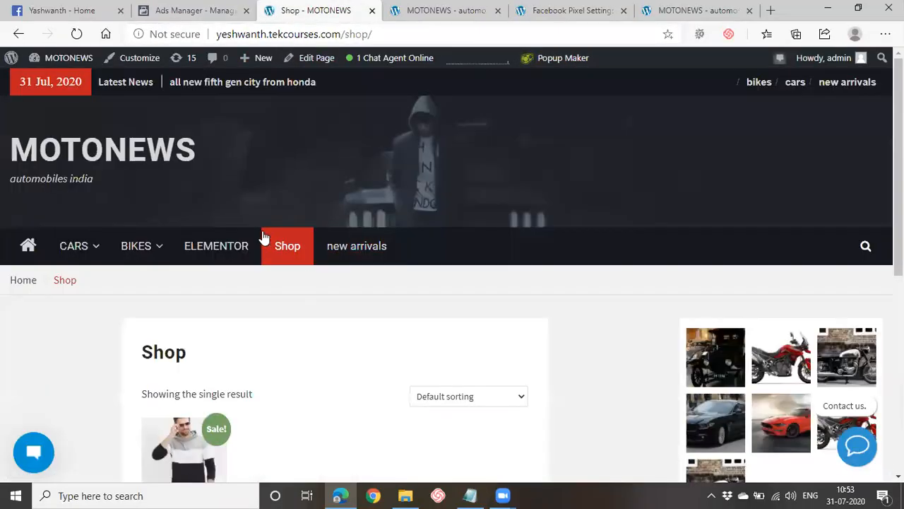
pyautogui.click(151, 256)
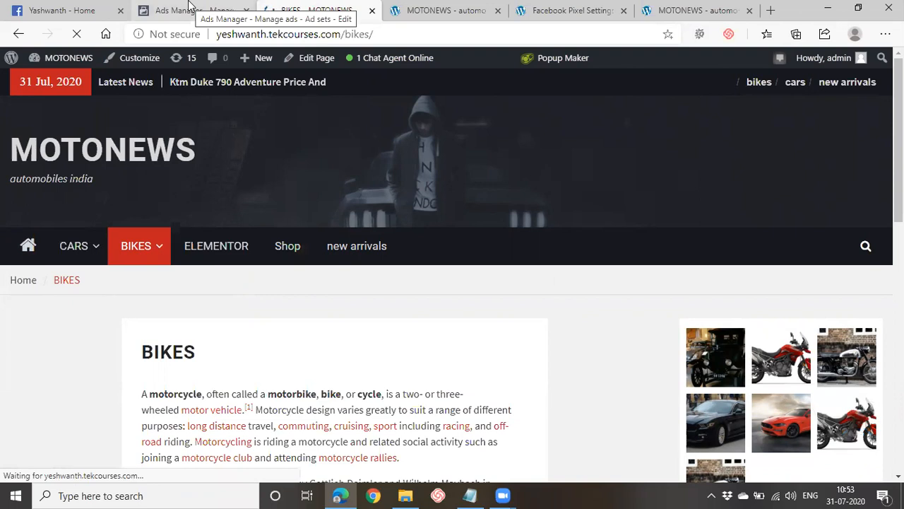
pyautogui.click(189, 7)
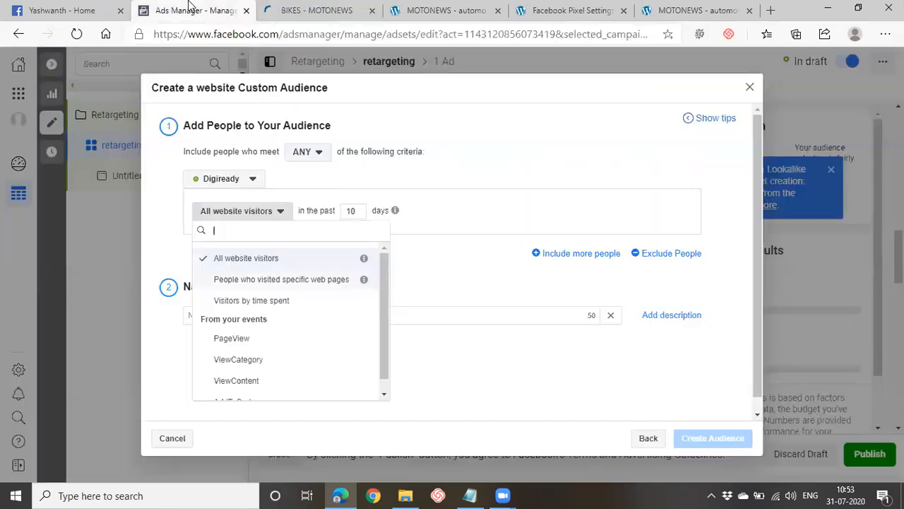
# Step: Try Visitors by time spent as the audience criterion, review its percentile and event options, and restore All website visitors
pyautogui.click(290, 302)
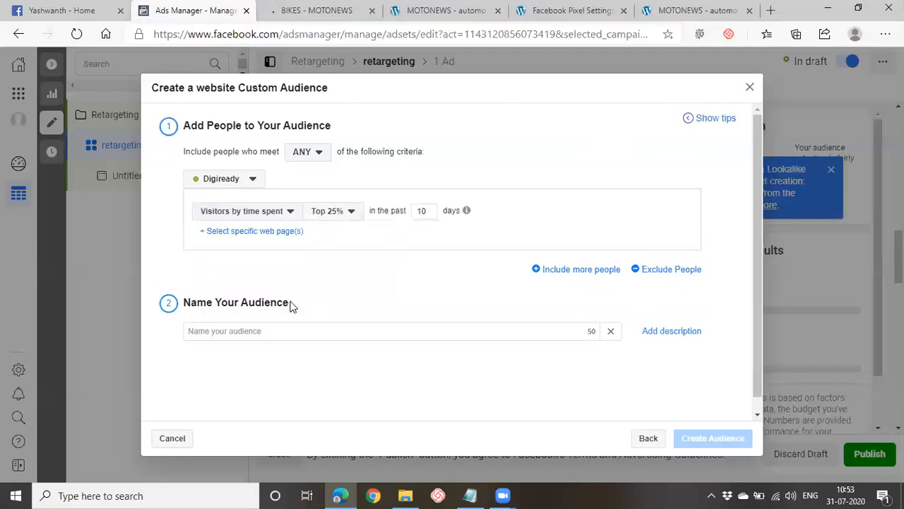
pyautogui.click(349, 217)
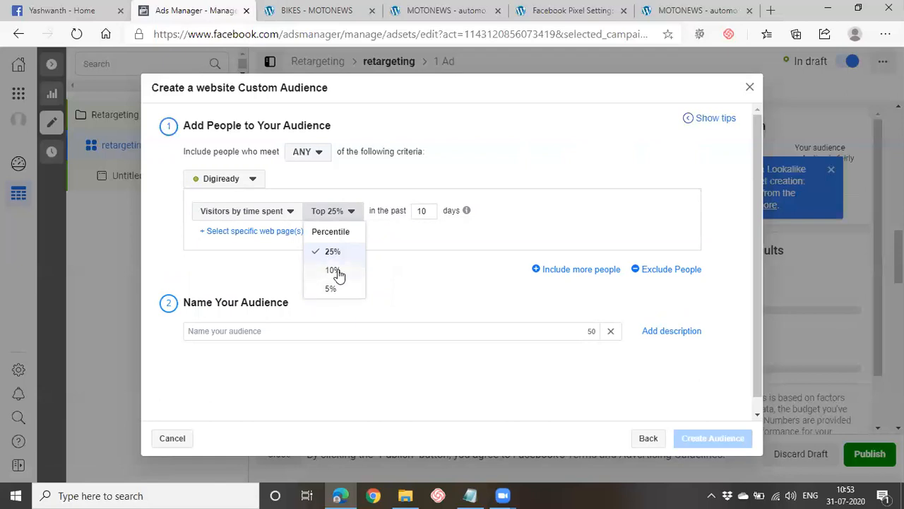
pyautogui.click(389, 300)
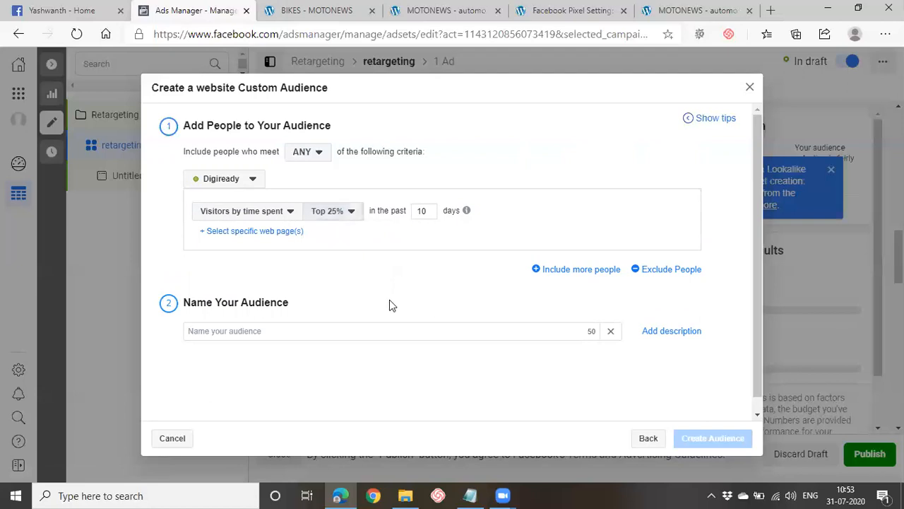
pyautogui.click(289, 213)
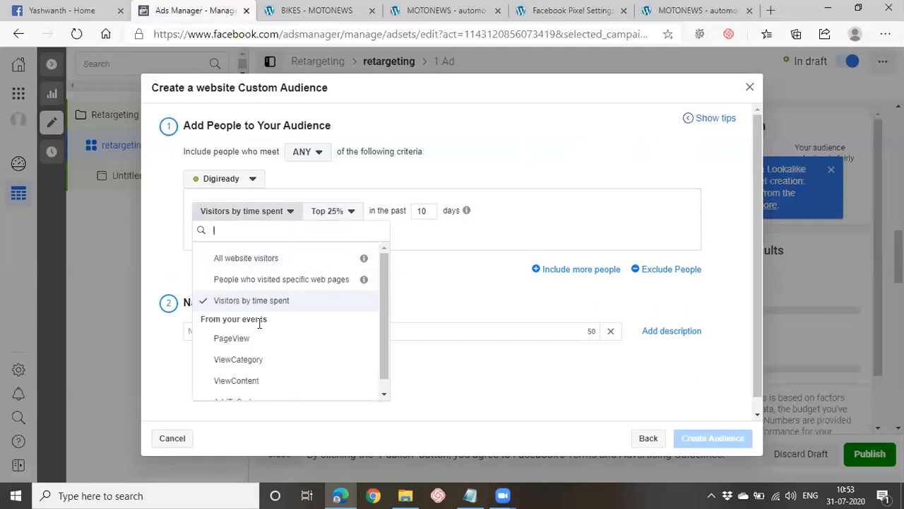
pyautogui.scroll(-1, 260, 323)
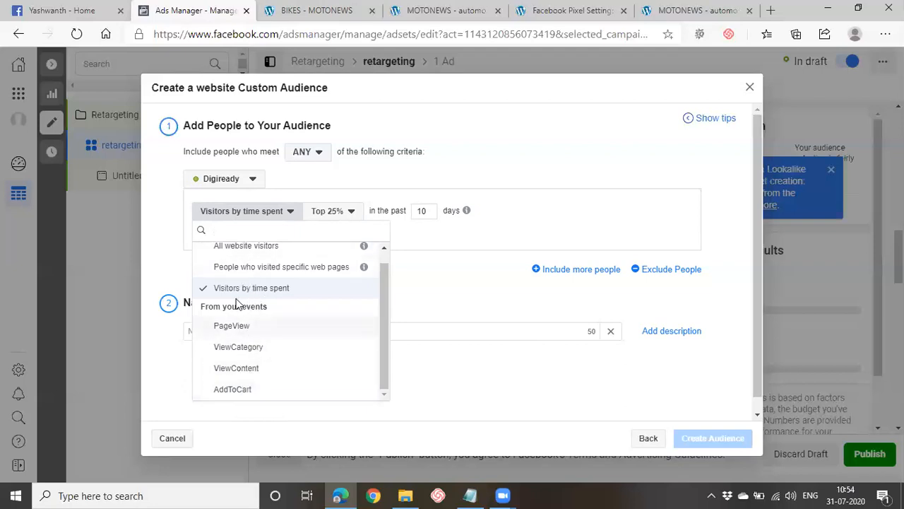
pyautogui.scroll(1, 235, 388)
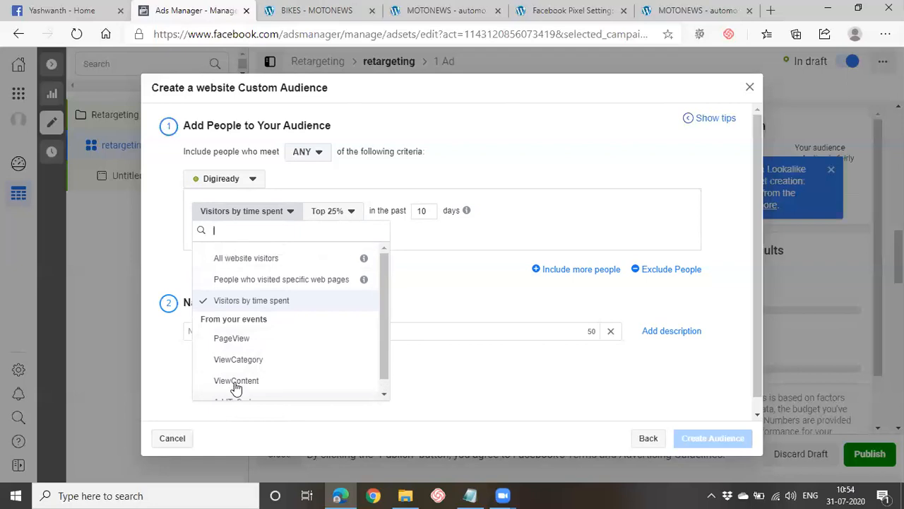
pyautogui.click(260, 264)
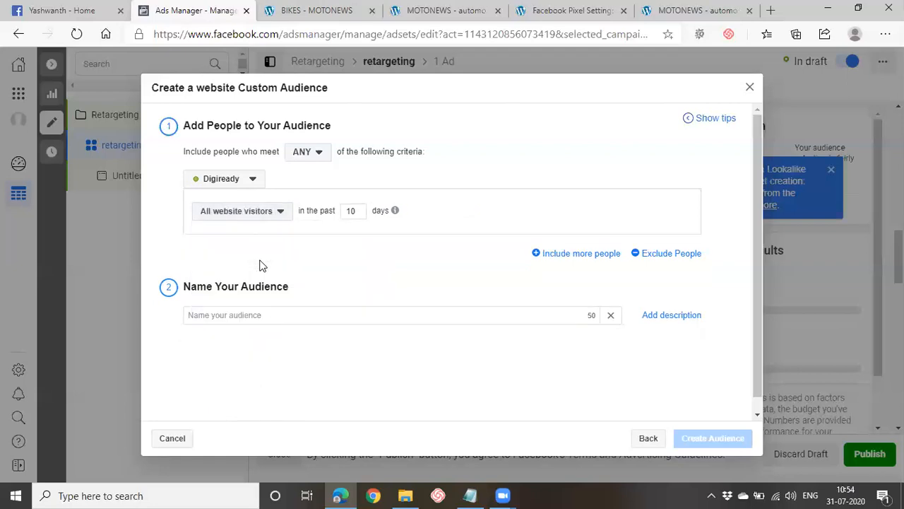
# Step: Add an exclusion rule to the website audience and remove the extra 30-day inclusion rule
pyautogui.click(394, 320)
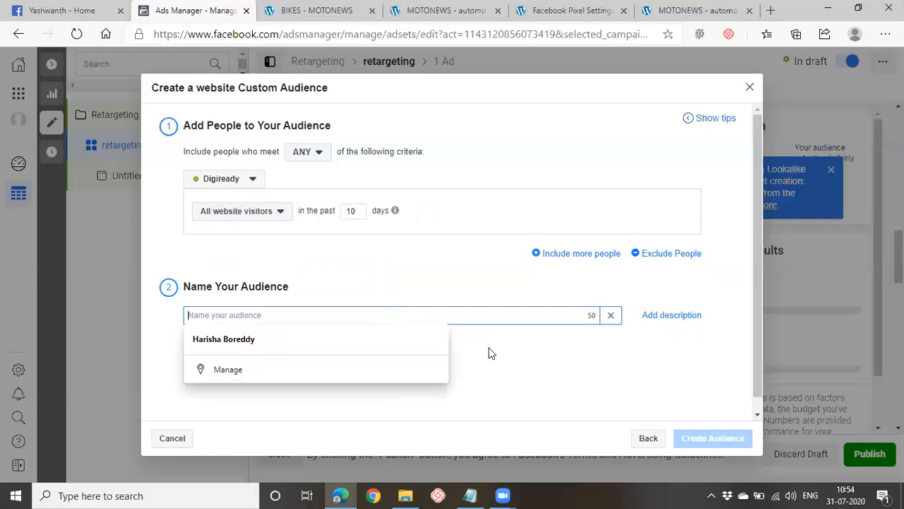
pyautogui.click(548, 256)
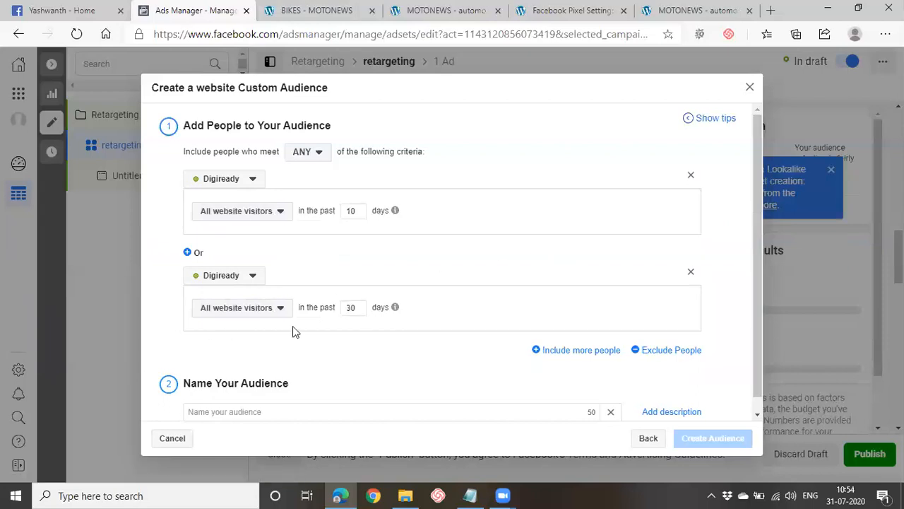
pyautogui.click(691, 349)
pyautogui.scroll(-2, 316, 340)
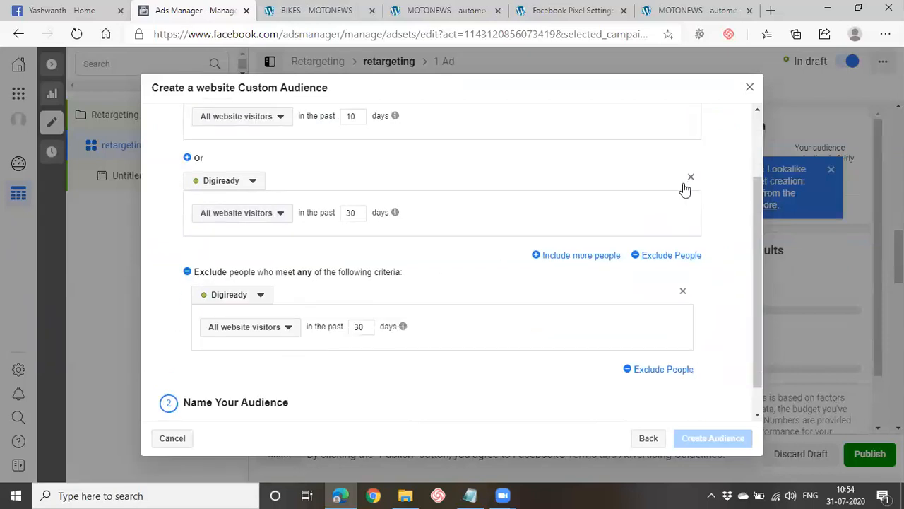
pyautogui.click(690, 178)
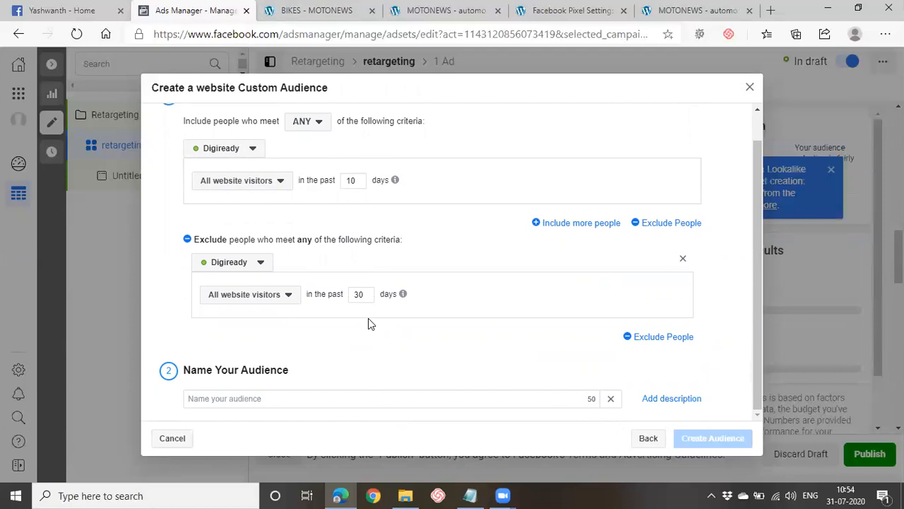
# Step: Set the exclusion rule to people who visited specific web pages whose URL contains thankyou
pyautogui.click(290, 296)
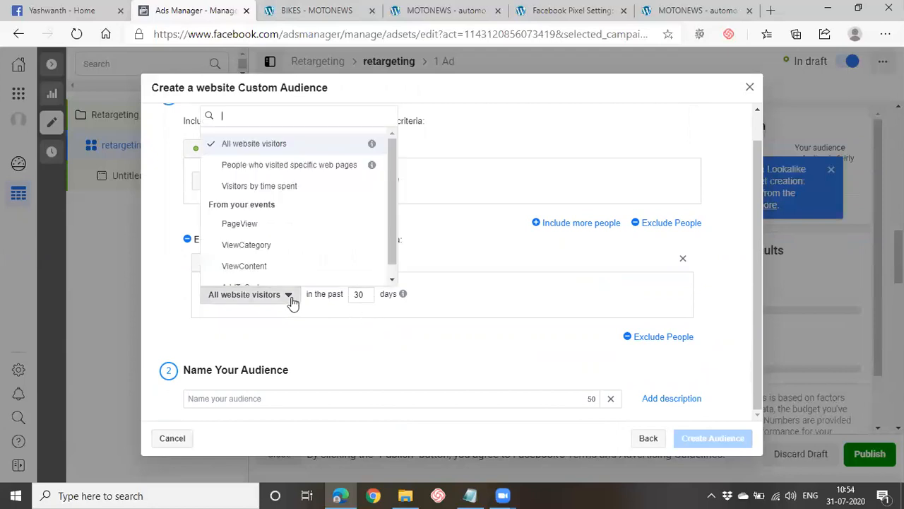
pyautogui.click(265, 168)
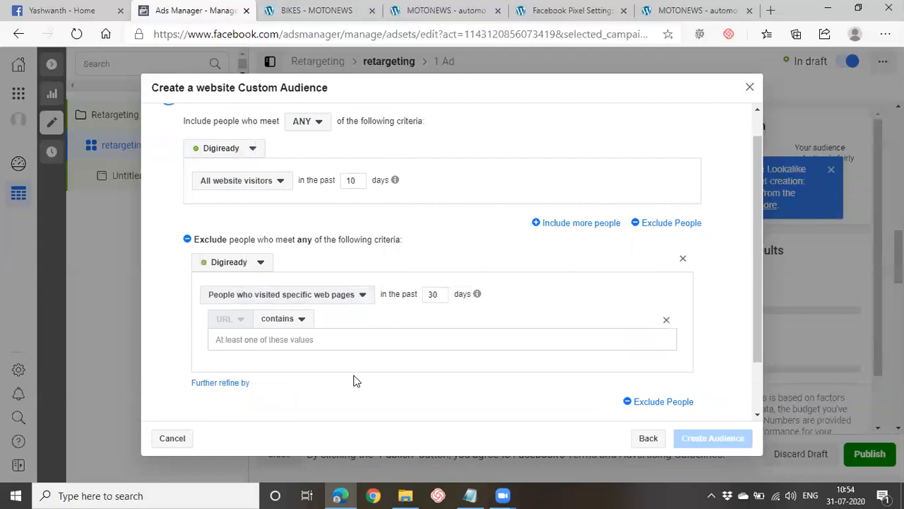
pyautogui.click(354, 342)
pyautogui.write('thankyou')
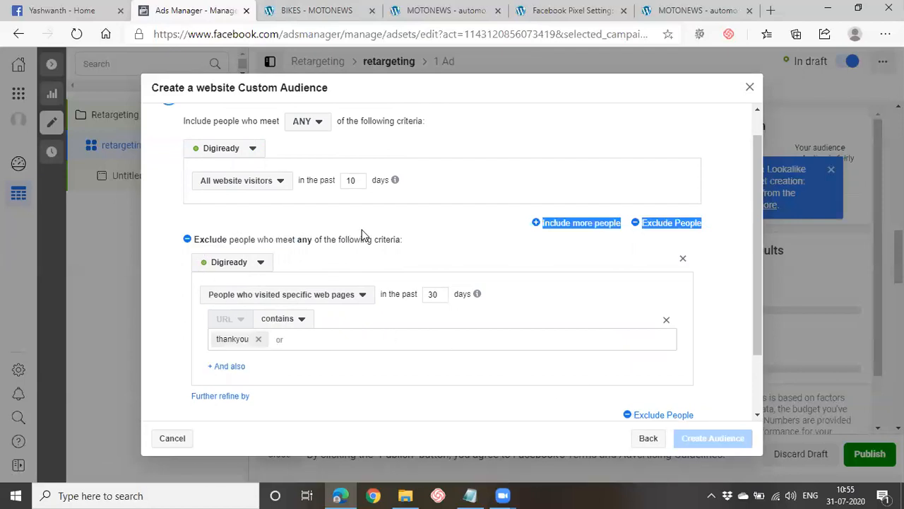
# Step: Check the match options for the excluded URL condition and keep it on contains
pyautogui.click(290, 319)
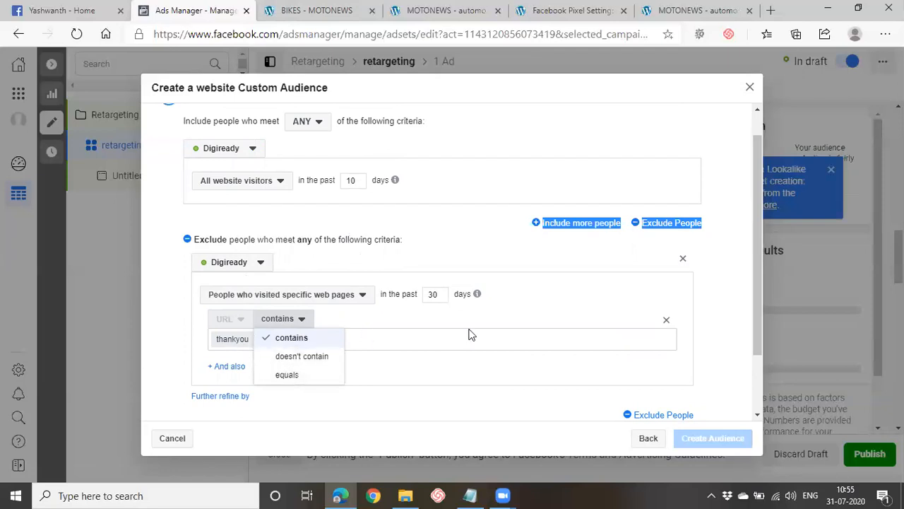
pyautogui.click(451, 360)
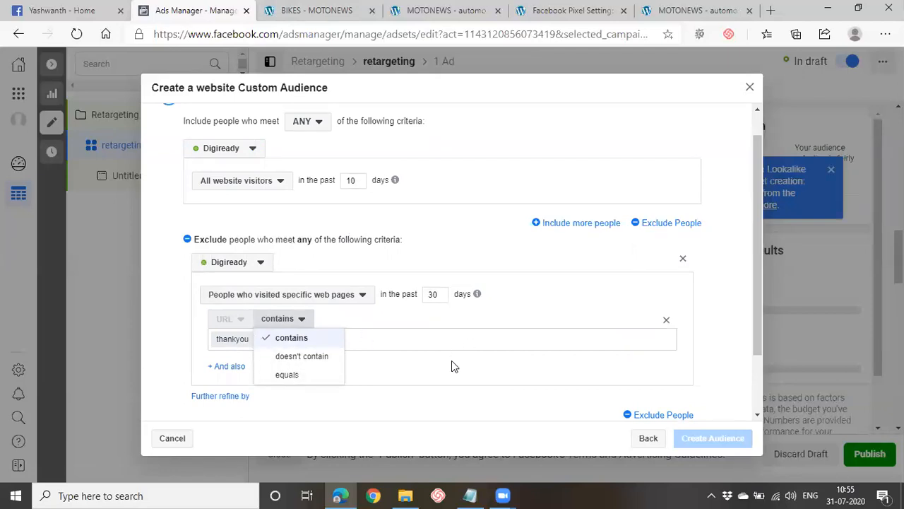
pyautogui.click(302, 320)
pyautogui.click(488, 368)
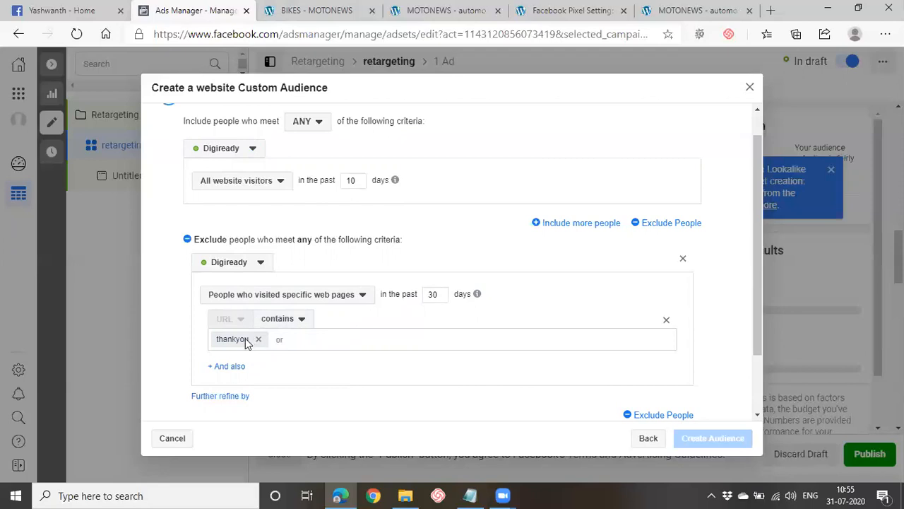
pyautogui.click(279, 338)
# Step: Read the Frequency refinement's explanation and add a Device refinement to the exclusion rule, keeping it on All
pyautogui.scroll(-1, 279, 338)
pyautogui.click(240, 322)
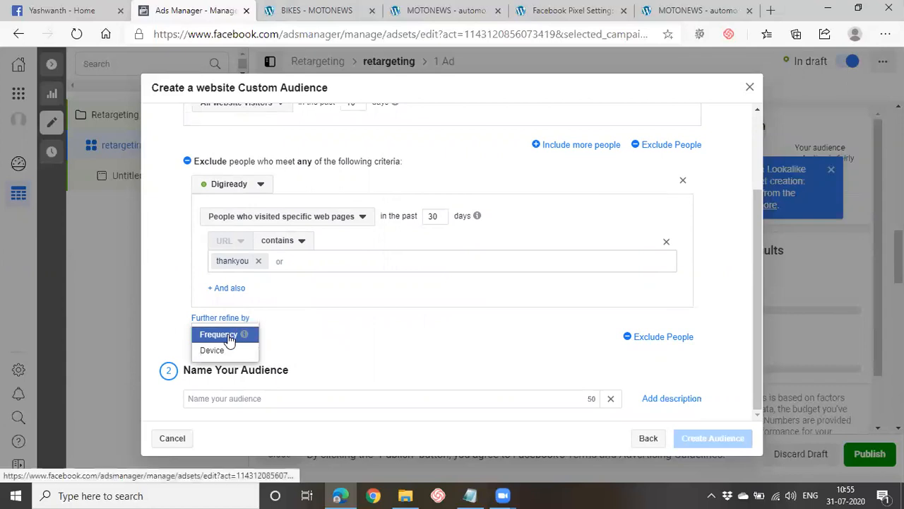
pyautogui.moveTo(244, 335)
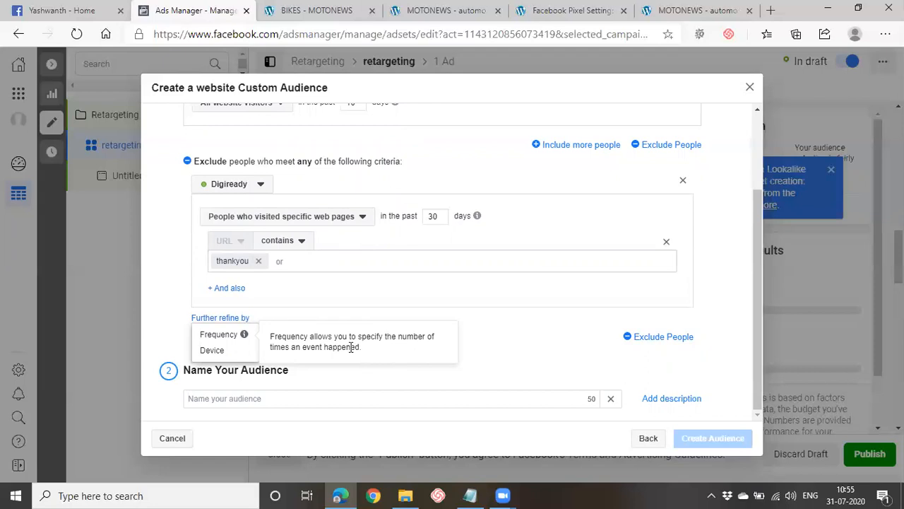
pyautogui.click(212, 353)
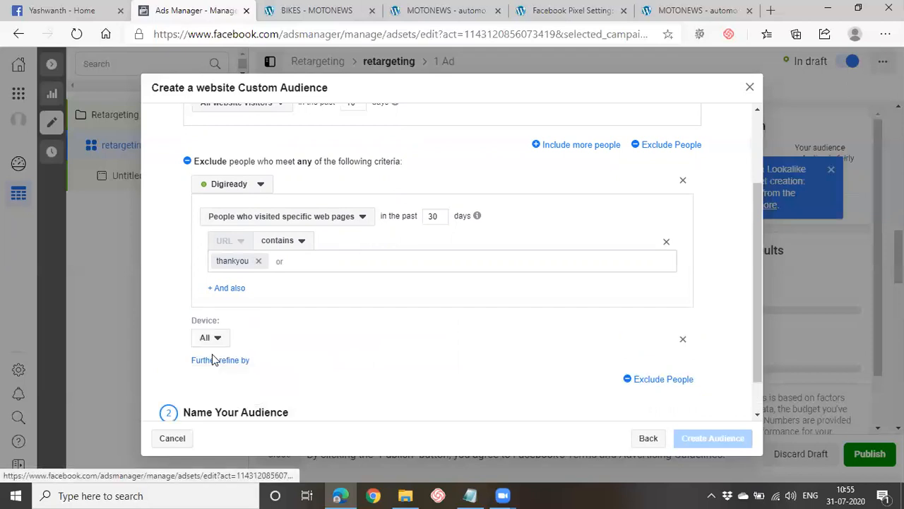
pyautogui.scroll(-1, 274, 346)
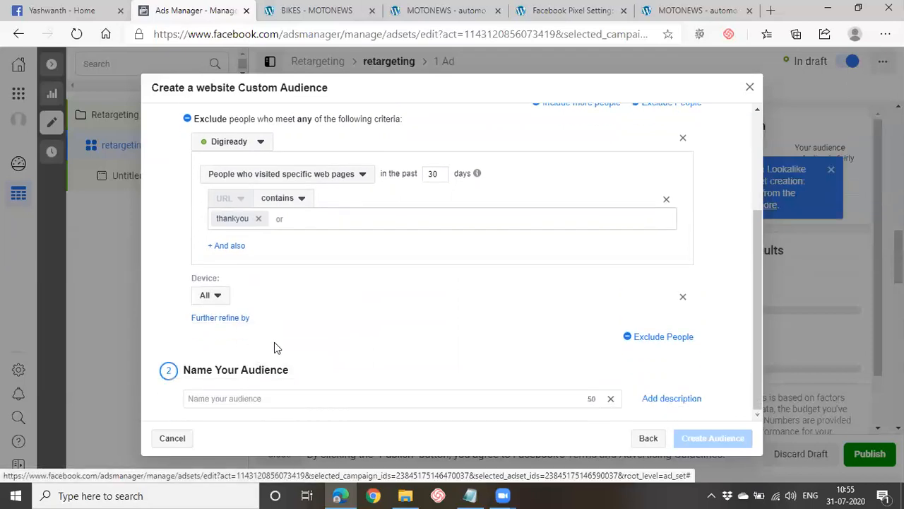
pyautogui.click(224, 297)
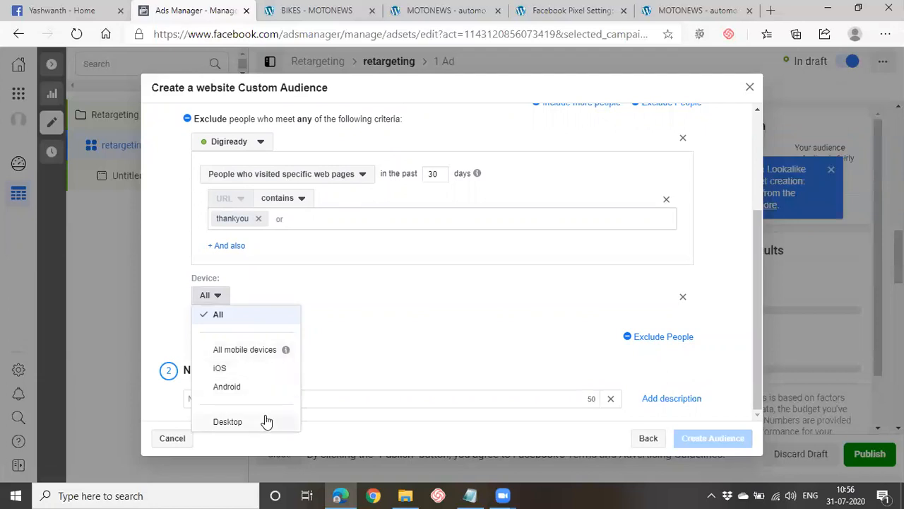
pyautogui.click(218, 296)
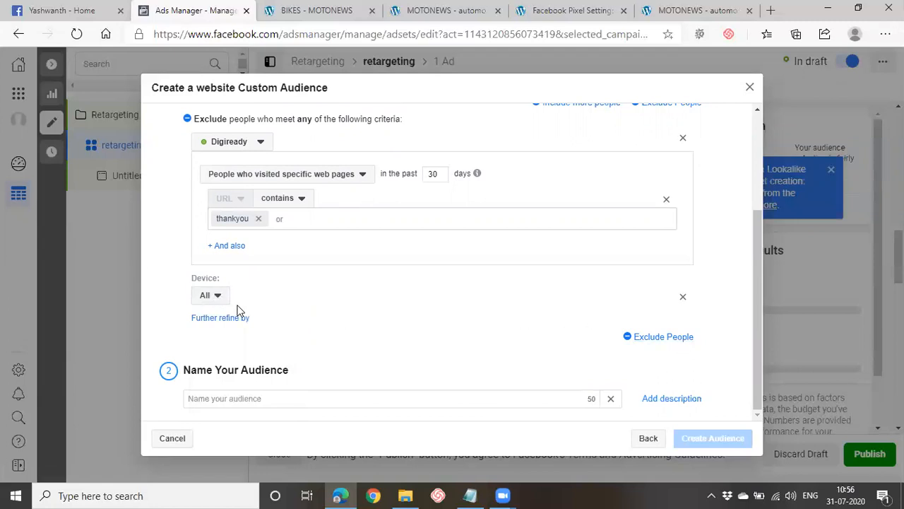
# Step: Name the website audience "retargetting audience"
pyautogui.click(273, 398)
pyautogui.write('retarteg')
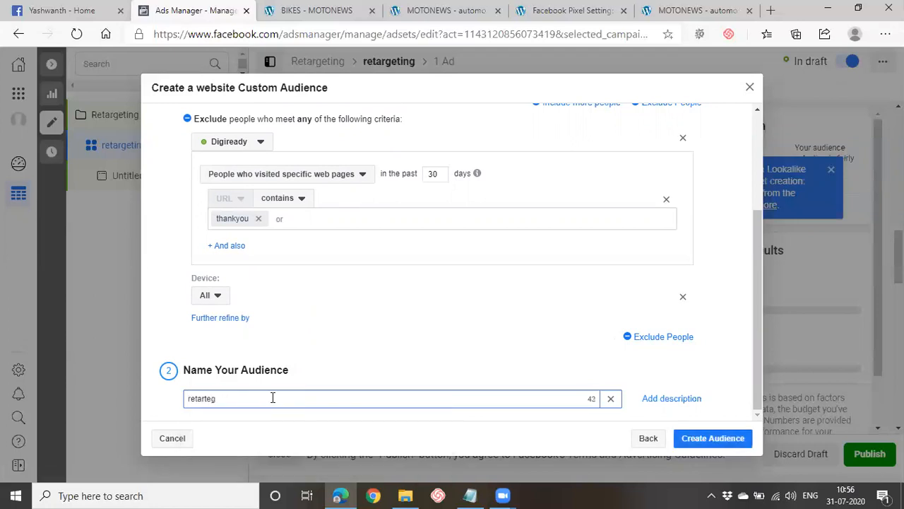
pyautogui.press('BackSpace')
pyautogui.press('BackSpace')
pyautogui.press('BackSpace')
pyautogui.write('getting audience')
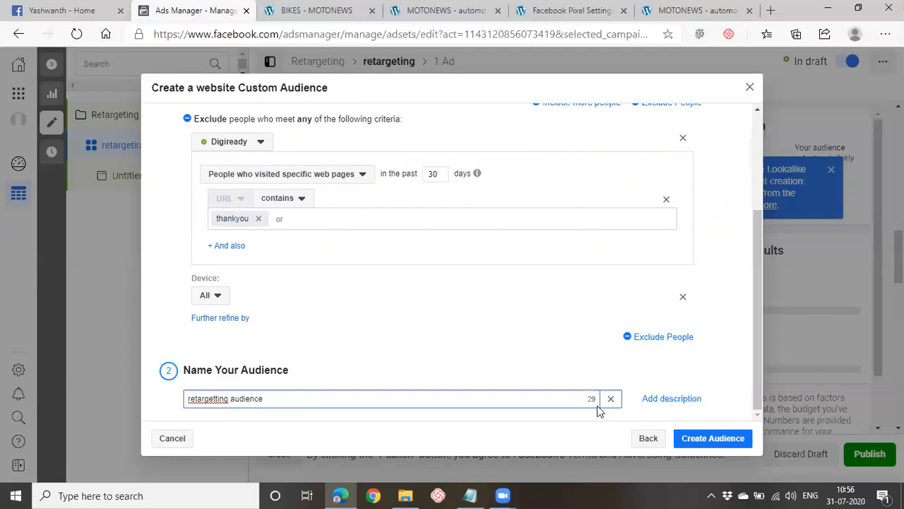
# Step: Show the audience's description field, leave it blank, and create the website custom audience
pyautogui.click(684, 400)
pyautogui.scroll(-1, 517, 324)
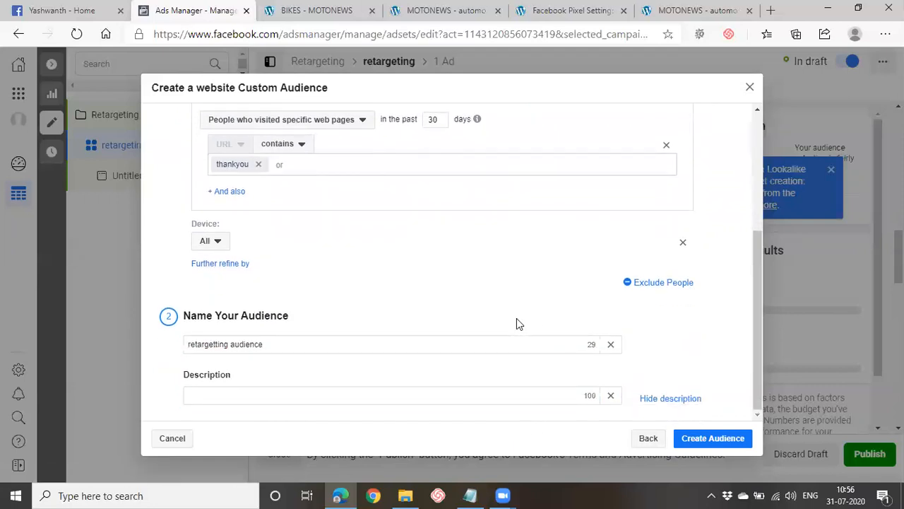
pyautogui.click(612, 396)
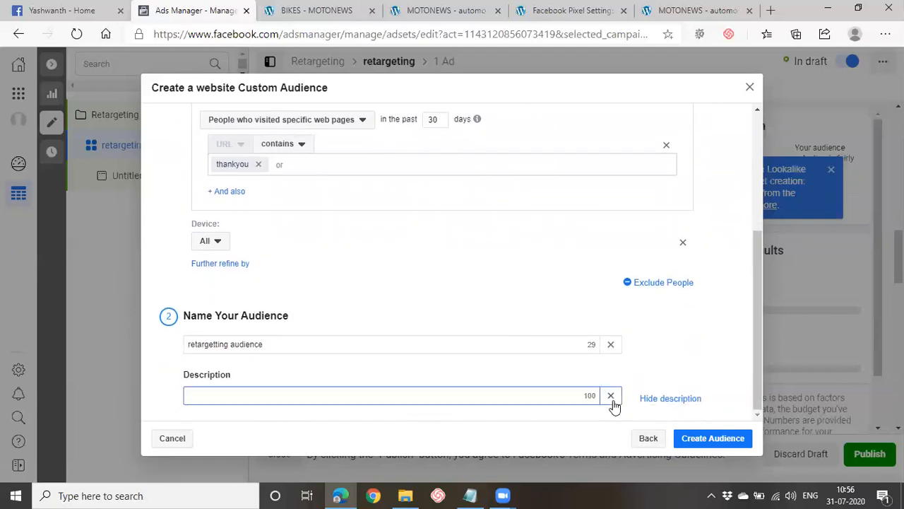
pyautogui.click(690, 443)
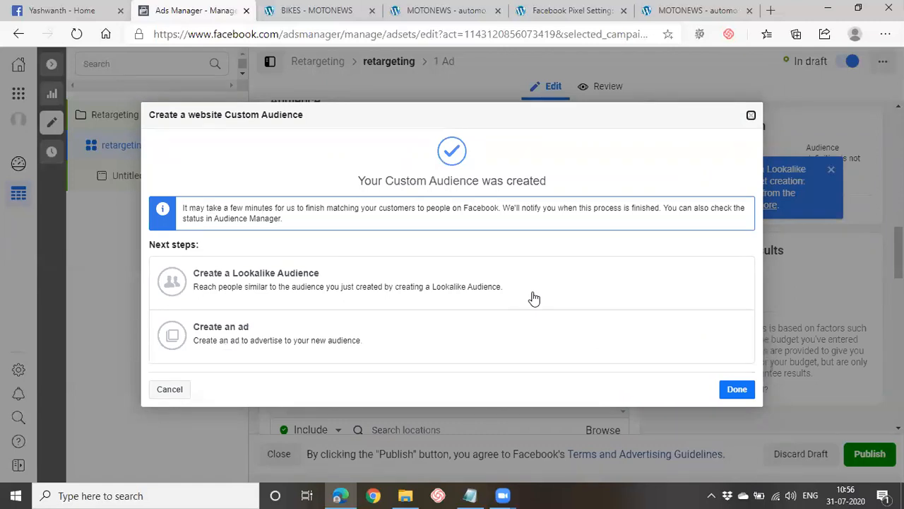
# Step: Start a Lookalike Audience from the new custom audience and review its source, India location and audience size scale
pyautogui.click(381, 285)
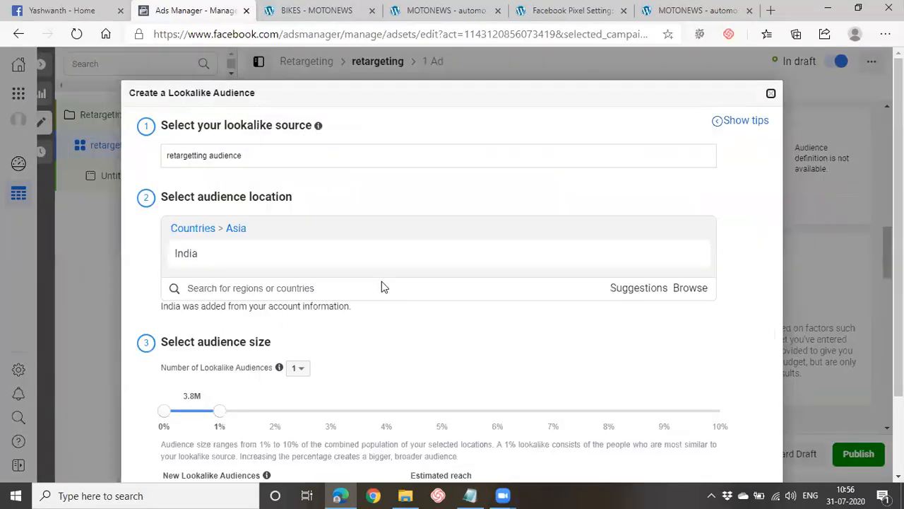
pyautogui.scroll(-1, 322, 330)
pyautogui.moveTo(219, 182)
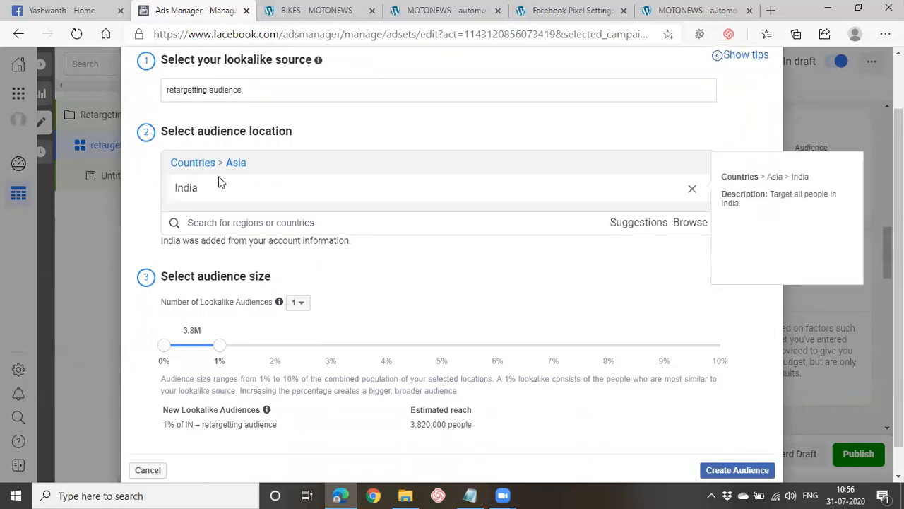
pyautogui.scroll(1, 219, 182)
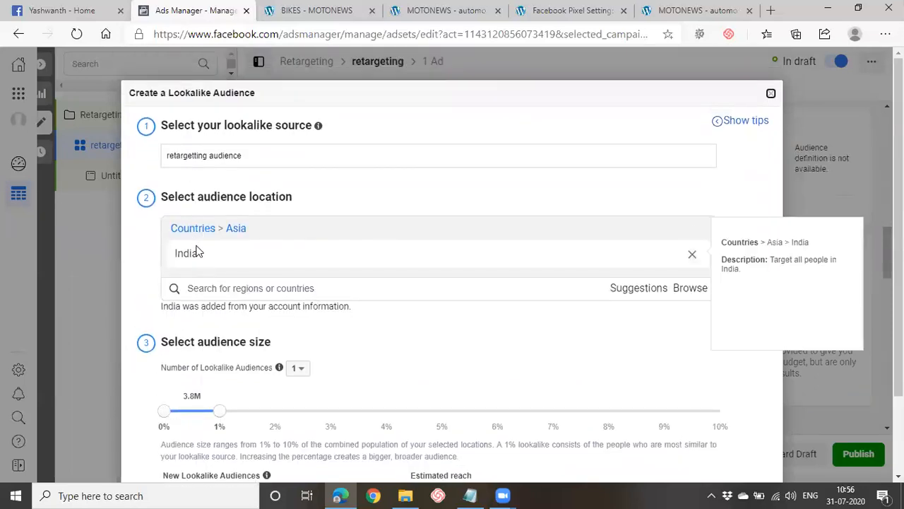
pyautogui.scroll(-2, 201, 265)
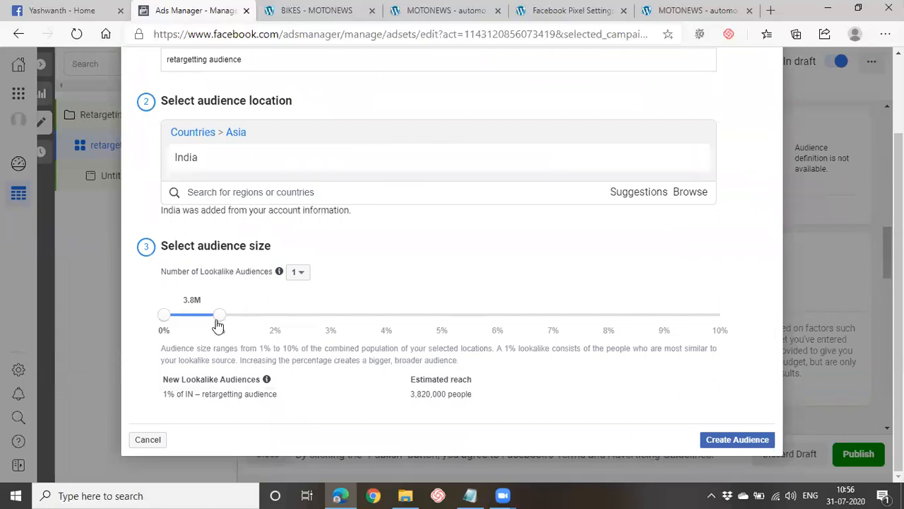
pyautogui.moveTo(216, 323)
pyautogui.mouseDown()
pyautogui.moveTo(563, 325)
pyautogui.moveTo(317, 329)
pyautogui.moveTo(218, 319)
pyautogui.moveTo(405, 322)
pyautogui.moveTo(226, 323)
pyautogui.mouseUp()
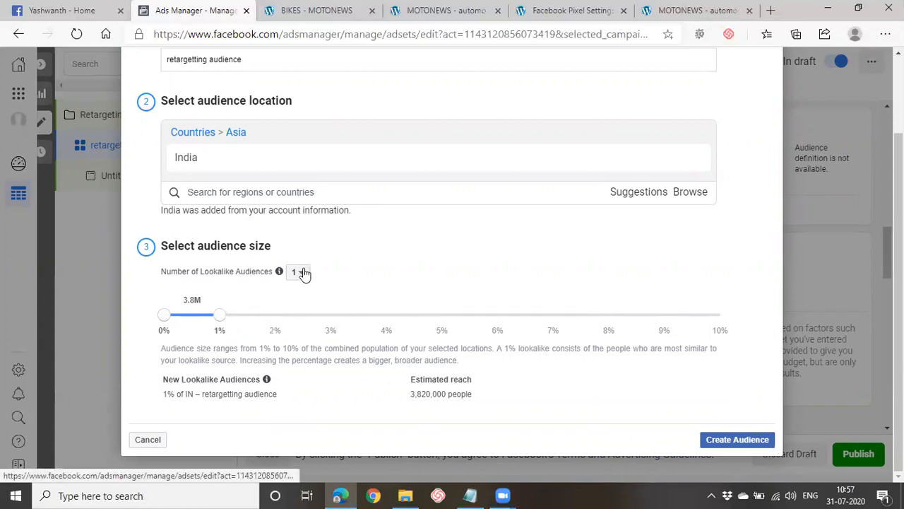
# Step: Try 6 as the number of Lookalike Audiences and return it to 1
pyautogui.click(302, 273)
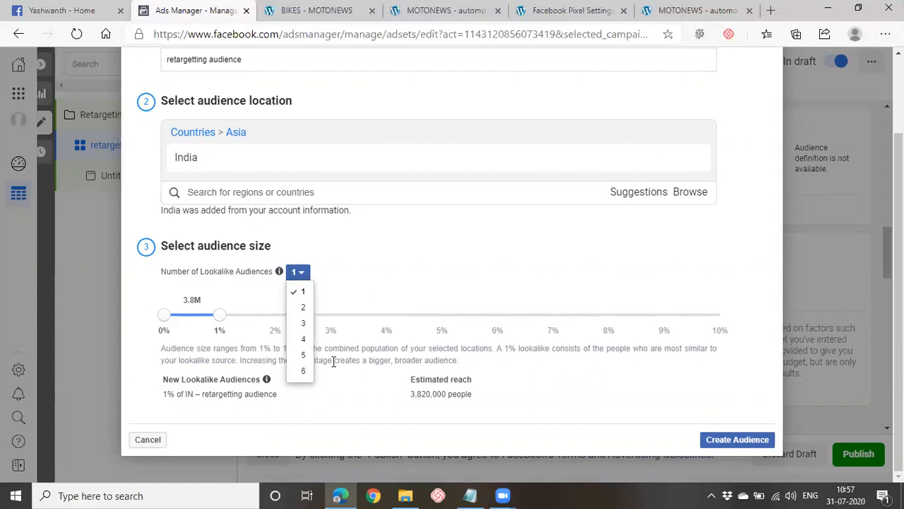
pyautogui.click(311, 372)
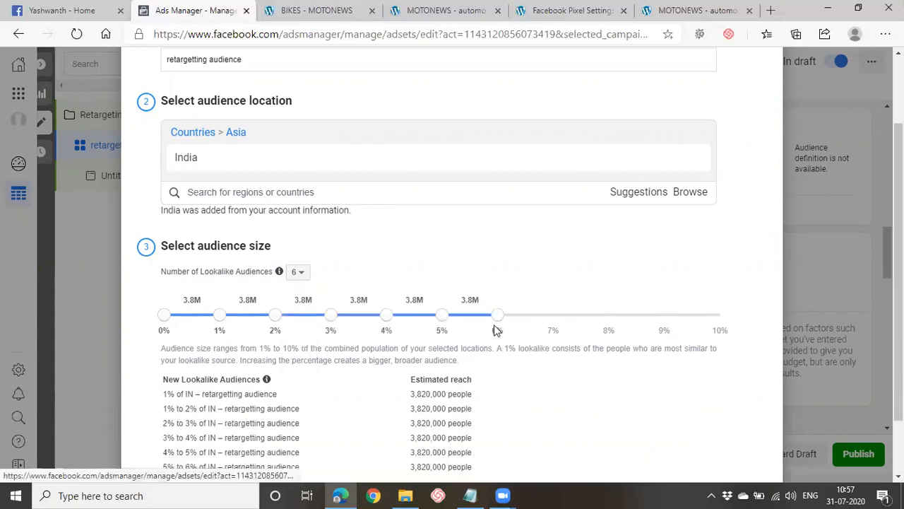
pyautogui.click(298, 273)
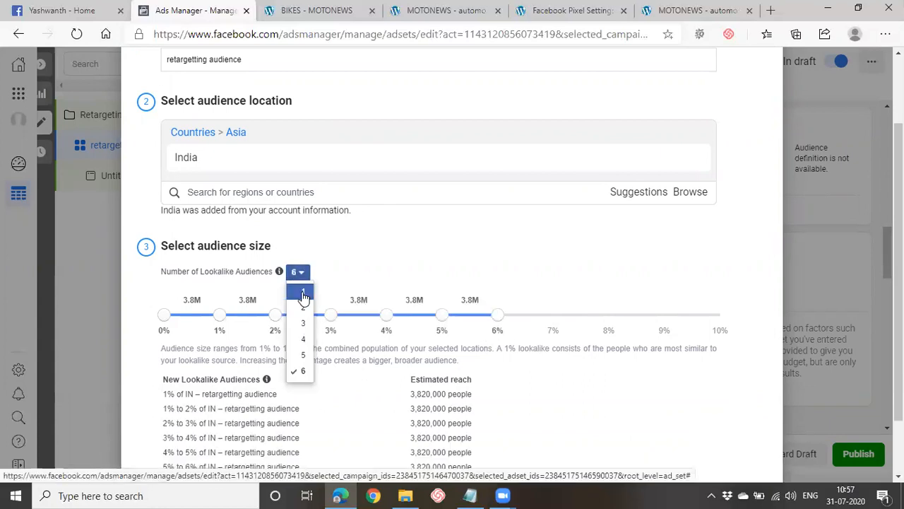
pyautogui.click(304, 295)
# Step: Set the number of Lookalike Audiences to 6 and review the size scale and the 1% to 10% range explanation
pyautogui.click(299, 276)
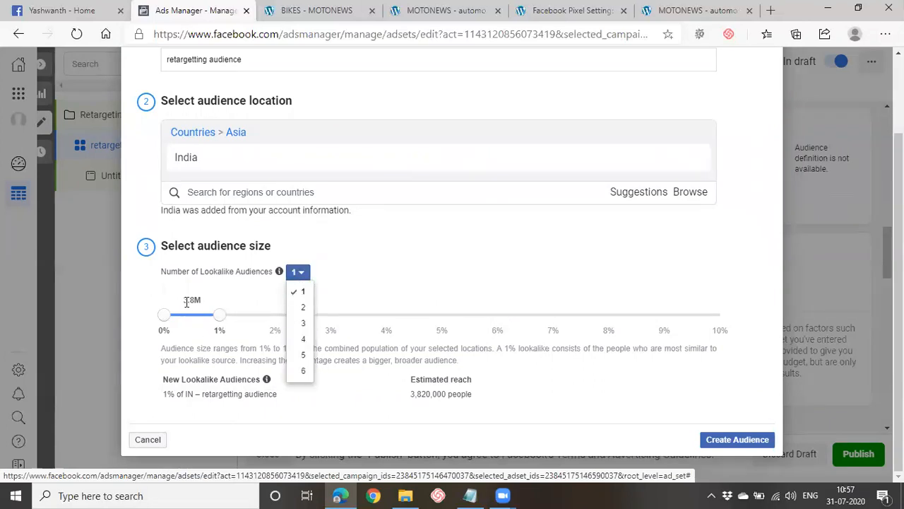
pyautogui.click(297, 370)
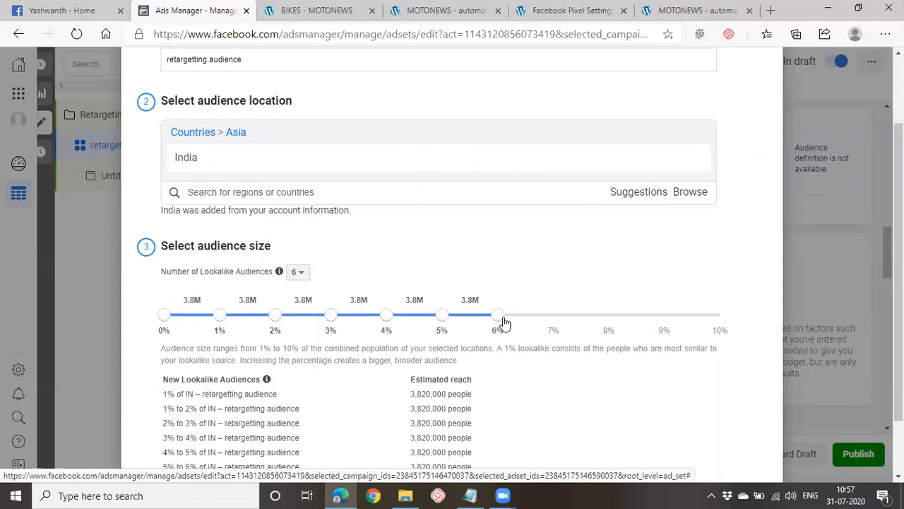
pyautogui.moveTo(499, 323); pyautogui.dragTo(594, 325)
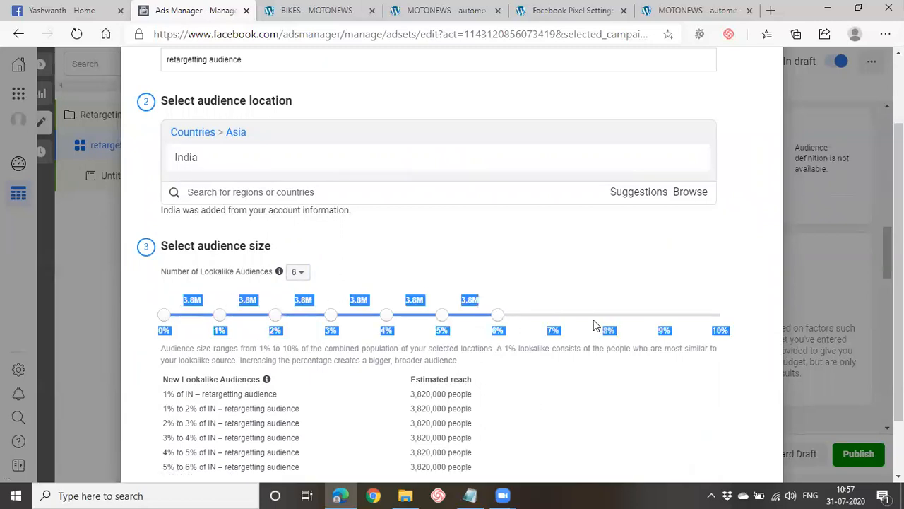
pyautogui.click(552, 257)
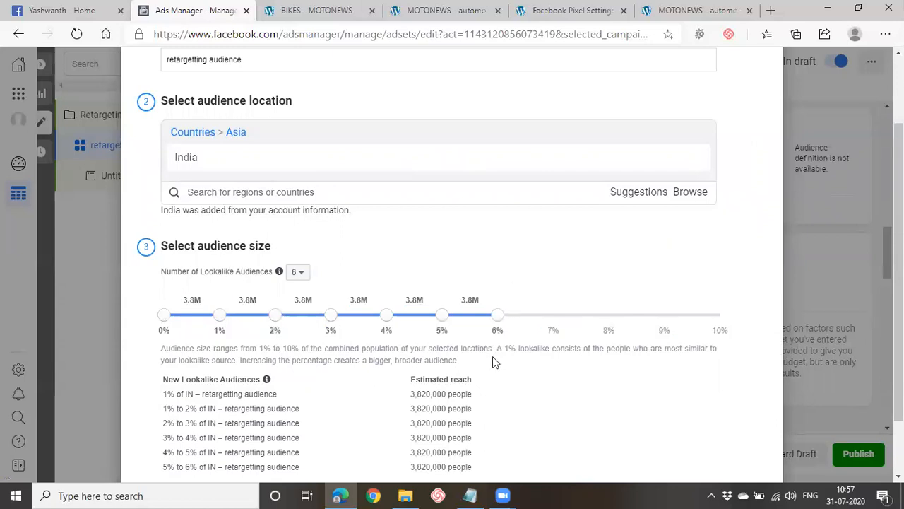
pyautogui.scroll(-1, 513, 349)
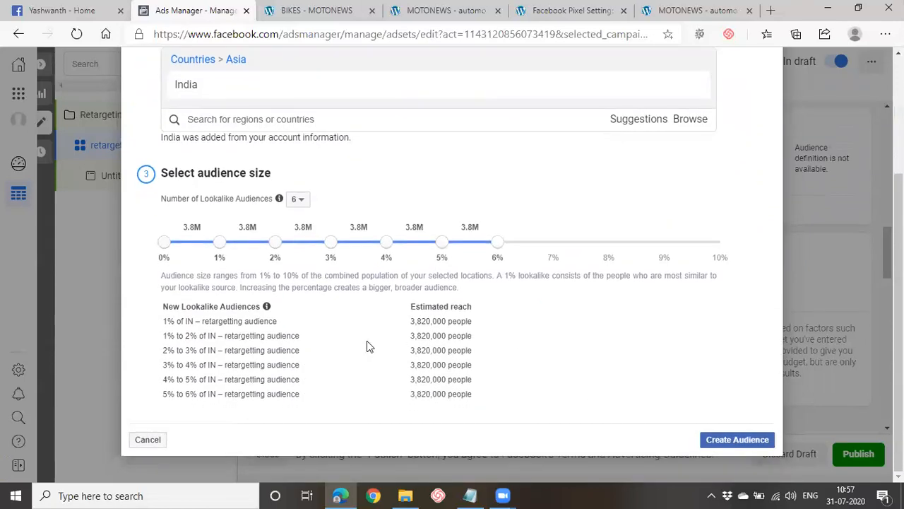
pyautogui.moveTo(166, 277); pyautogui.dragTo(300, 272)
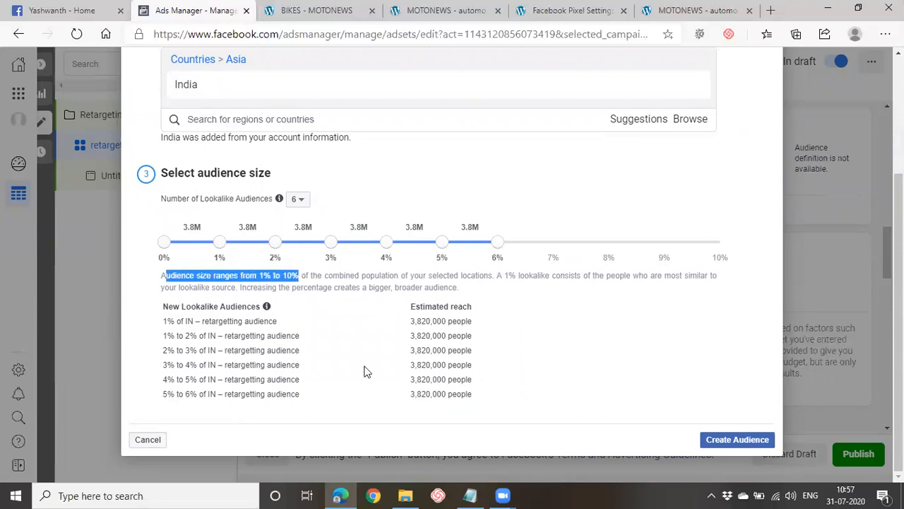
# Step: Review the new lookalike ranges with their estimated reach and set the number of Lookalike Audiences back to 1
pyautogui.click(340, 345)
pyautogui.moveTo(215, 298)
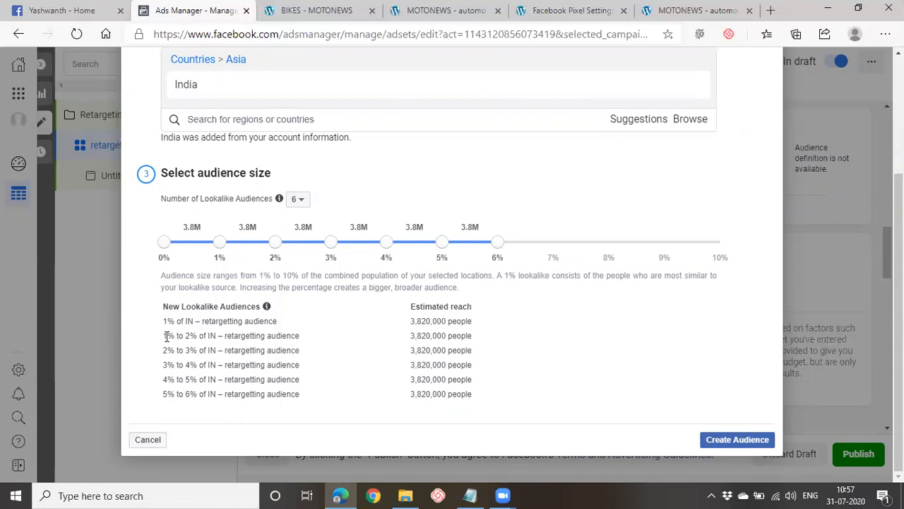
pyautogui.moveTo(408, 319); pyautogui.dragTo(501, 323)
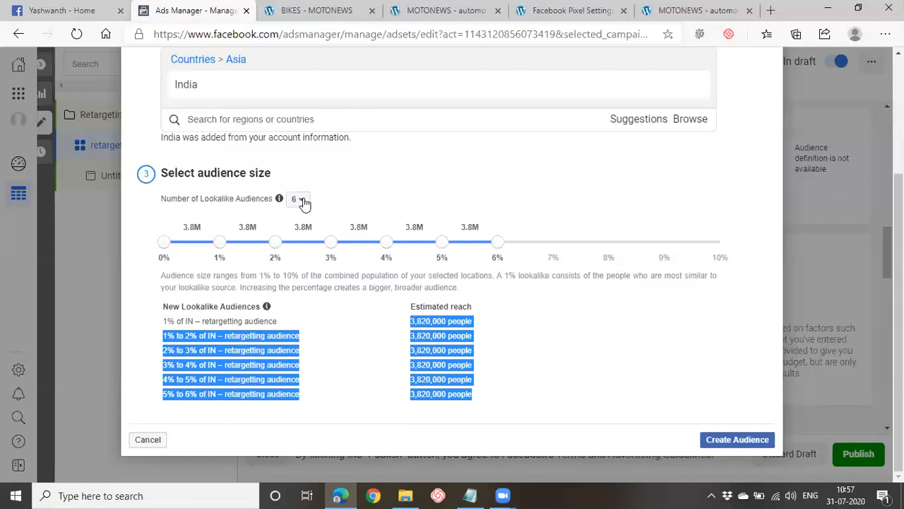
pyautogui.click(301, 202)
pyautogui.click(297, 211)
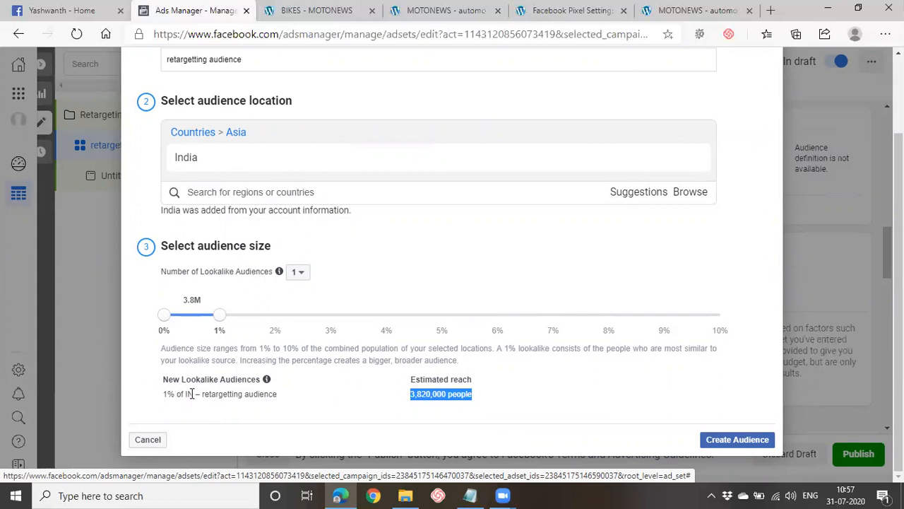
# Step: Review the lookalike source, India location and audience size settings, and close the Lookalike Audience dialog without creating one
pyautogui.scroll(2, 208, 369)
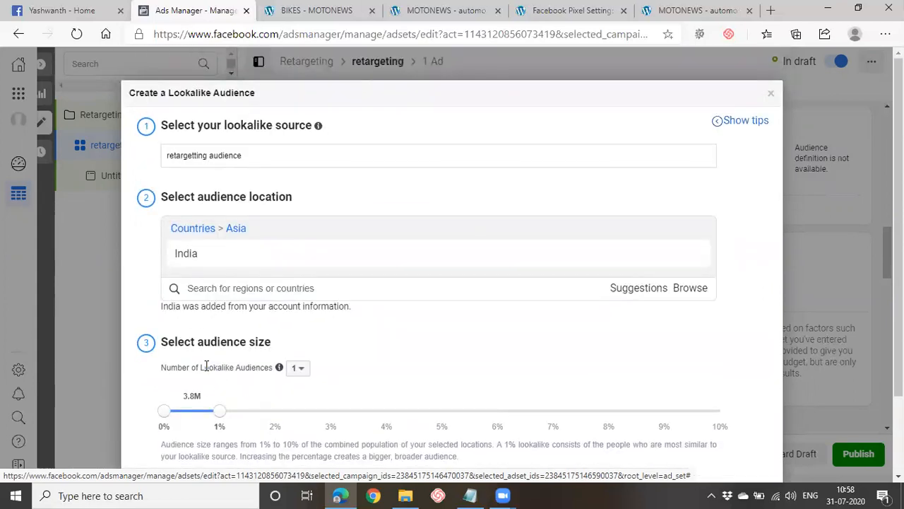
pyautogui.scroll(-2, 205, 365)
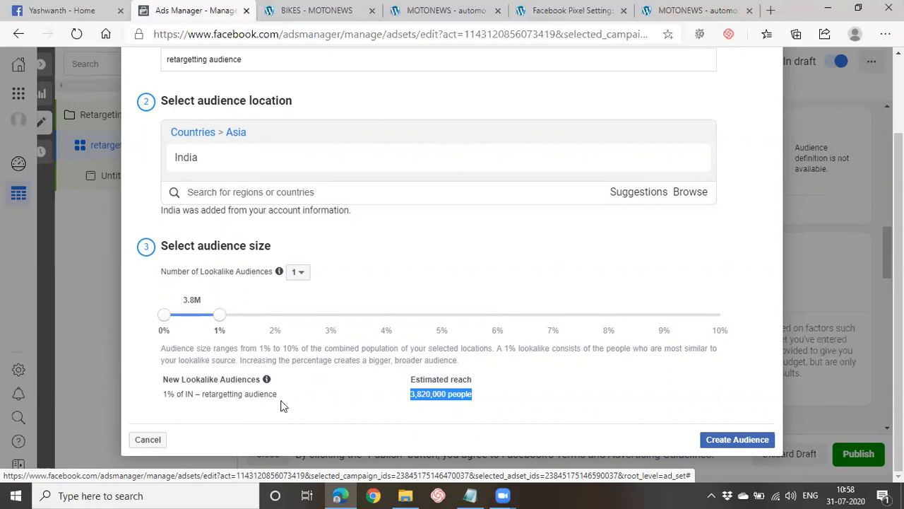
pyautogui.scroll(3, 385, 401)
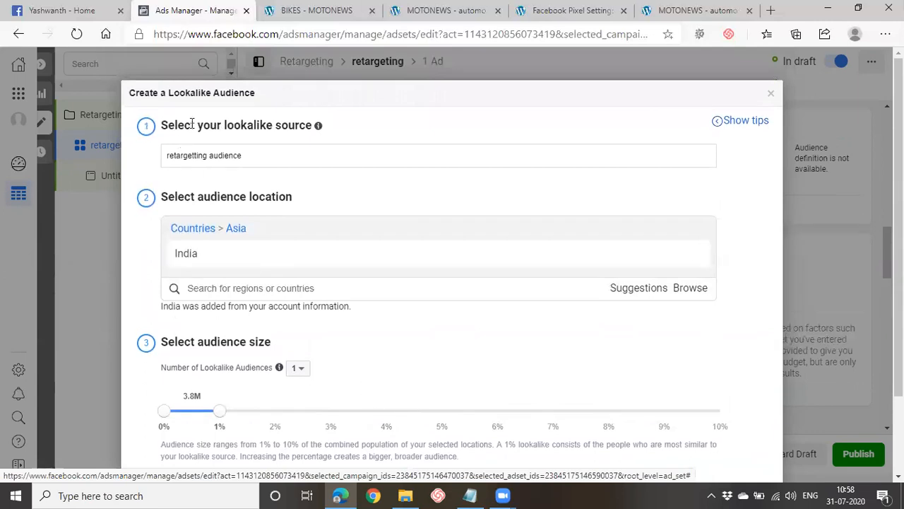
pyautogui.moveTo(191, 123); pyautogui.dragTo(401, 130)
pyautogui.click(401, 127)
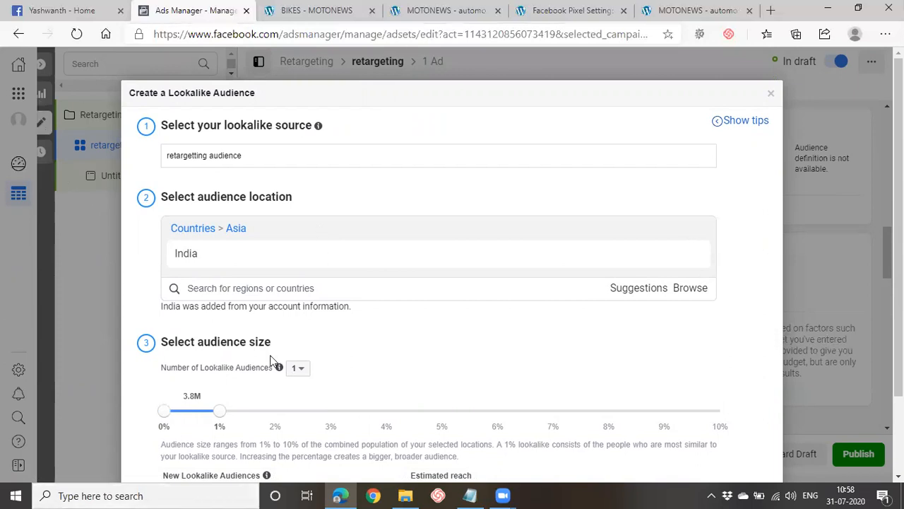
pyautogui.scroll(-3, 633, 323)
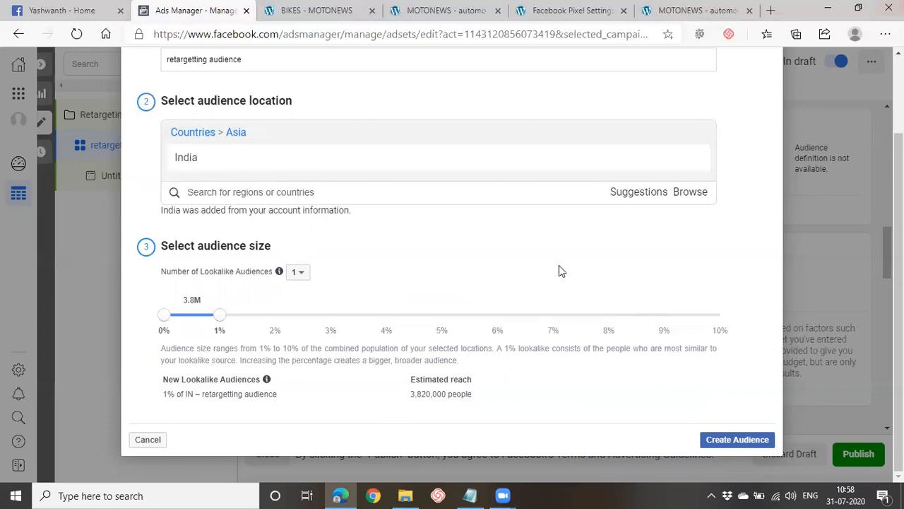
pyautogui.scroll(3, 568, 267)
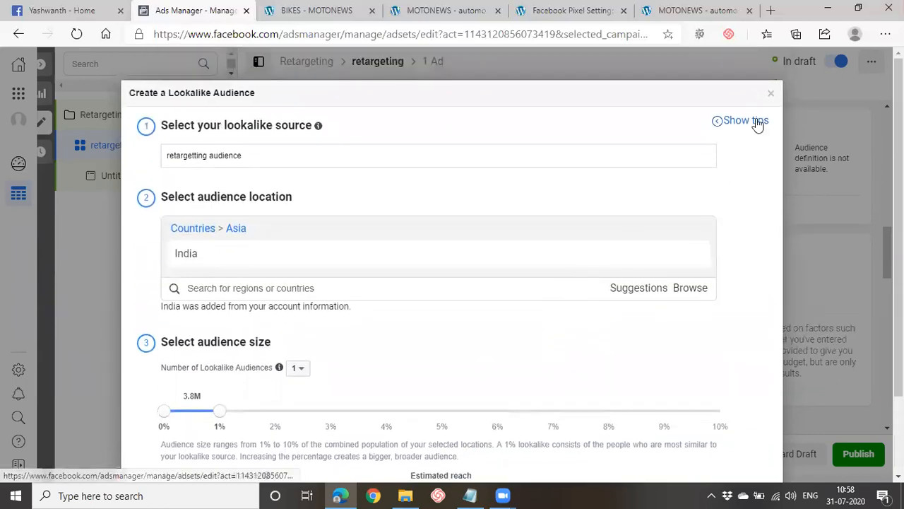
pyautogui.click(756, 121)
pyautogui.click(755, 122)
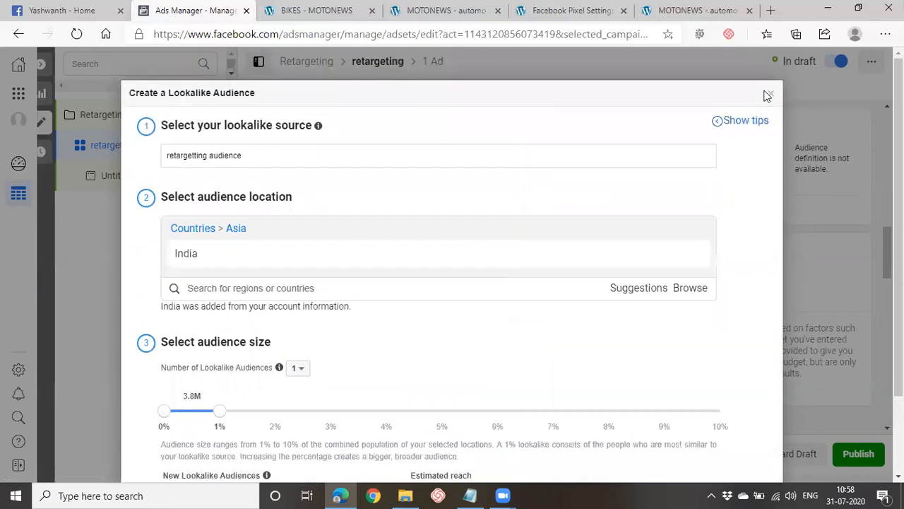
pyautogui.click(772, 95)
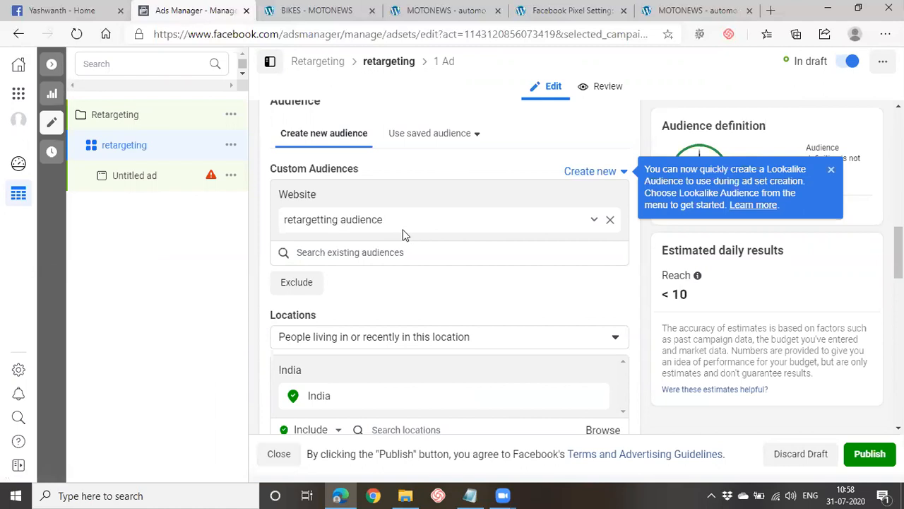
# Step: Leave the ad set's location, age, gender, detailed targeting and languages as they are and switch to Manual placements
pyautogui.scroll(-2, 399, 304)
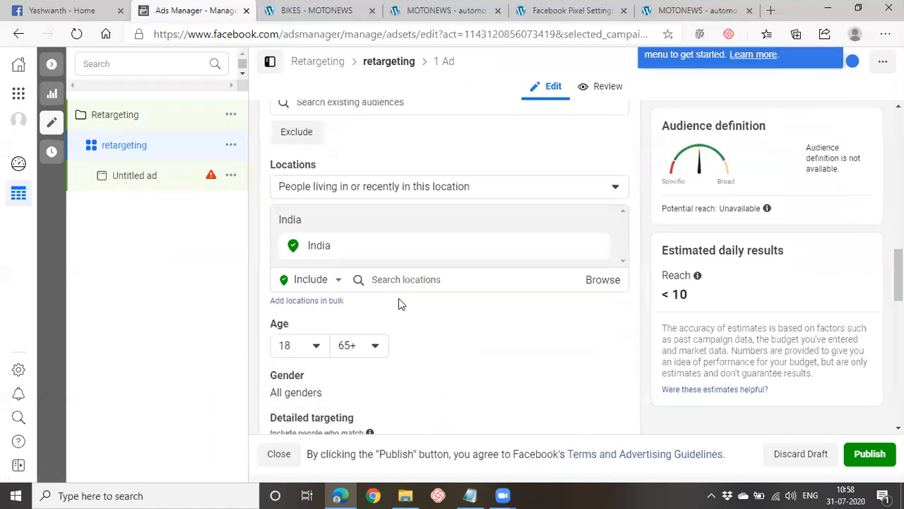
pyautogui.scroll(-2, 398, 303)
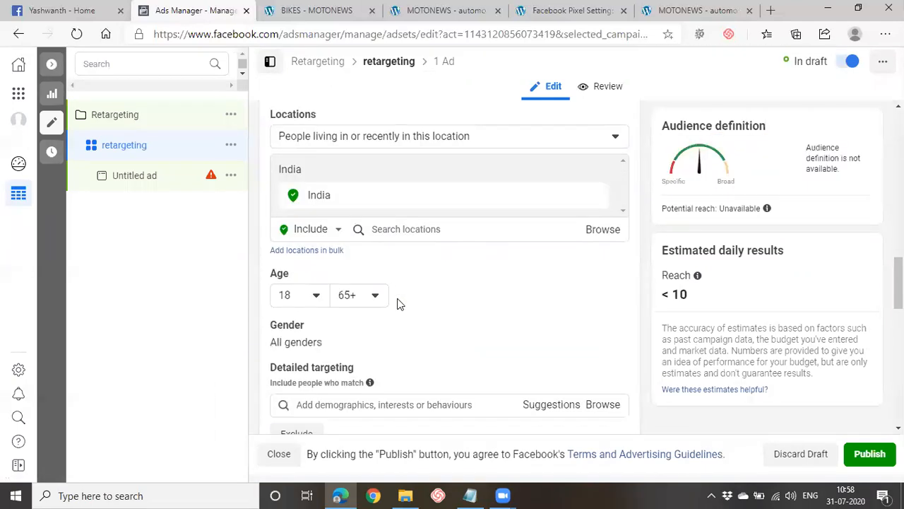
pyautogui.click(398, 306)
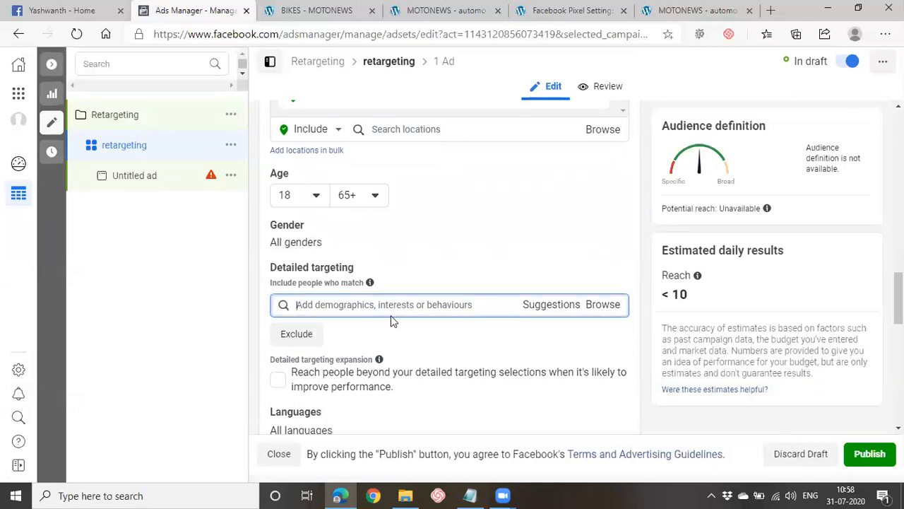
pyautogui.scroll(-3, 388, 322)
pyautogui.scroll(-1, 387, 329)
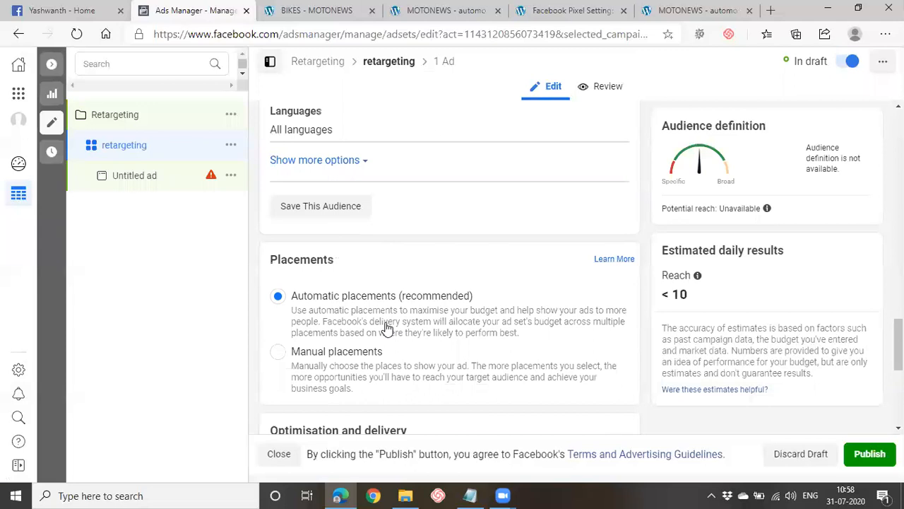
pyautogui.click(367, 359)
# Step: Examine the manual placement list, the optimisation and delivery settings and the budget, and dismiss the Lookalike Audience tip
pyautogui.scroll(-3, 367, 359)
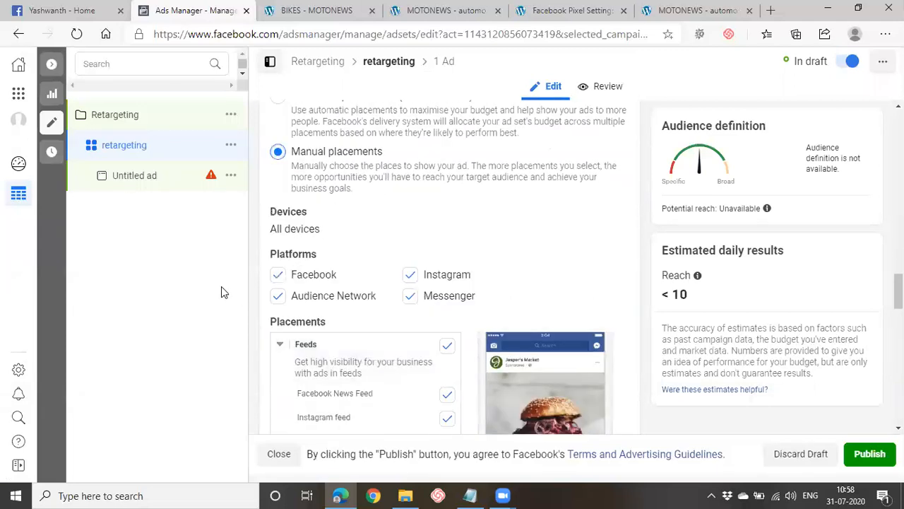
pyautogui.scroll(-6, 452, 310)
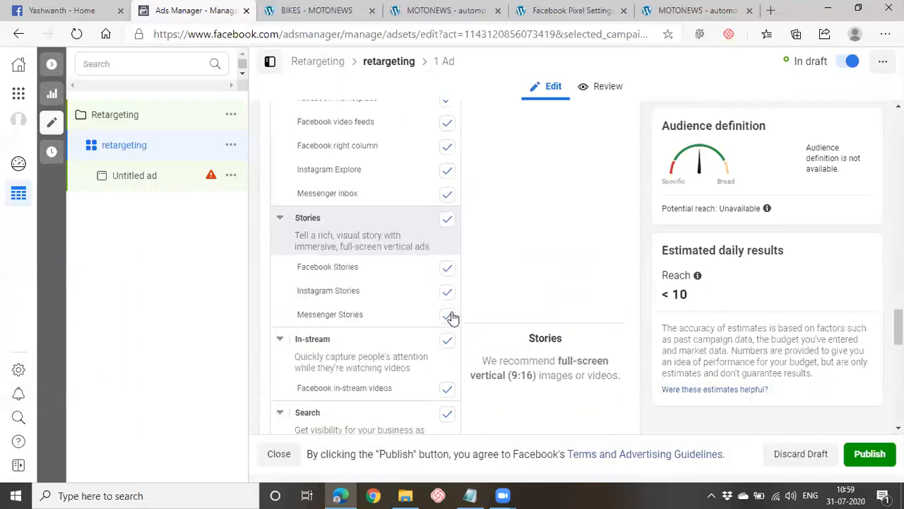
pyautogui.scroll(-3, 452, 318)
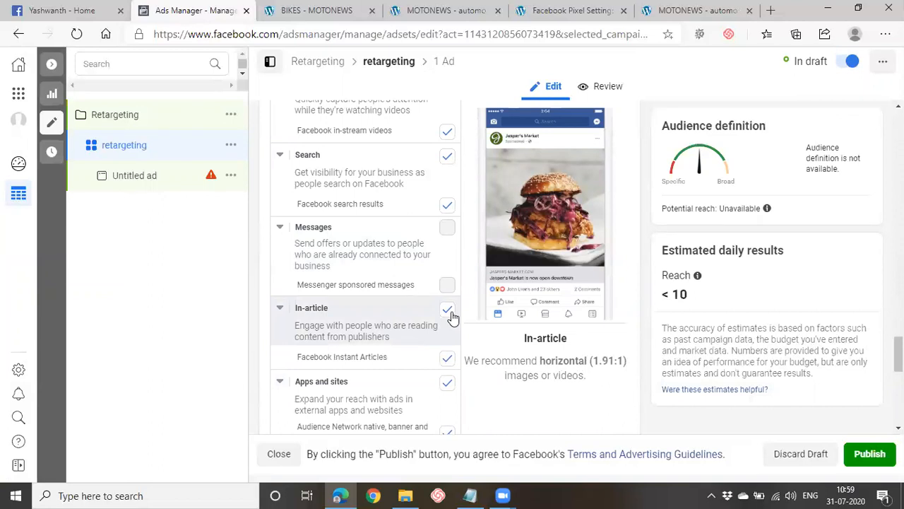
pyautogui.scroll(-5, 431, 350)
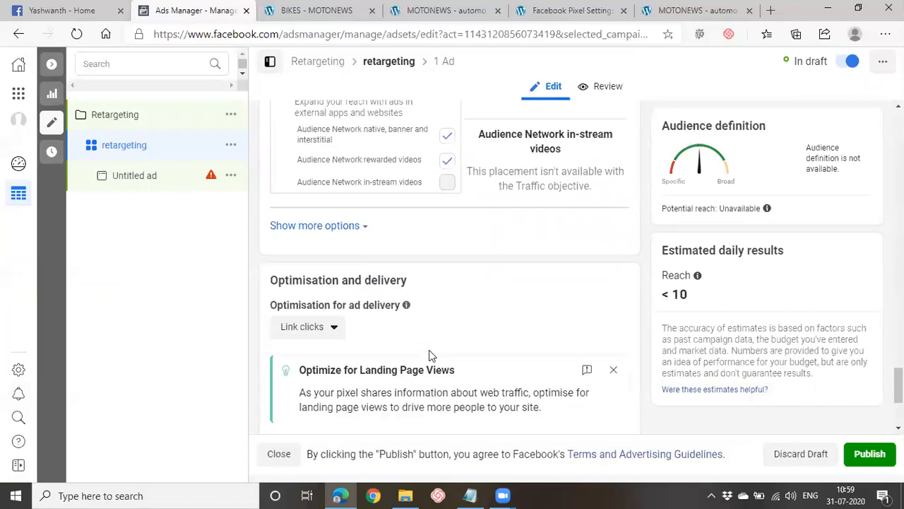
pyautogui.scroll(-3, 431, 355)
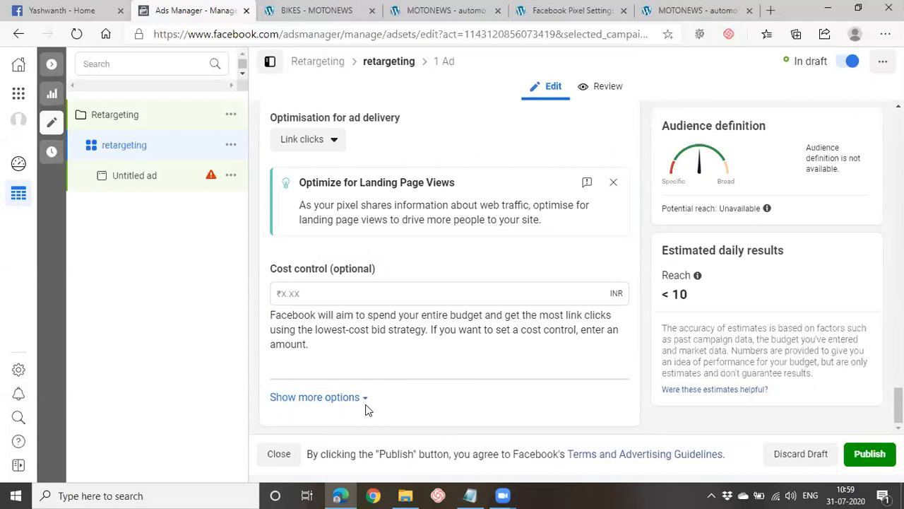
pyautogui.scroll(10, 347, 347)
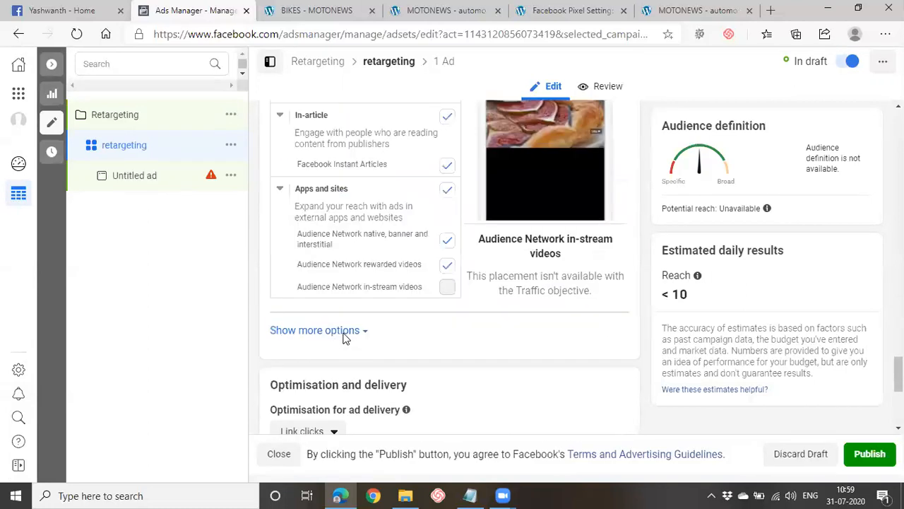
pyautogui.scroll(15, 344, 338)
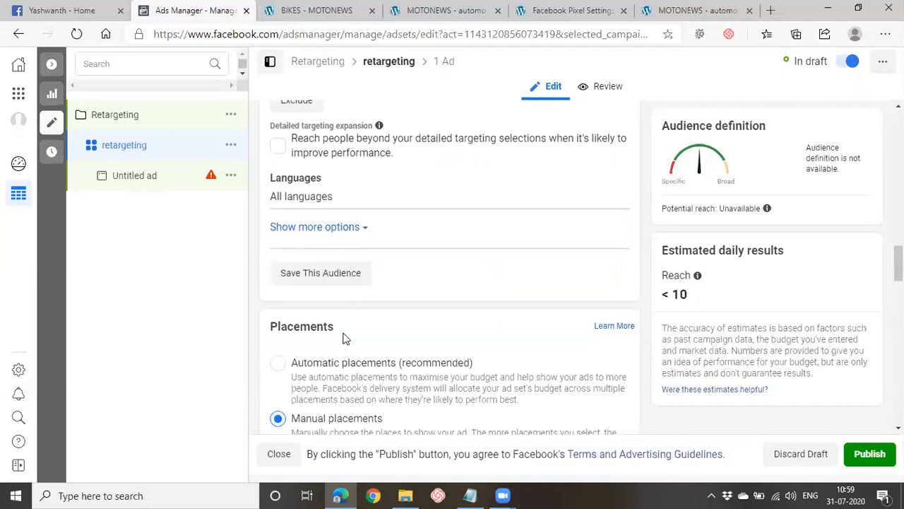
pyautogui.scroll(5, 344, 338)
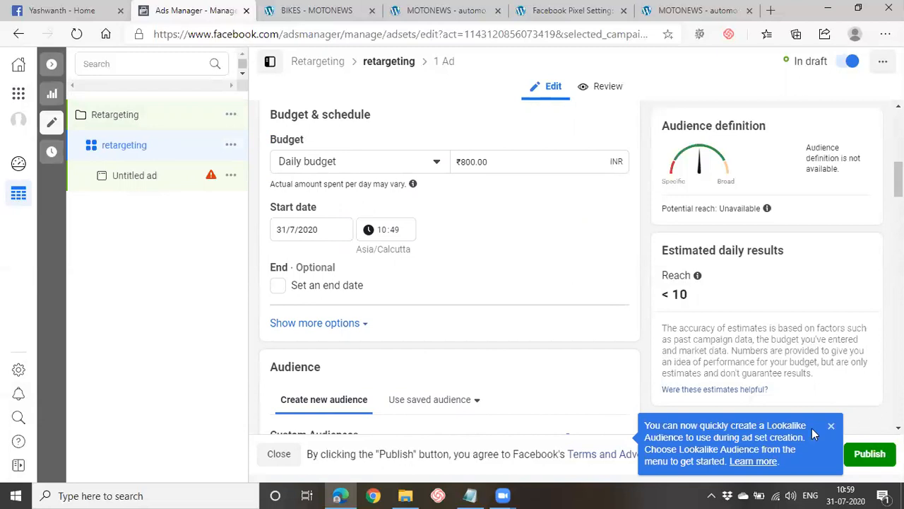
pyautogui.click(831, 426)
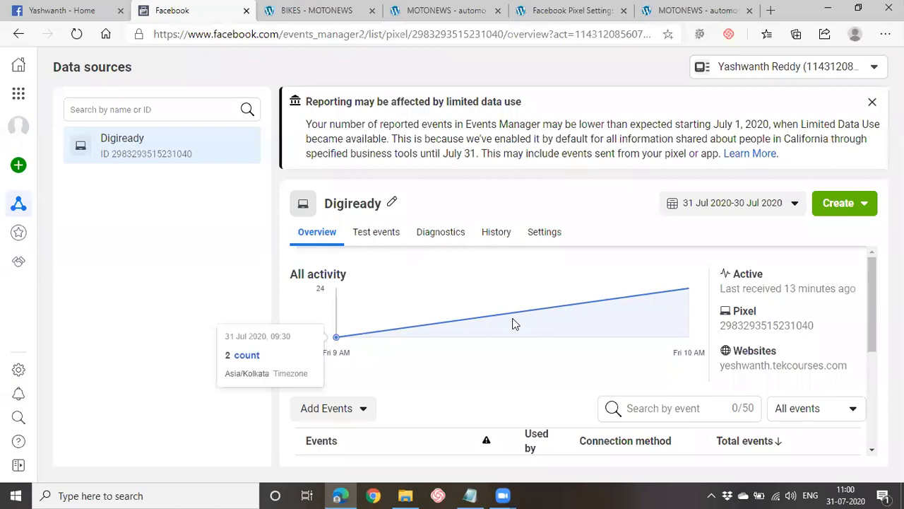
# Step: In Events Manager, examine the Digiready pixel's activity graph and event list, glancing at the BIKES web page in between
pyautogui.moveTo(352, 315)
pyautogui.scroll(-2, 584, 329)
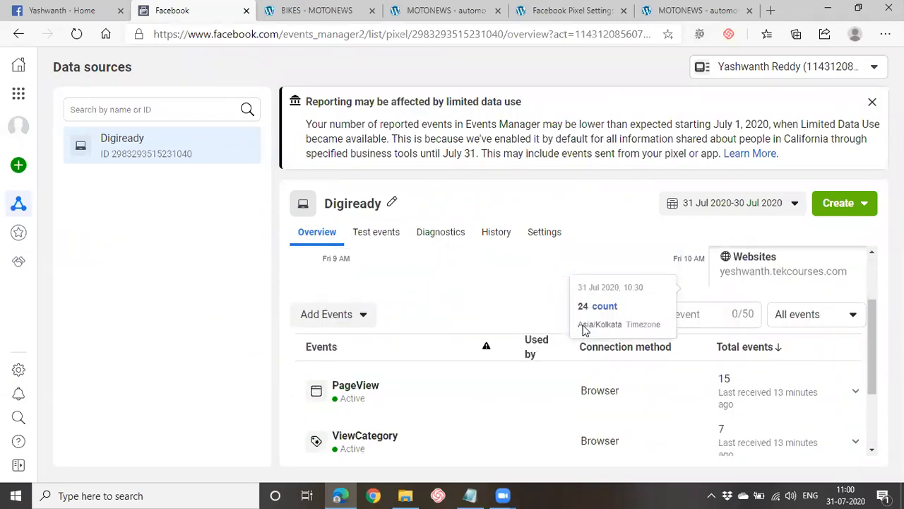
pyautogui.scroll(-1, 583, 329)
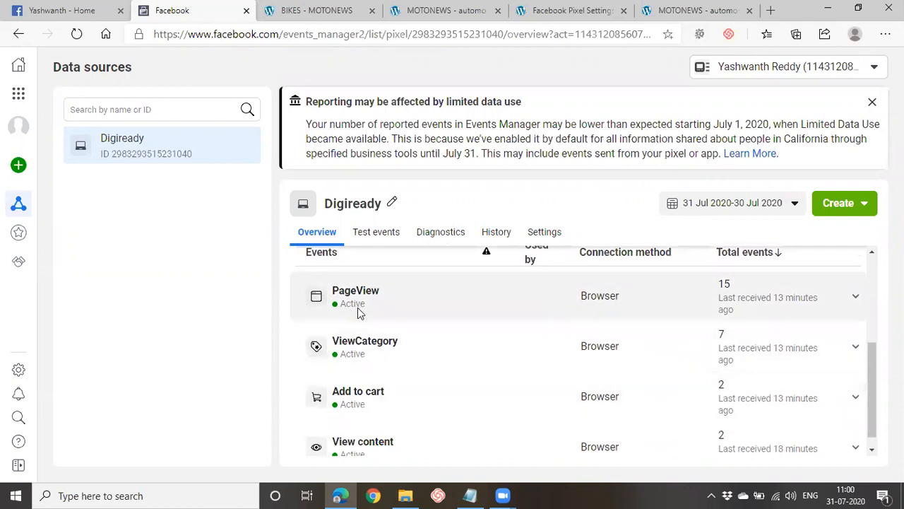
pyautogui.click(340, 8)
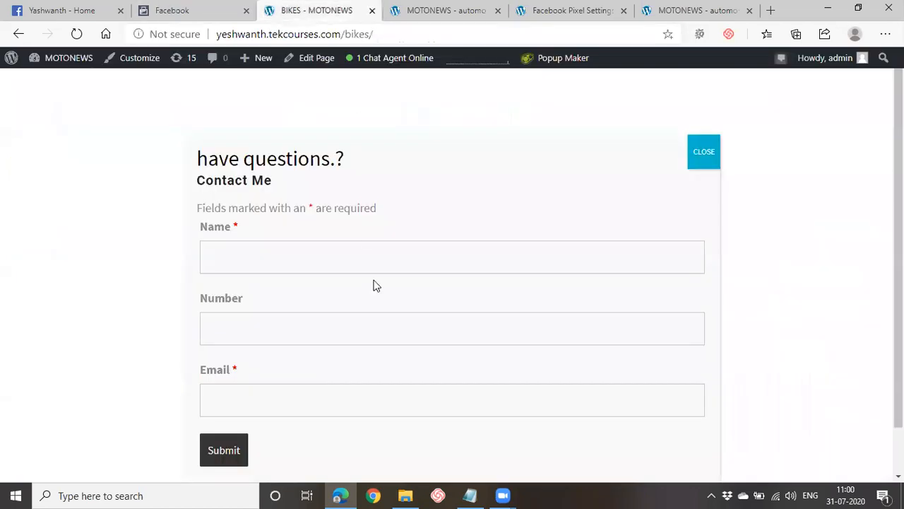
pyautogui.click(216, 5)
pyautogui.scroll(-1, 396, 325)
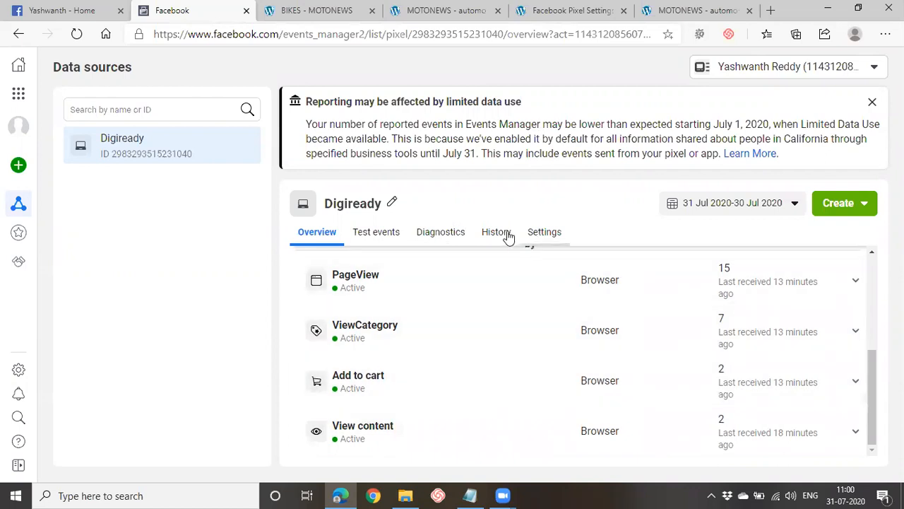
# Step: Examine the Digiready pixel's change history and the rules and activity of the Digiready conversion custom conversion
pyautogui.click(496, 233)
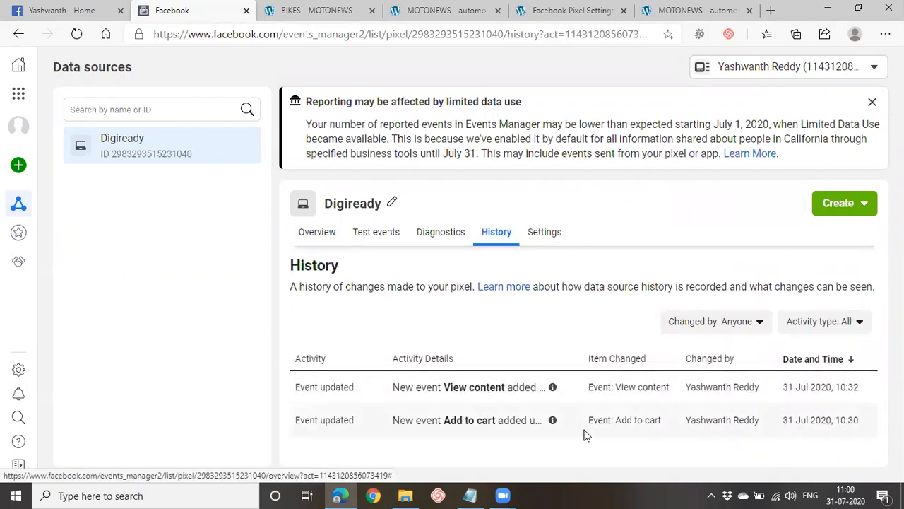
pyautogui.moveTo(16, 203)
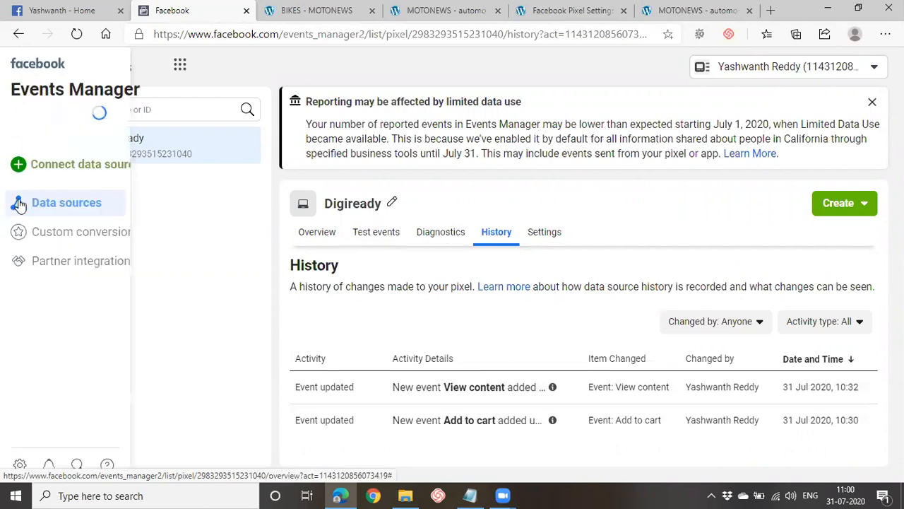
pyautogui.click(51, 233)
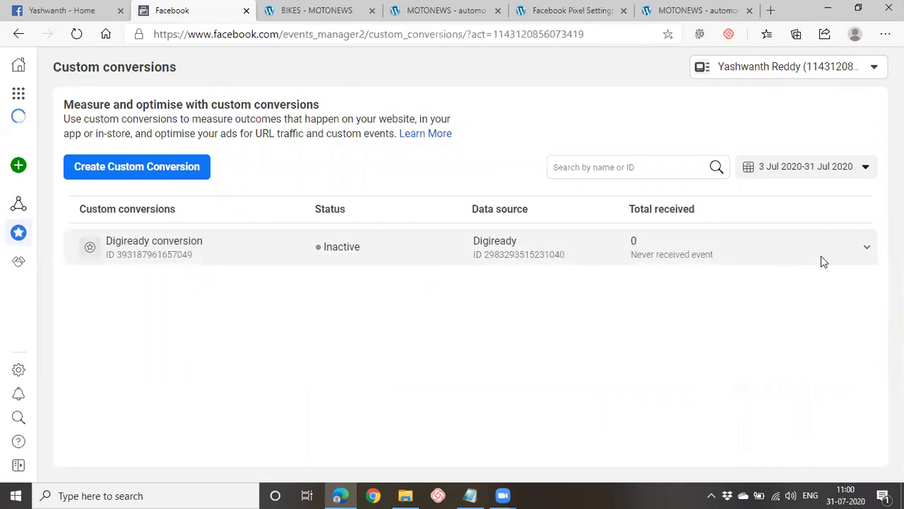
pyautogui.click(868, 247)
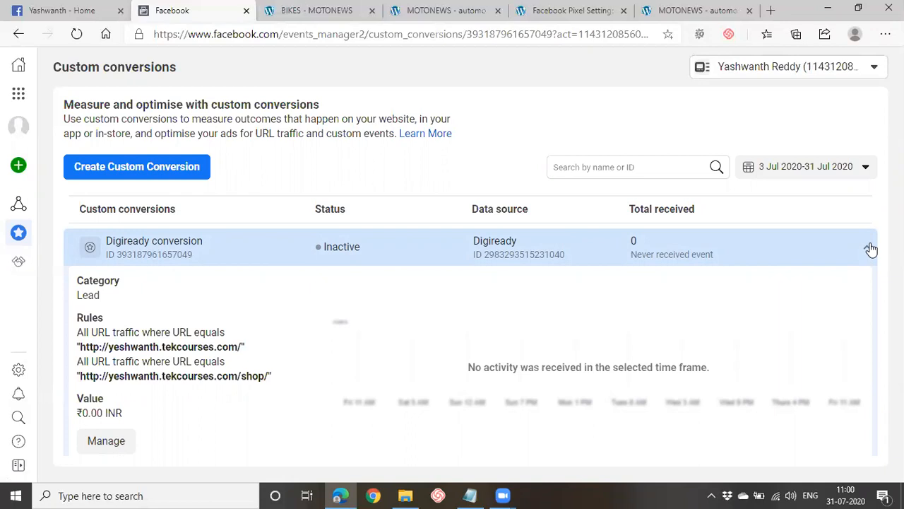
pyautogui.click(868, 247)
# Step: Return to the Digiready pixel's overview in the data sources and expand the PageView event to examine its details
pyautogui.moveTo(19, 262)
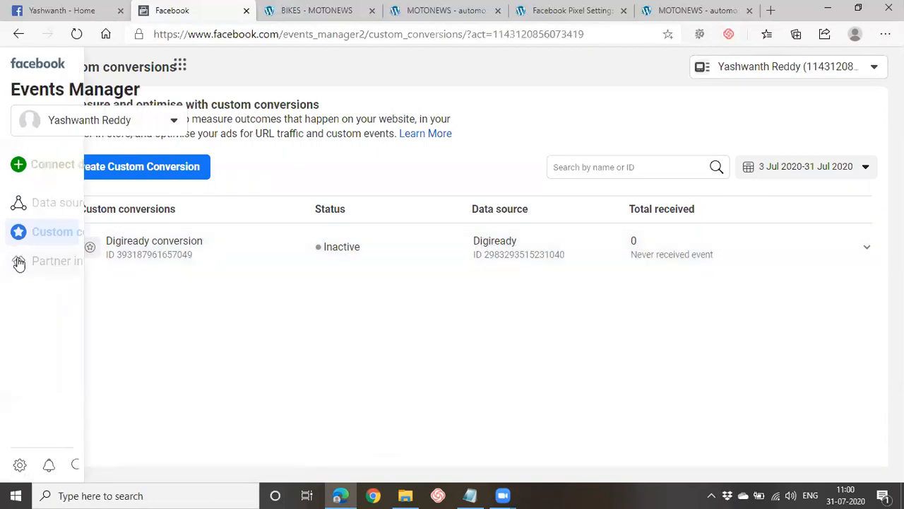
pyautogui.click(35, 212)
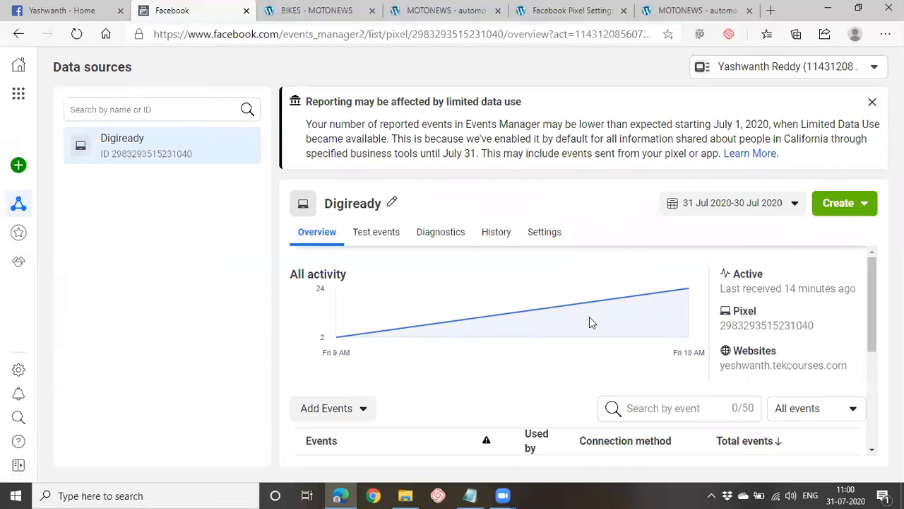
pyautogui.scroll(-3, 592, 323)
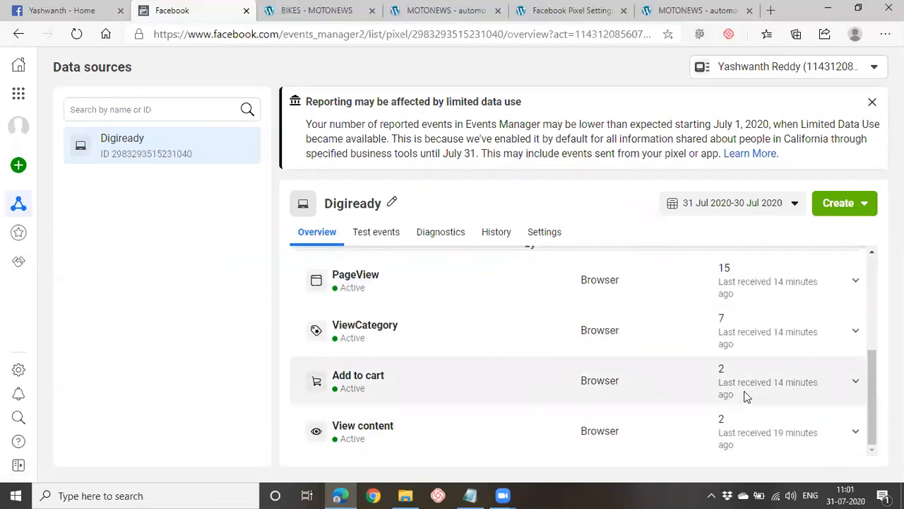
pyautogui.scroll(2, 781, 383)
pyautogui.click(855, 373)
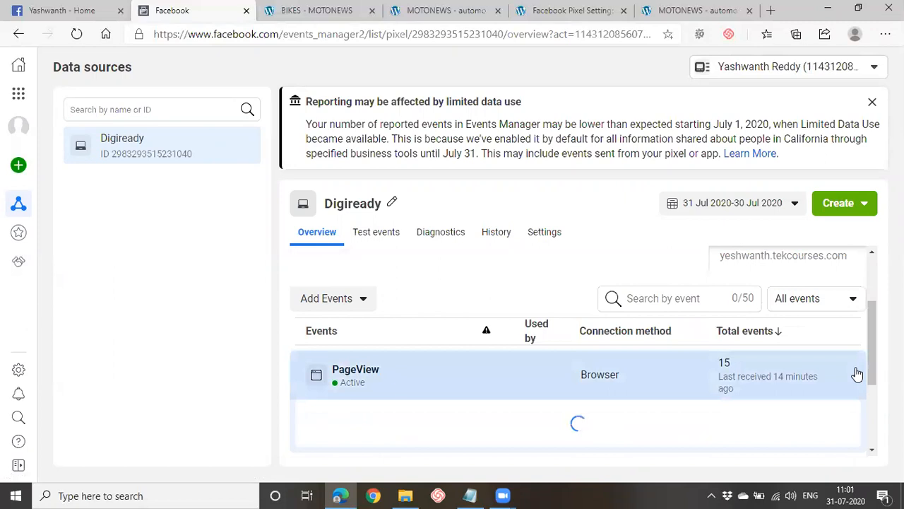
pyautogui.scroll(-3, 857, 374)
pyautogui.scroll(4, 858, 373)
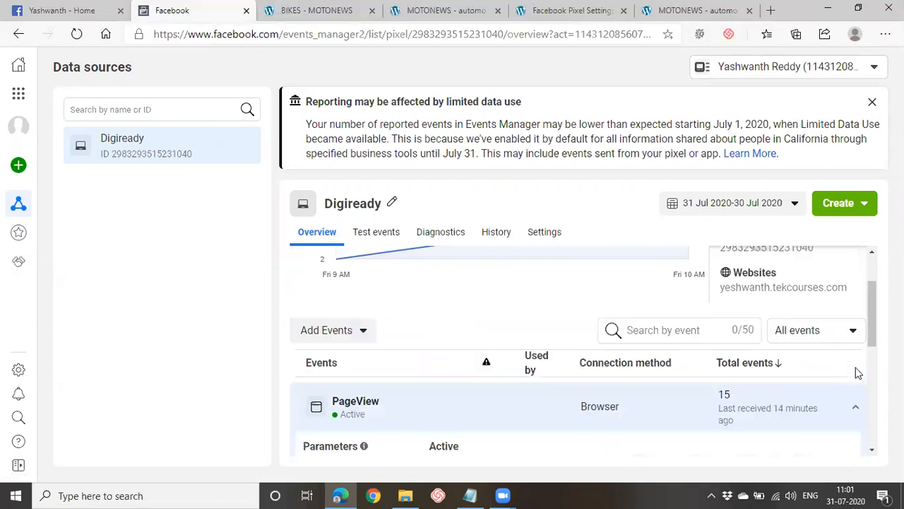
pyautogui.scroll(1, 857, 373)
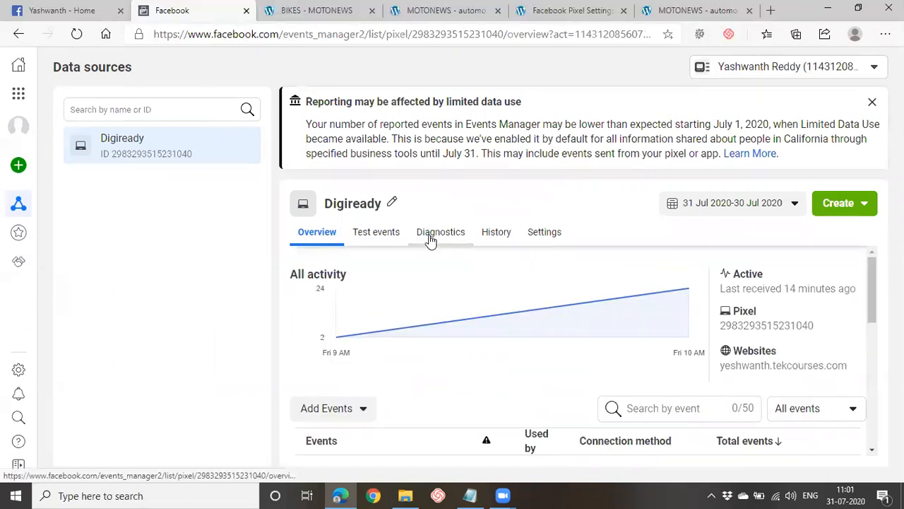